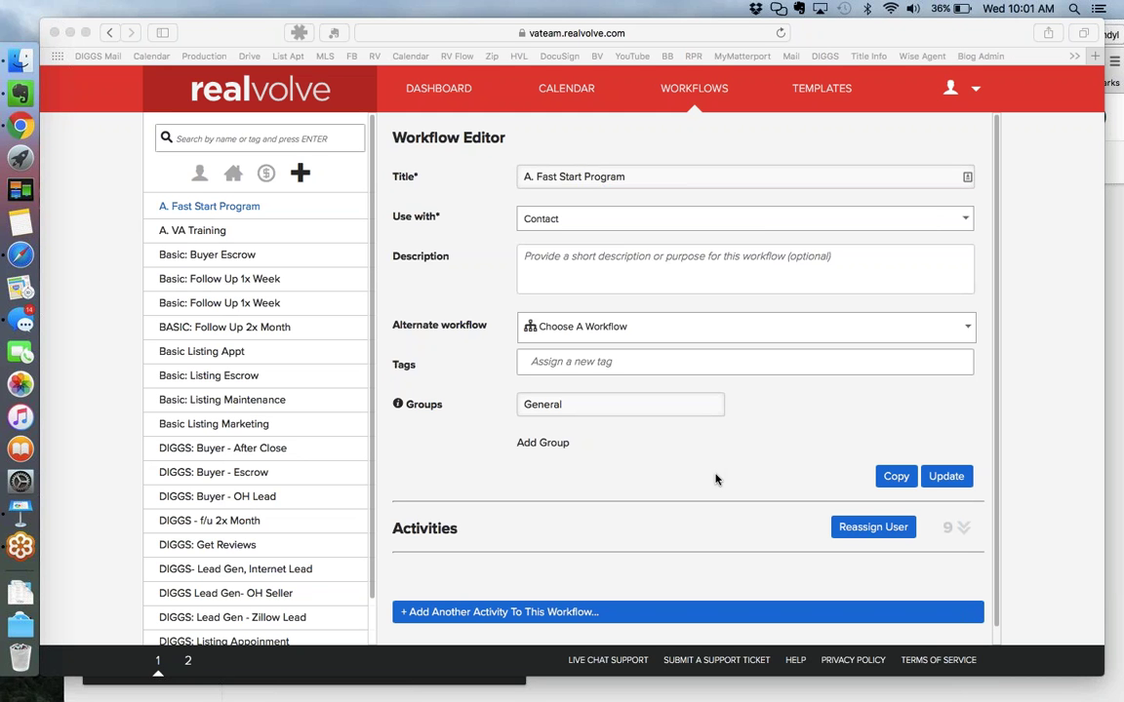
# Step: Create a new workflow from scratch and title it "Follow Up 1x week"
pyautogui.click(689, 93)
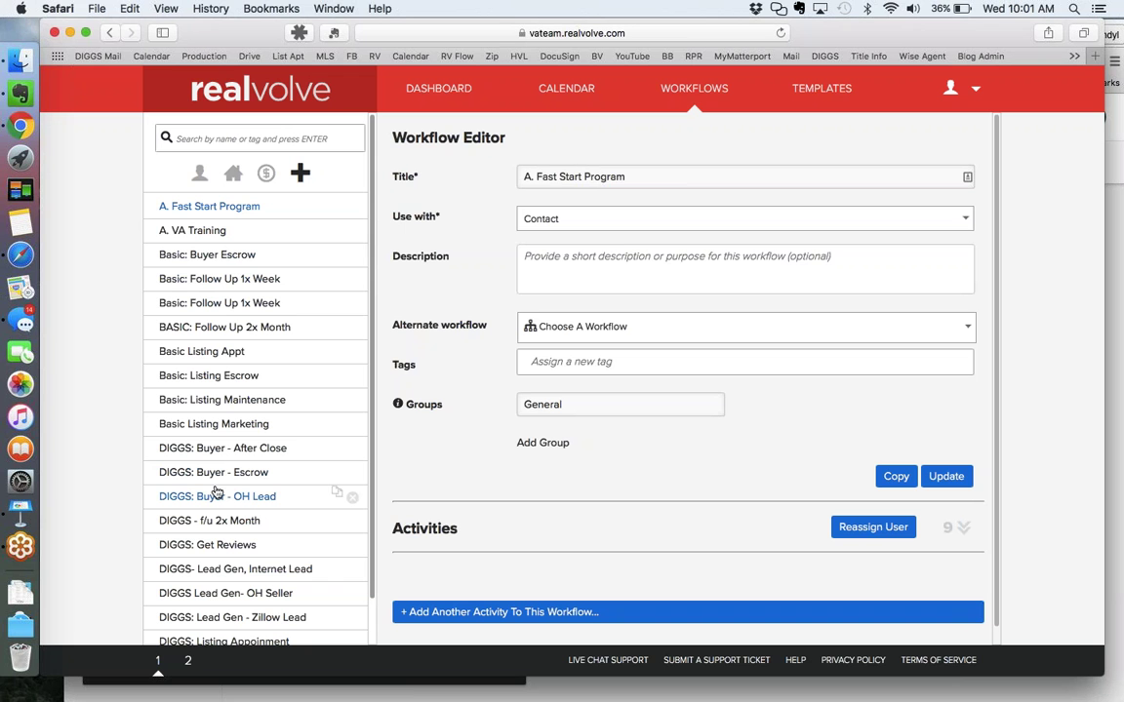
pyautogui.click(299, 178)
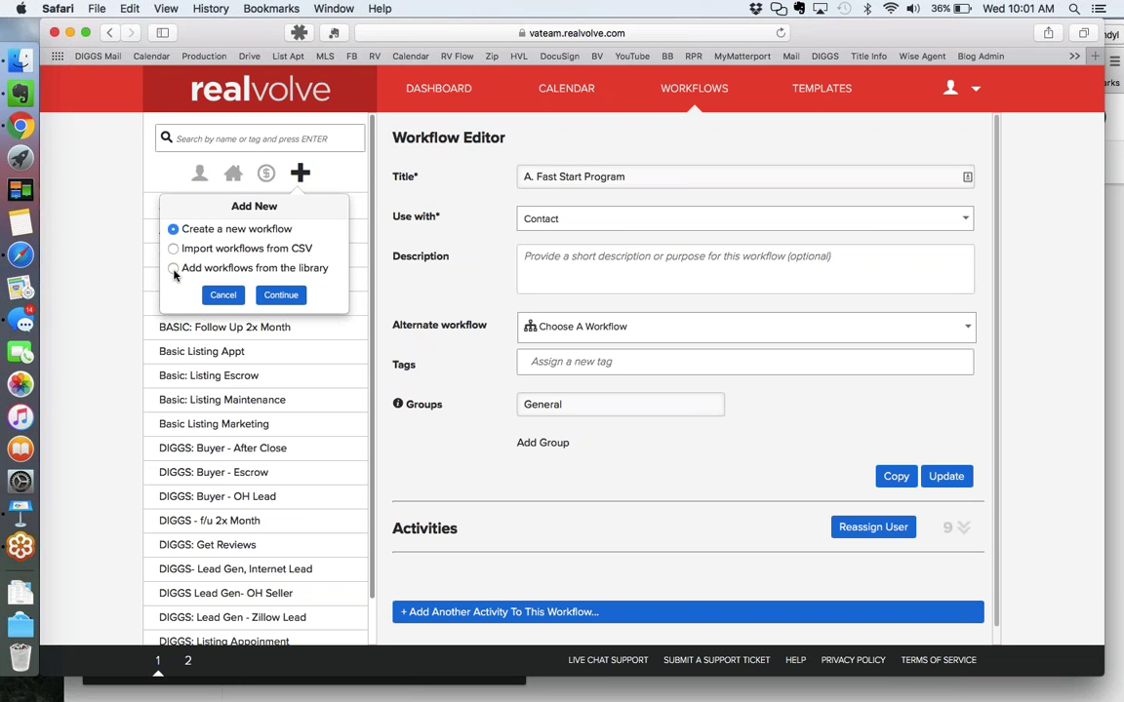
pyautogui.click(286, 298)
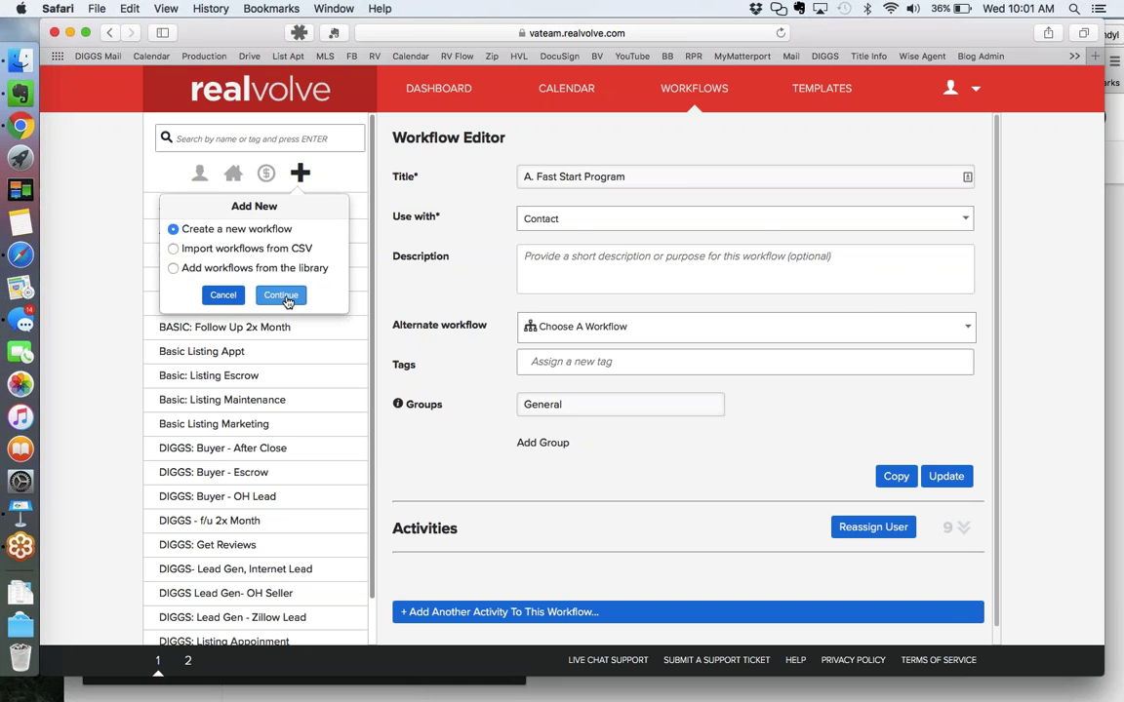
pyautogui.click(282, 297)
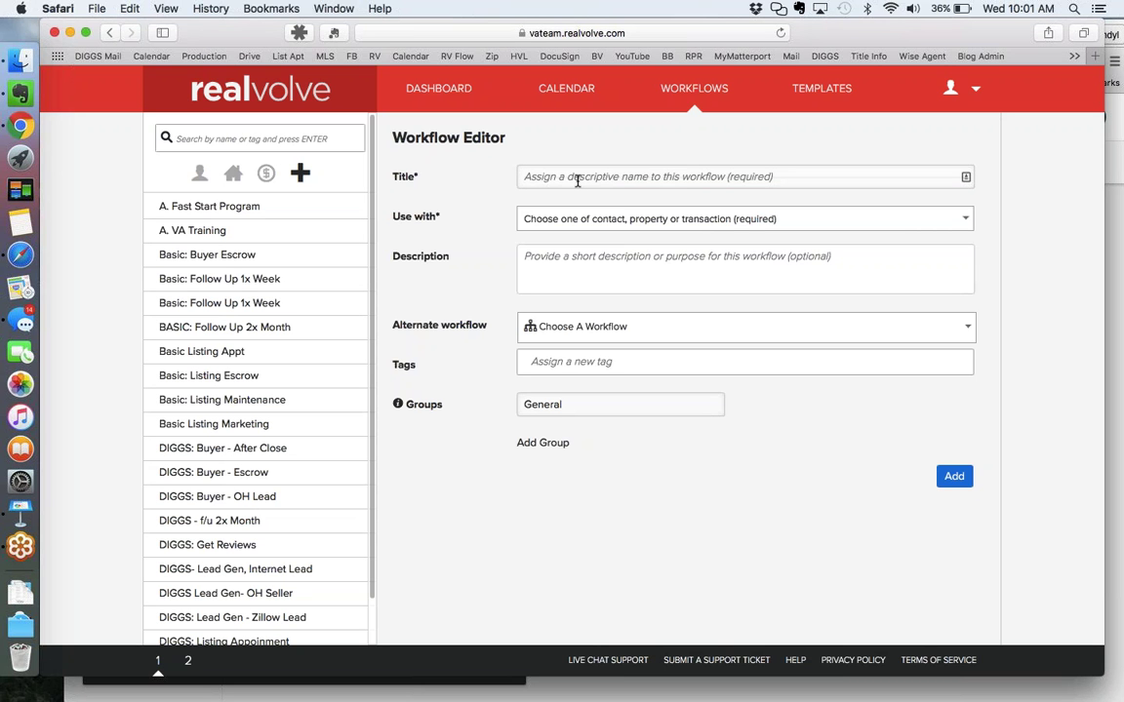
pyautogui.write('F')
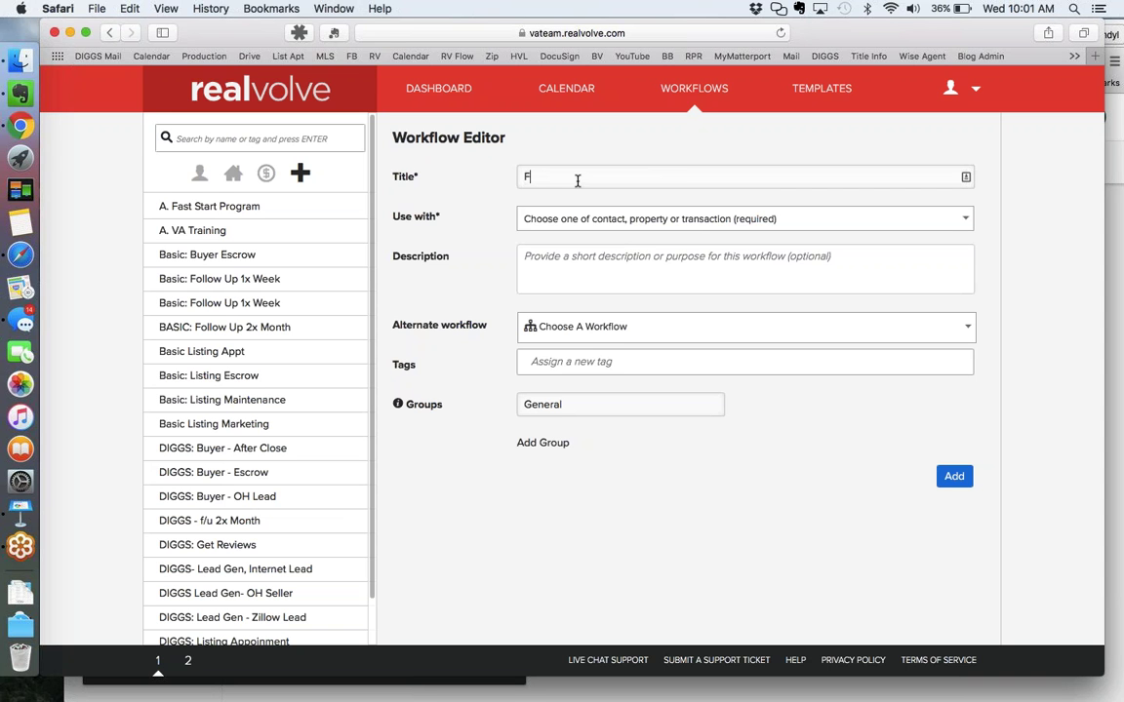
pyautogui.write('ollow Up 1x week')
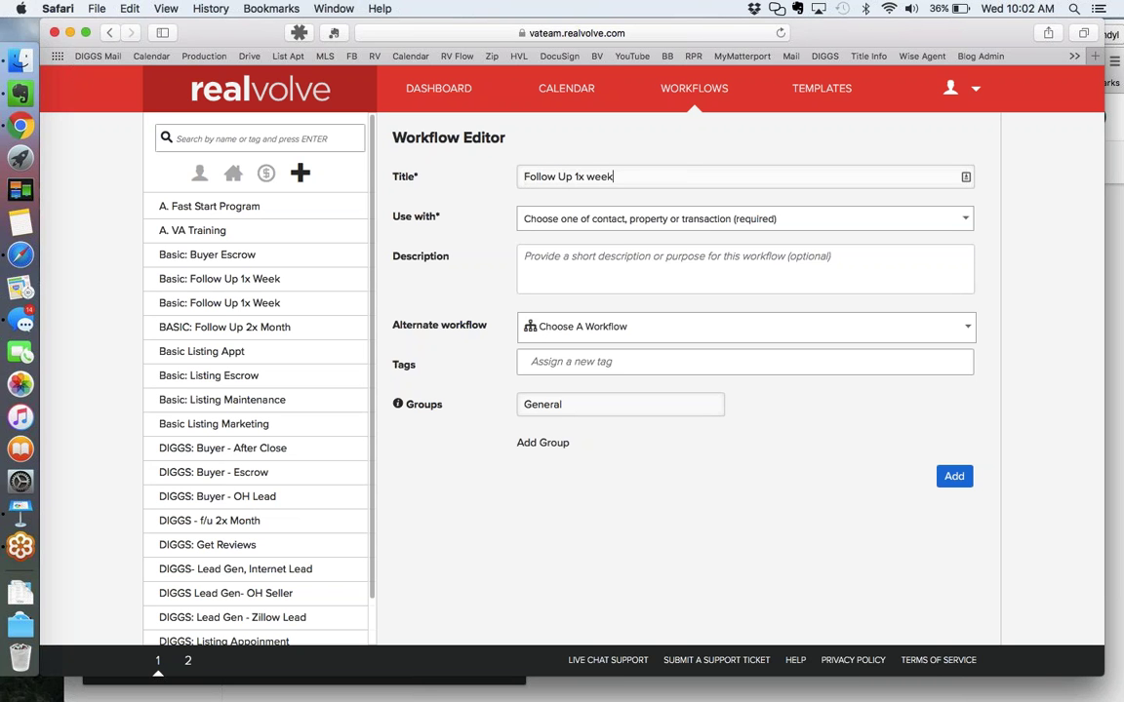
# Step: Set the new workflow for use with Contact and add it to the workflow list
pyautogui.click(746, 219)
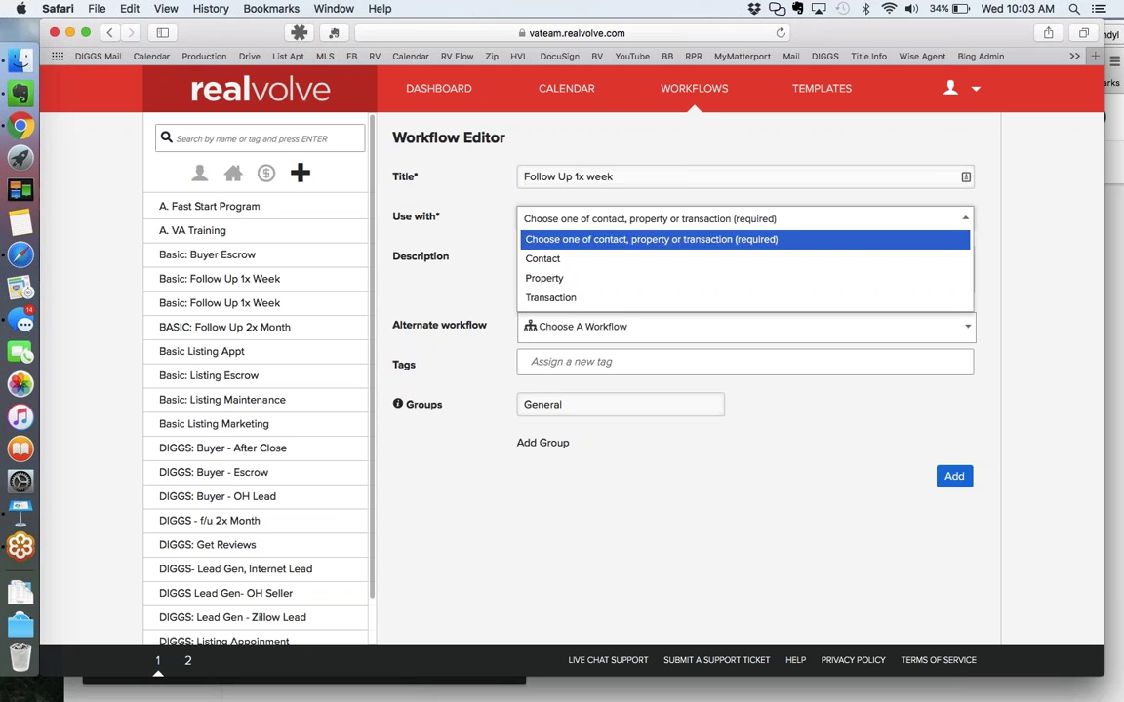
pyautogui.click(552, 259)
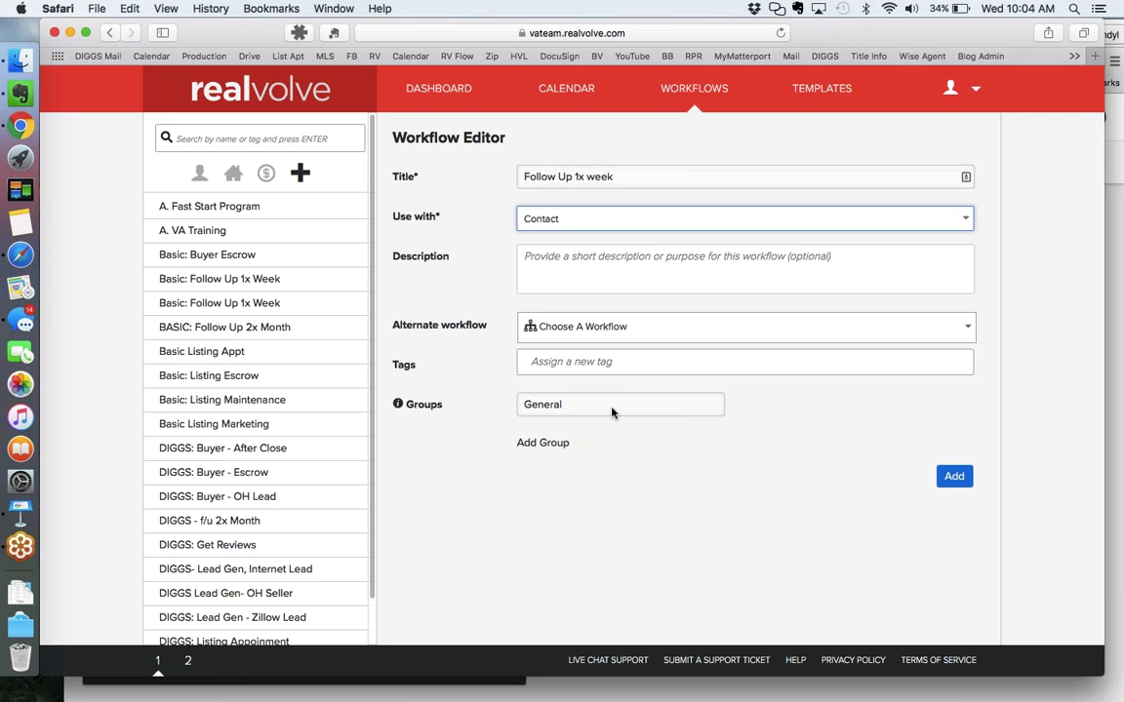
pyautogui.click(956, 480)
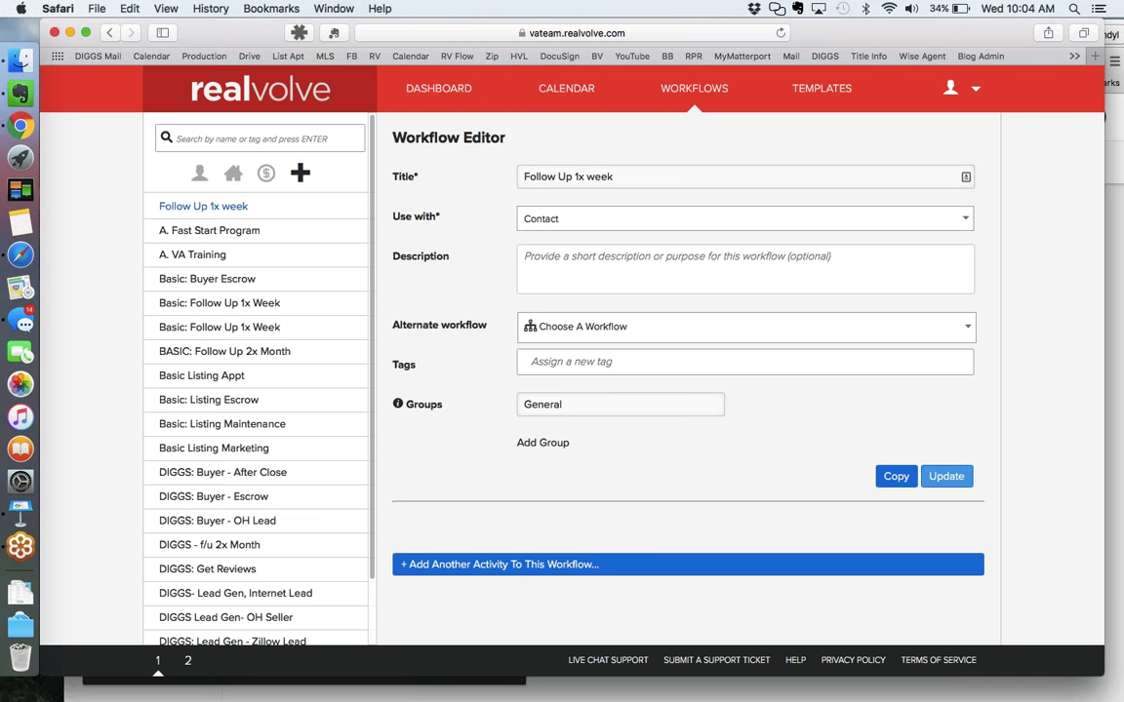
# Step: Start a new activity in the Follow Up 1x week workflow and title it "Tag Workflow"
pyautogui.click(607, 565)
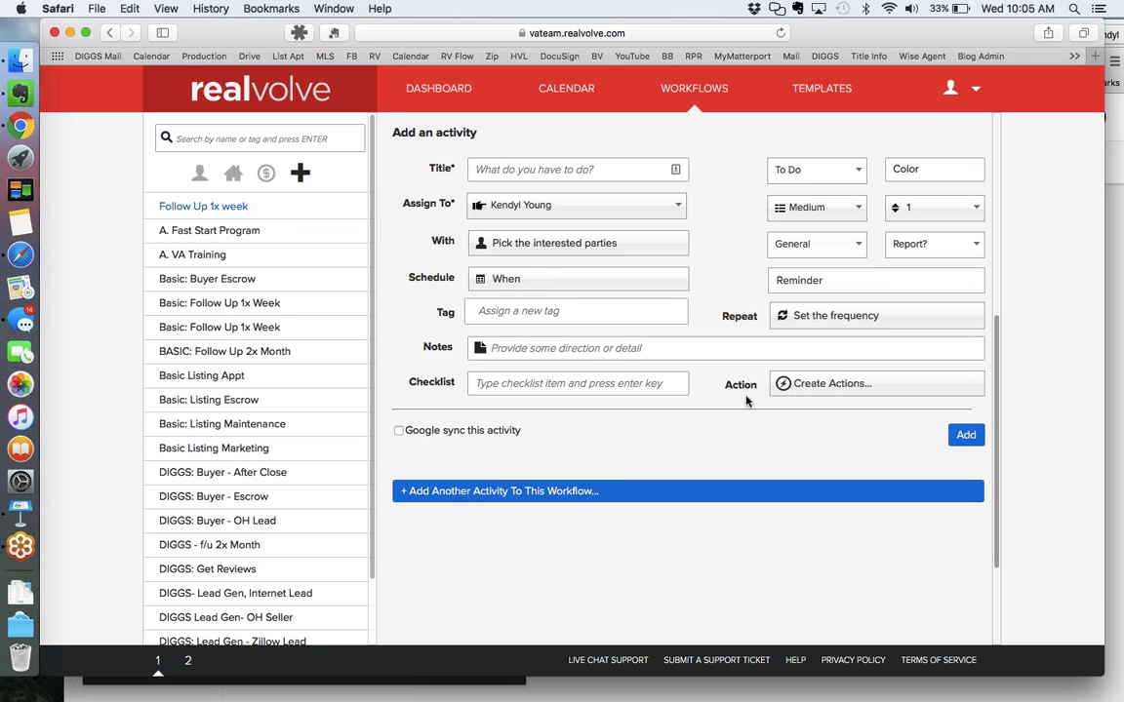
pyautogui.click(546, 169)
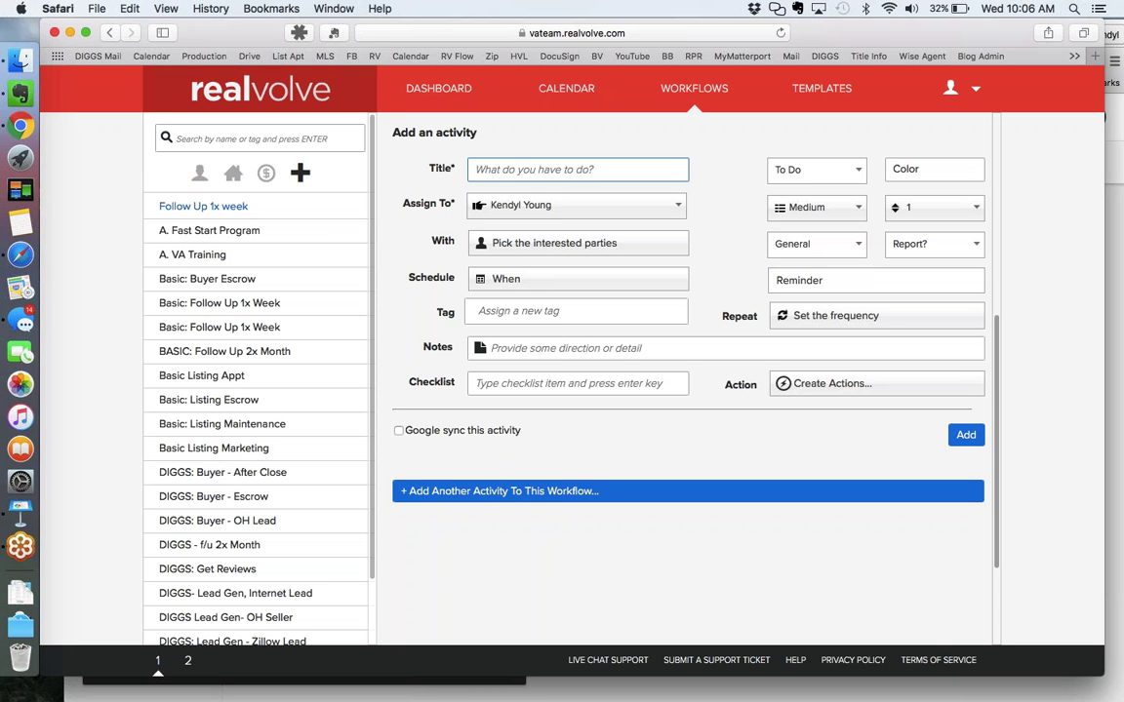
pyautogui.write('Tag ')
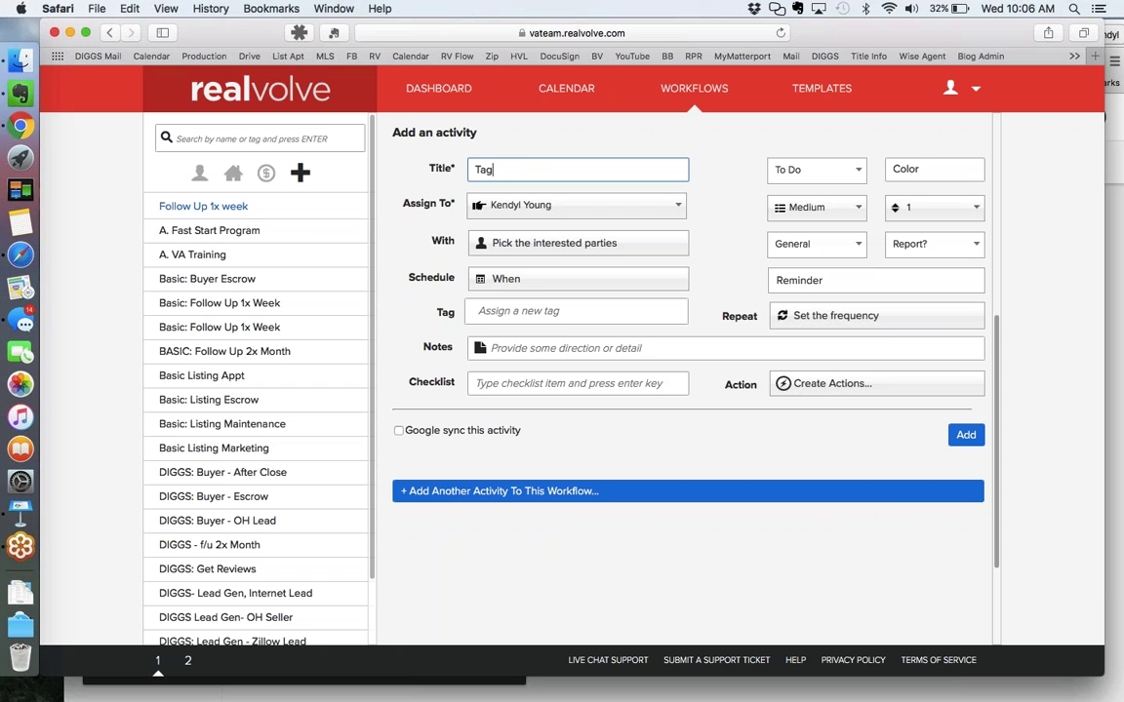
pyautogui.write('Workflow')
# Step: Review the available assignees and assign the Tag Workflow activity to the Assistant role
pyautogui.click(603, 207)
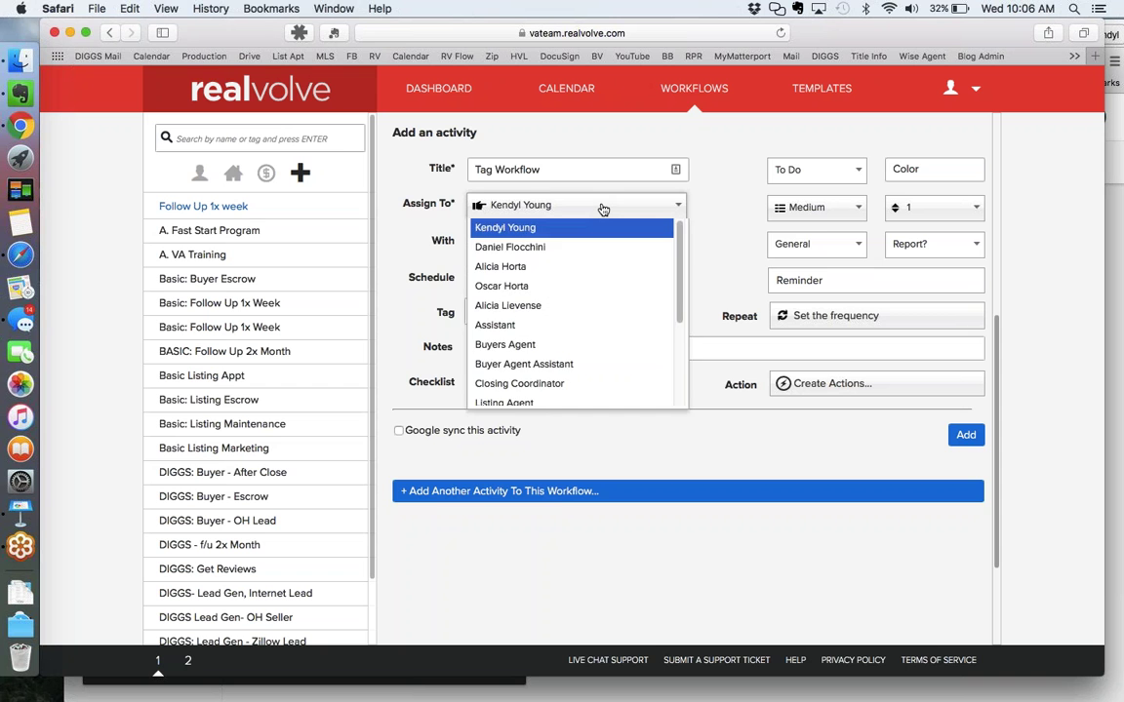
pyautogui.click(603, 207)
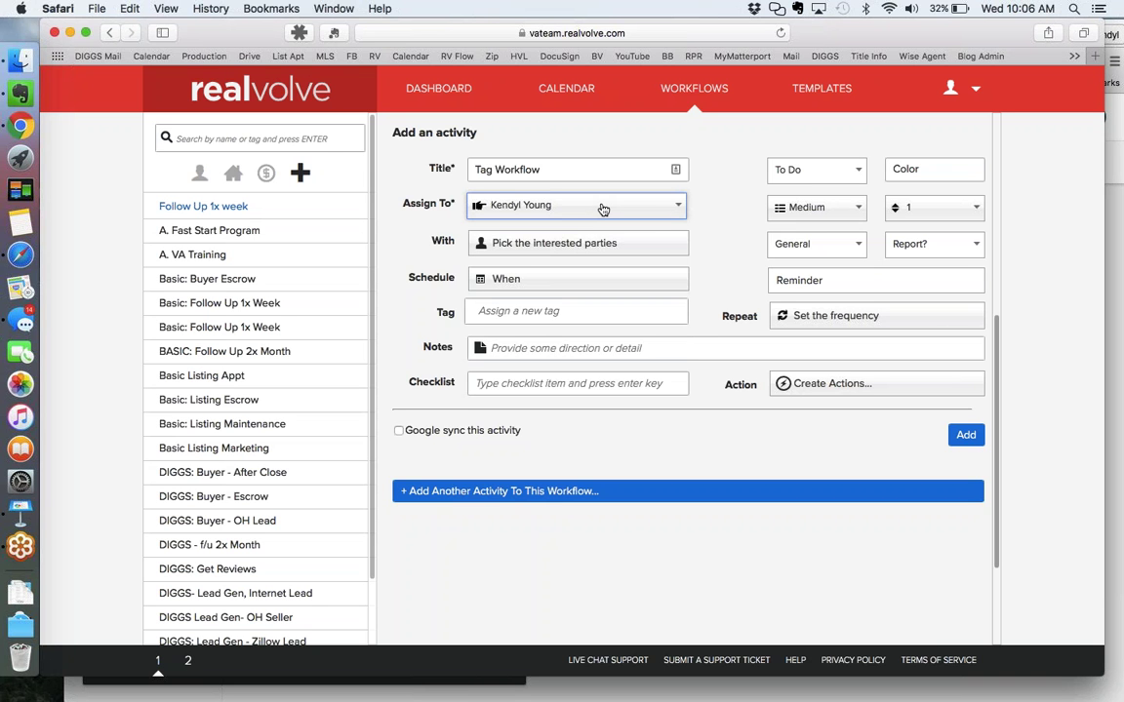
pyautogui.click(603, 207)
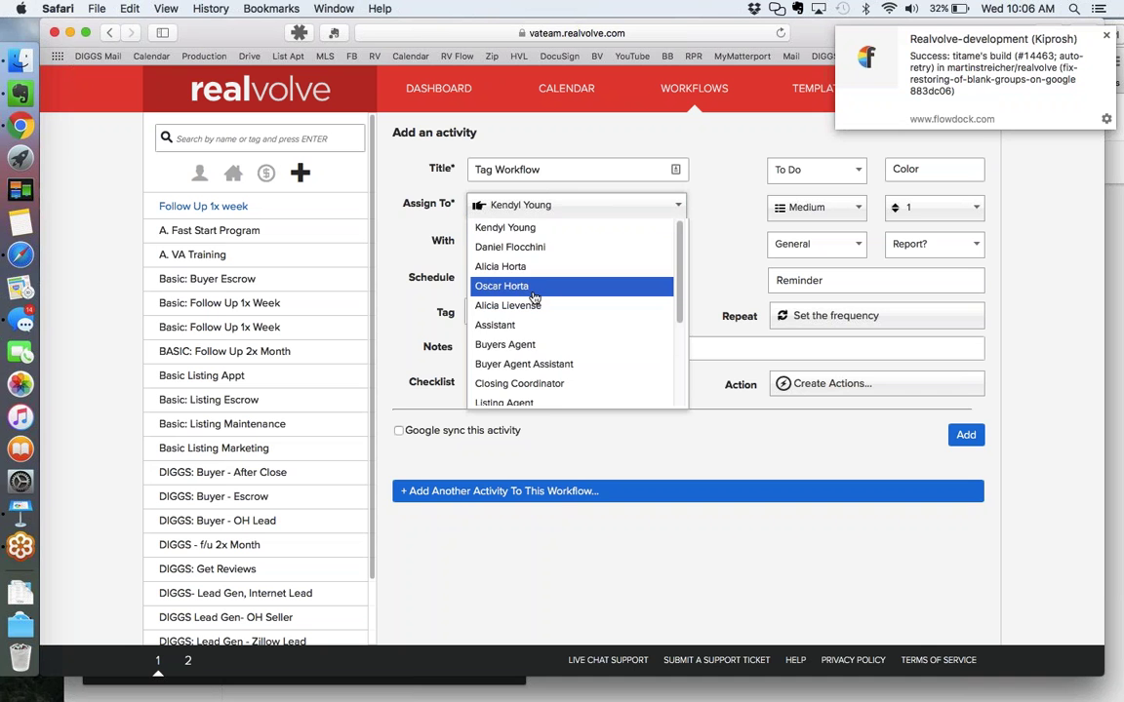
pyautogui.scroll(-1, 541, 341)
pyautogui.scroll(-5, 541, 341)
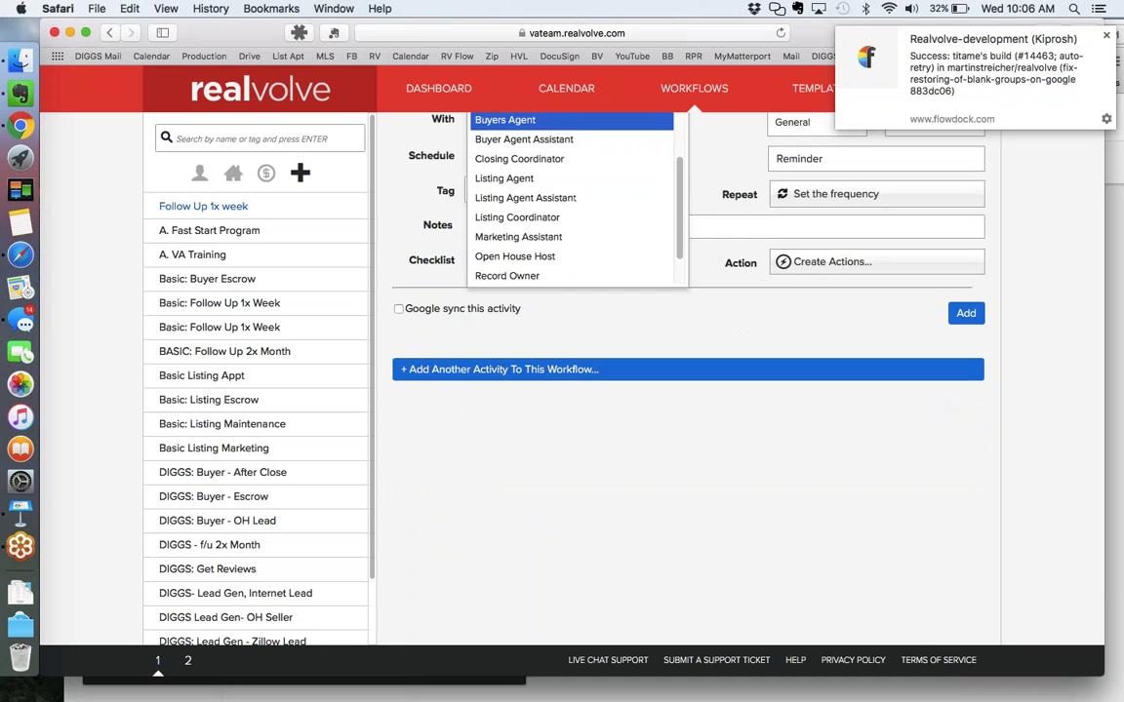
pyautogui.scroll(3, 387, 304)
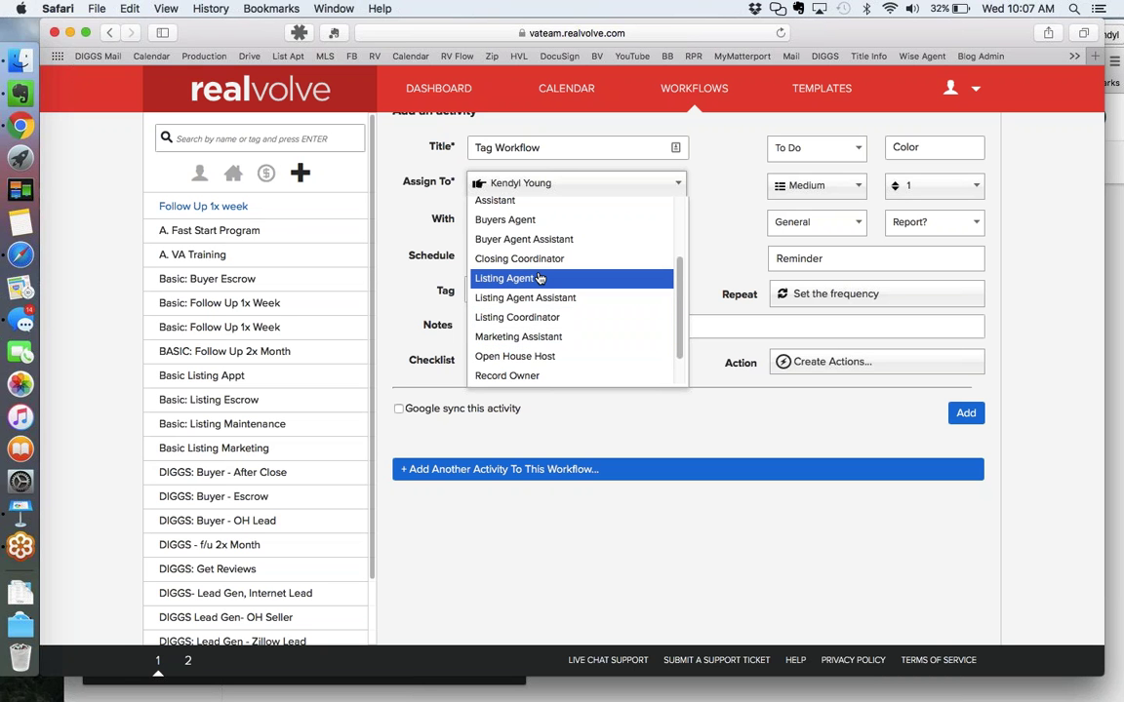
pyautogui.click(507, 201)
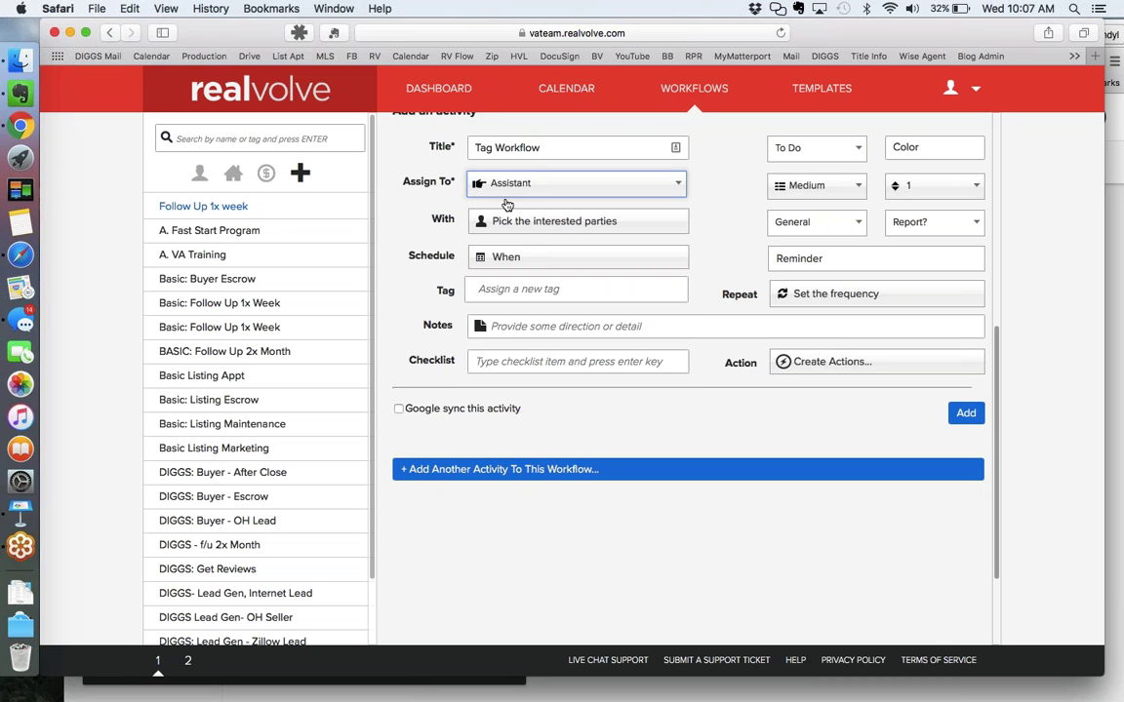
# Step: Reassign the Tag Workflow activity to the Buyers Agent role and check the choices for interested parties
pyautogui.click(507, 185)
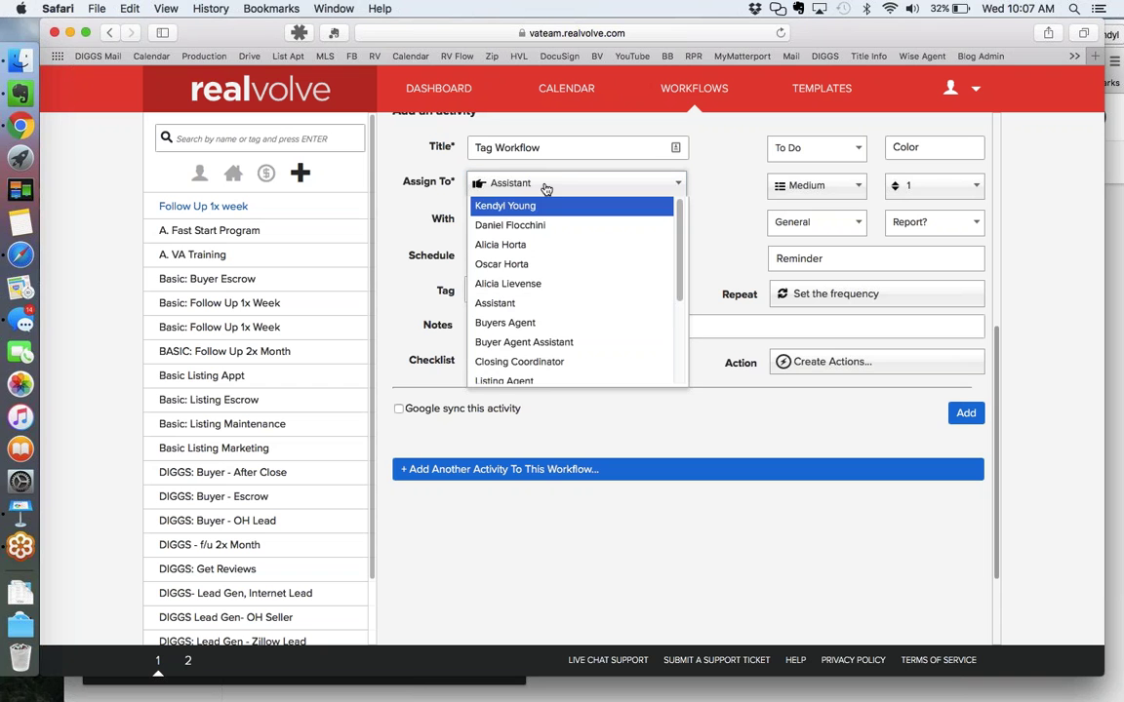
pyautogui.click(528, 322)
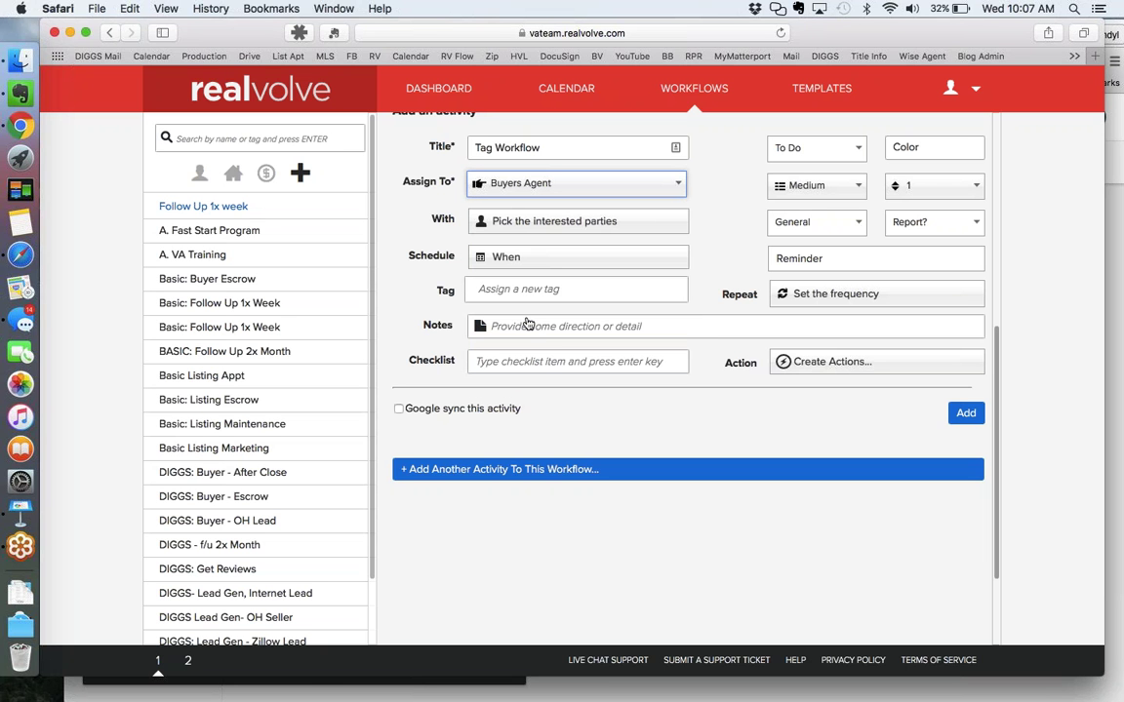
pyautogui.click(658, 228)
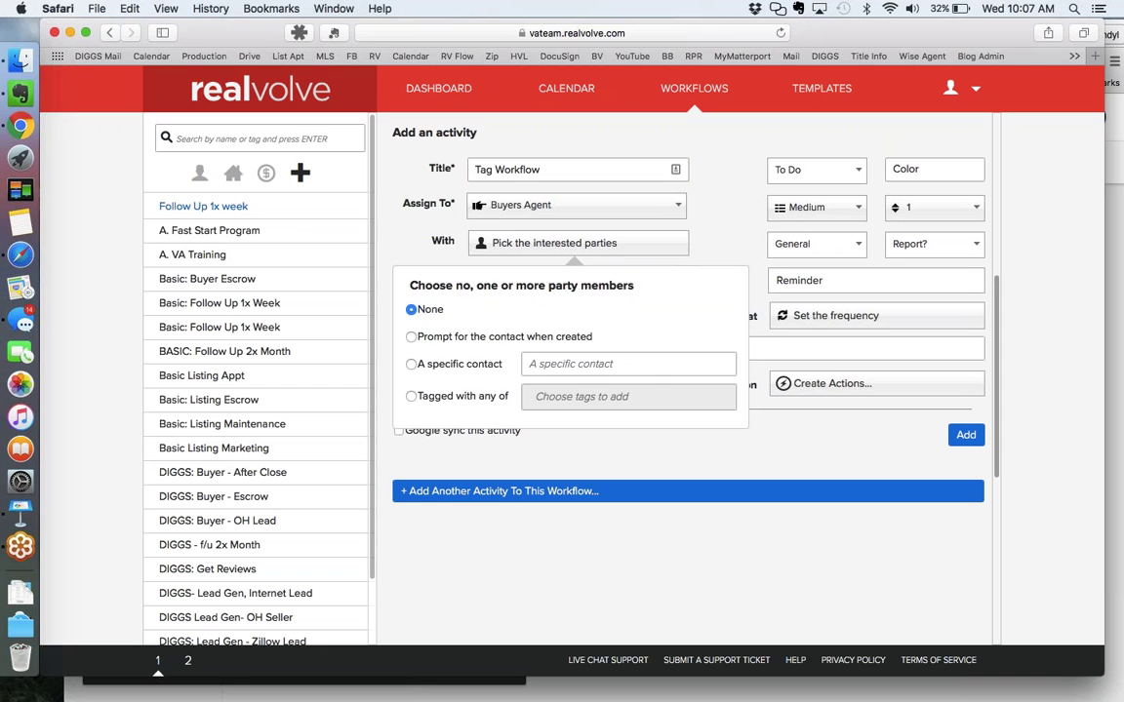
pyautogui.press('Escape')
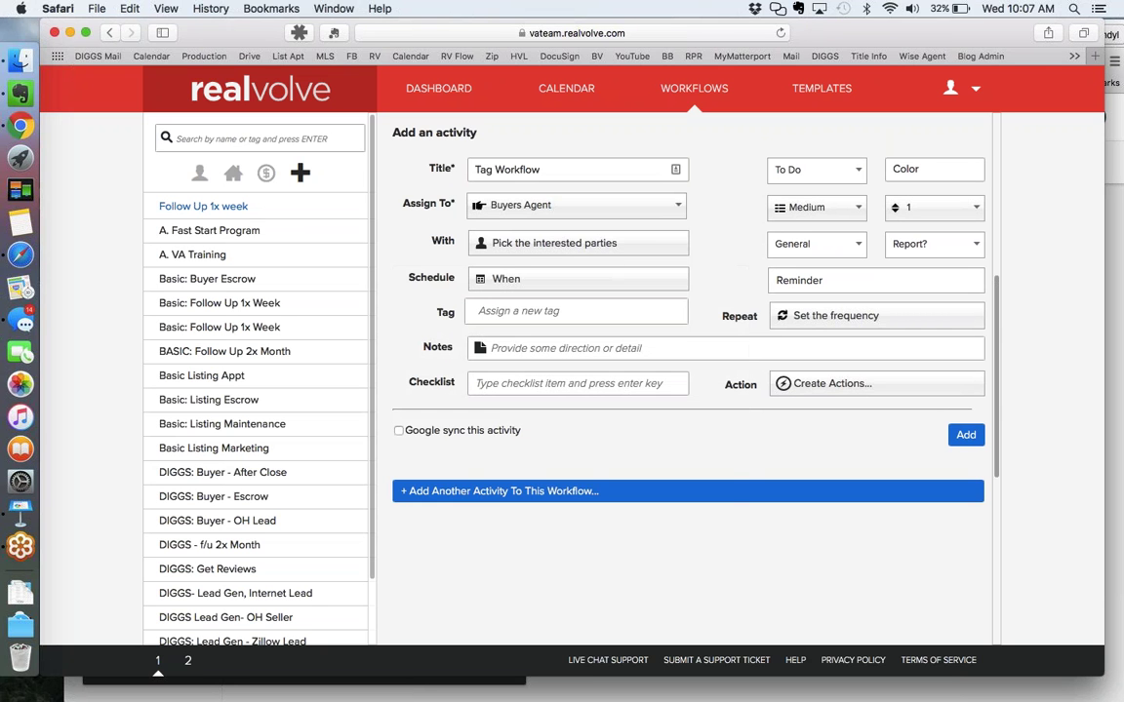
# Step: Open the activity's due date settings and examine the reference dates and time options offered for a computed date
pyautogui.click(567, 285)
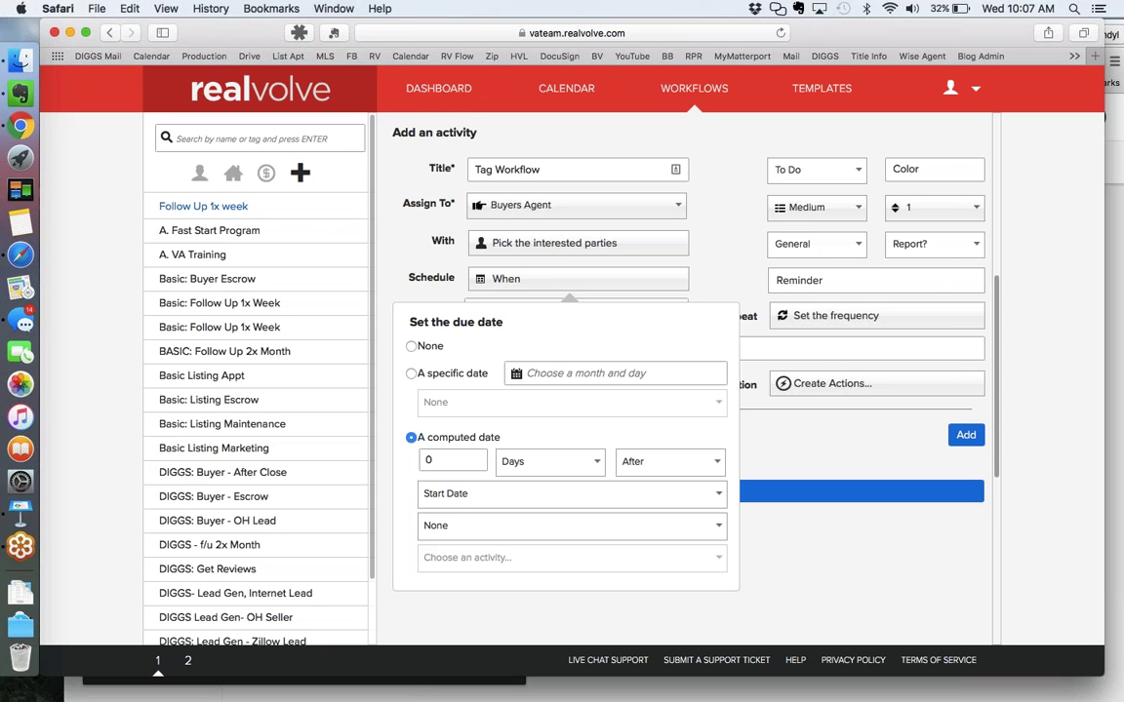
pyautogui.scroll(-3, 571, 430)
pyautogui.click(448, 350)
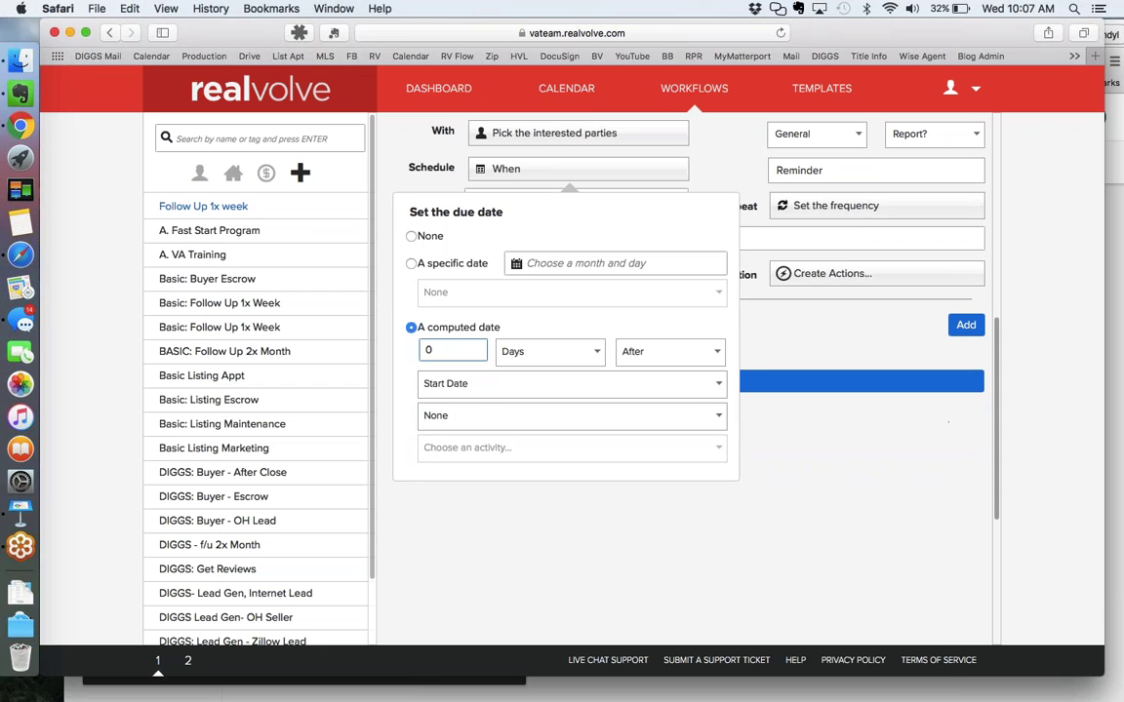
pyautogui.click(485, 385)
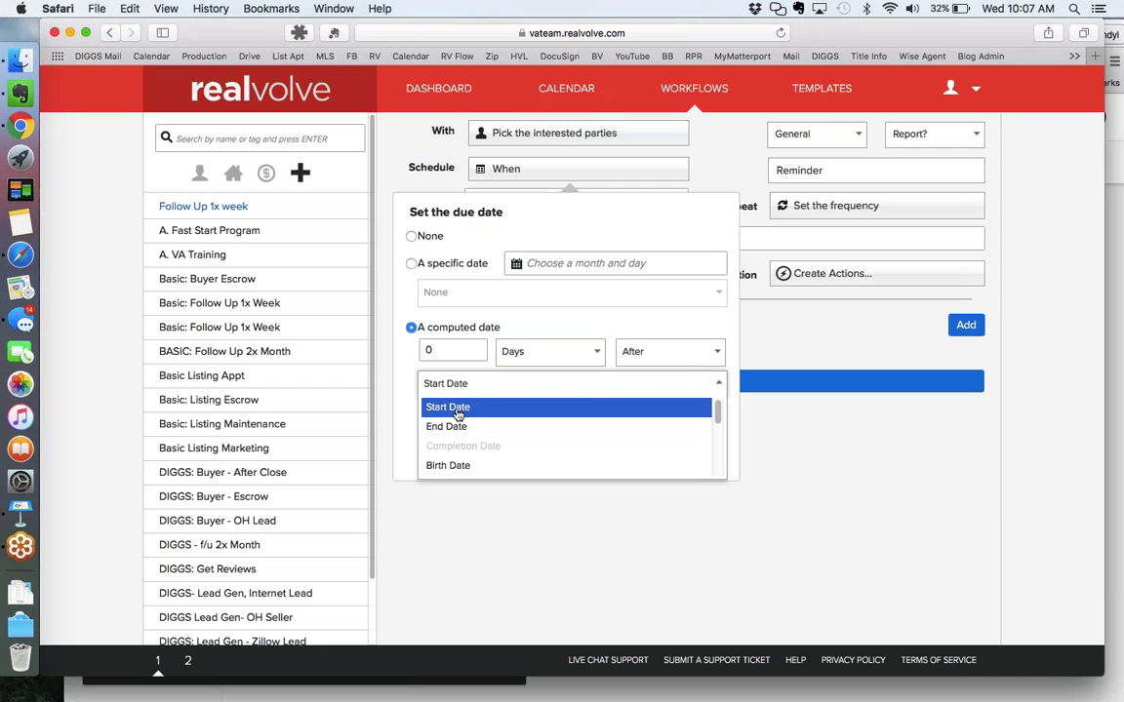
pyautogui.scroll(-2, 488, 439)
pyautogui.scroll(-3, 488, 440)
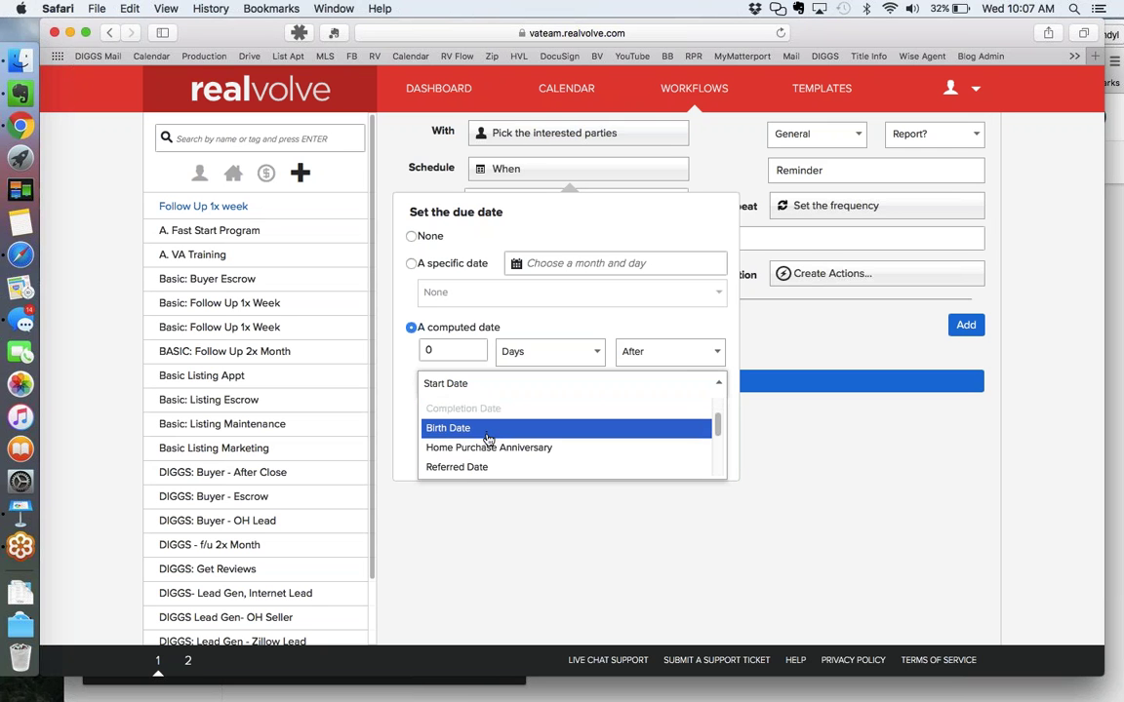
pyautogui.scroll(-3, 487, 439)
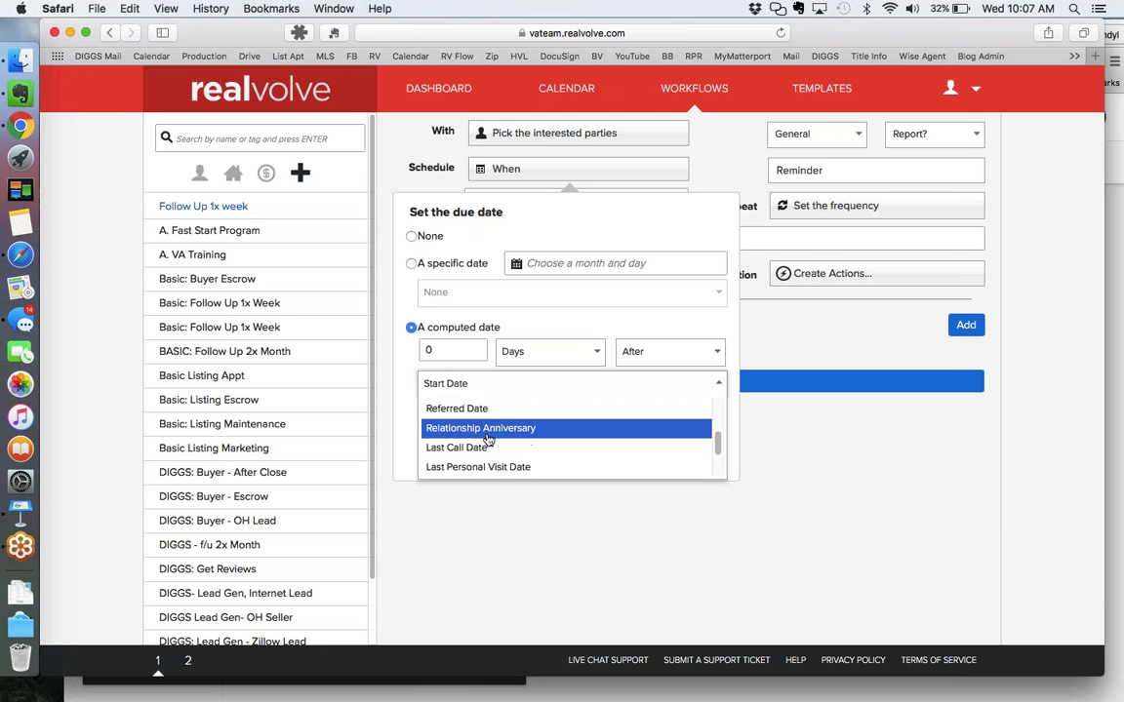
pyautogui.scroll(2, 488, 439)
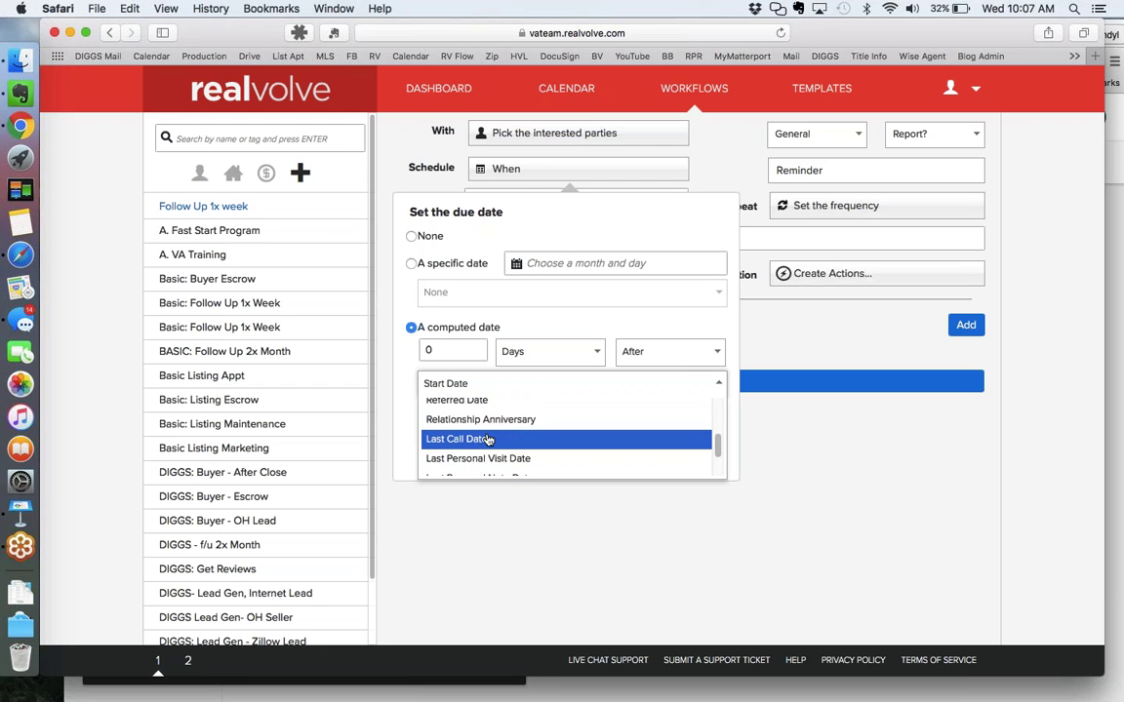
pyautogui.scroll(-3, 488, 440)
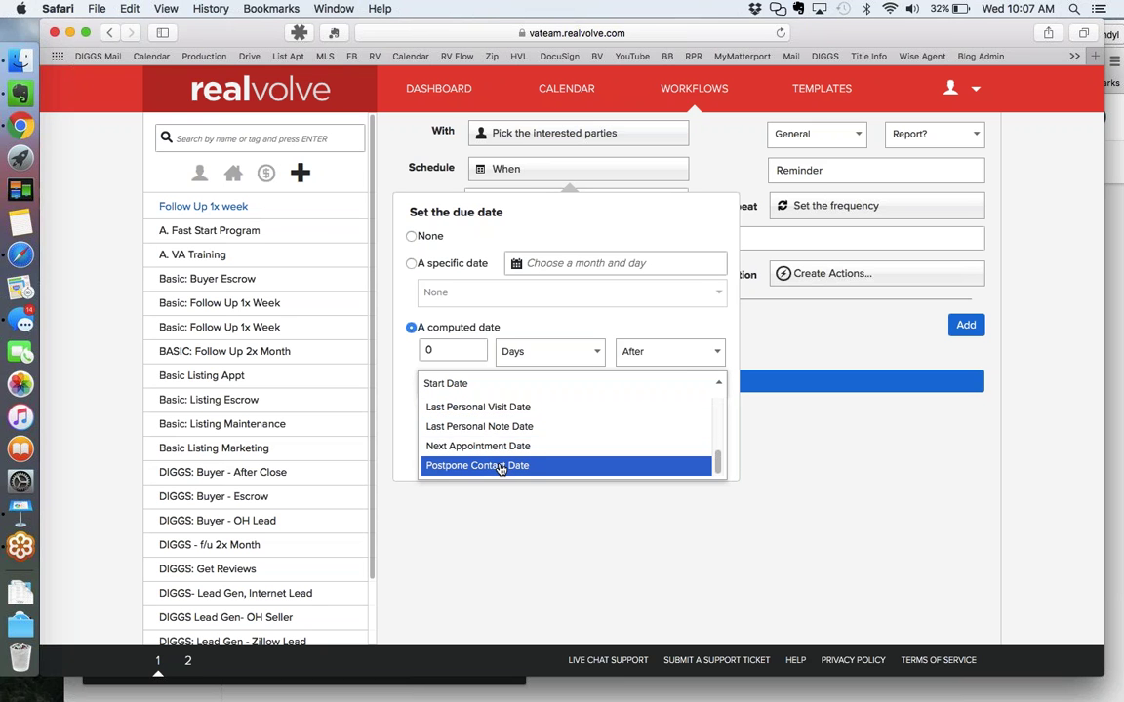
pyautogui.scroll(4, 557, 441)
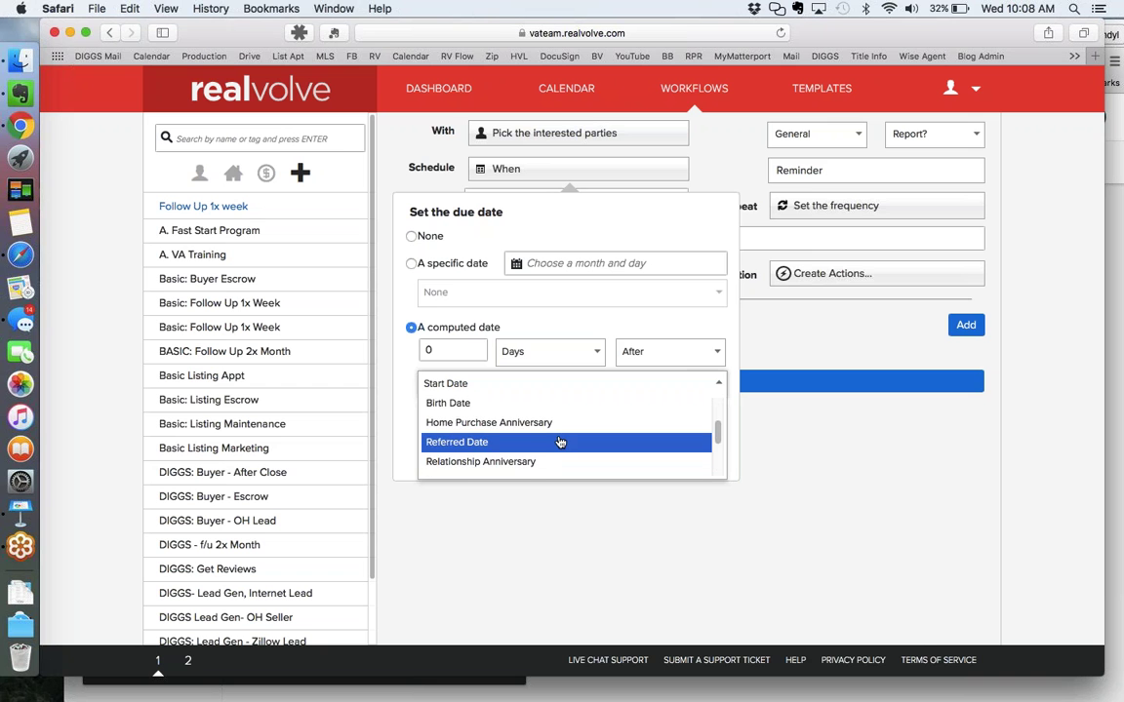
pyautogui.scroll(2, 557, 436)
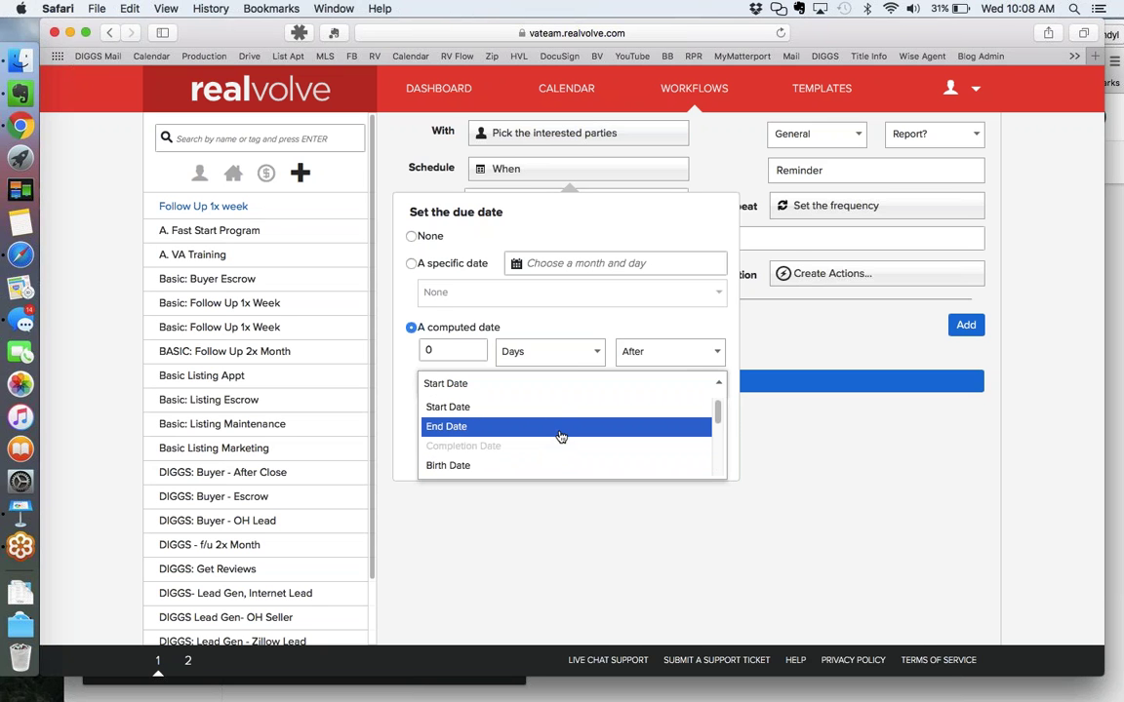
pyautogui.scroll(-2, 561, 439)
pyautogui.scroll(-3, 562, 439)
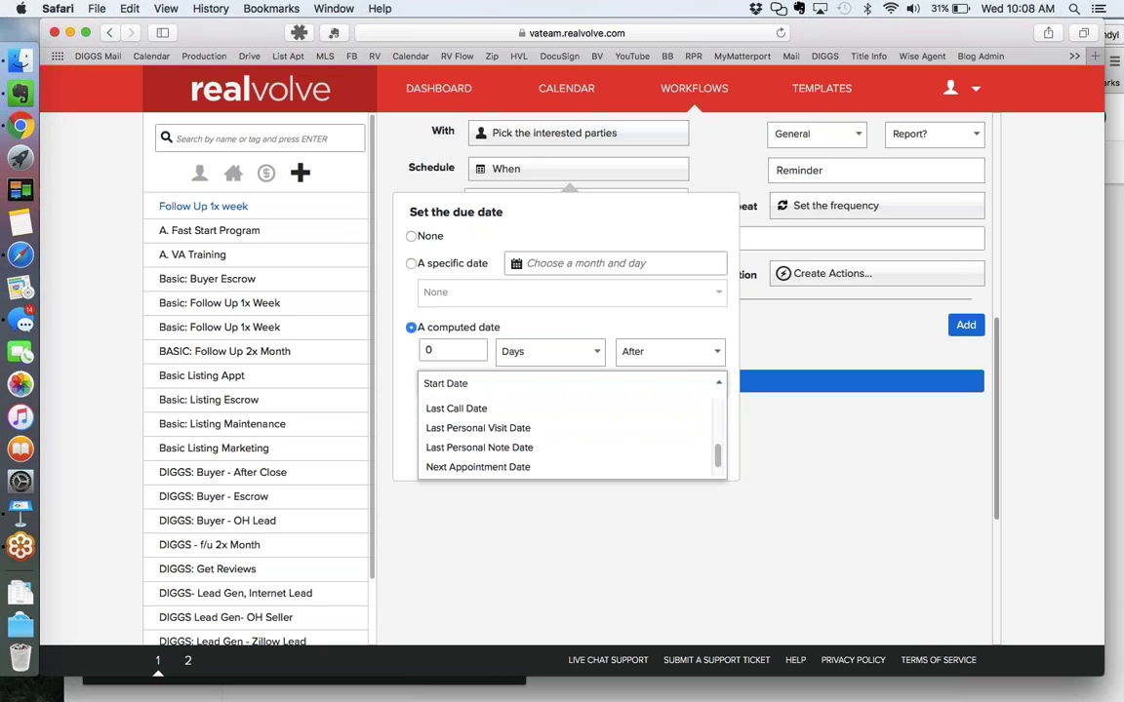
pyautogui.click(523, 358)
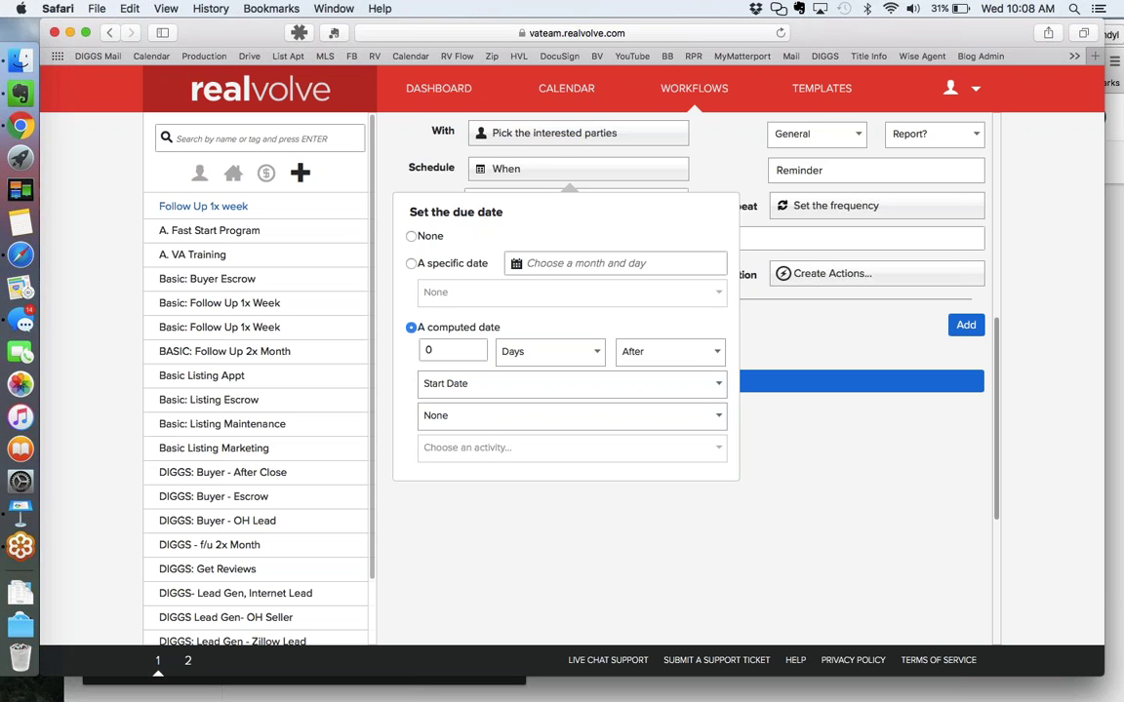
pyautogui.click(474, 416)
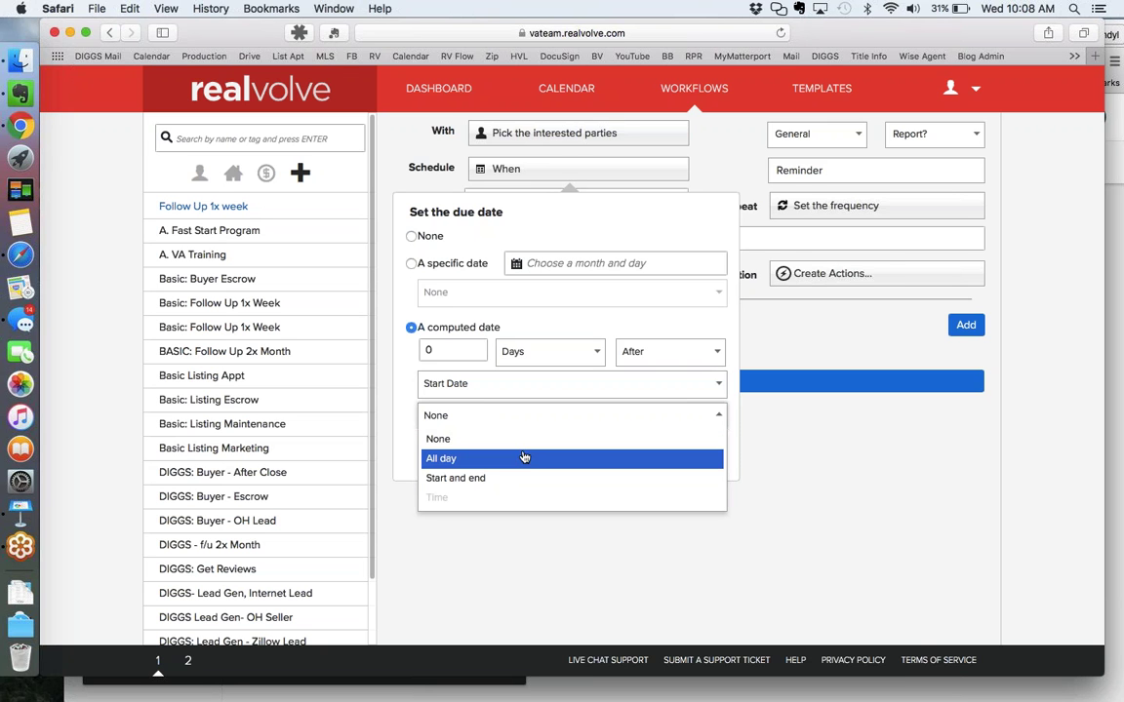
pyautogui.click(411, 381)
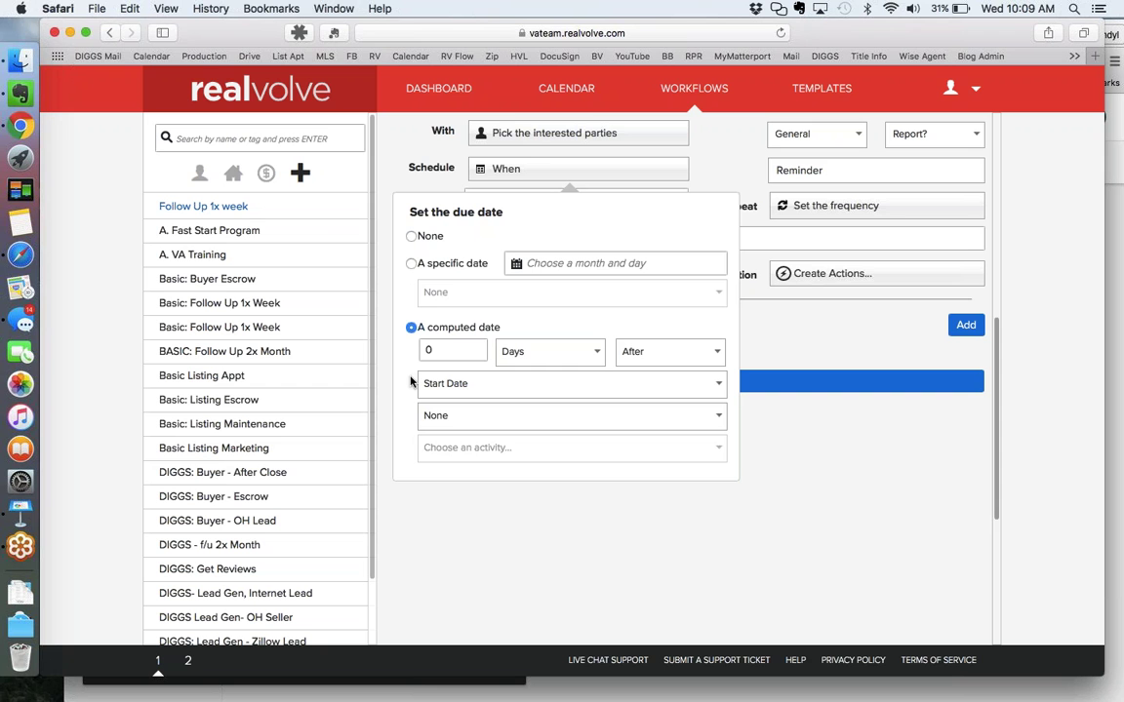
# Step: Close the due date settings, then create an action for the Tag Workflow activity titled "Tag workflow"
pyautogui.click(726, 179)
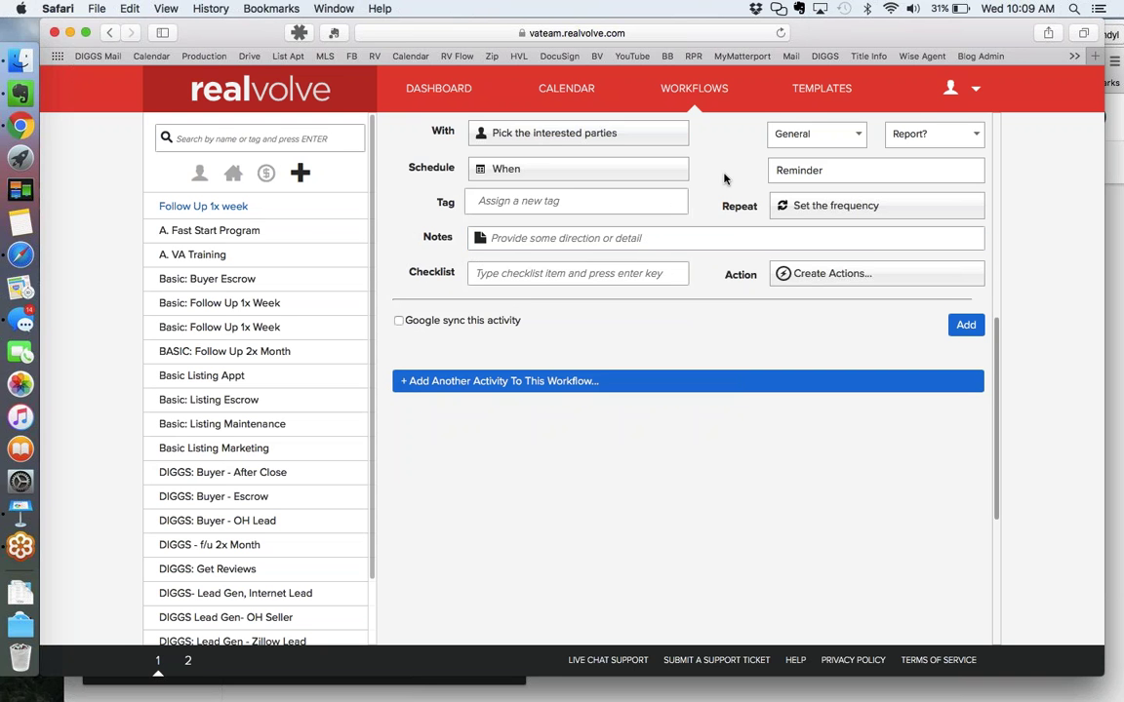
pyautogui.scroll(5, 724, 178)
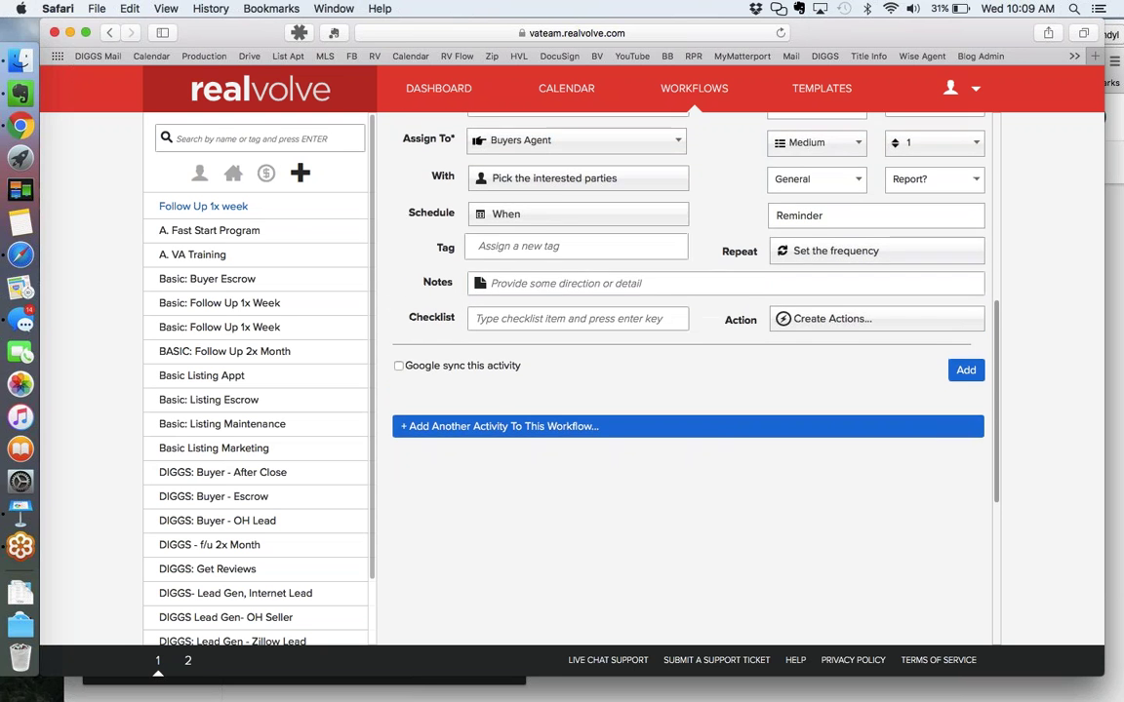
pyautogui.click(546, 176)
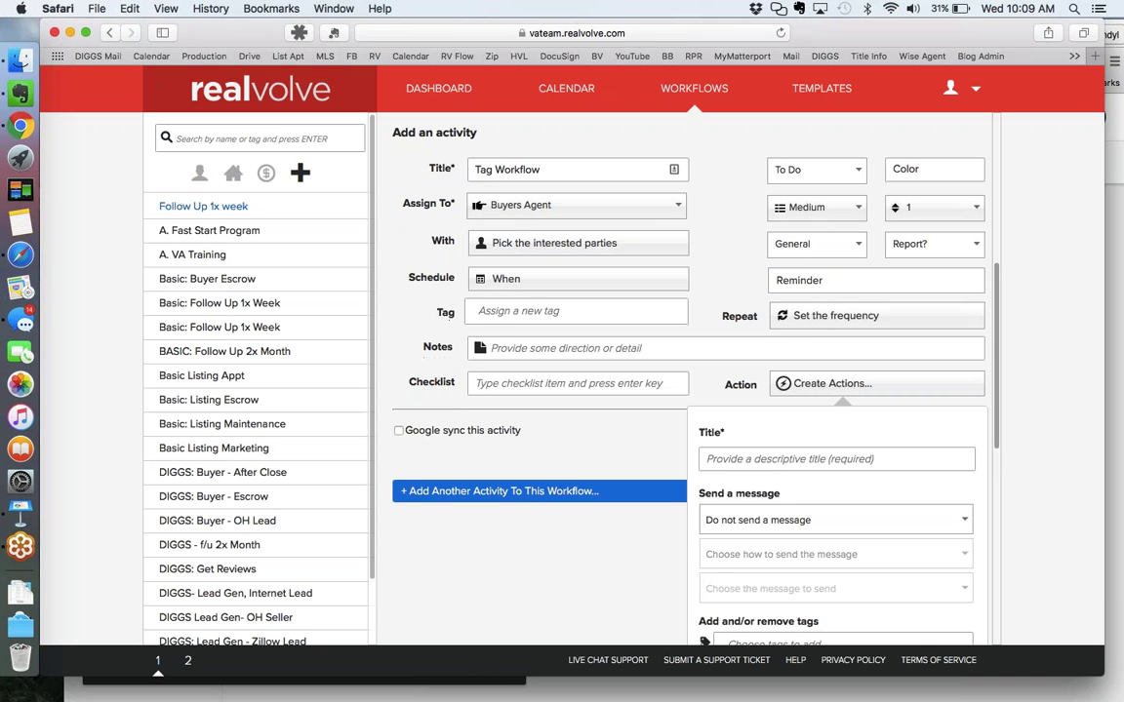
pyautogui.scroll(-5, 702, 429)
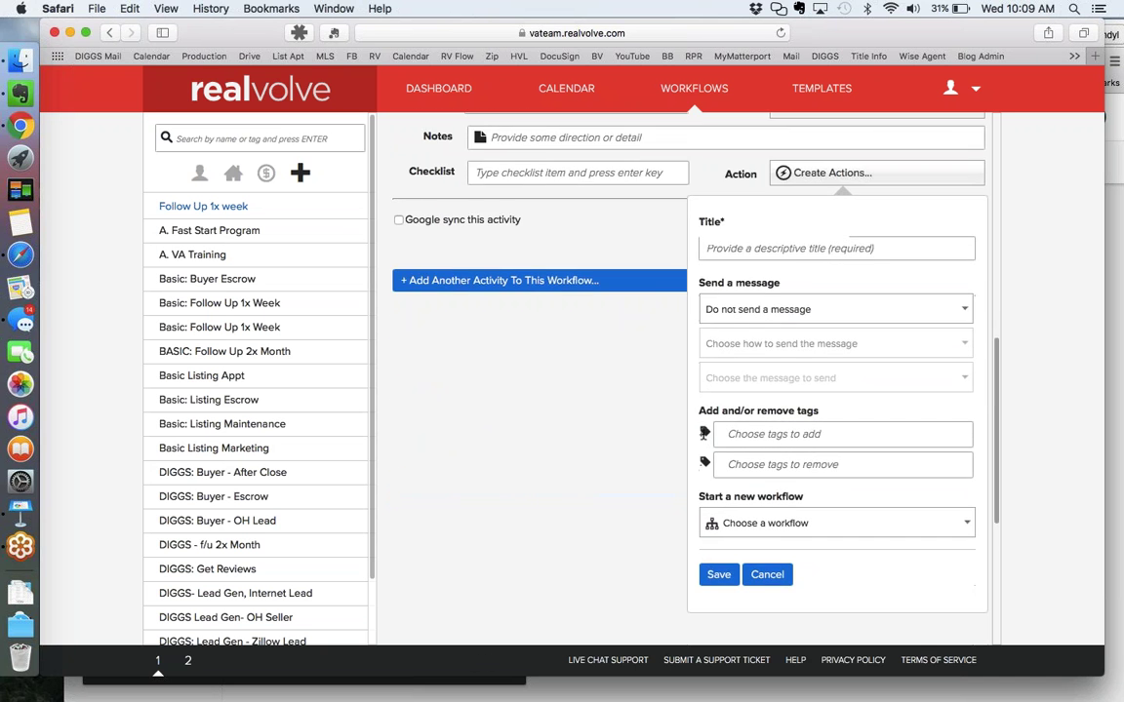
pyautogui.click(836, 216)
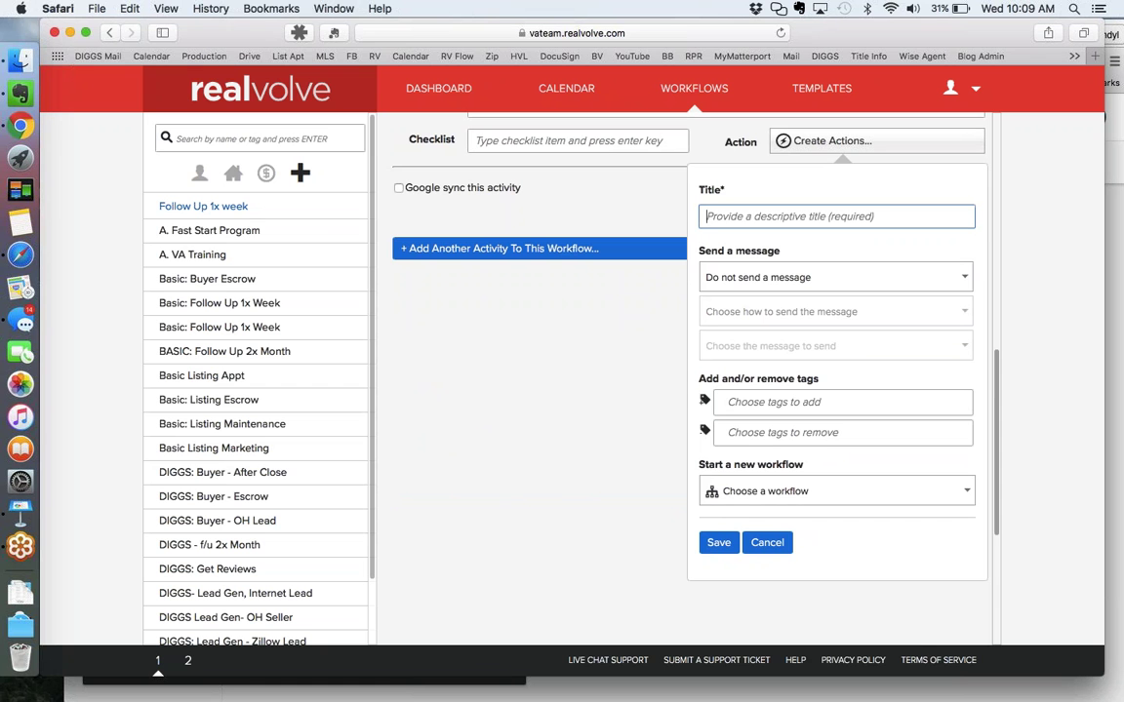
pyautogui.write('Tag wo')
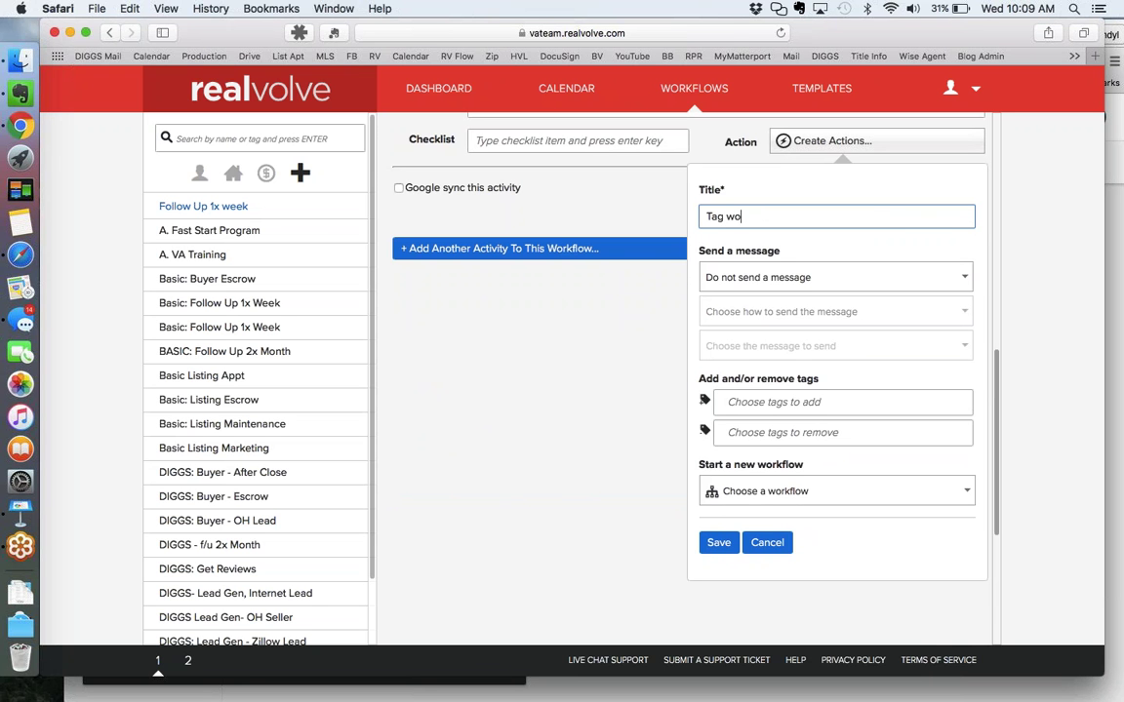
pyautogui.write('rkflow')
pyautogui.click(652, 200)
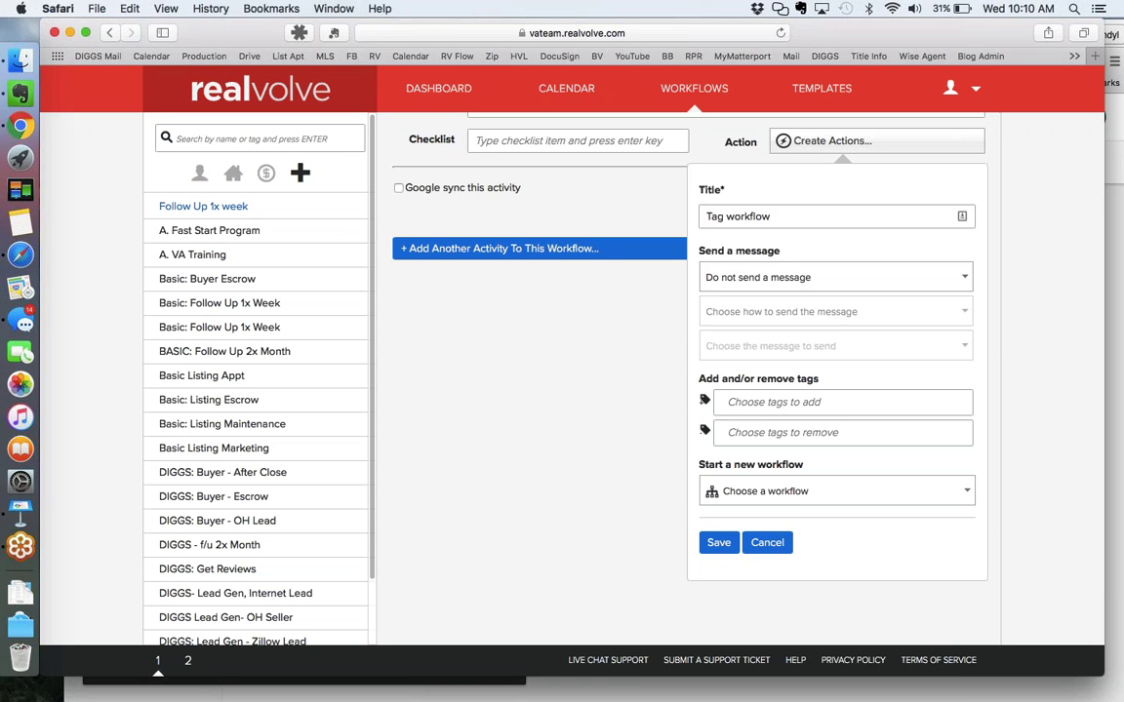
# Step: Set the action to add a new tag named "follow up 1x week", checking existing tags that match "follow"
pyautogui.click(730, 402)
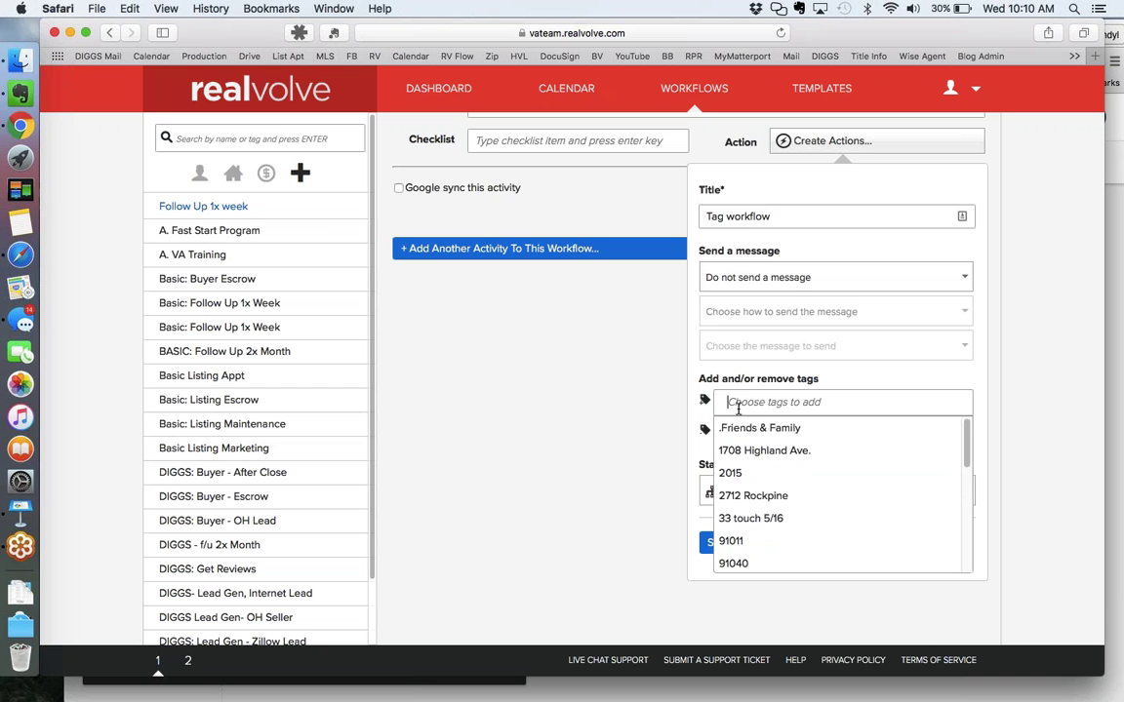
pyautogui.write('follow up 1x')
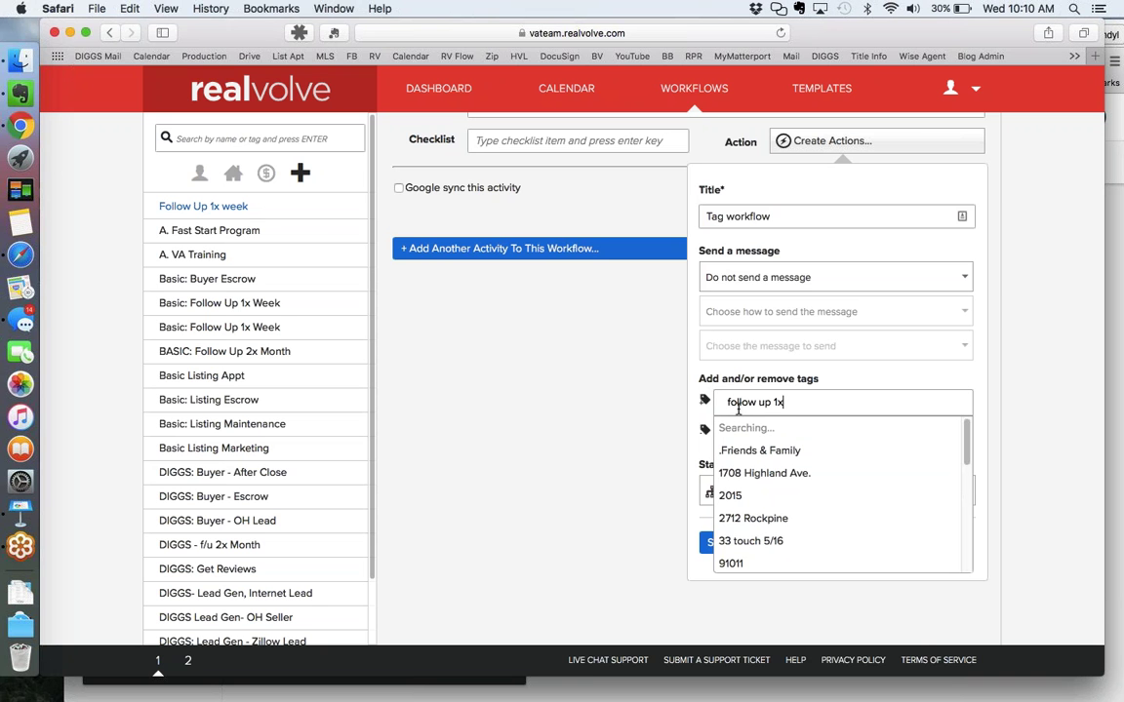
pyautogui.write(' wee')
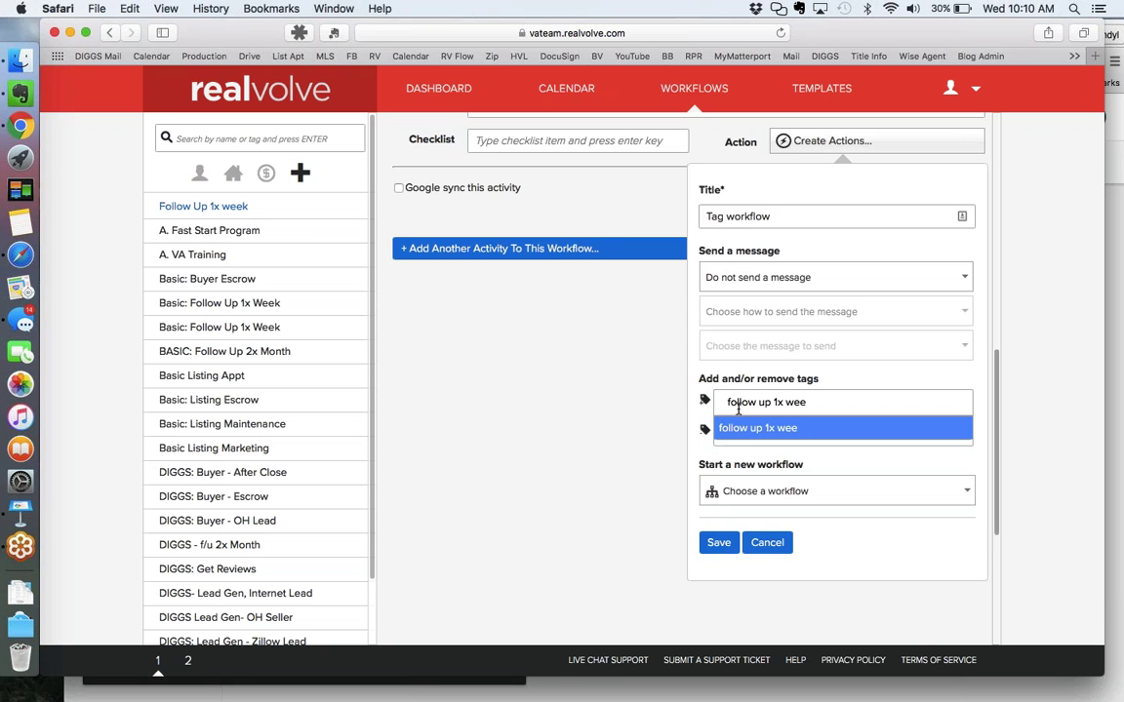
pyautogui.write('k')
pyautogui.press('BackSpace')
pyautogui.press('BackSpace')
pyautogui.press('BackSpace')
pyautogui.press('BackSpace')
pyautogui.press('BackSpace')
pyautogui.press('BackSpace')
pyautogui.press('BackSpace')
pyautogui.press('BackSpace')
pyautogui.press('BackSpace')
pyautogui.press('BackSpace')
pyautogui.press('BackSpace')
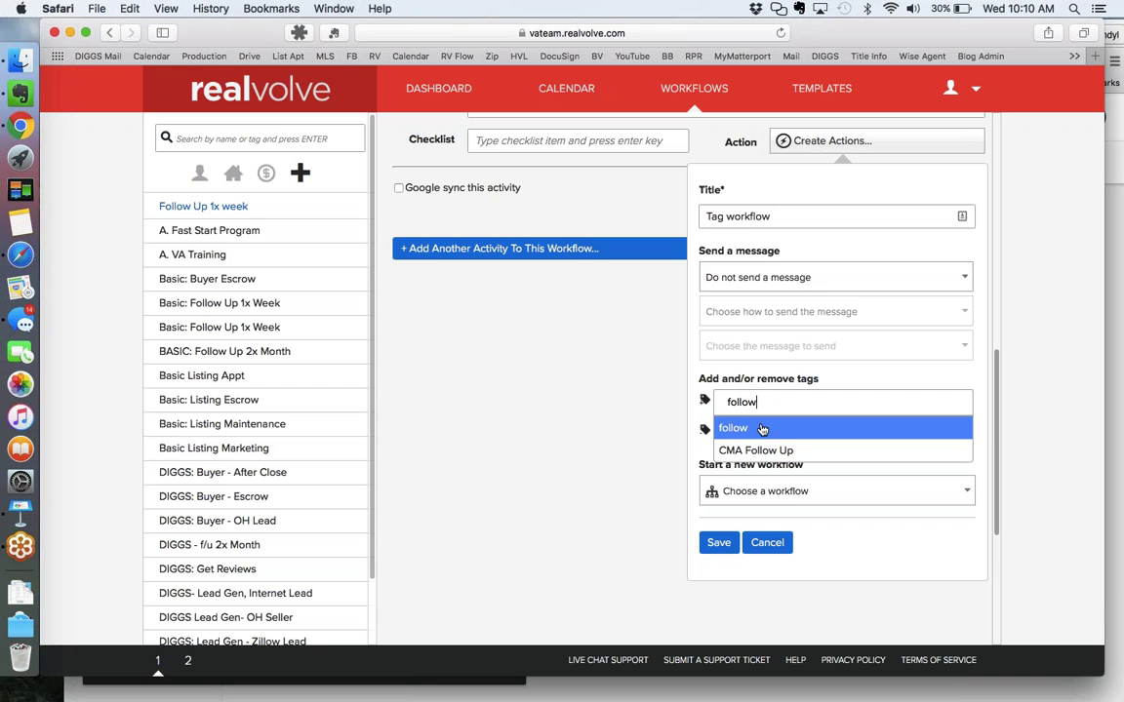
pyautogui.press('Down')
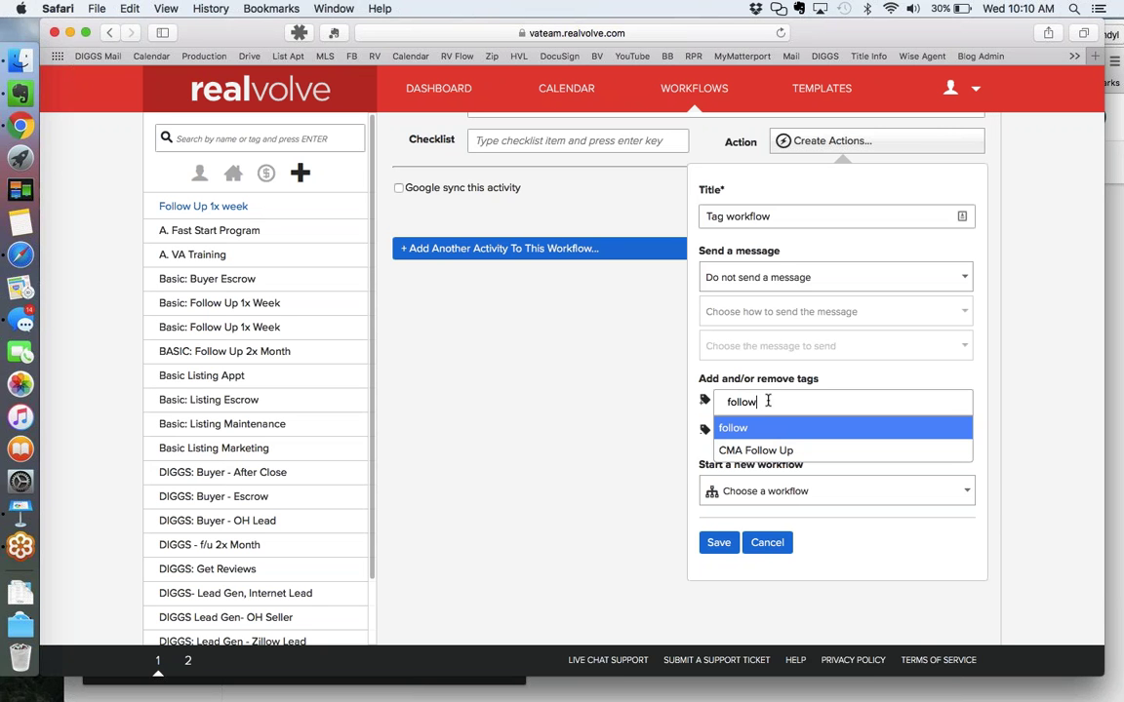
pyautogui.write('up')
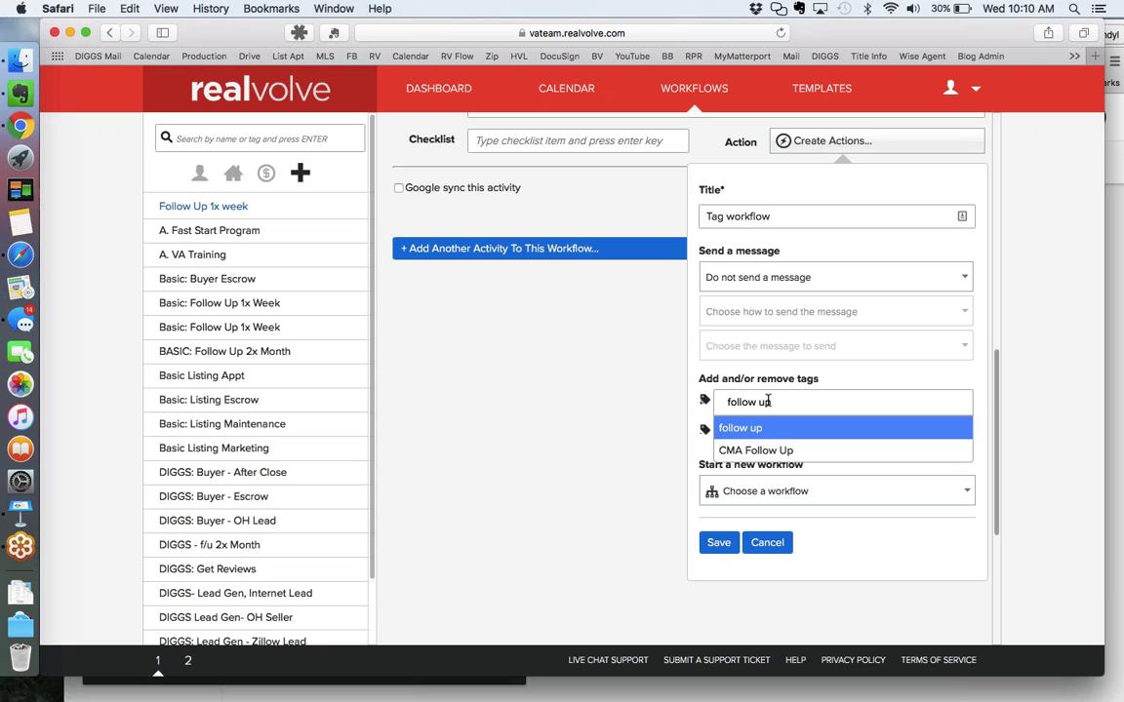
pyautogui.write(' 1x')
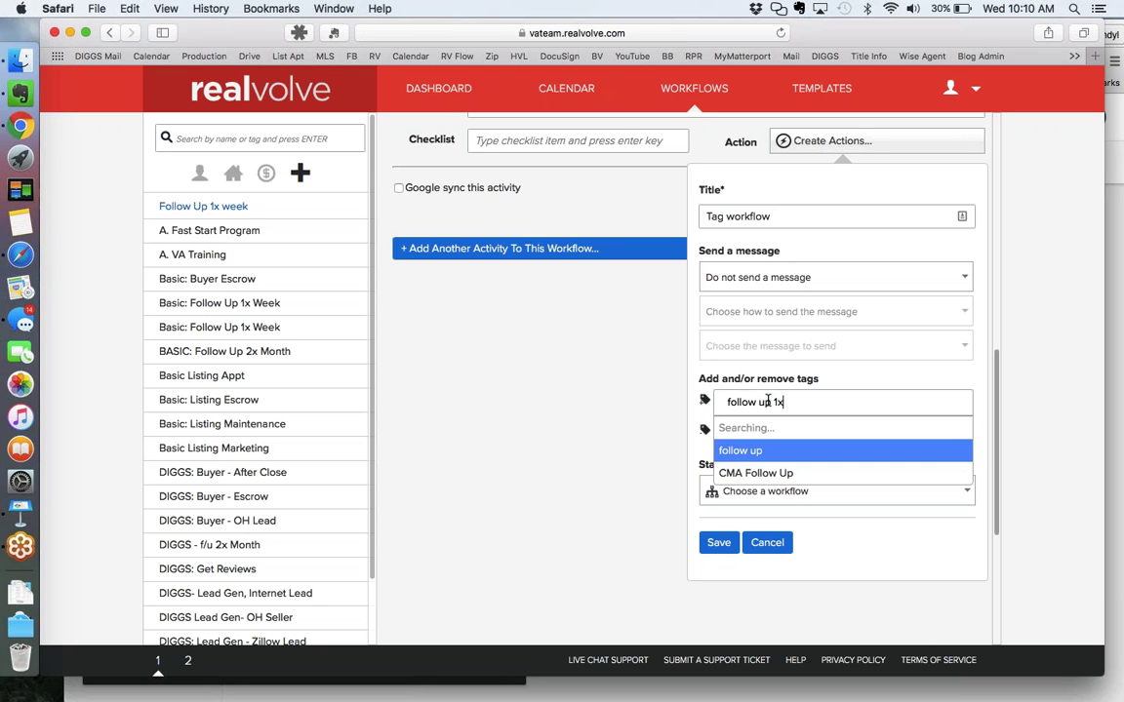
pyautogui.write(' week')
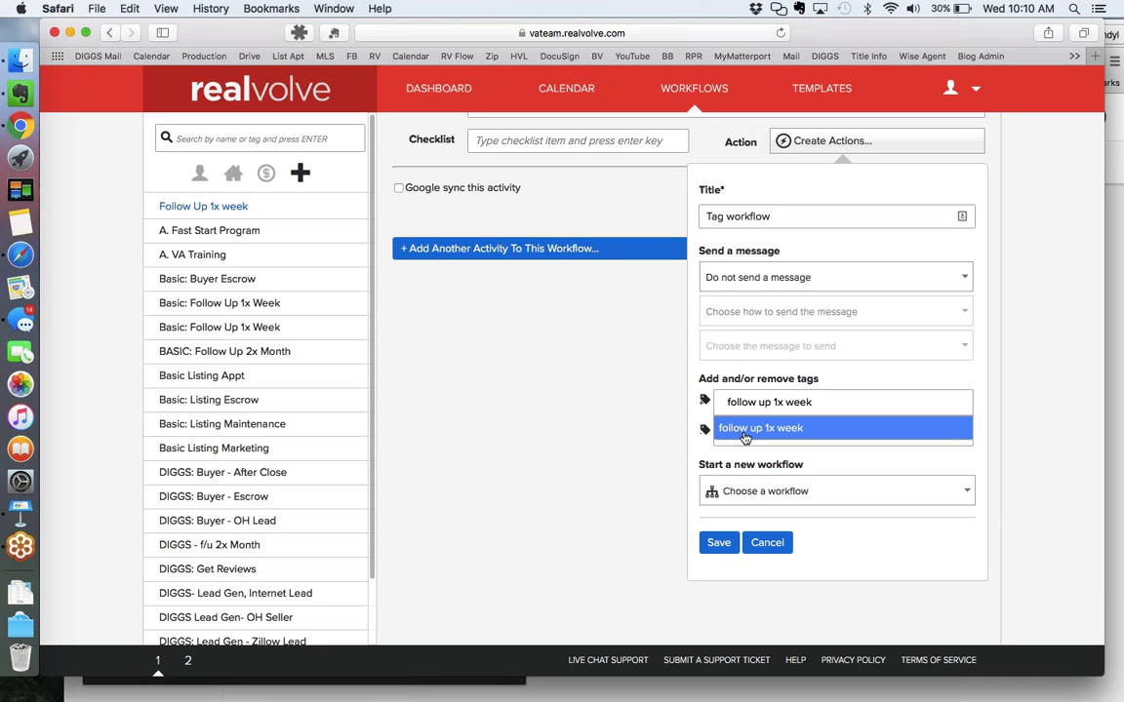
pyautogui.click(747, 436)
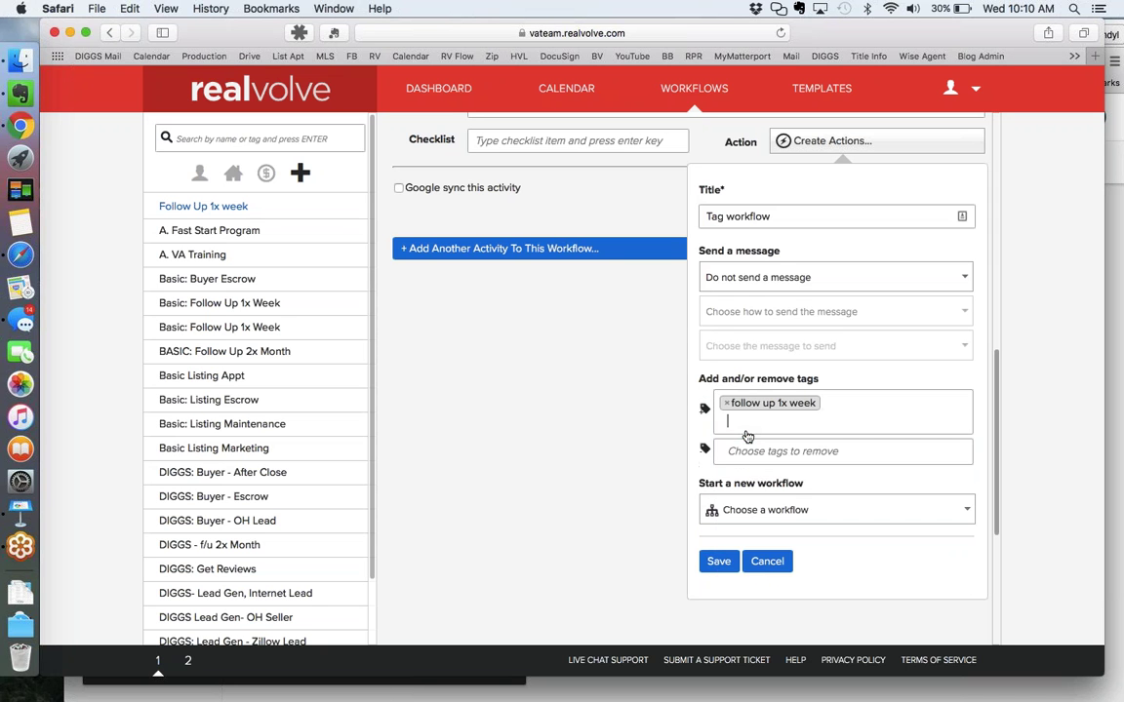
# Step: Save the action without any tags to remove and add the Tag Workflow activity to the workflow
pyautogui.press('Tab')
pyautogui.click(749, 452)
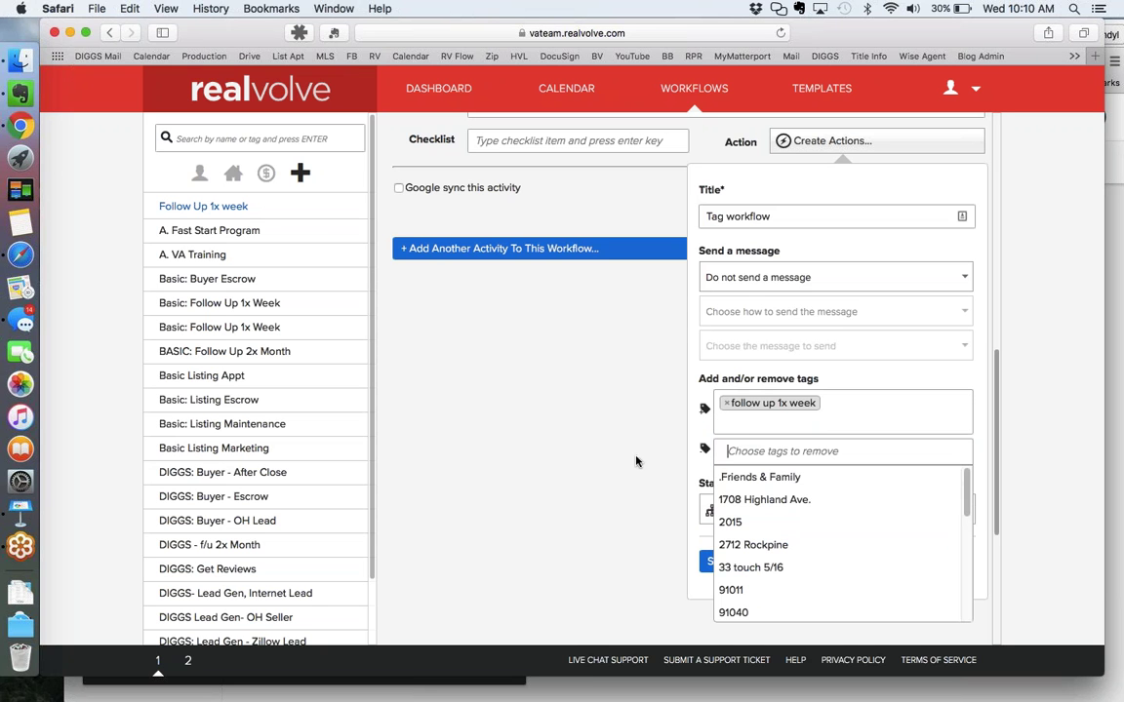
pyautogui.click(662, 446)
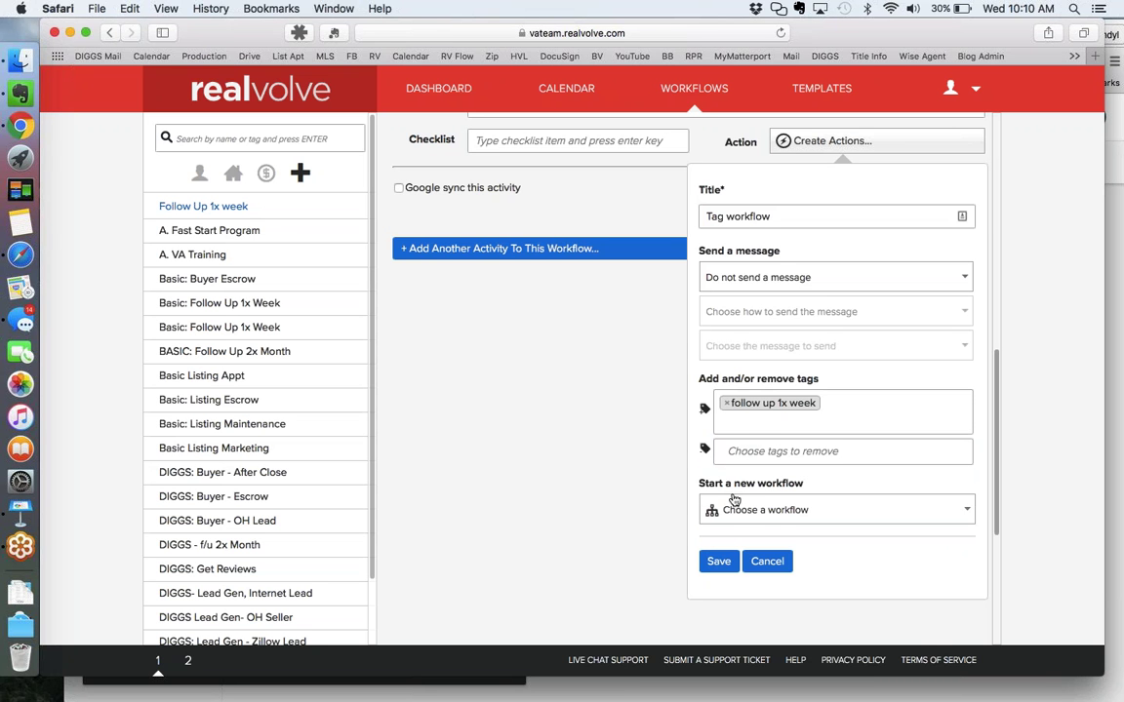
pyautogui.click(719, 563)
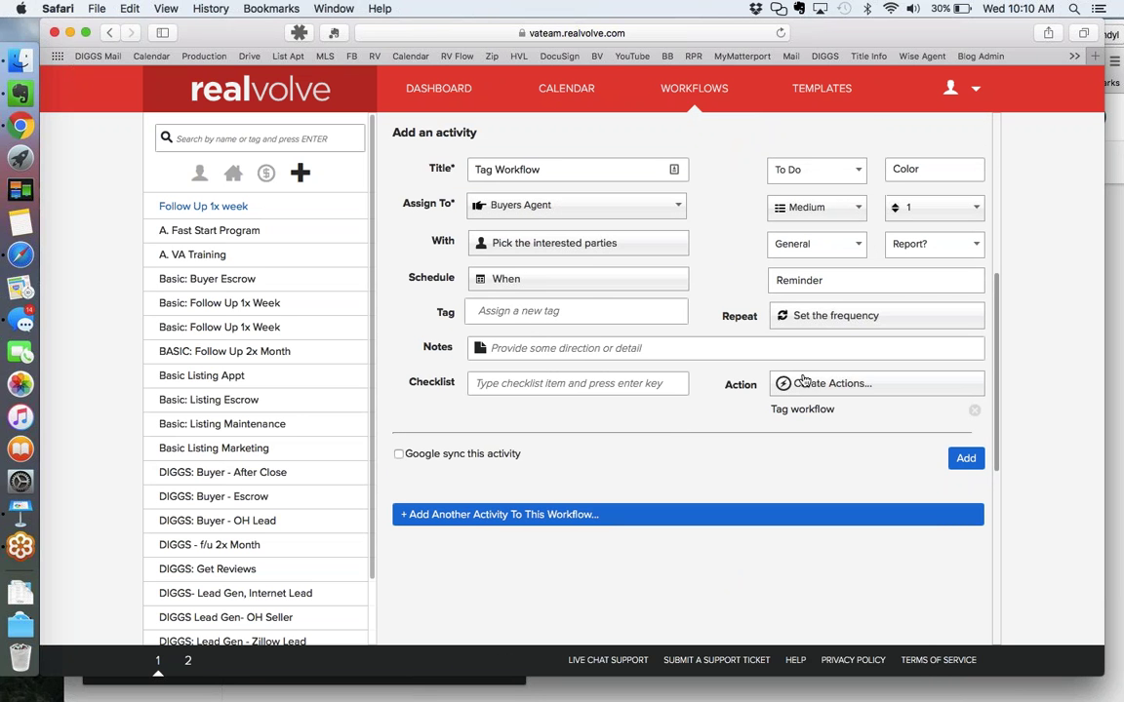
pyautogui.click(964, 457)
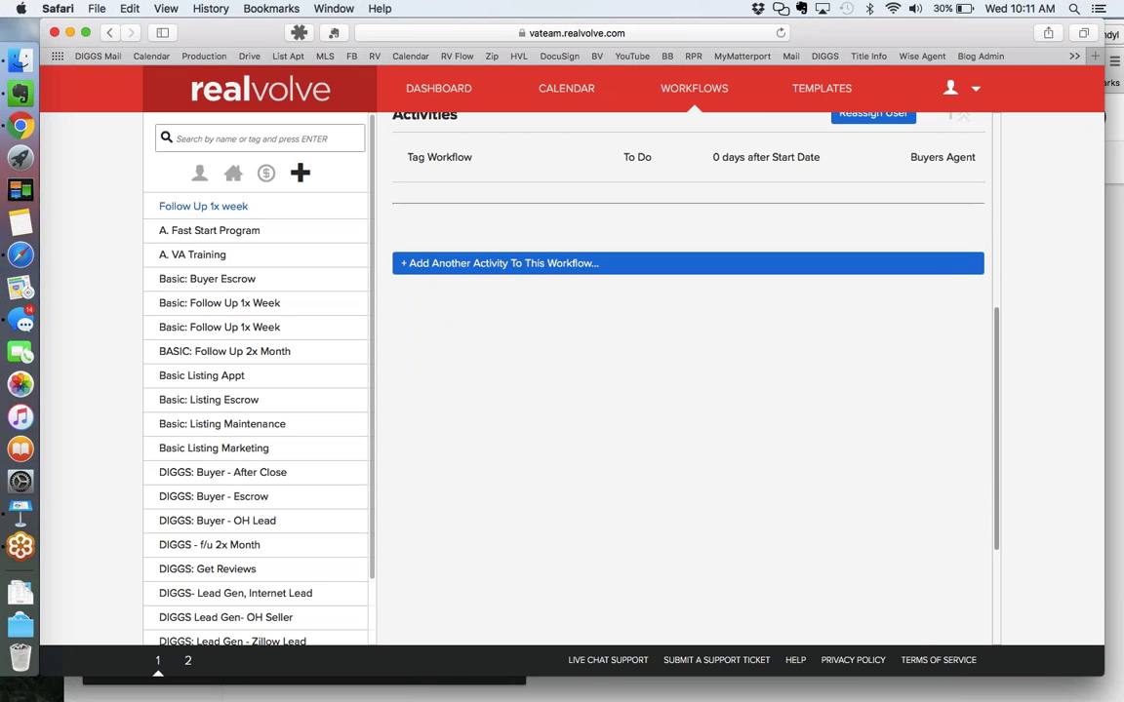
# Step: Start another activity in the workflow, title it "Call Initial" and assign it to the Buyers Agent role
pyautogui.click(506, 266)
pyautogui.scroll(-3, 506, 271)
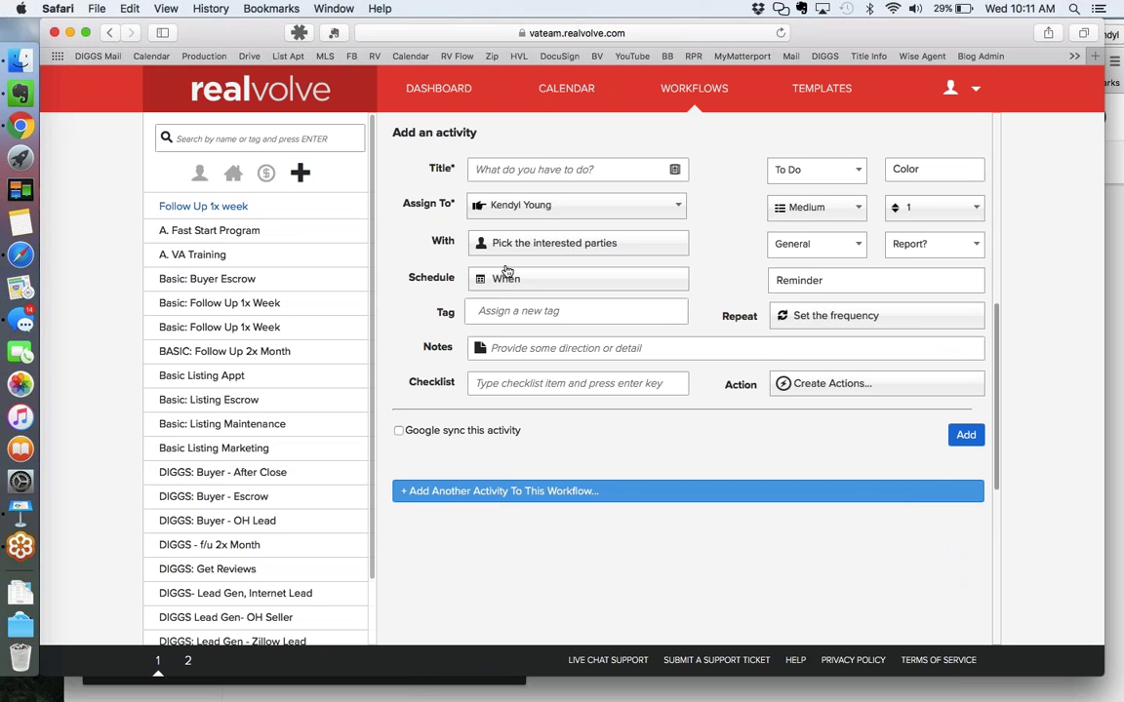
pyautogui.click(526, 168)
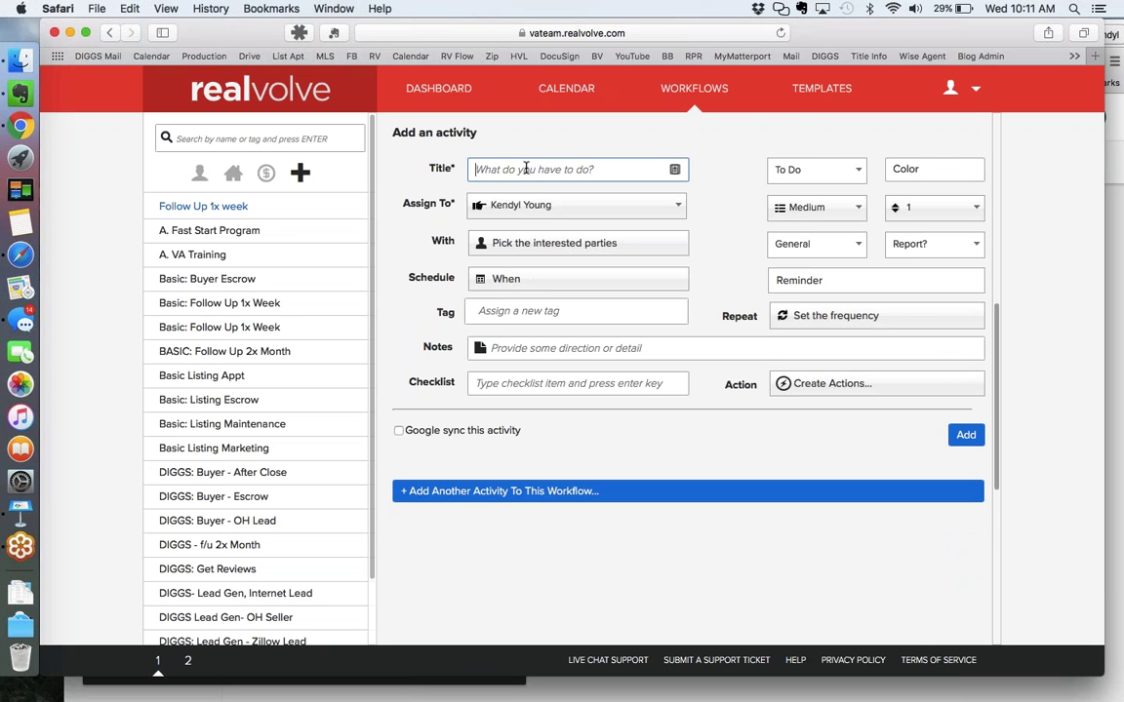
pyautogui.write('Call Initial')
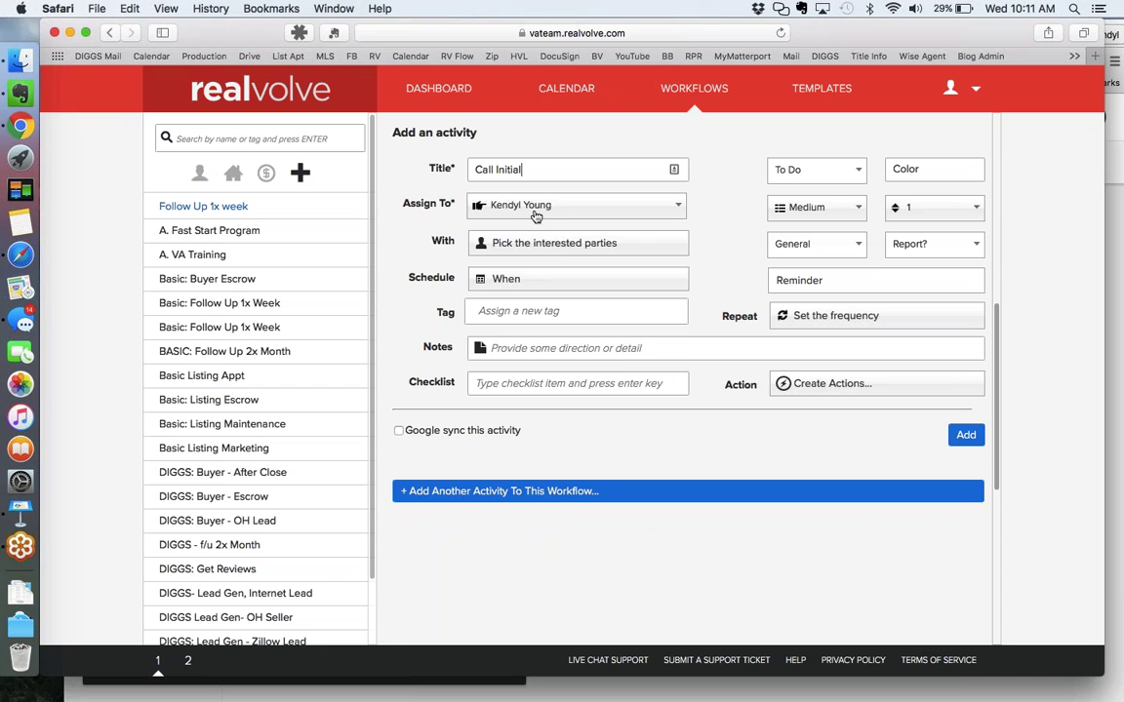
pyautogui.click(536, 215)
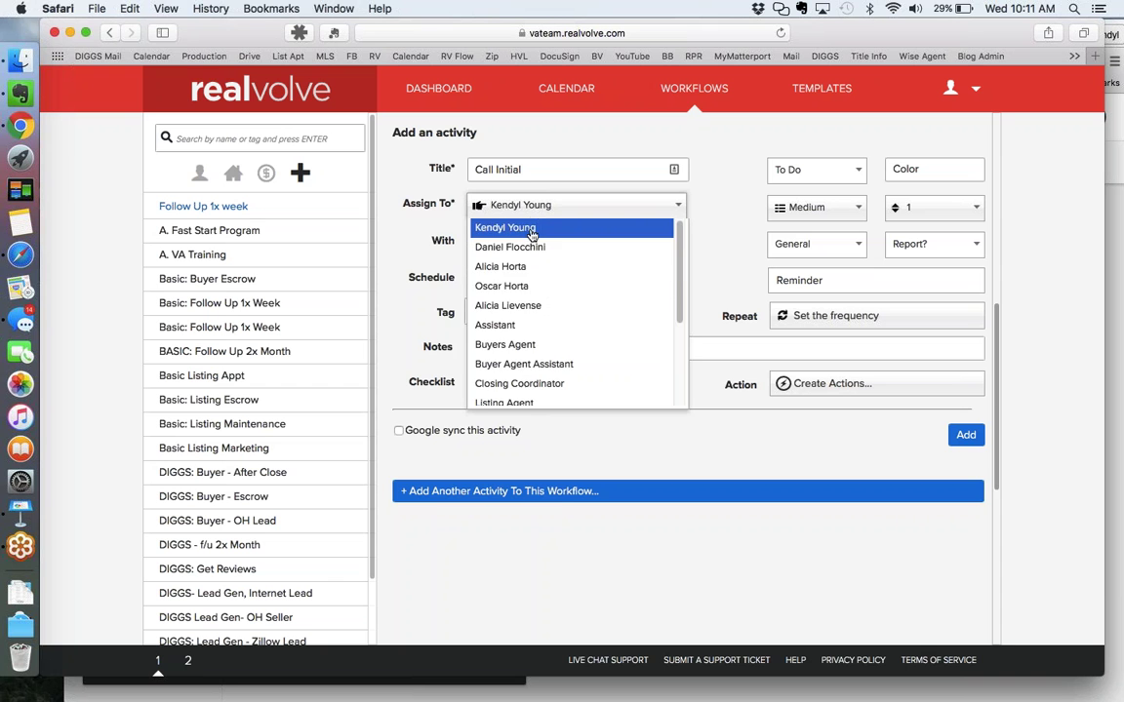
pyautogui.click(519, 346)
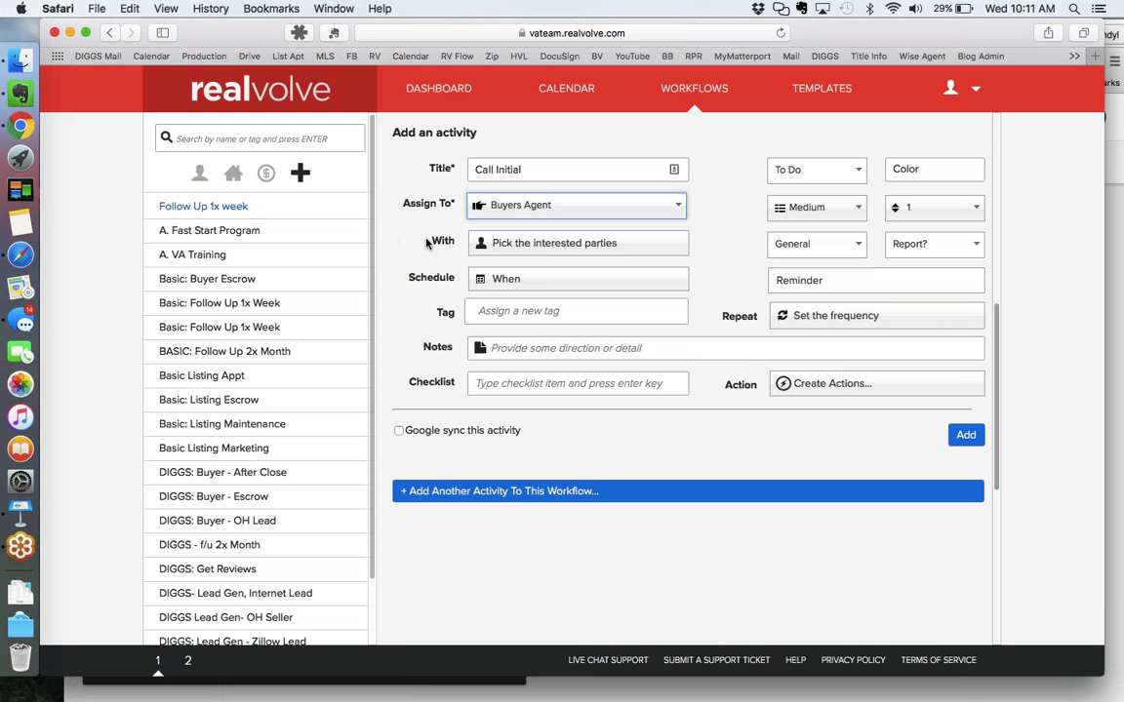
# Step: Check the interested party choices and the due date settings of the Call Initial activity
pyautogui.click(582, 251)
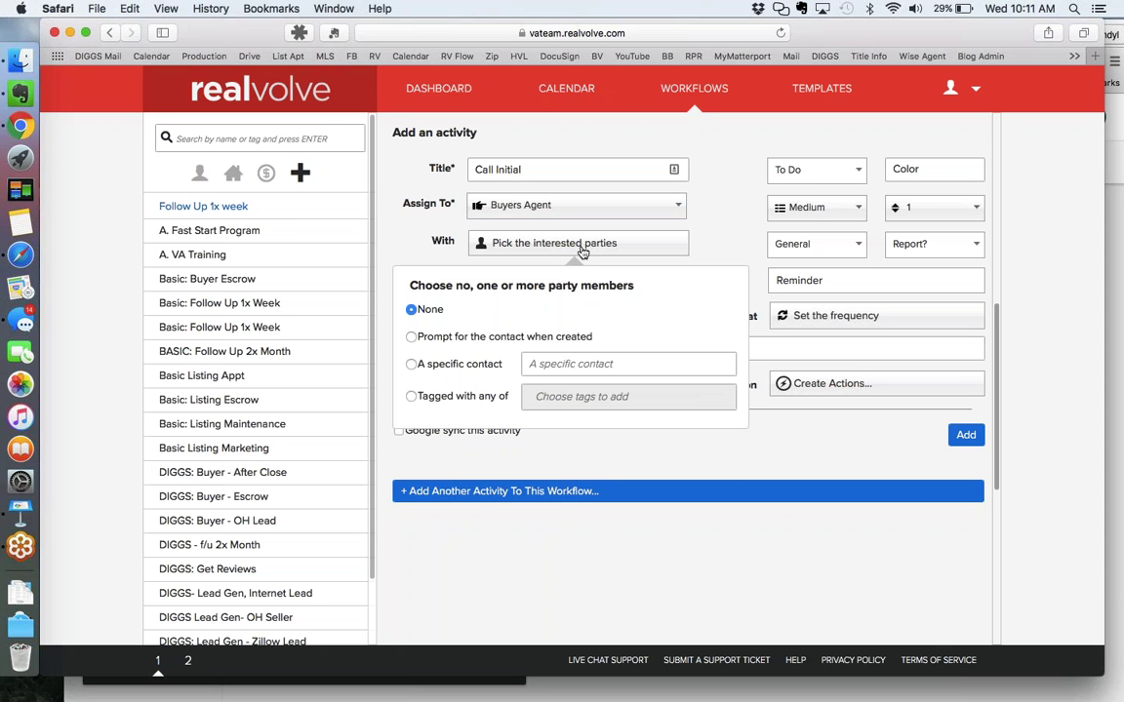
pyautogui.click(403, 230)
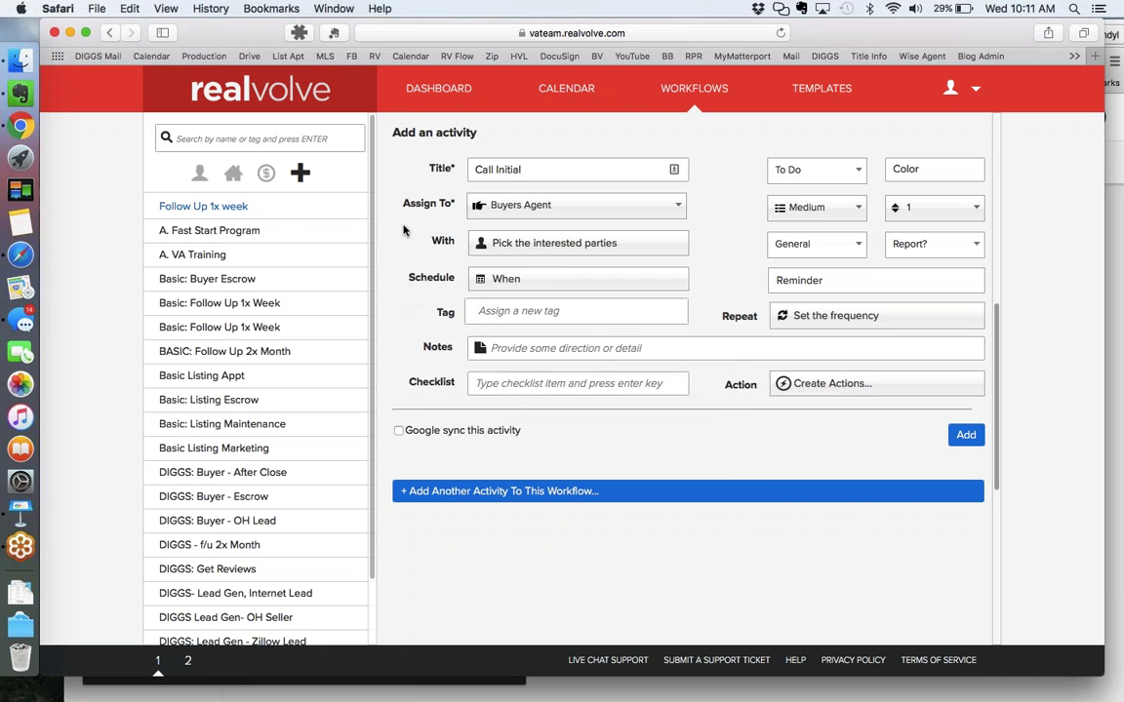
pyautogui.click(531, 283)
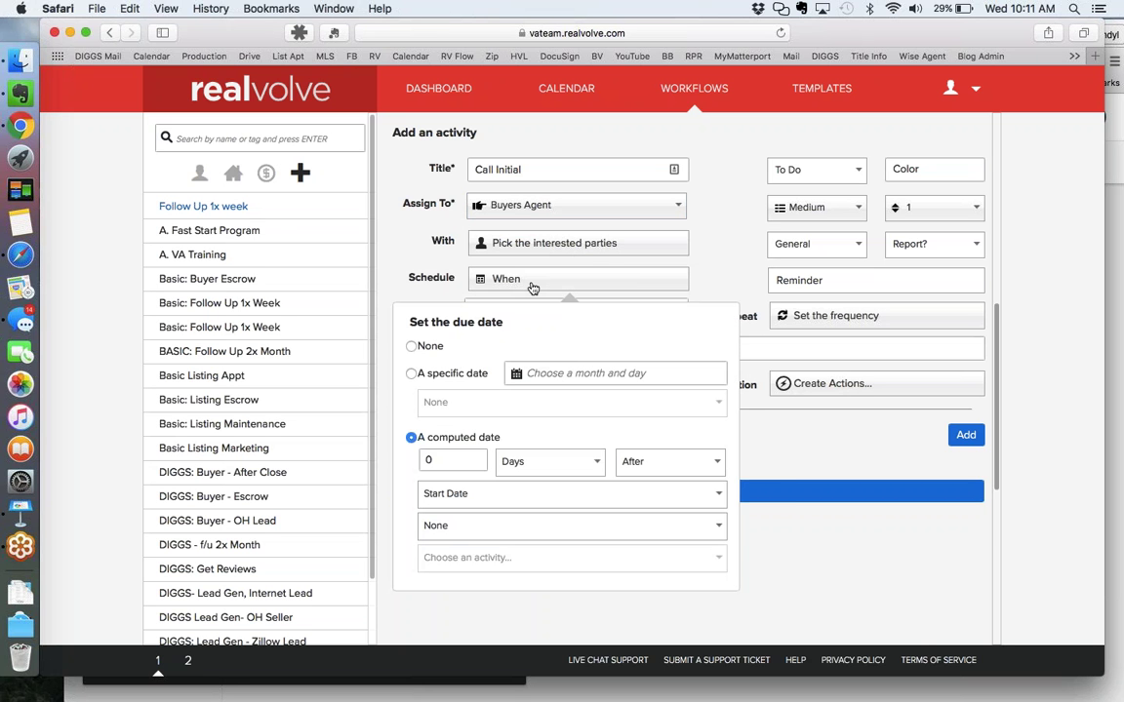
pyautogui.click(712, 282)
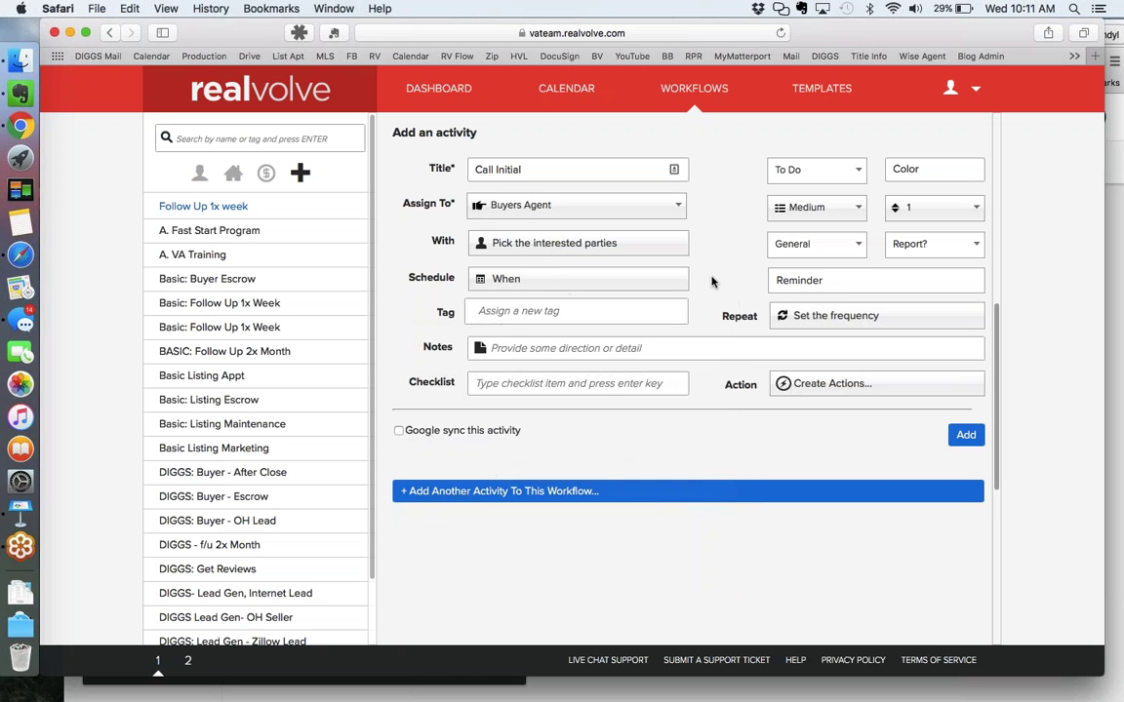
# Step: Set the Call Initial activity's type to Call and review the other available activity types
pyautogui.click(816, 170)
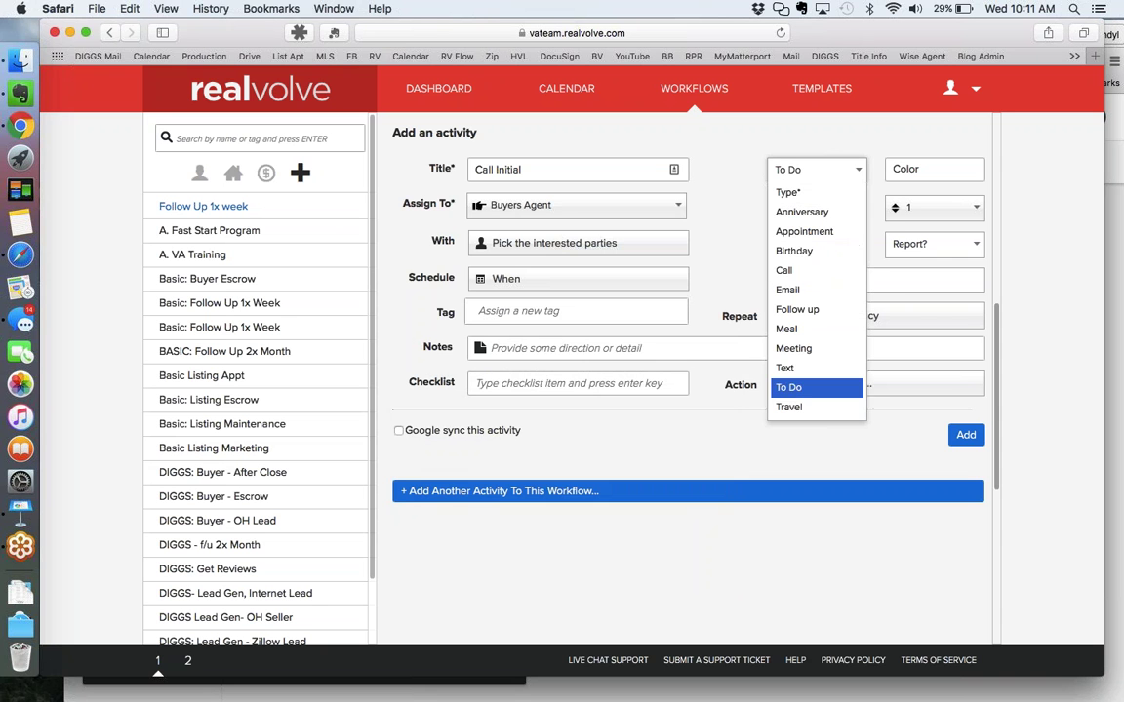
pyautogui.click(790, 270)
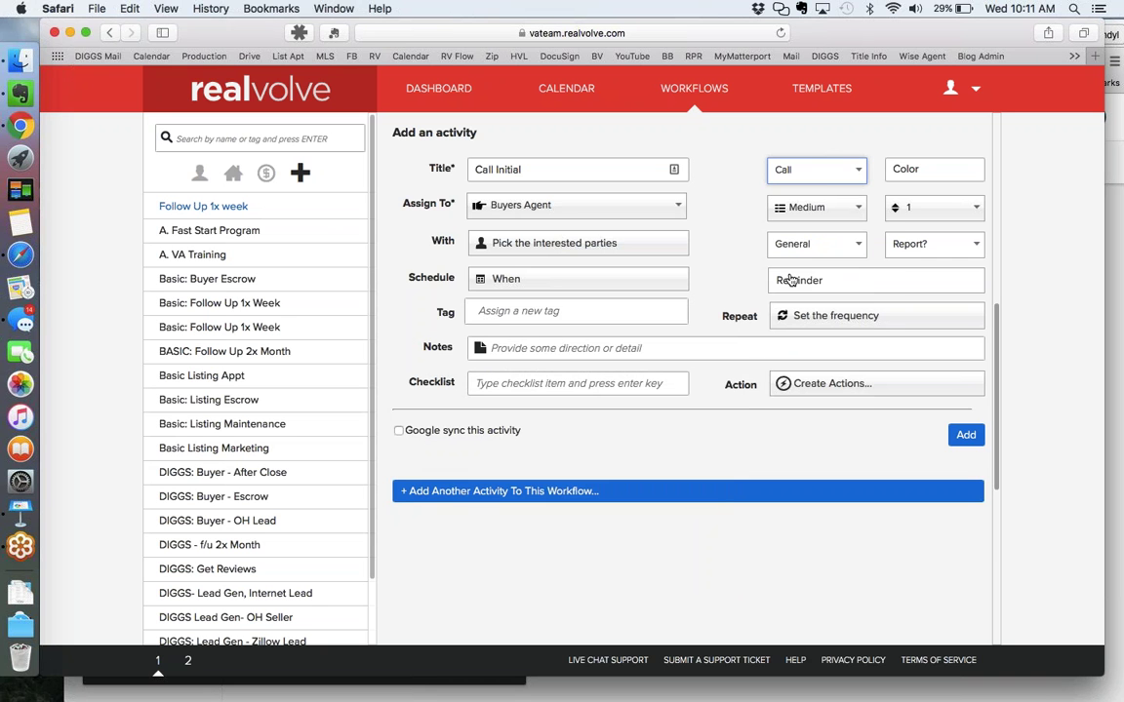
pyautogui.click(825, 174)
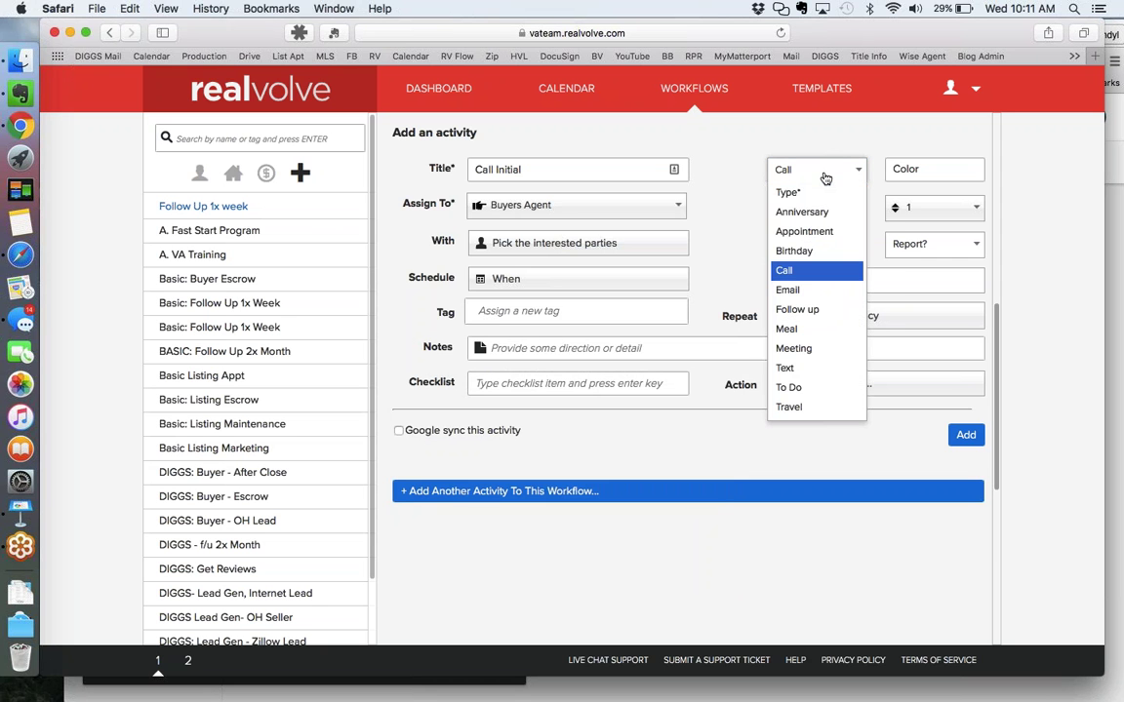
pyautogui.click(790, 274)
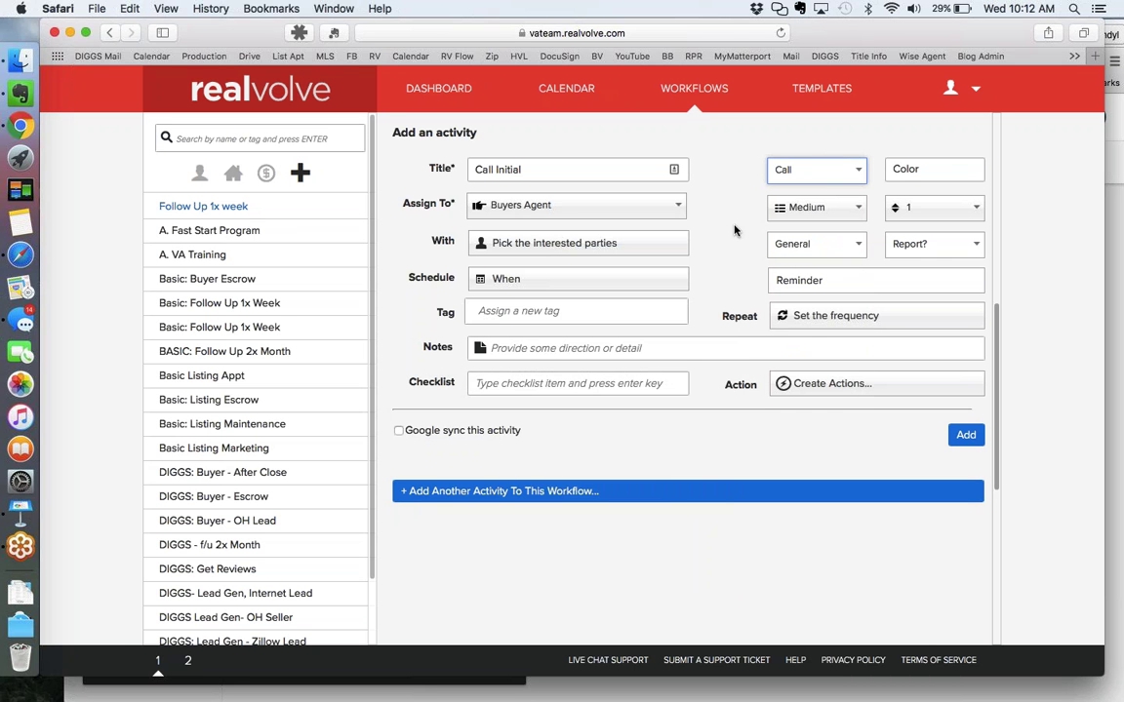
# Step: Check which reminder methods are available for the Call Initial activity
pyautogui.click(831, 281)
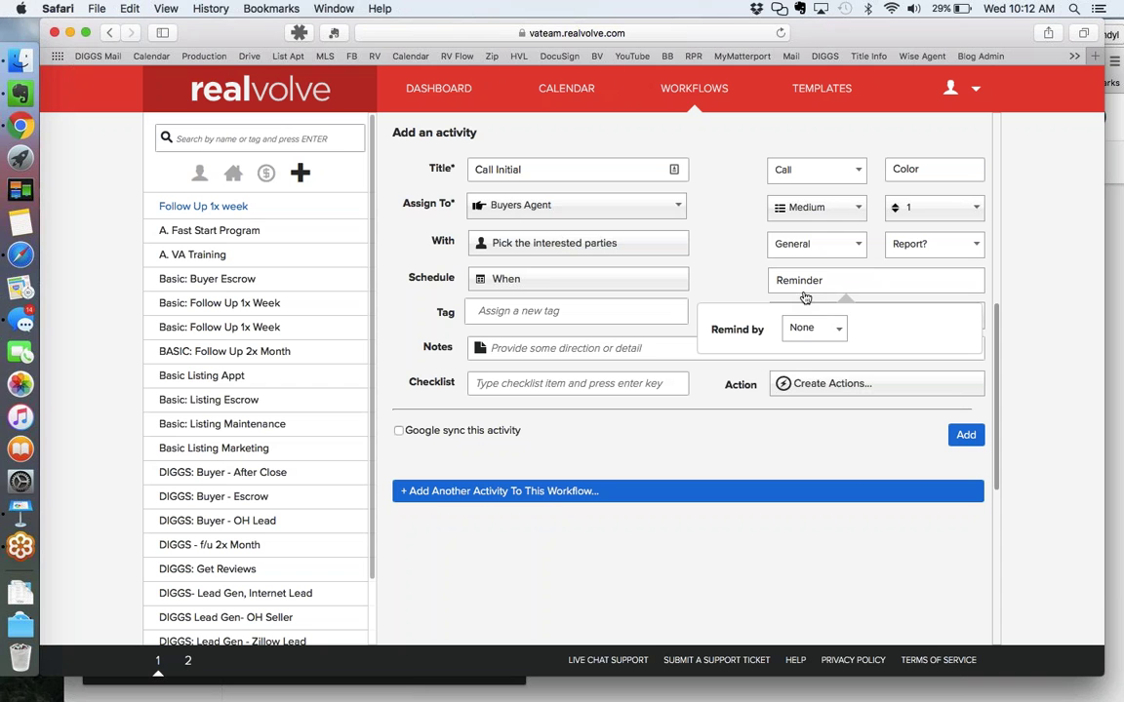
pyautogui.click(814, 328)
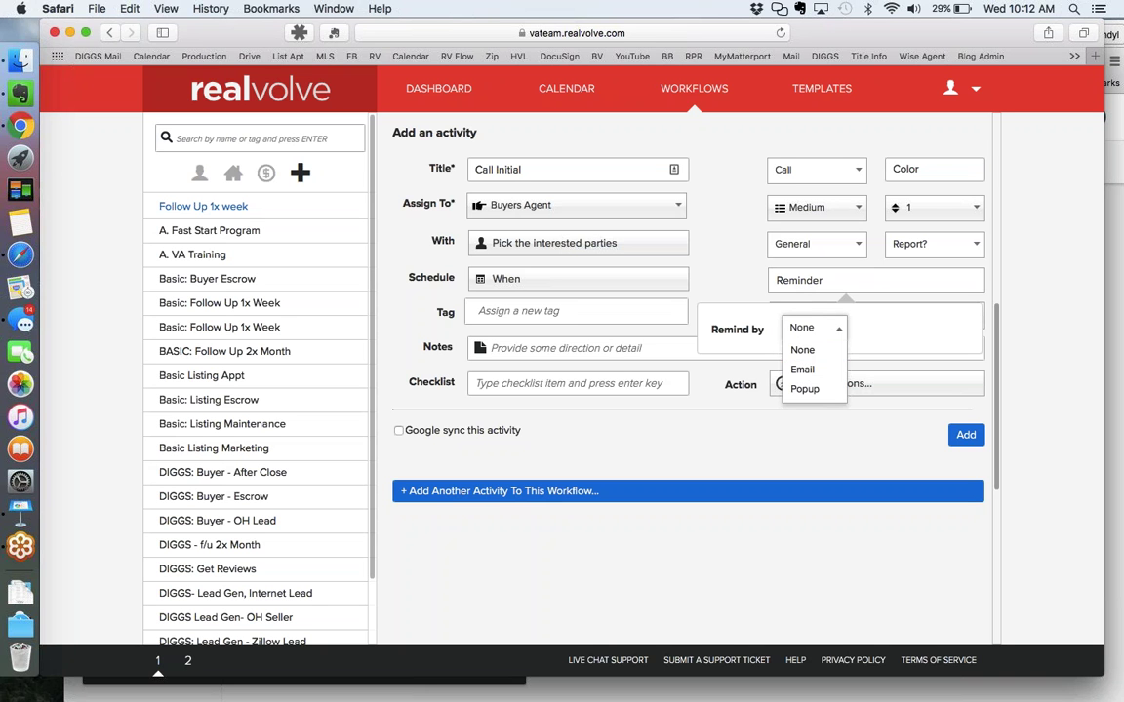
pyautogui.click(719, 280)
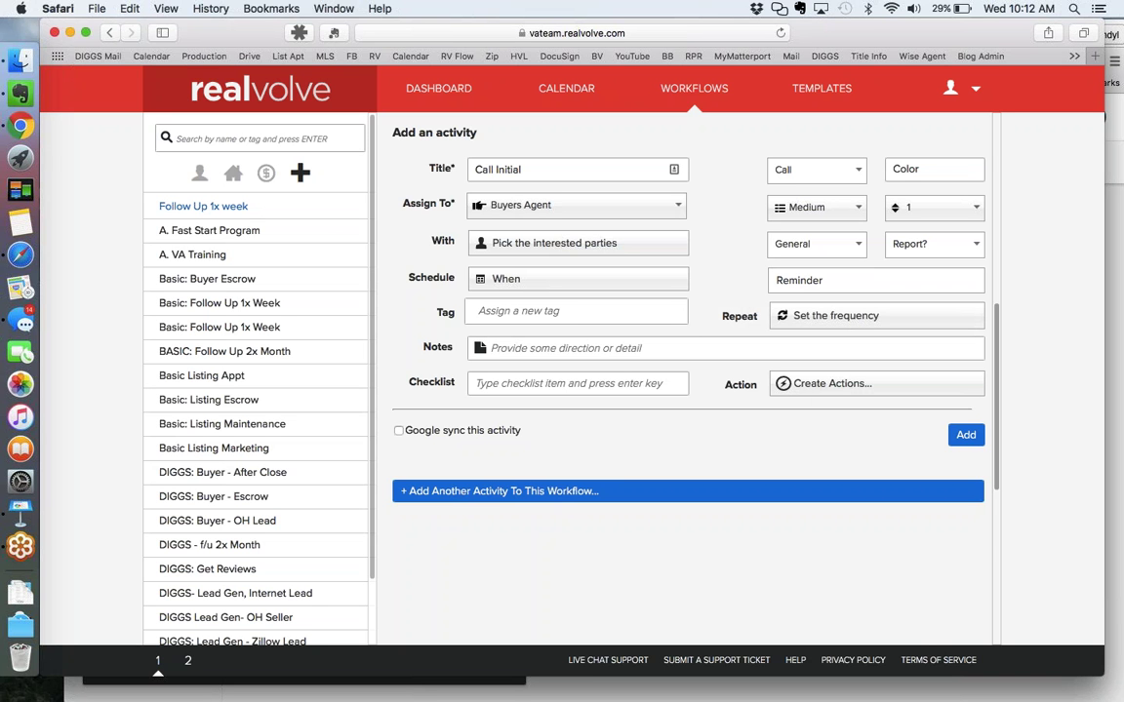
# Step: Add the merge field [[Contact#HomeMobile]] as a checklist item of the Call Initial activity
pyautogui.click(604, 163)
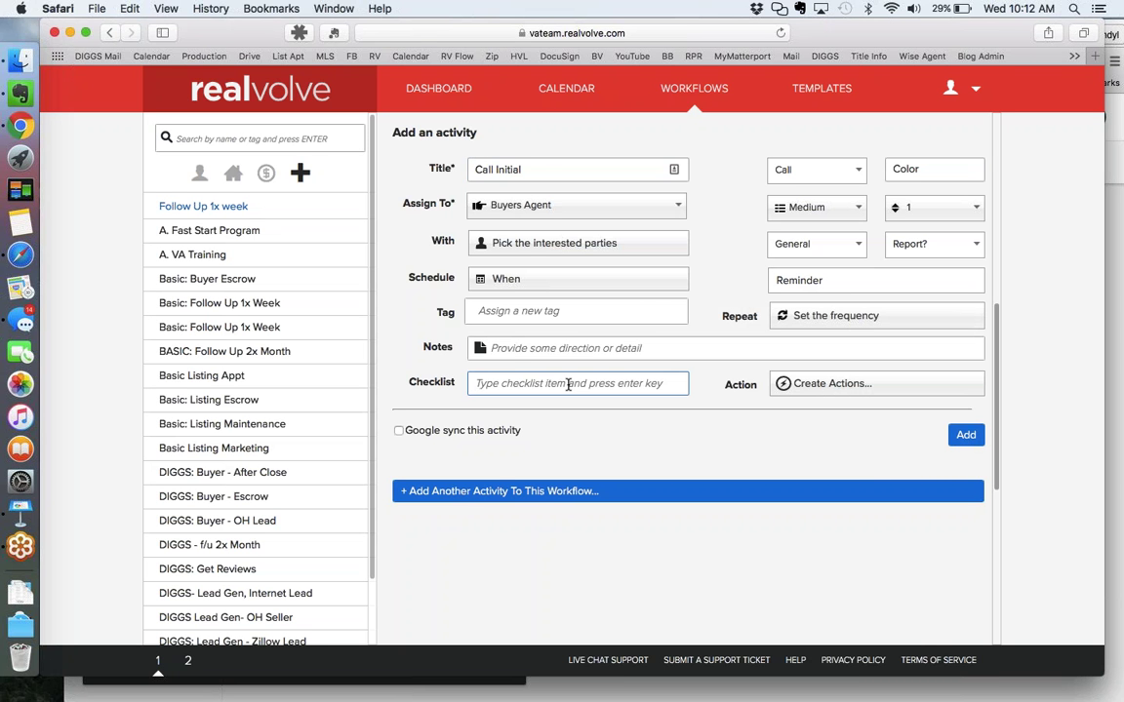
pyautogui.write('[')
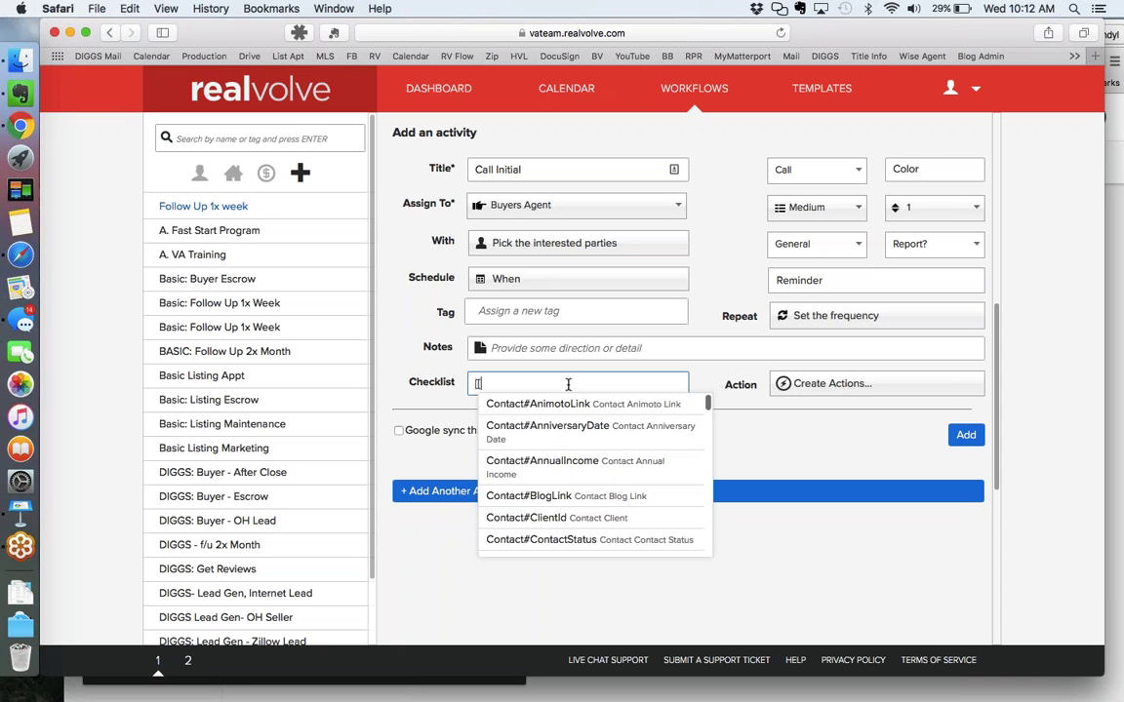
pyautogui.write('home')
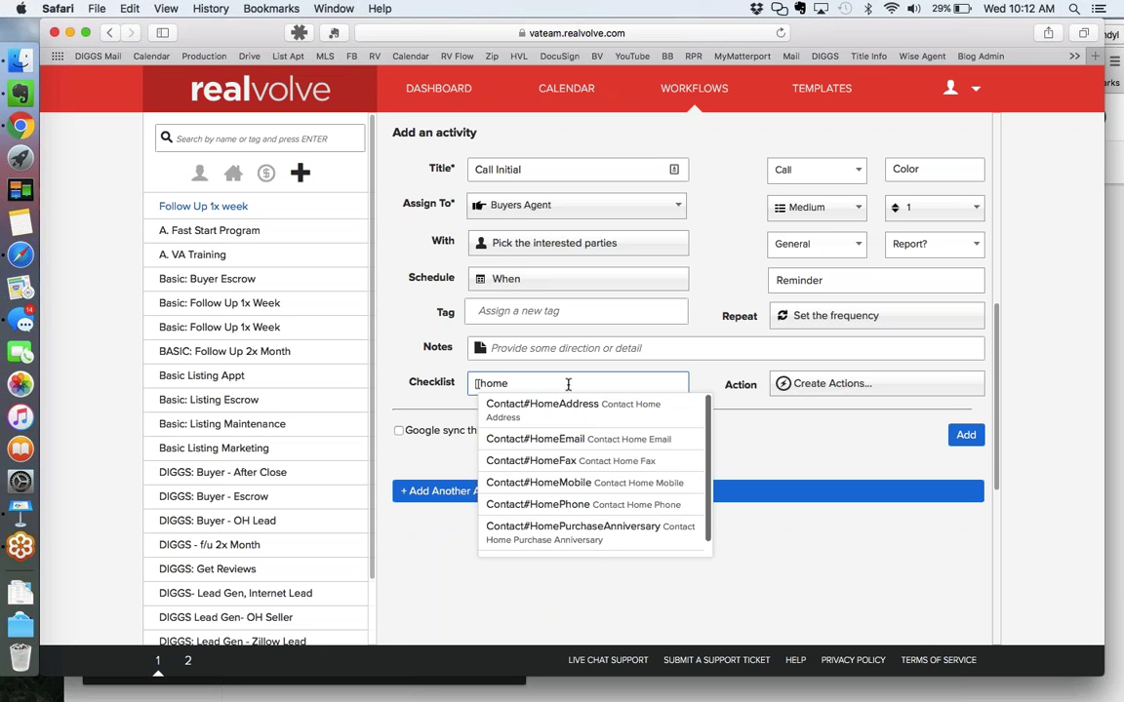
pyautogui.click(551, 482)
pyautogui.press('Return')
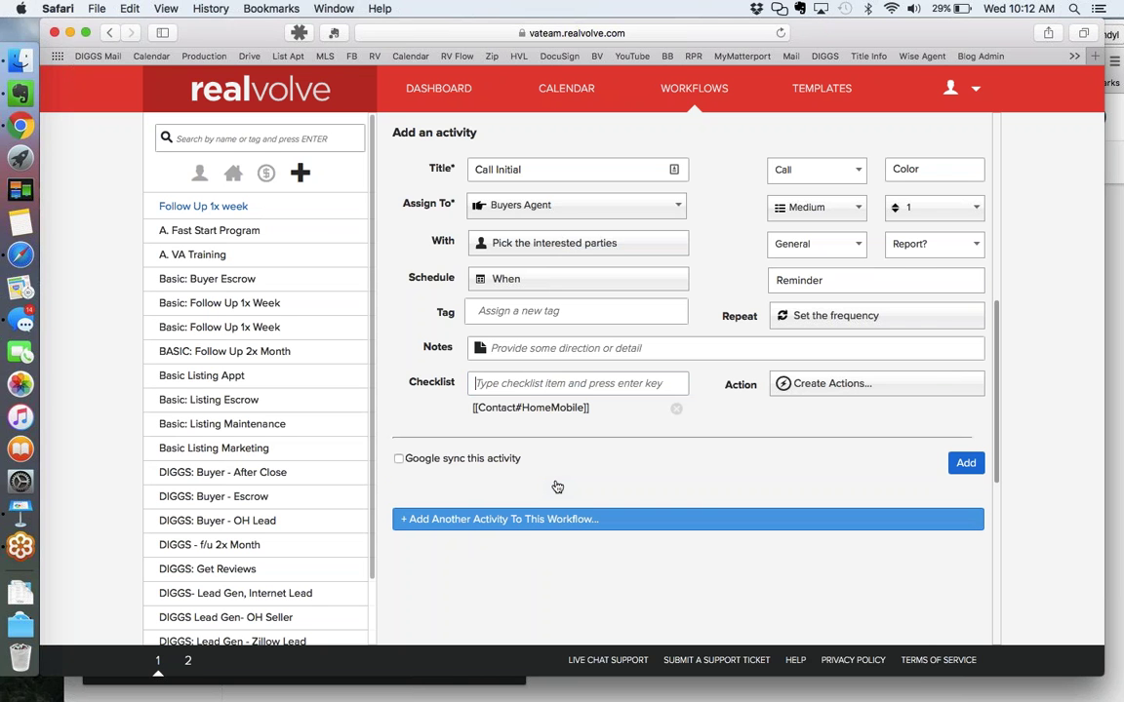
# Step: Add the merge field [[Contact#Notes]] as another checklist item of the Call Initial activity
pyautogui.write('[[')
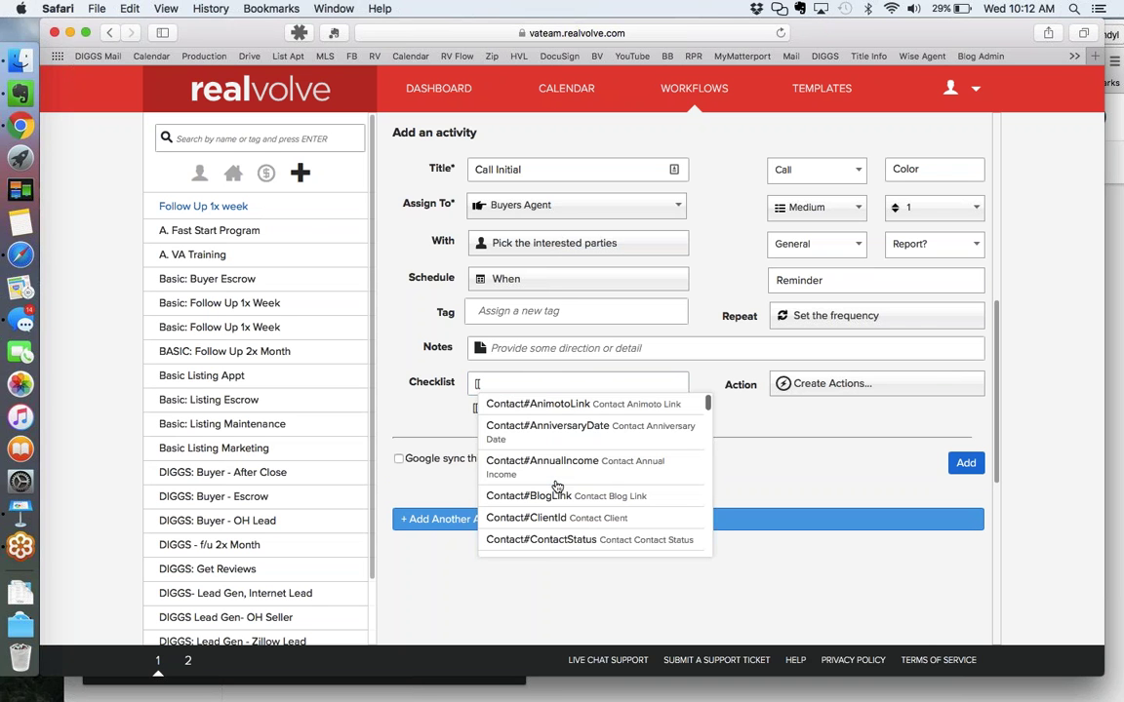
pyautogui.write('notes')
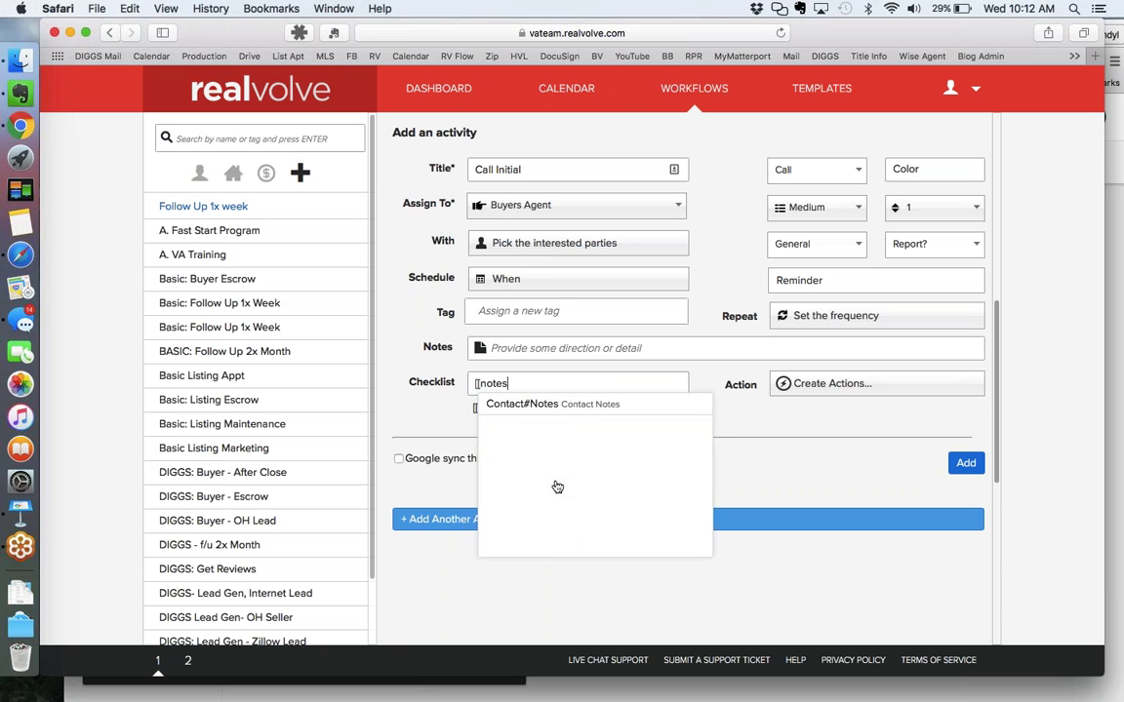
pyautogui.click(555, 406)
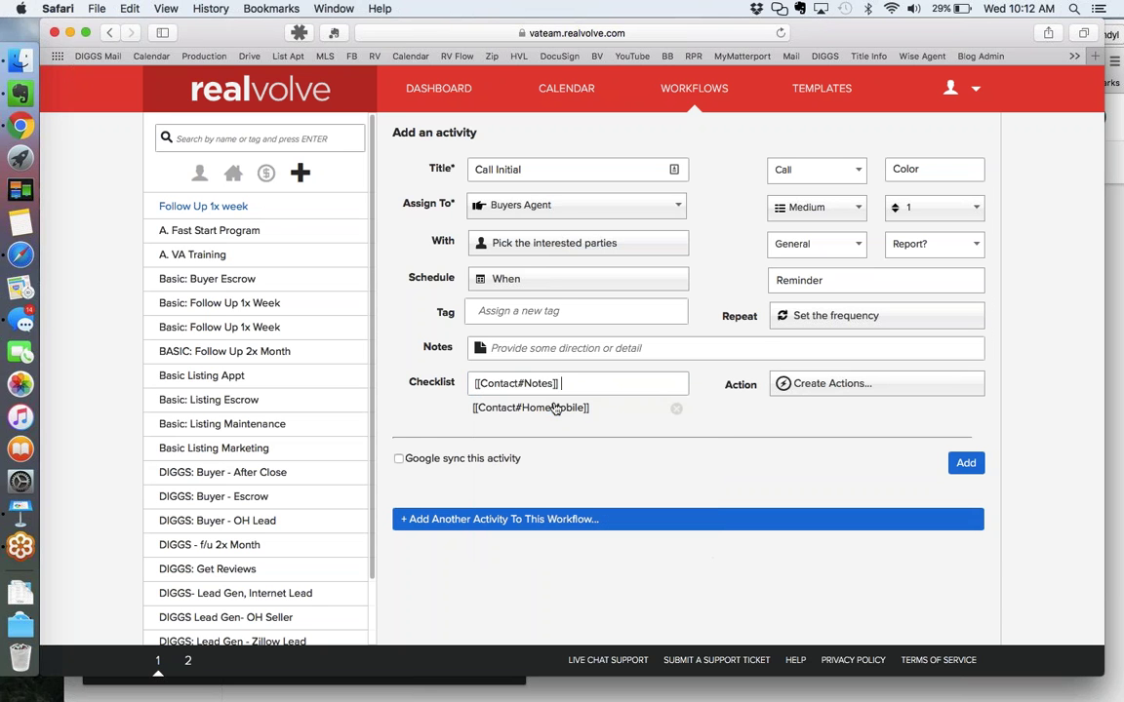
pyautogui.press('Return')
# Step: Add [[Contact#LastCallDate]] as a checklist item and add the Call Initial activity to the workflow
pyautogui.click(487, 383)
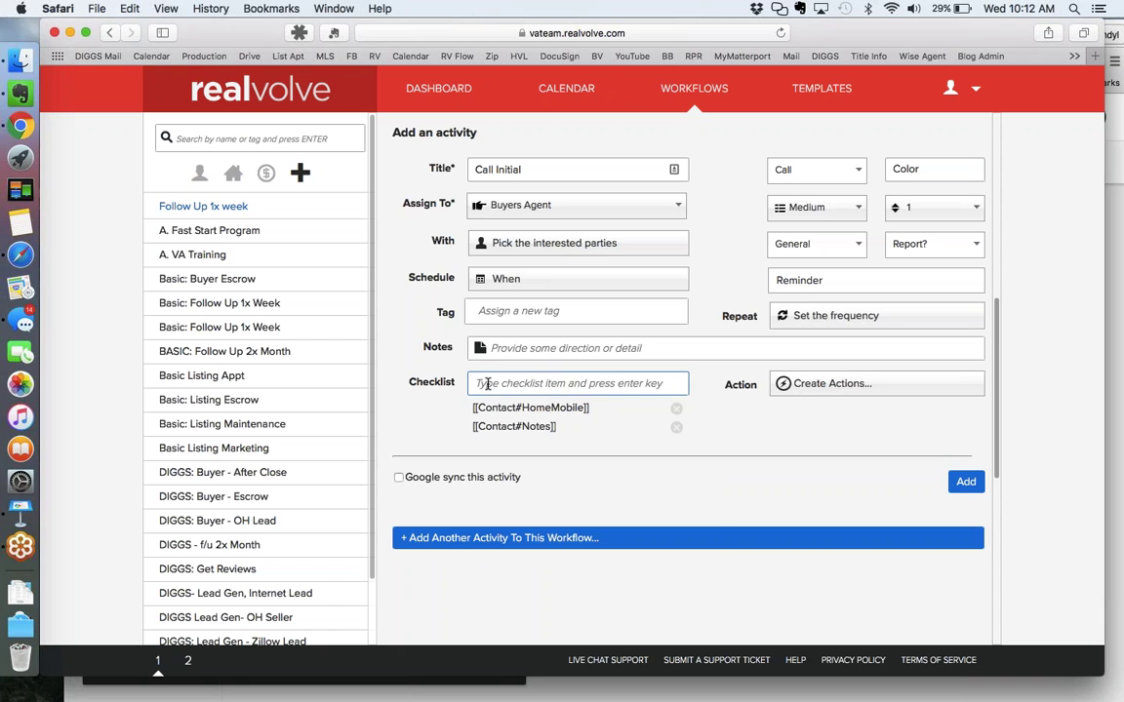
pyautogui.write('[[last')
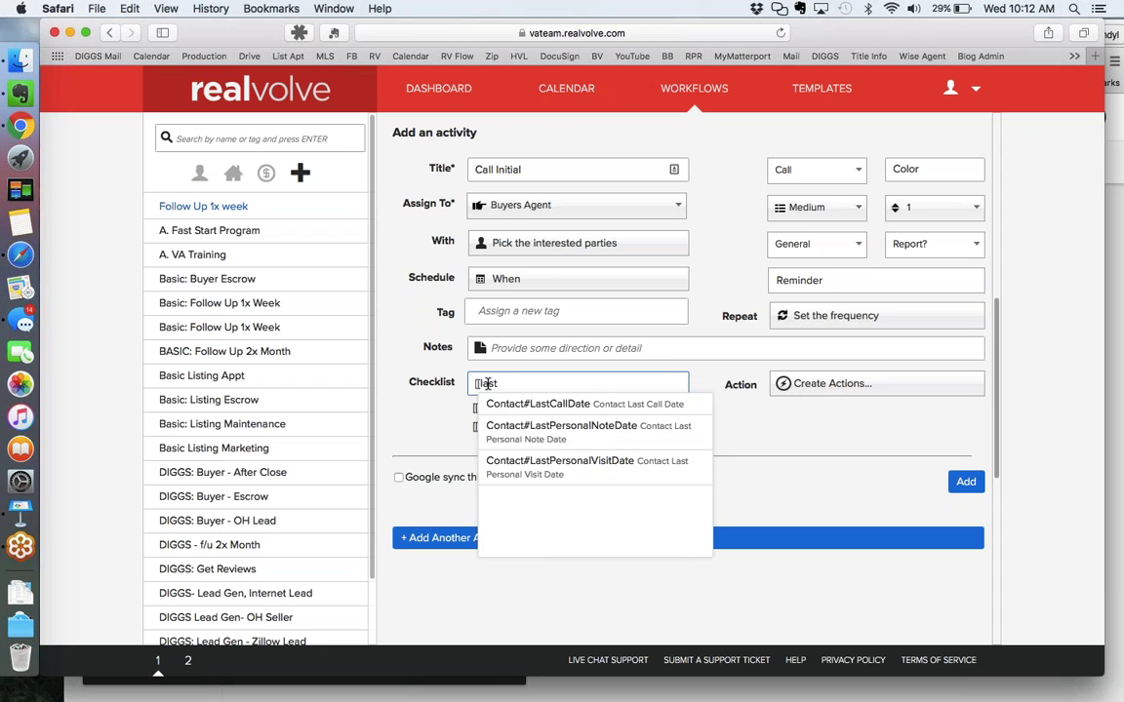
pyautogui.click(515, 406)
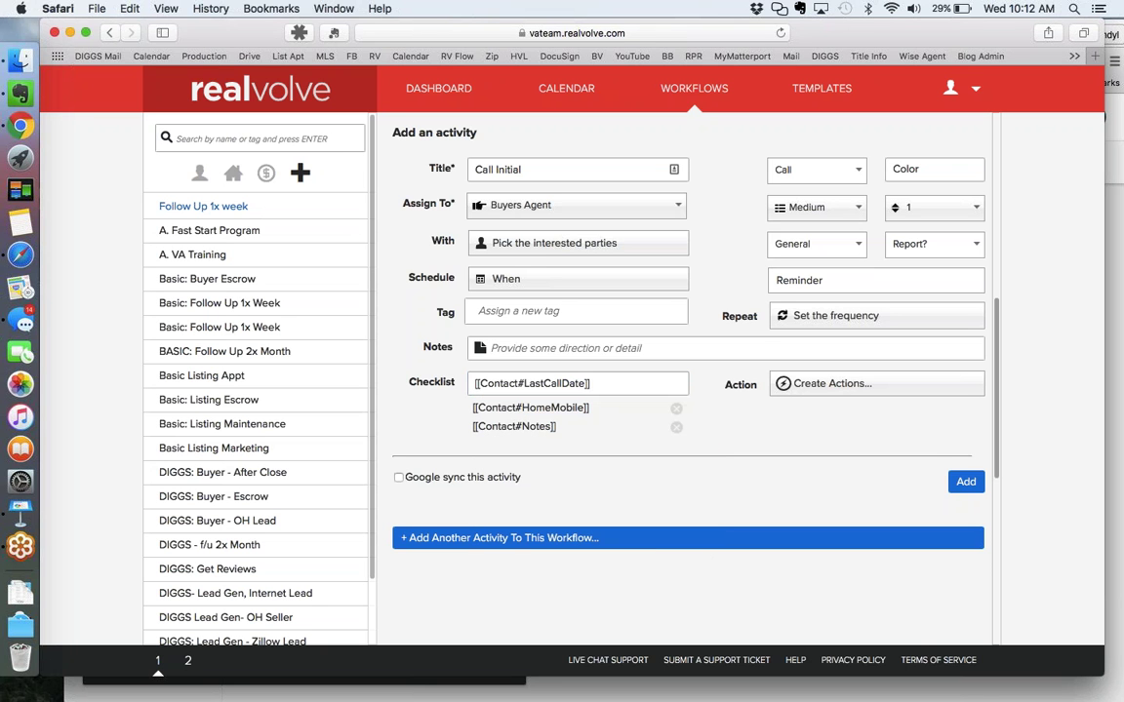
pyautogui.press('Return')
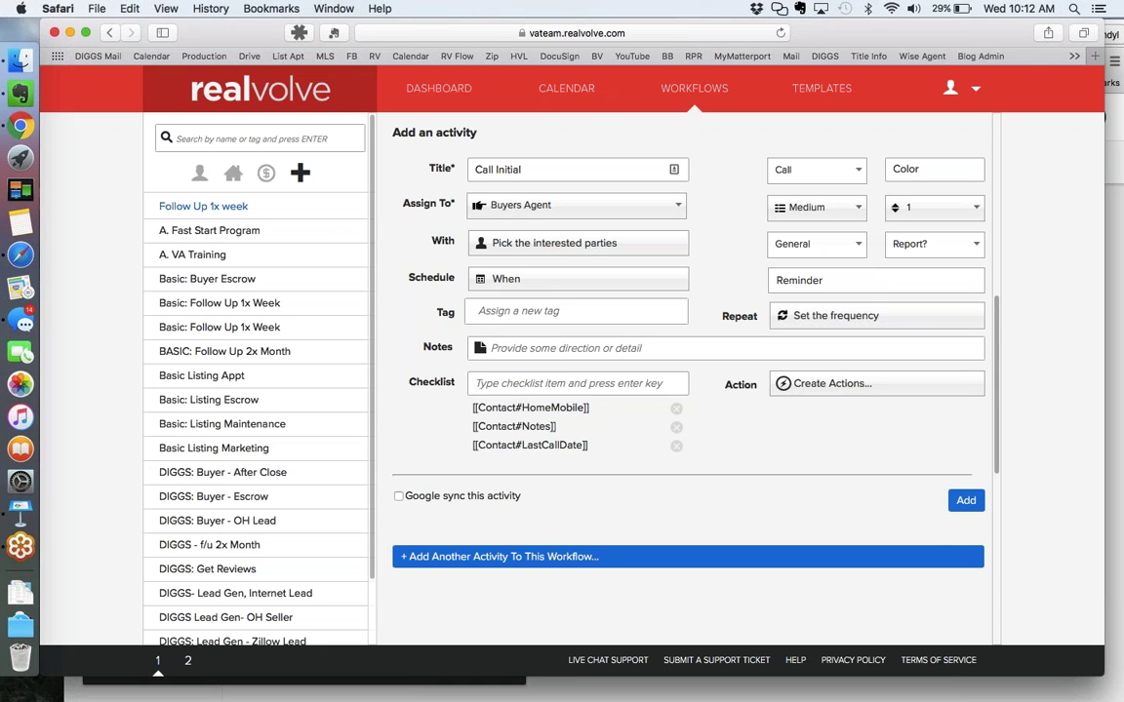
pyautogui.click(964, 501)
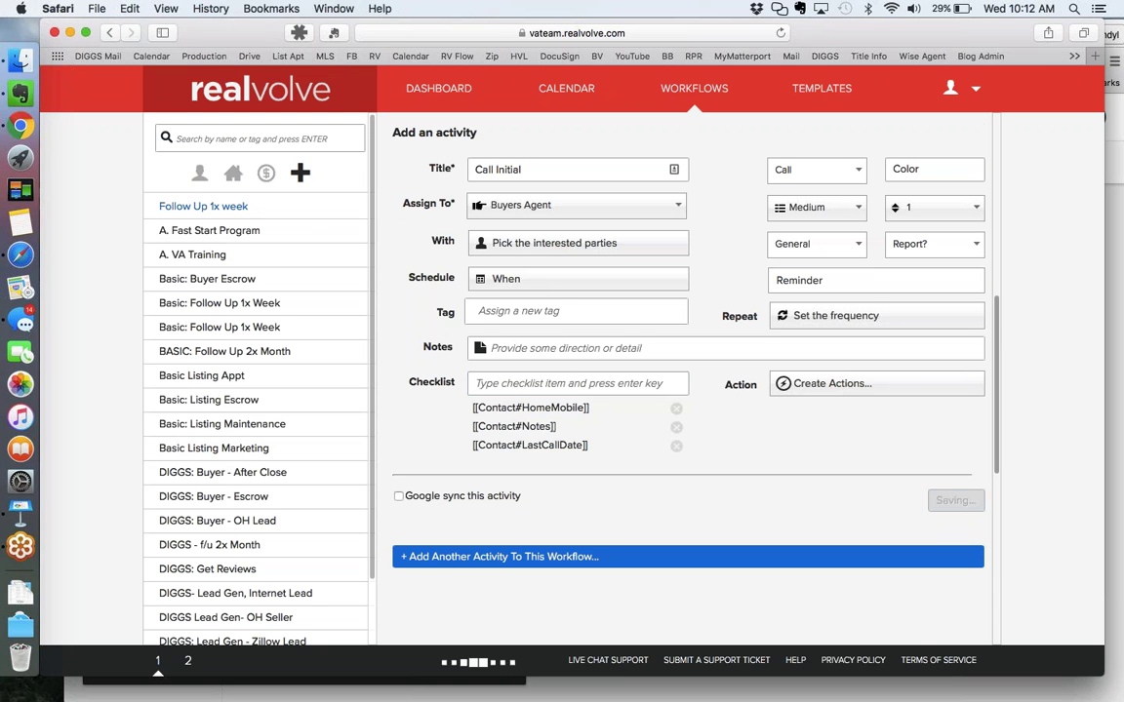
pyautogui.scroll(5, 742, 366)
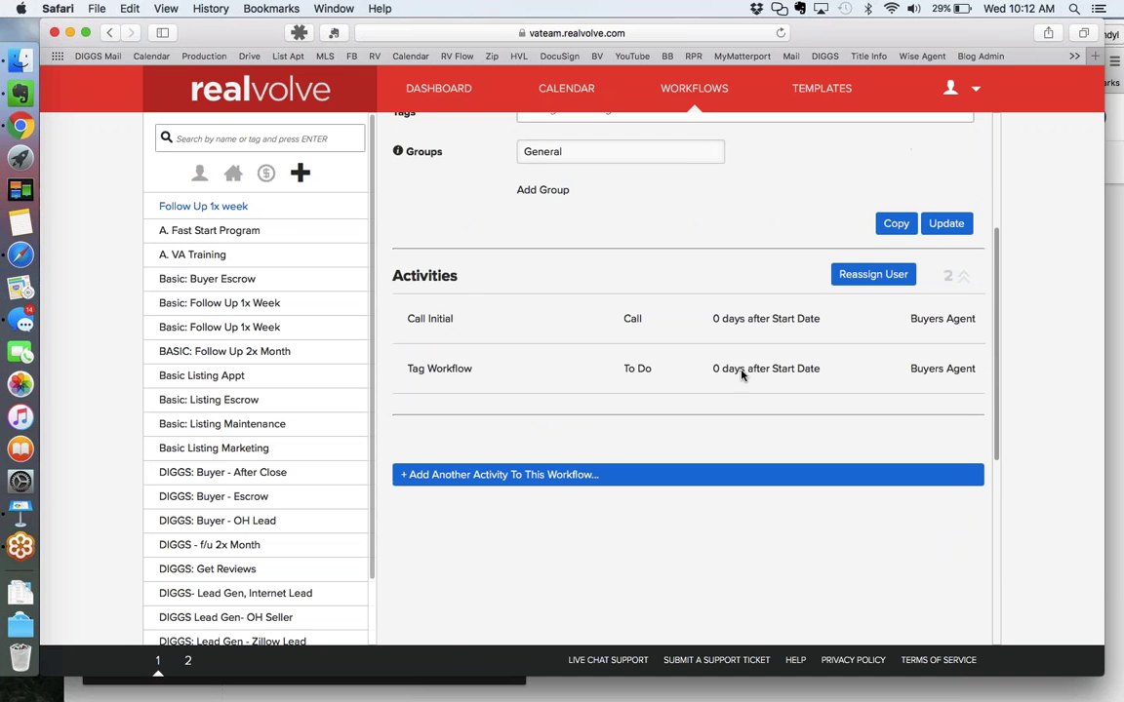
# Step: Start another activity in the workflow, title it "Call 1x week" and assign it to the Buyers Agent role
pyautogui.click(546, 475)
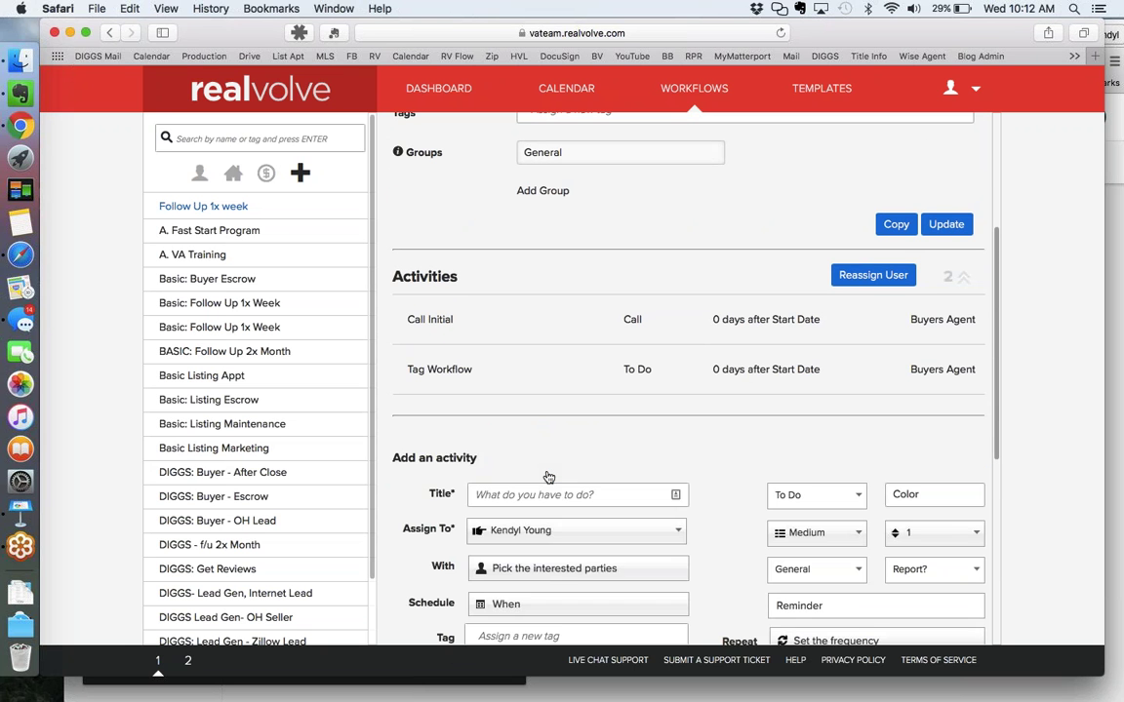
pyautogui.scroll(-2, 548, 477)
pyautogui.scroll(-5, 548, 477)
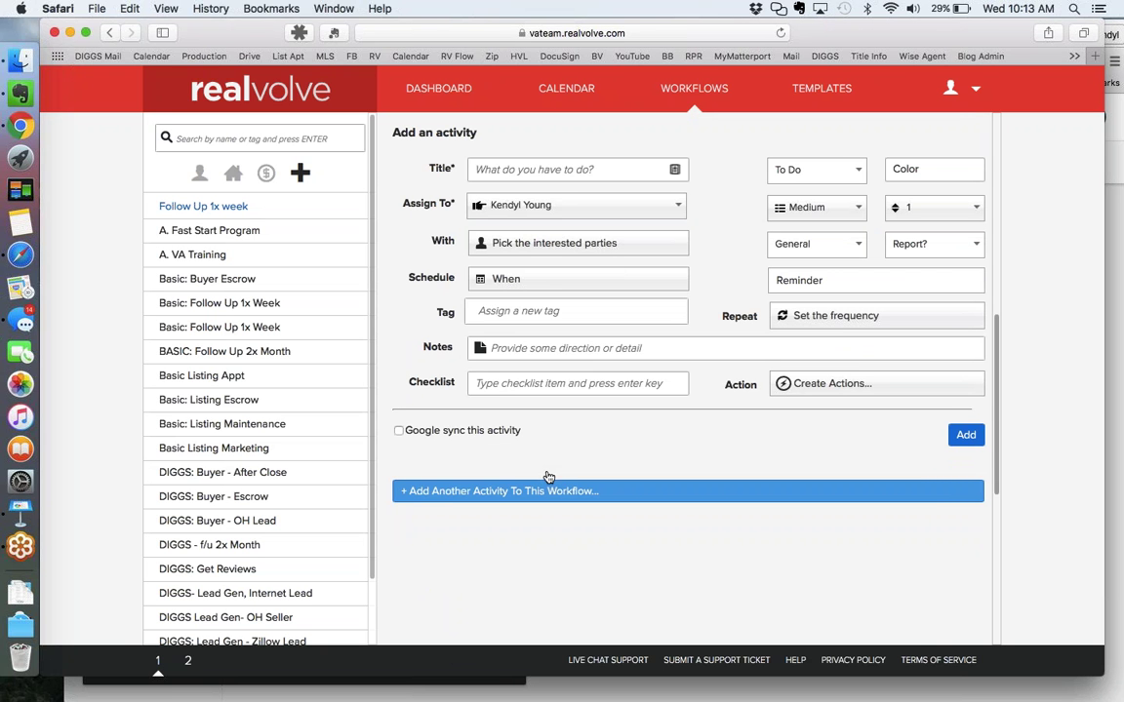
pyautogui.scroll(6, 549, 477)
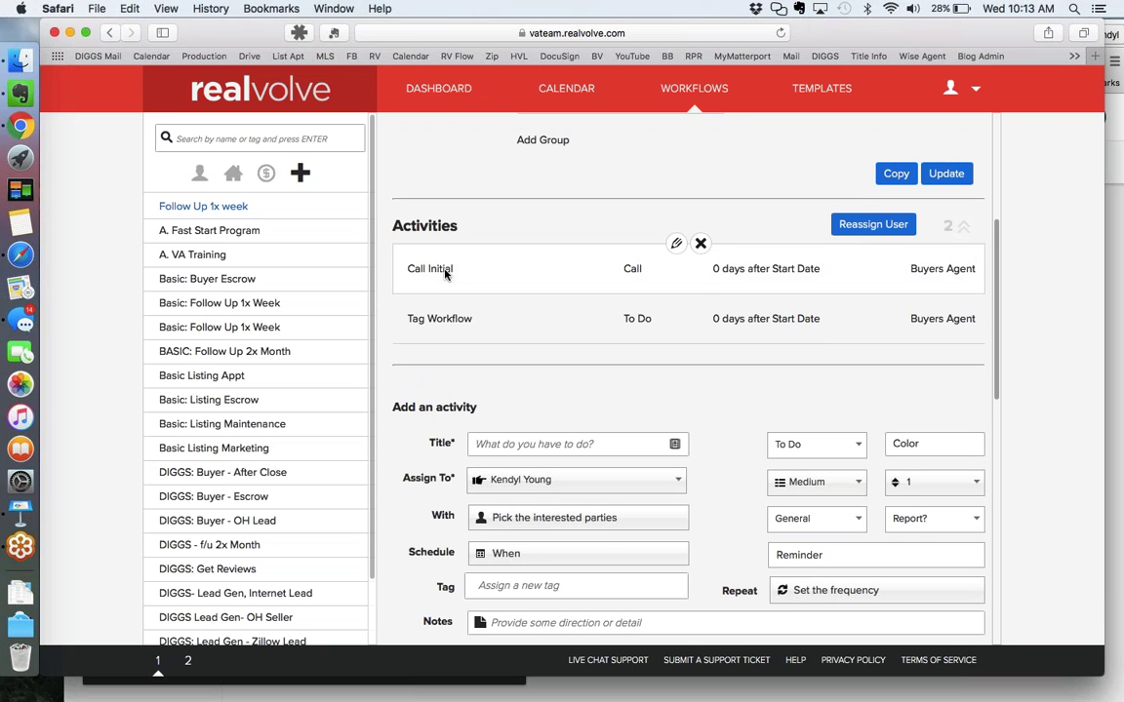
pyautogui.scroll(-2, 394, 401)
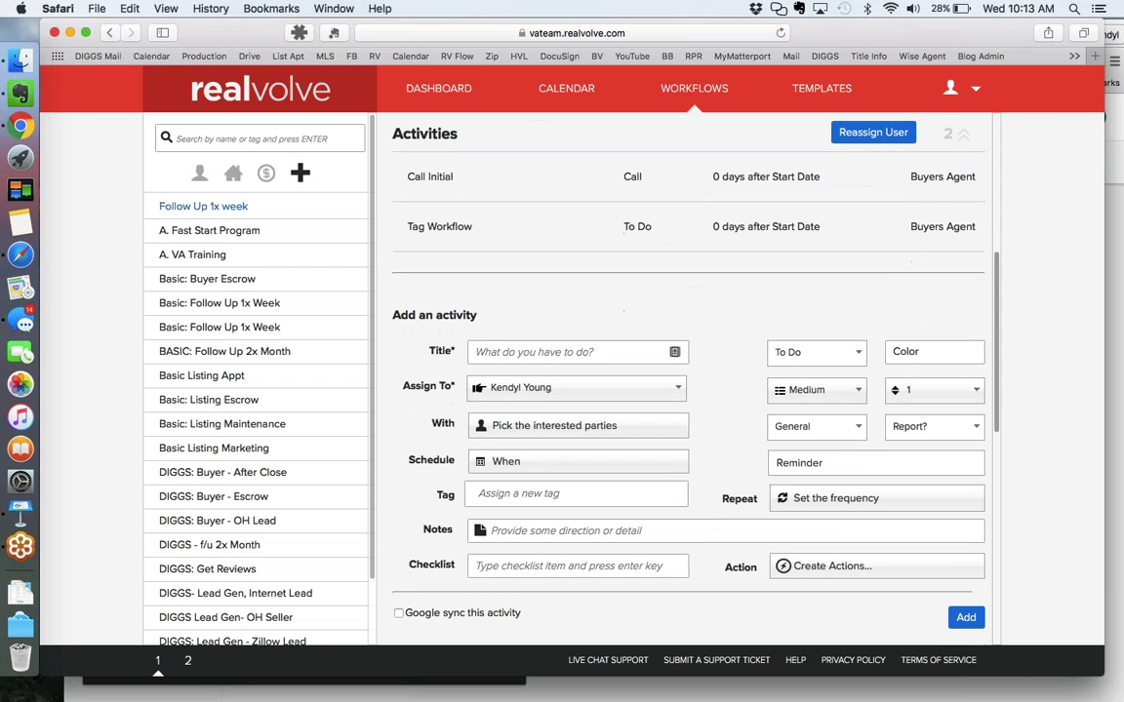
pyautogui.click(507, 353)
pyautogui.write('Ca')
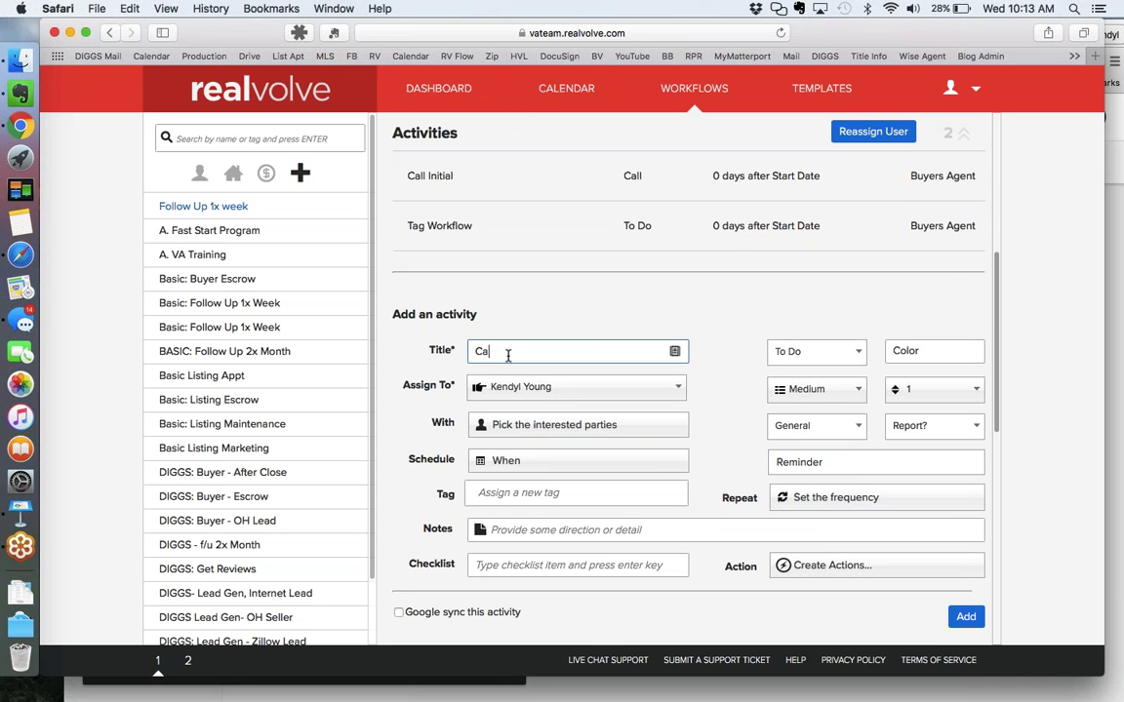
pyautogui.write('ll 1x week')
pyautogui.scroll(-2, 507, 355)
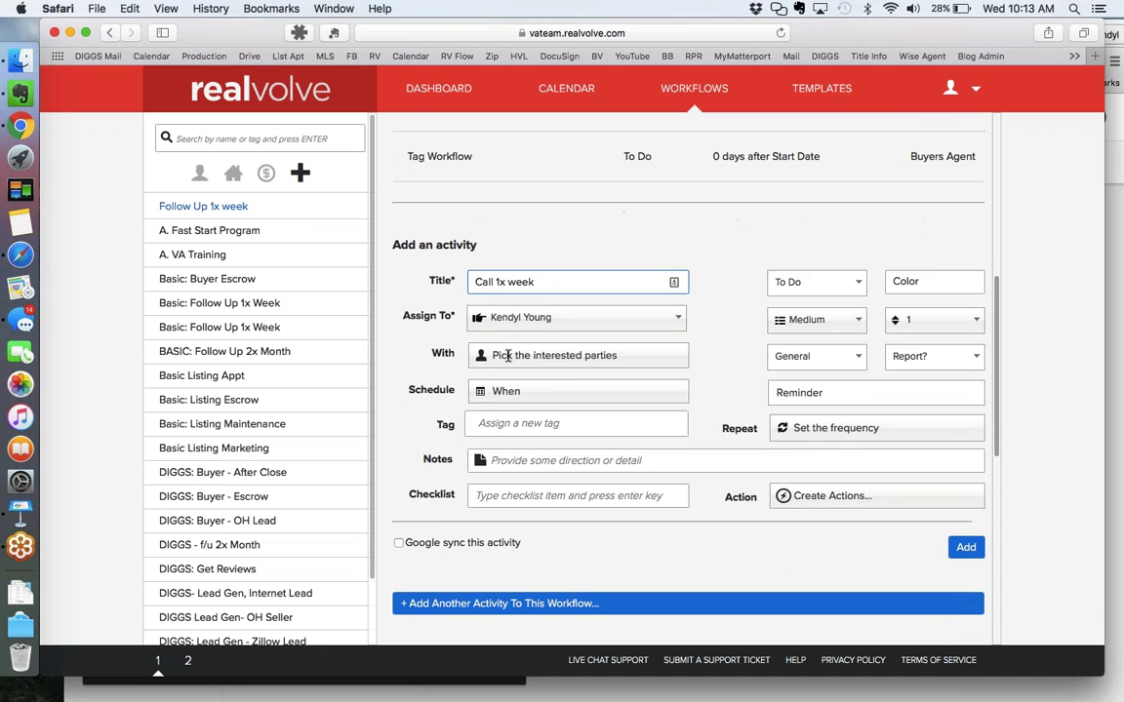
pyautogui.click(535, 308)
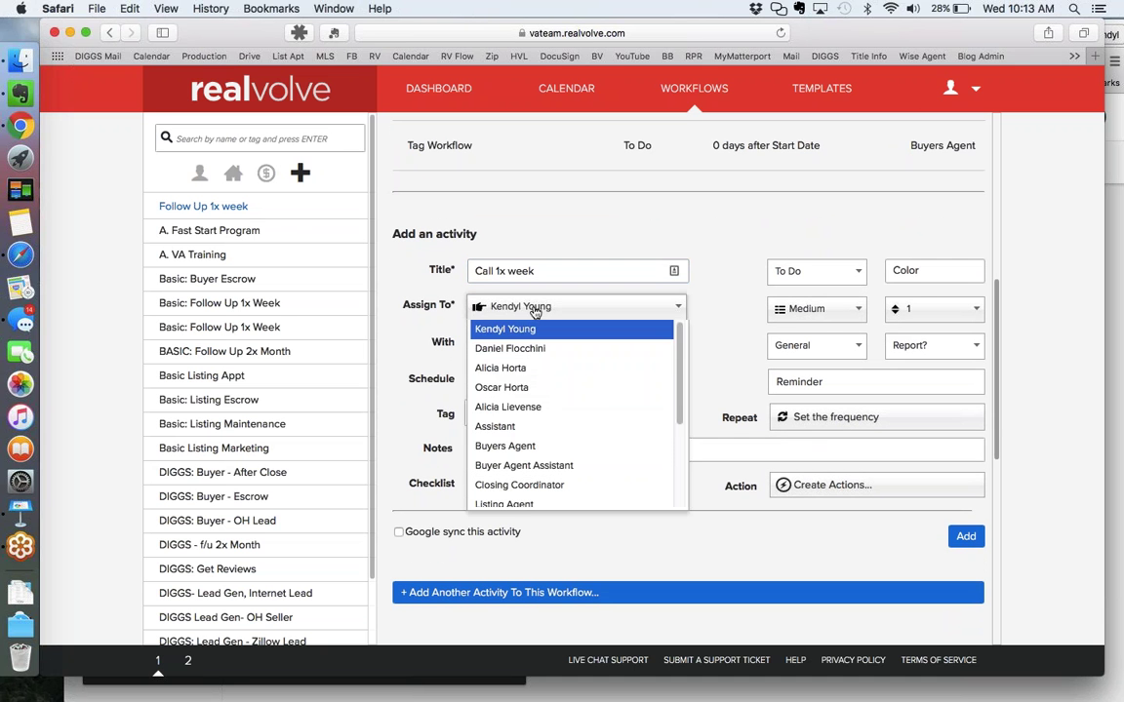
pyautogui.click(498, 447)
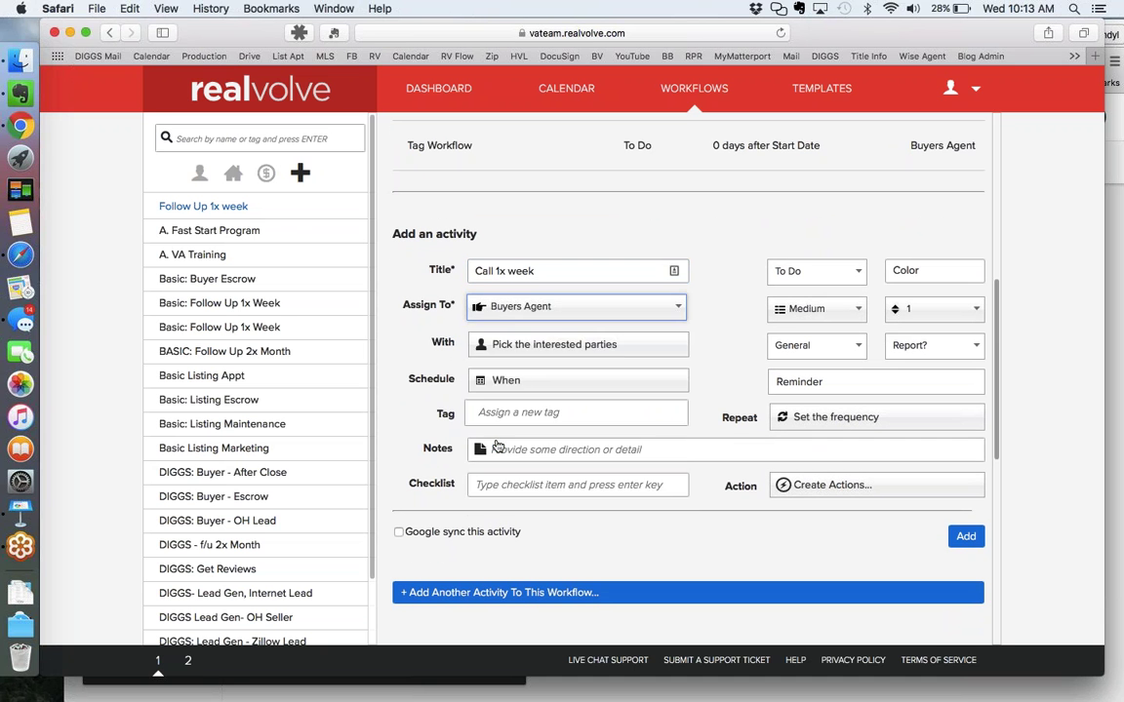
# Step: Set the due date of the Call 1x week activity to a computed date 7 days after Last Call Date
pyautogui.click(611, 381)
pyautogui.scroll(-5, 612, 382)
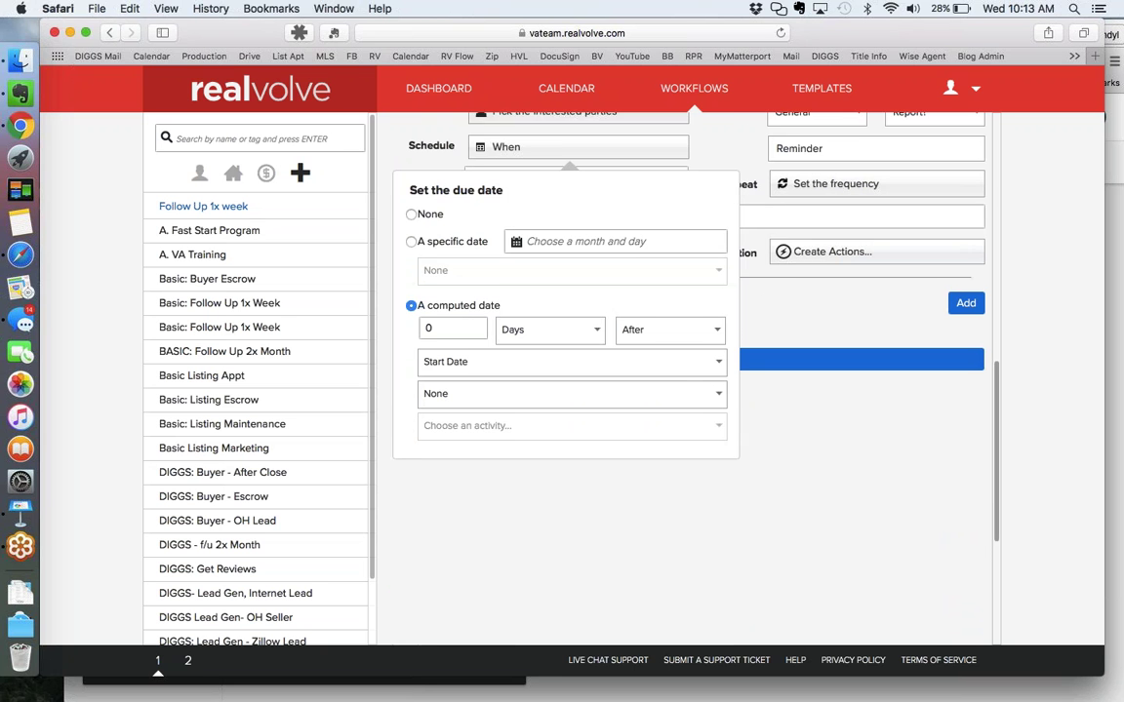
pyautogui.click(446, 317)
pyautogui.moveTo(447, 317); pyautogui.dragTo(417, 318)
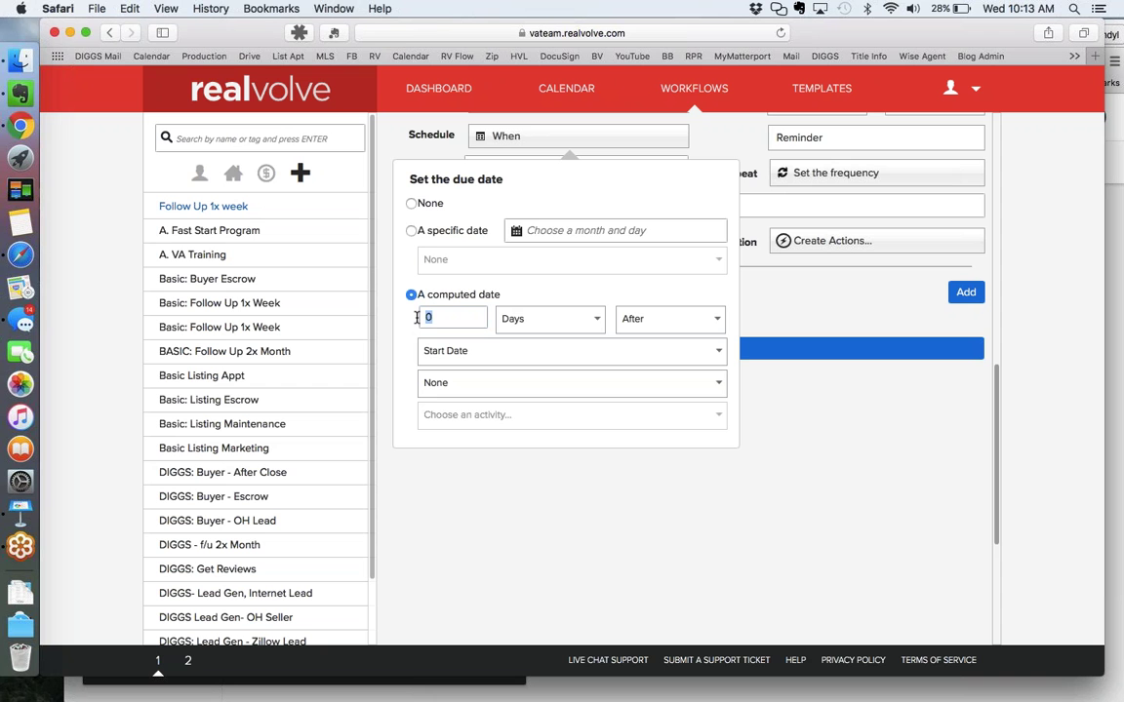
pyautogui.write('7')
pyautogui.click(624, 351)
pyautogui.scroll(-2, 589, 404)
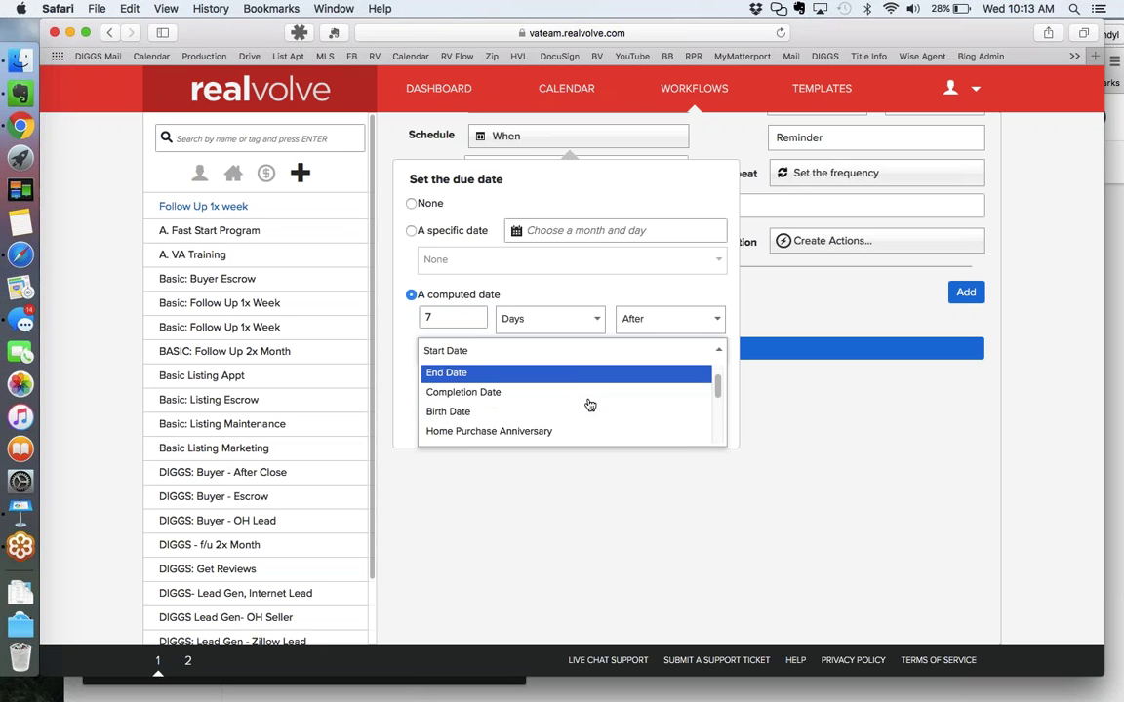
pyautogui.scroll(-3, 590, 404)
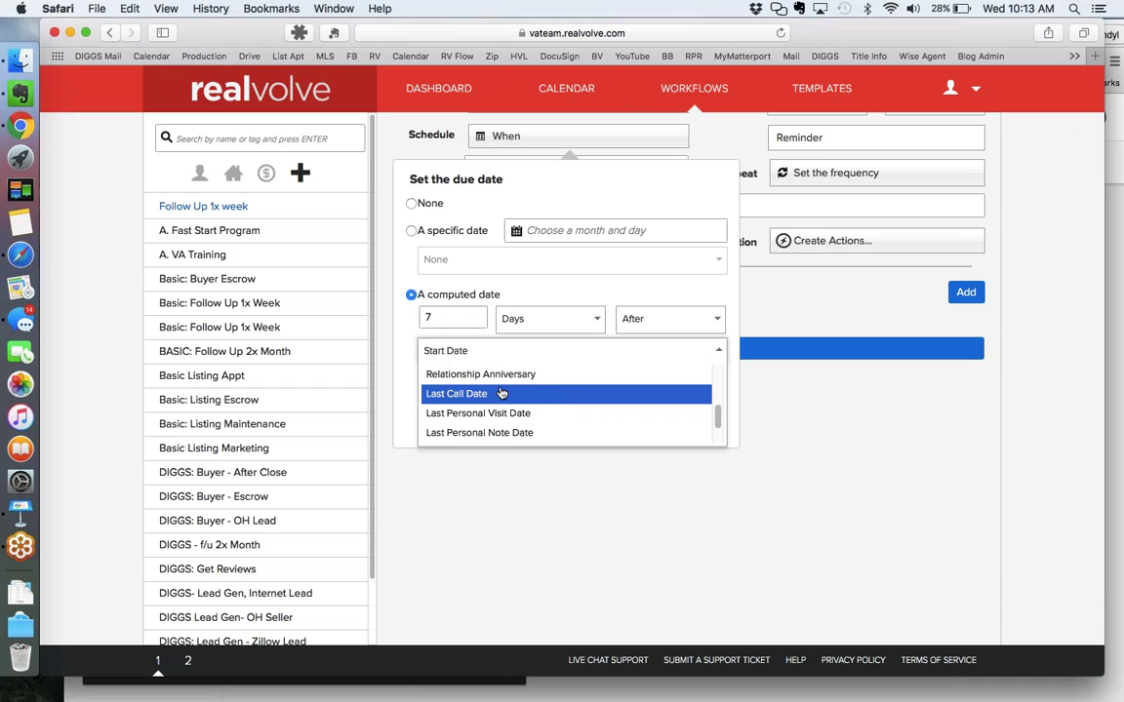
pyautogui.click(499, 394)
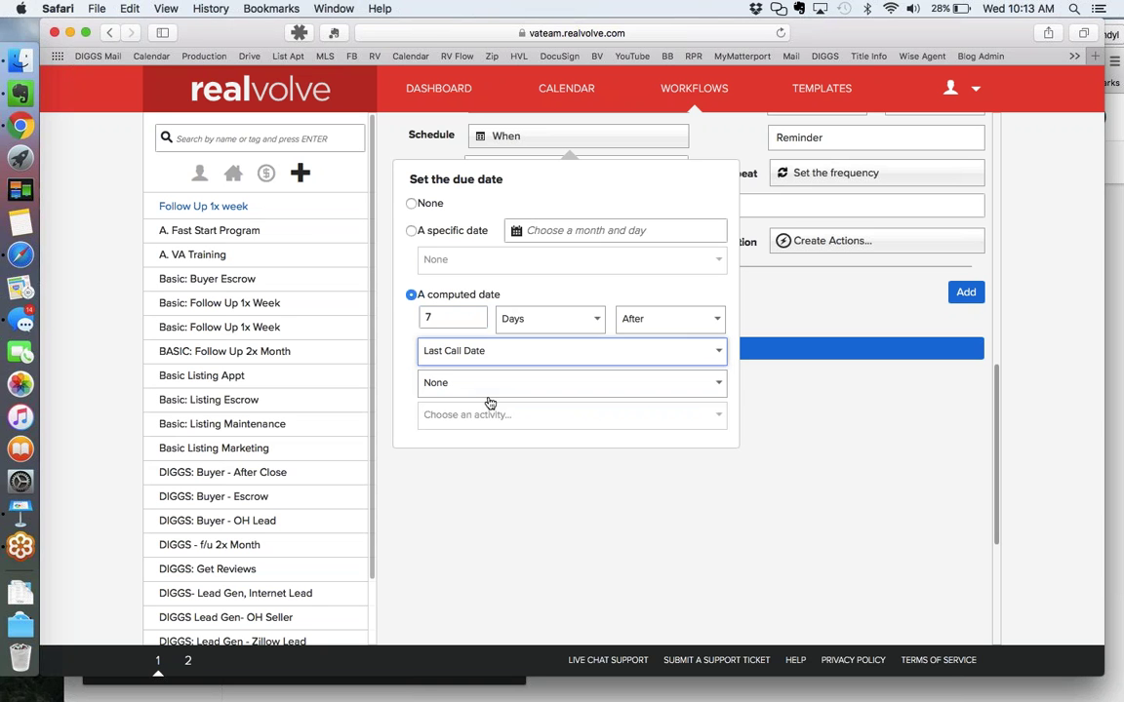
pyautogui.click(733, 156)
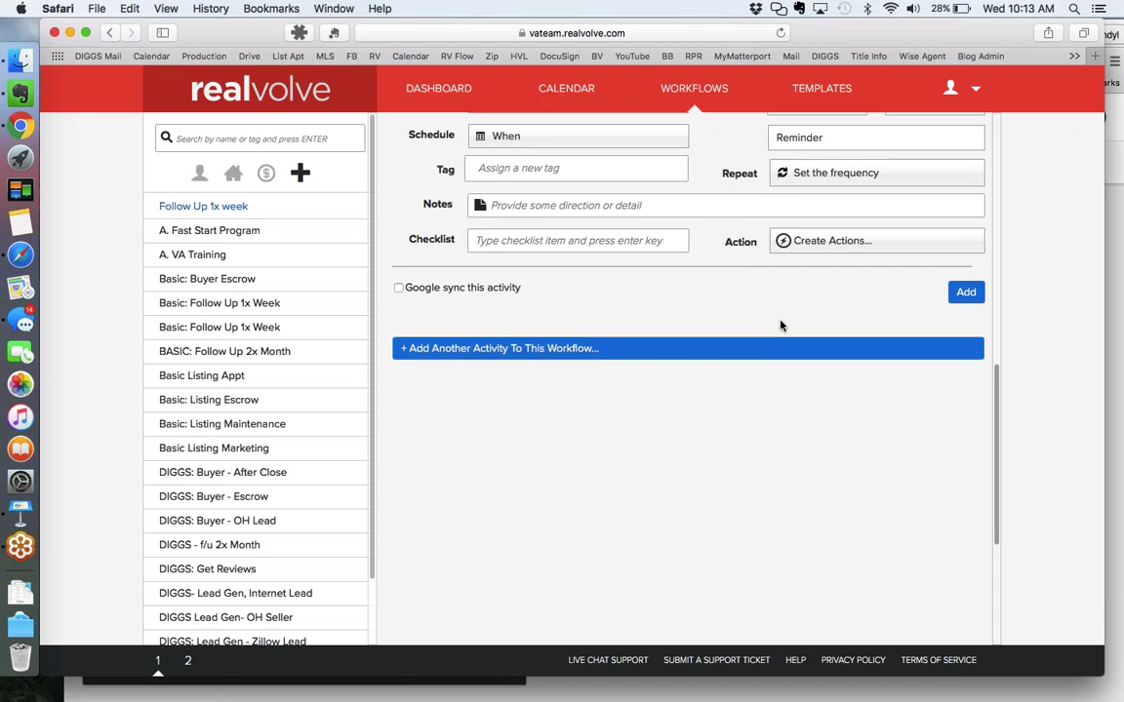
# Step: Set the Call 1x week activity's type to Call
pyautogui.scroll(3, 780, 324)
pyautogui.click(834, 183)
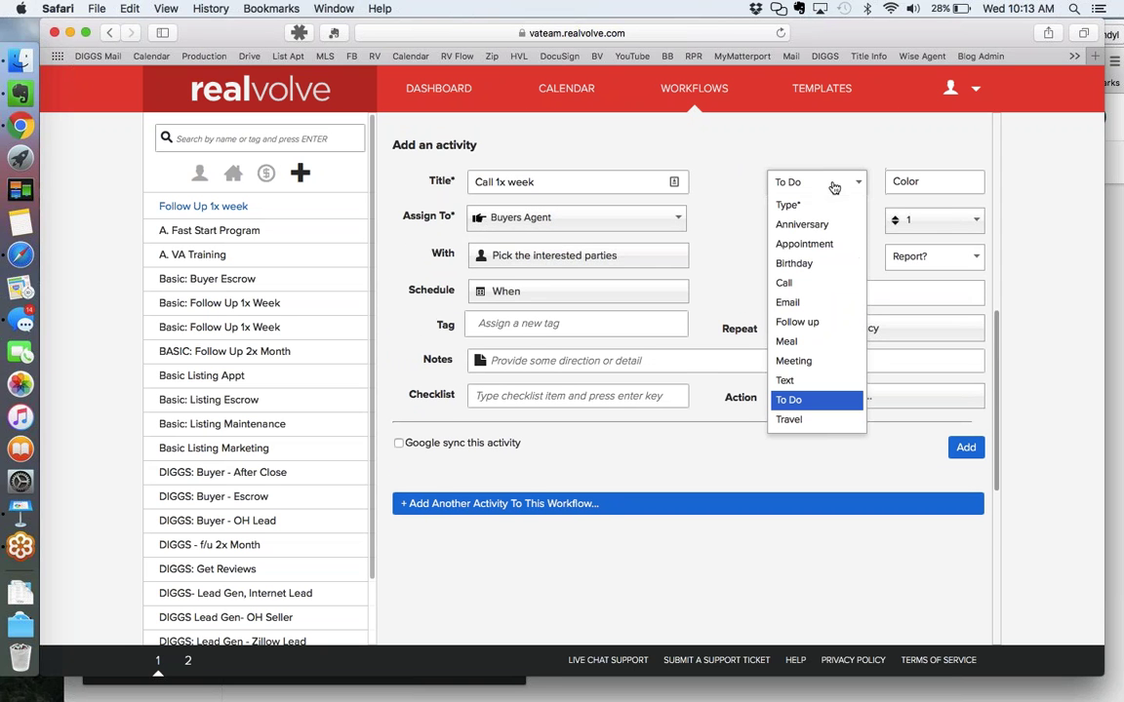
pyautogui.click(789, 284)
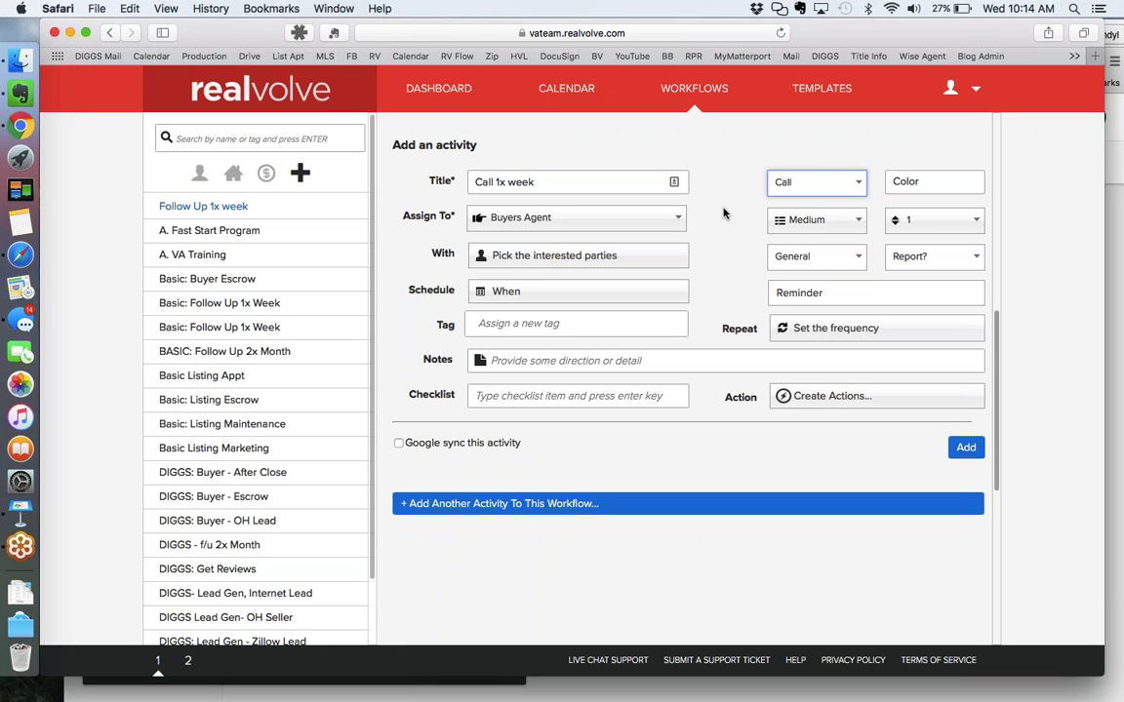
# Step: Add [[Contact#HomeMobile]] and [[Contact#Notes]] as checklist items of the Call 1x week activity
pyautogui.click(622, 396)
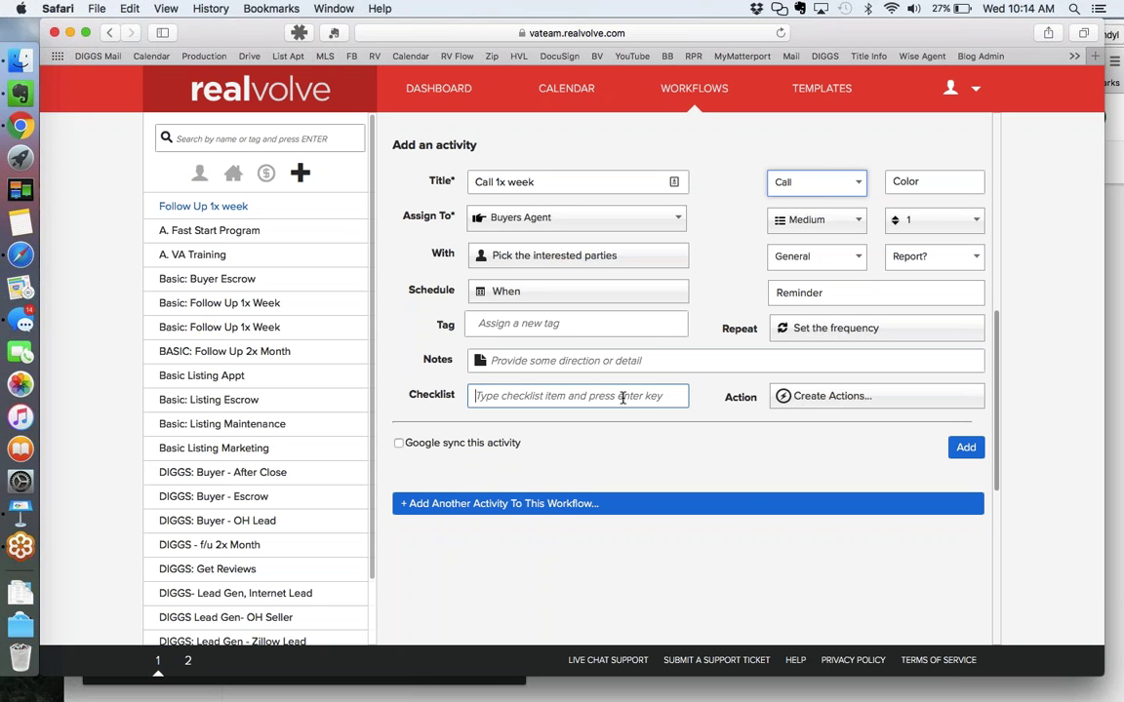
pyautogui.write('[[')
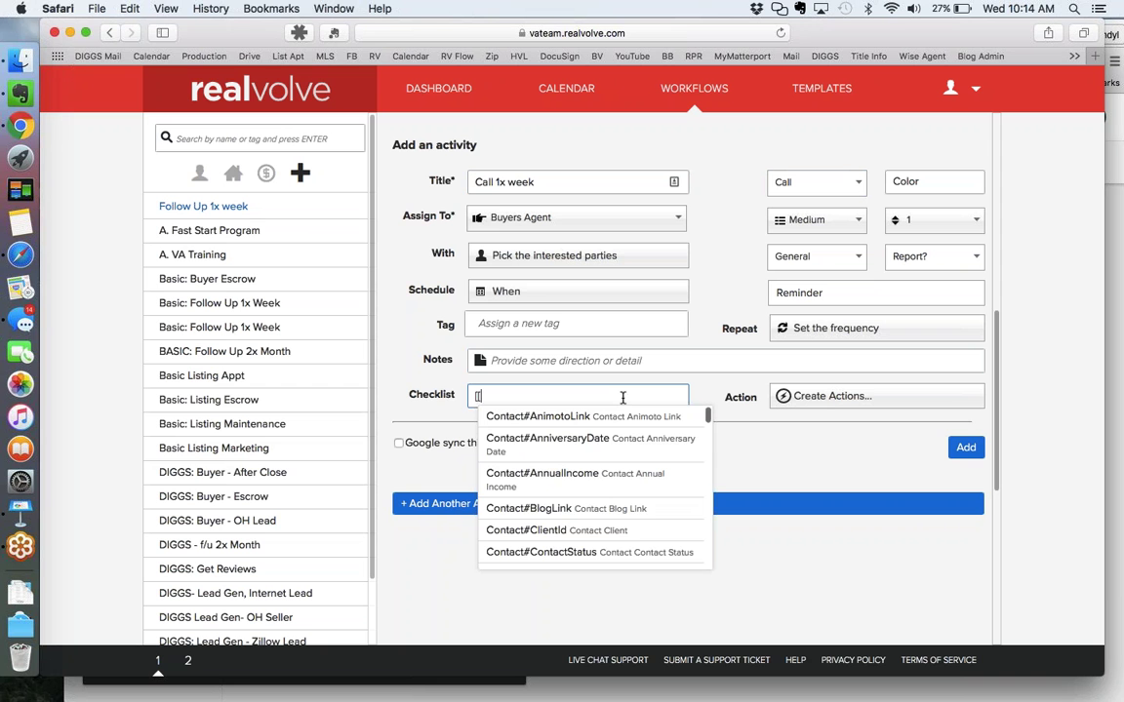
pyautogui.write('home')
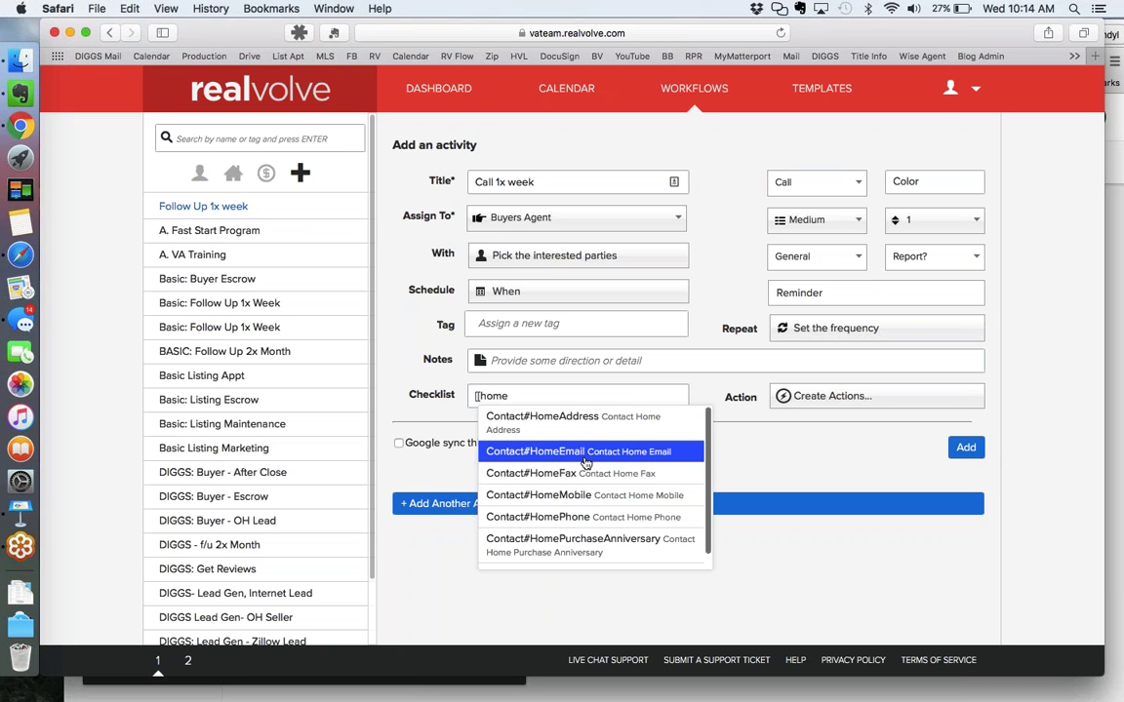
pyautogui.click(577, 495)
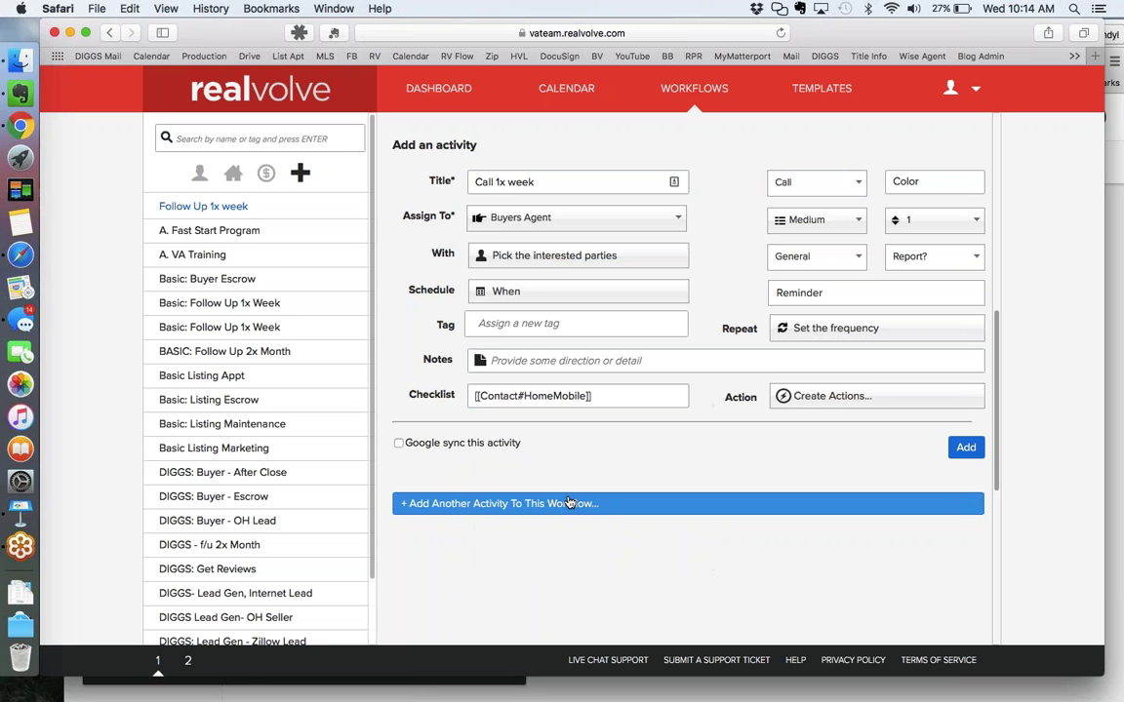
pyautogui.press('Return')
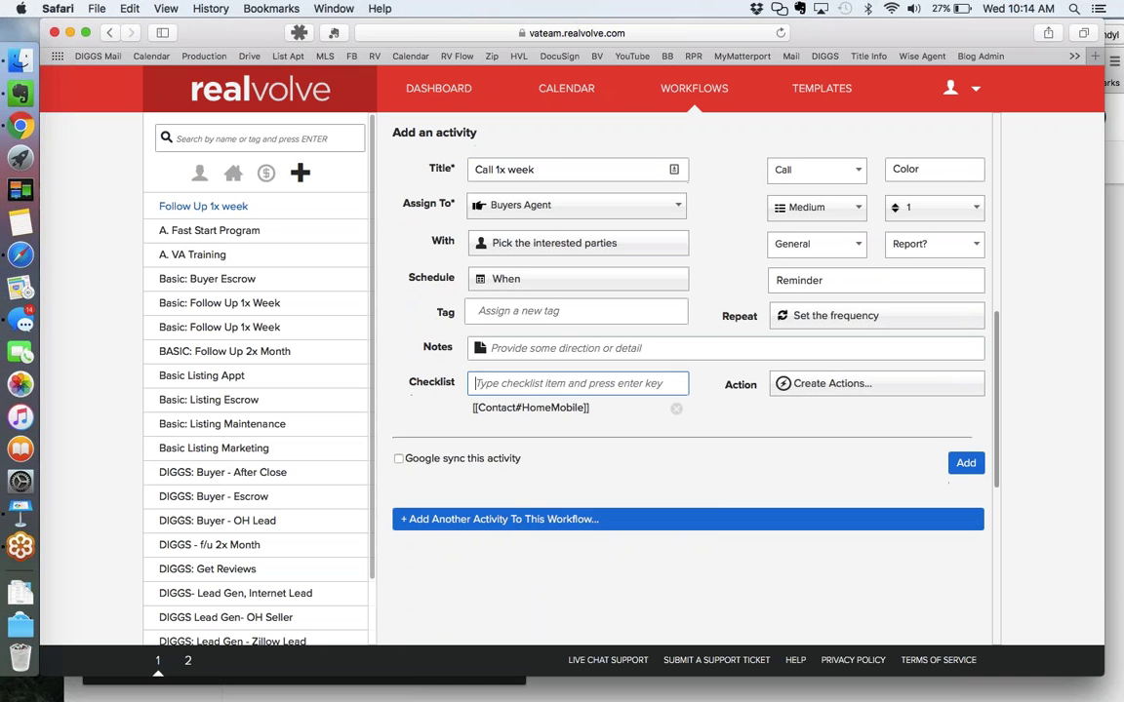
pyautogui.write('[[')
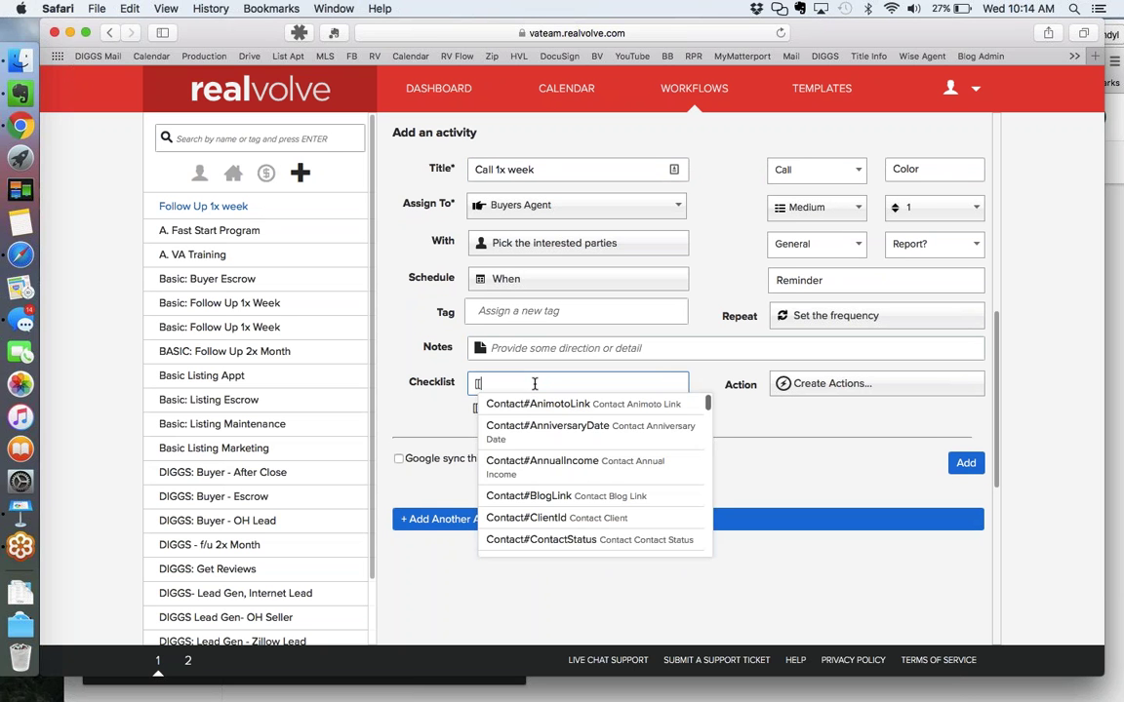
pyautogui.write('notes')
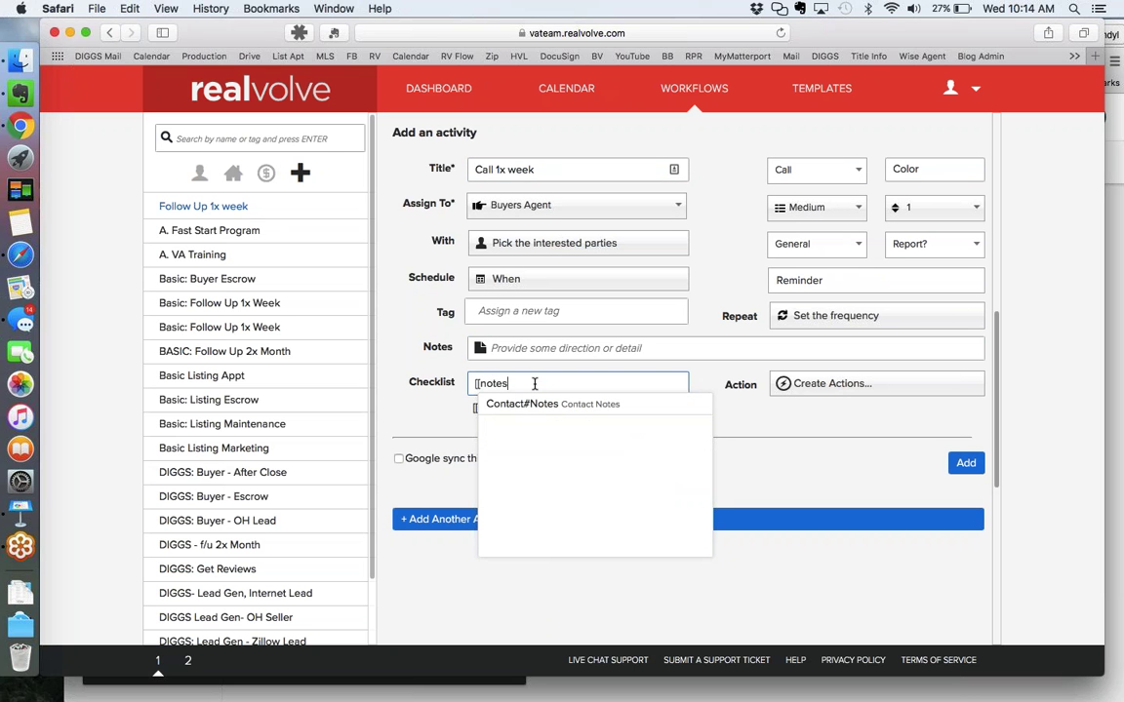
pyautogui.click(522, 403)
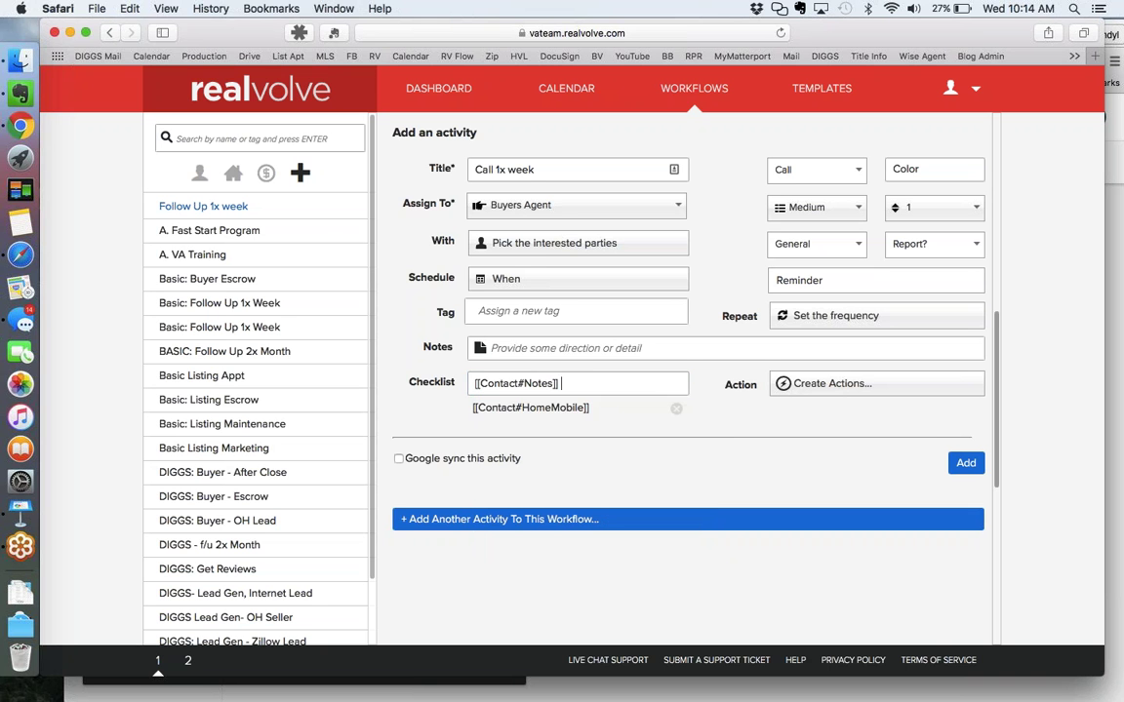
pyautogui.press('Return')
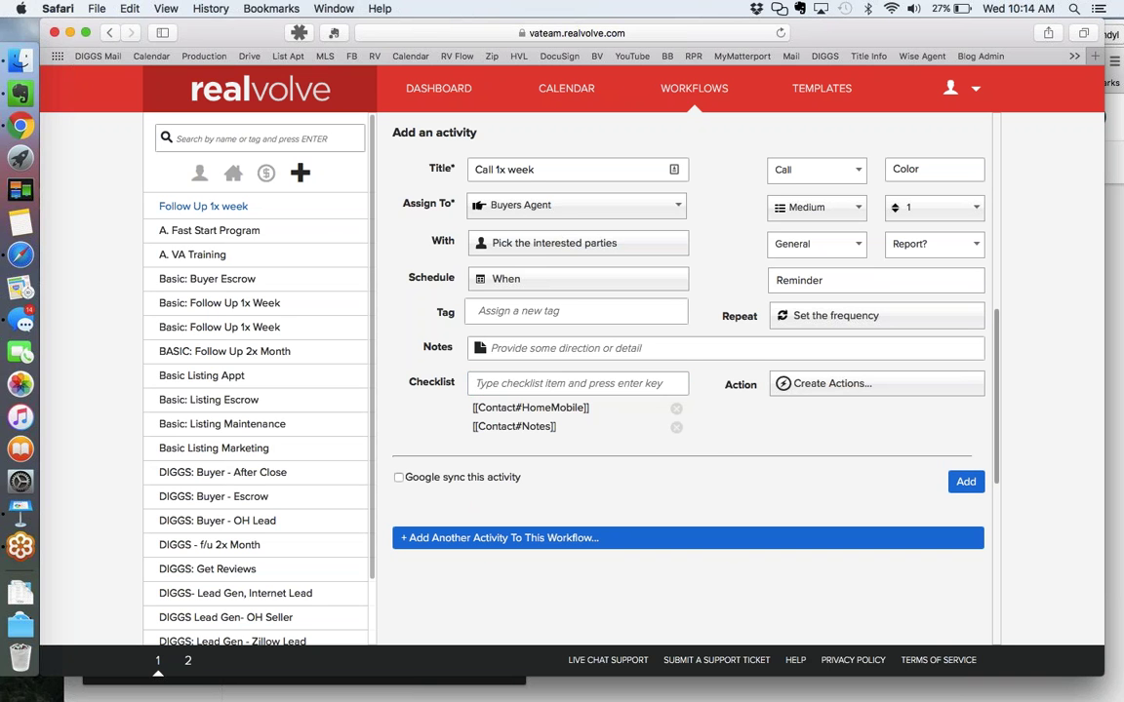
# Step: Add [[Contact#LastCallDate]] as a checklist item and add the Call 1x week activity to the workflow
pyautogui.write('[[')
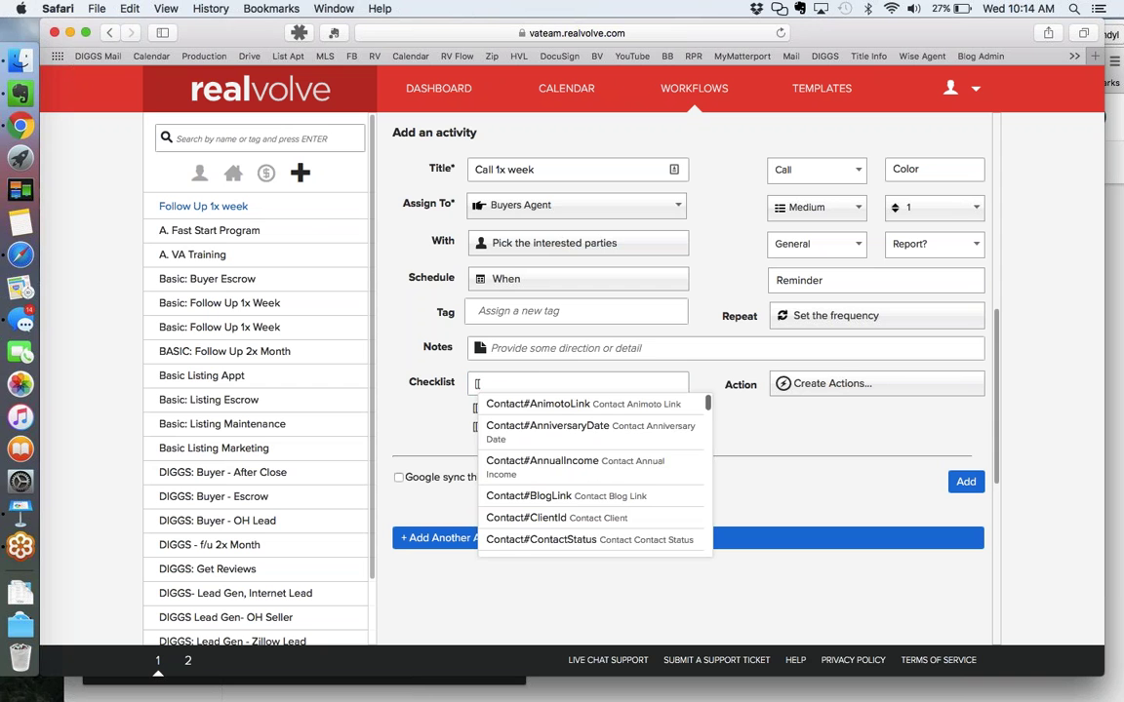
pyautogui.write('last')
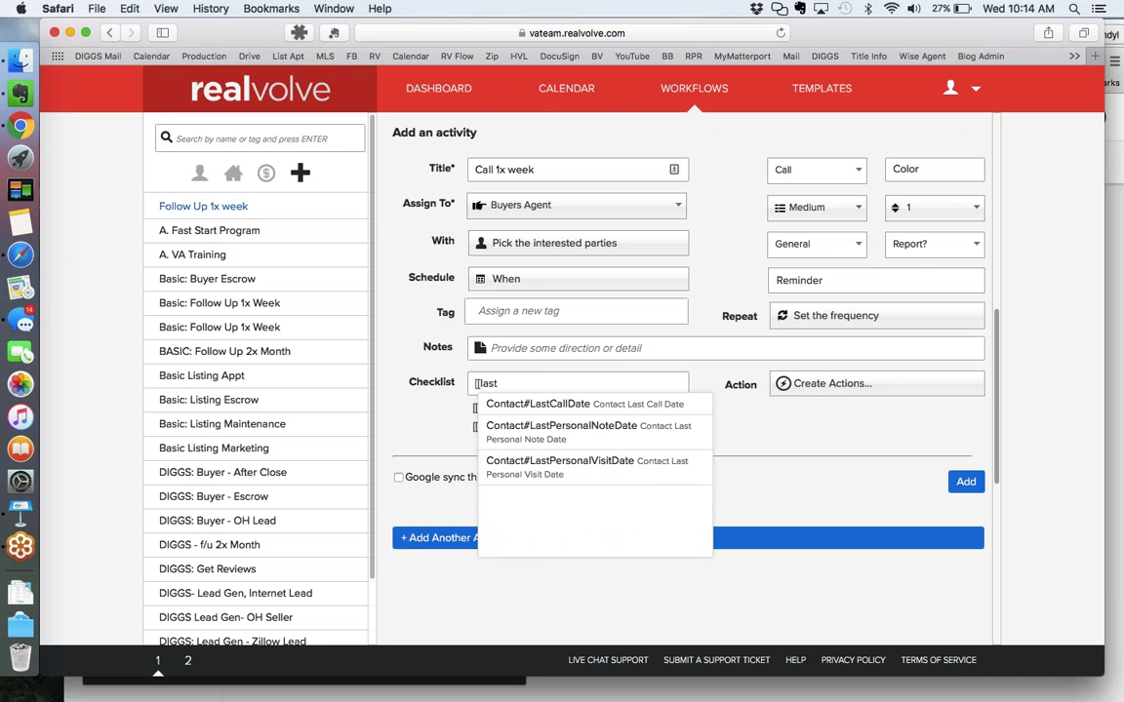
pyautogui.click(524, 402)
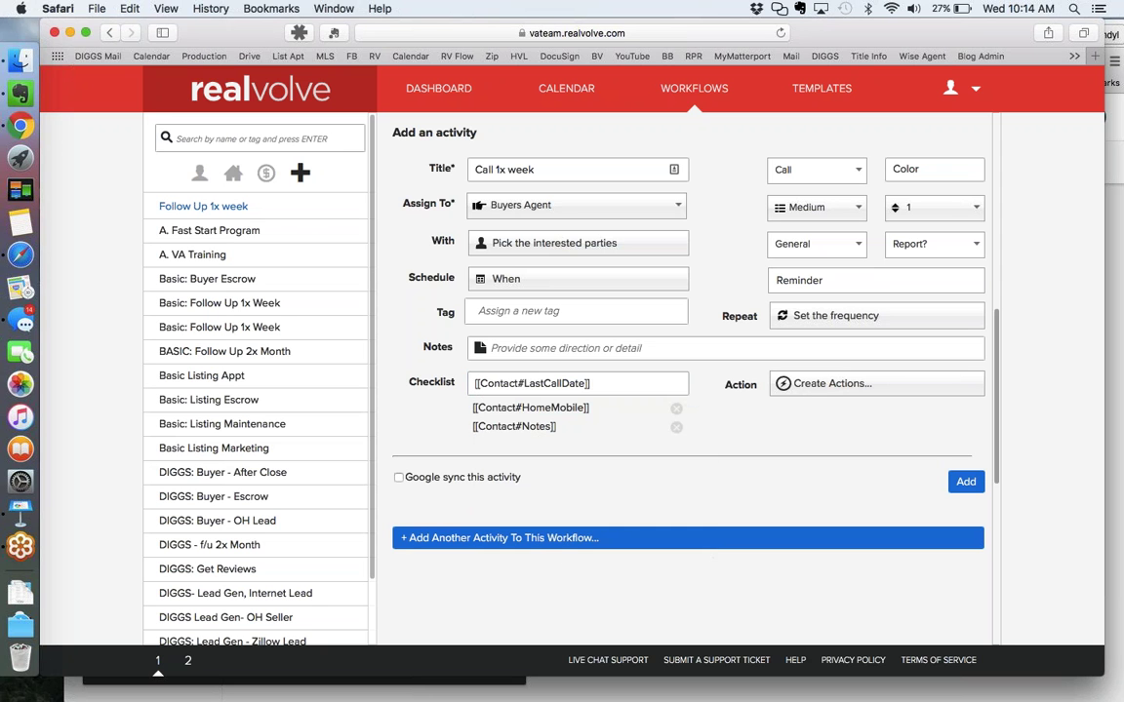
pyautogui.press('Return')
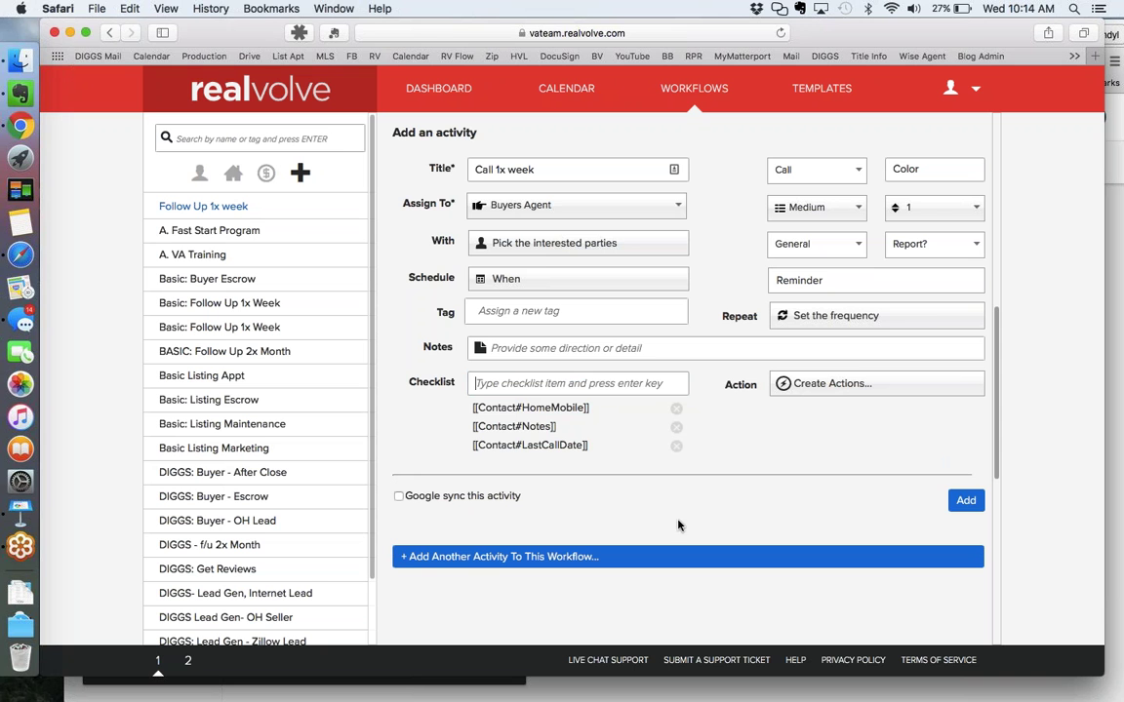
pyautogui.click(965, 501)
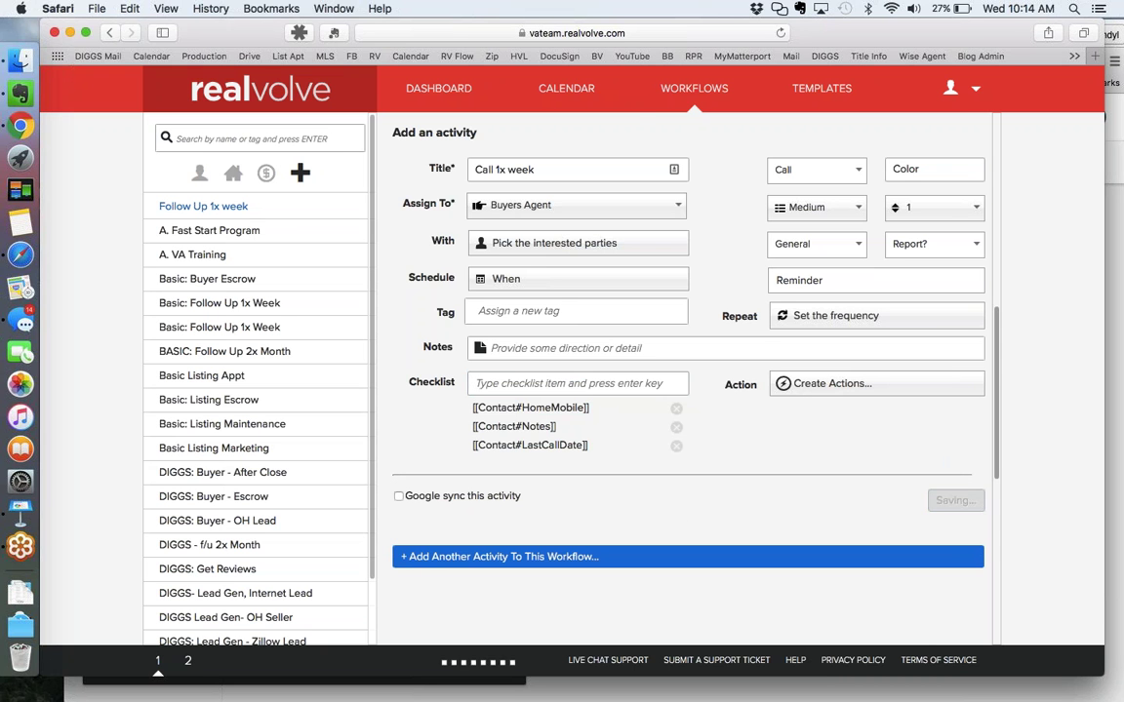
pyautogui.scroll(3, 820, 490)
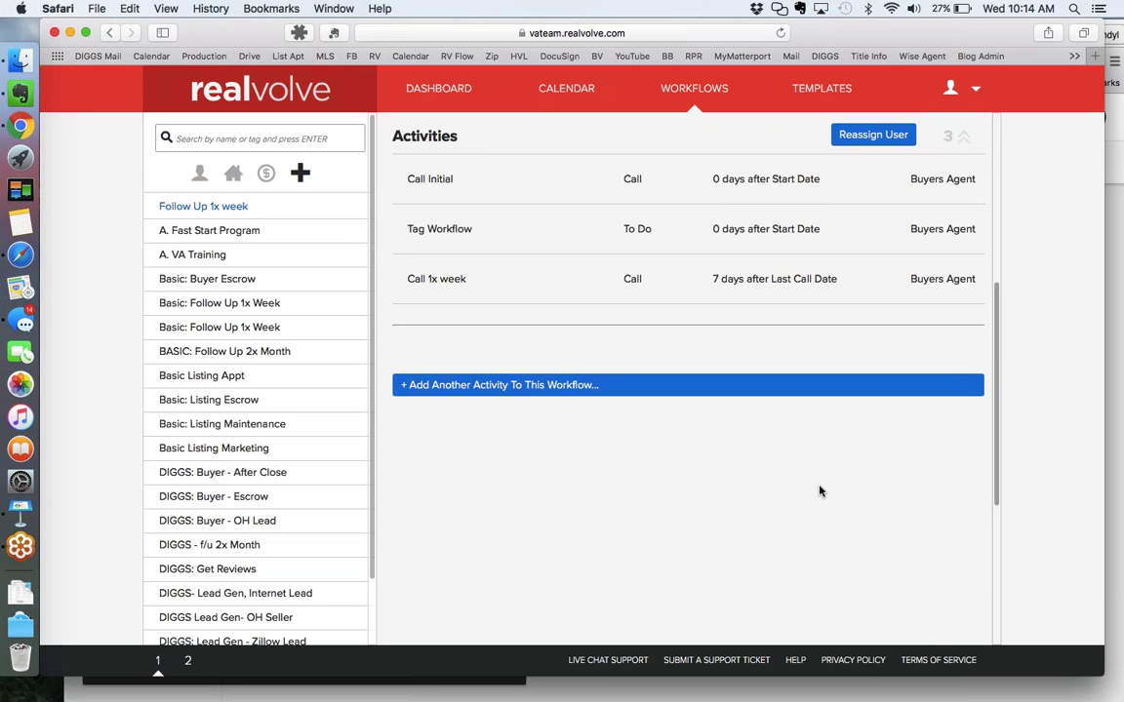
# Step: Start another activity in the workflow, title it "Decide what do" and assign it to the Buyers Agent role
pyautogui.click(541, 387)
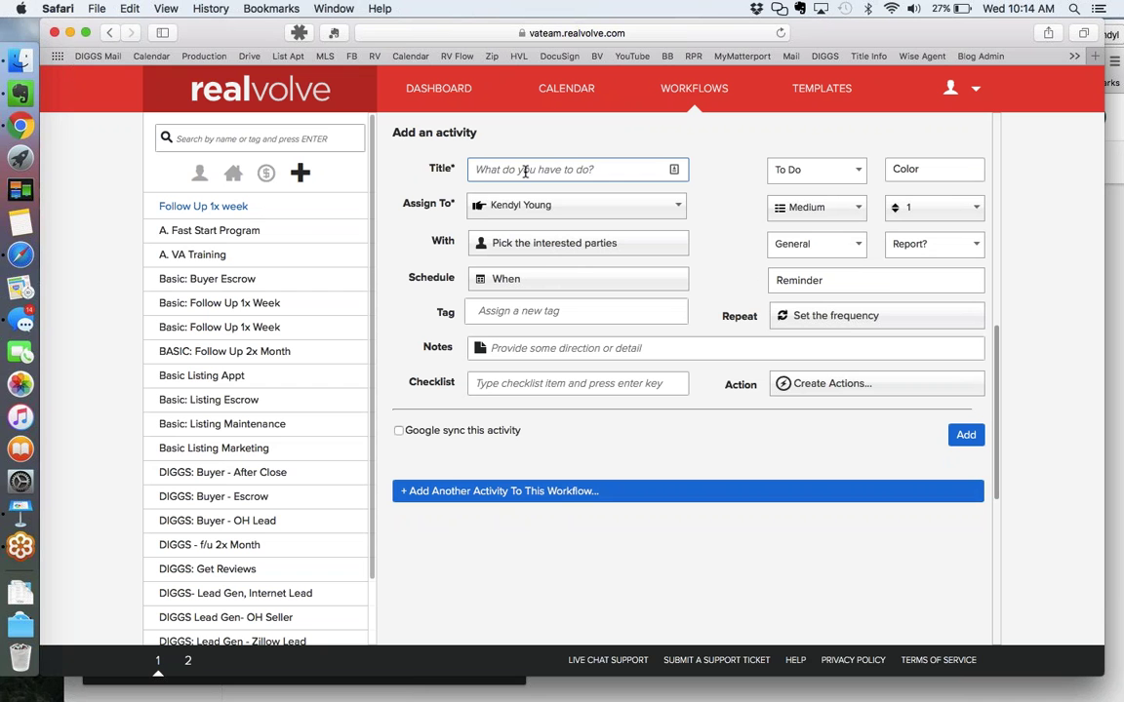
pyautogui.write('Decide')
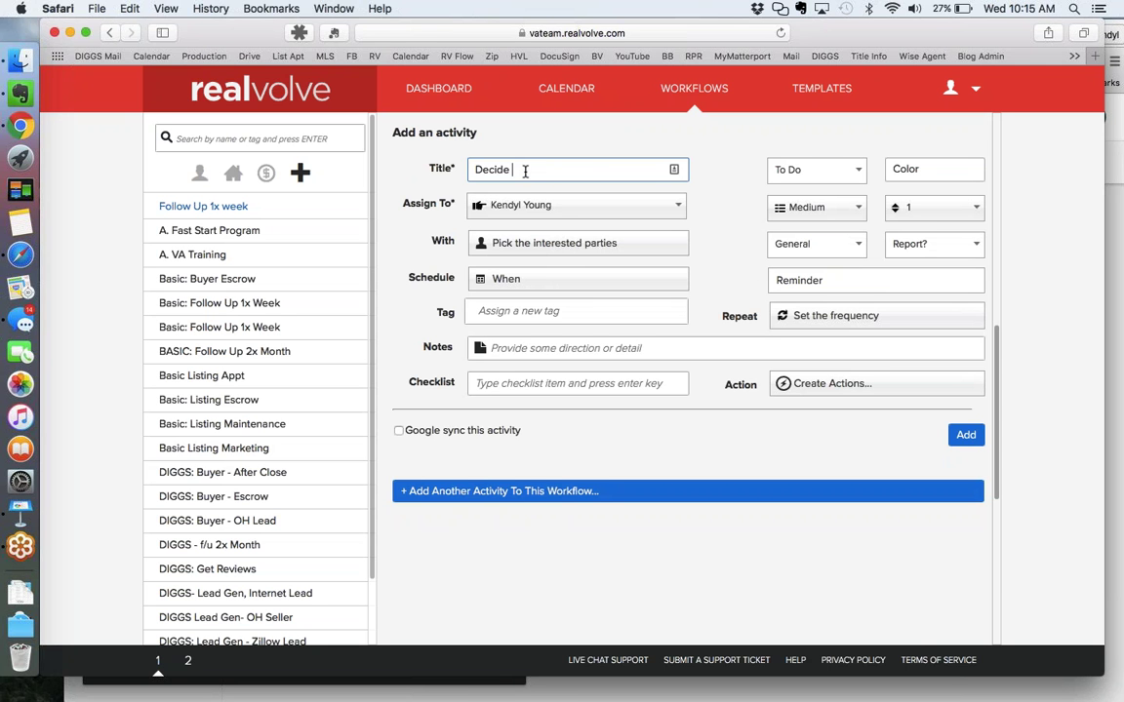
pyautogui.write('what ')
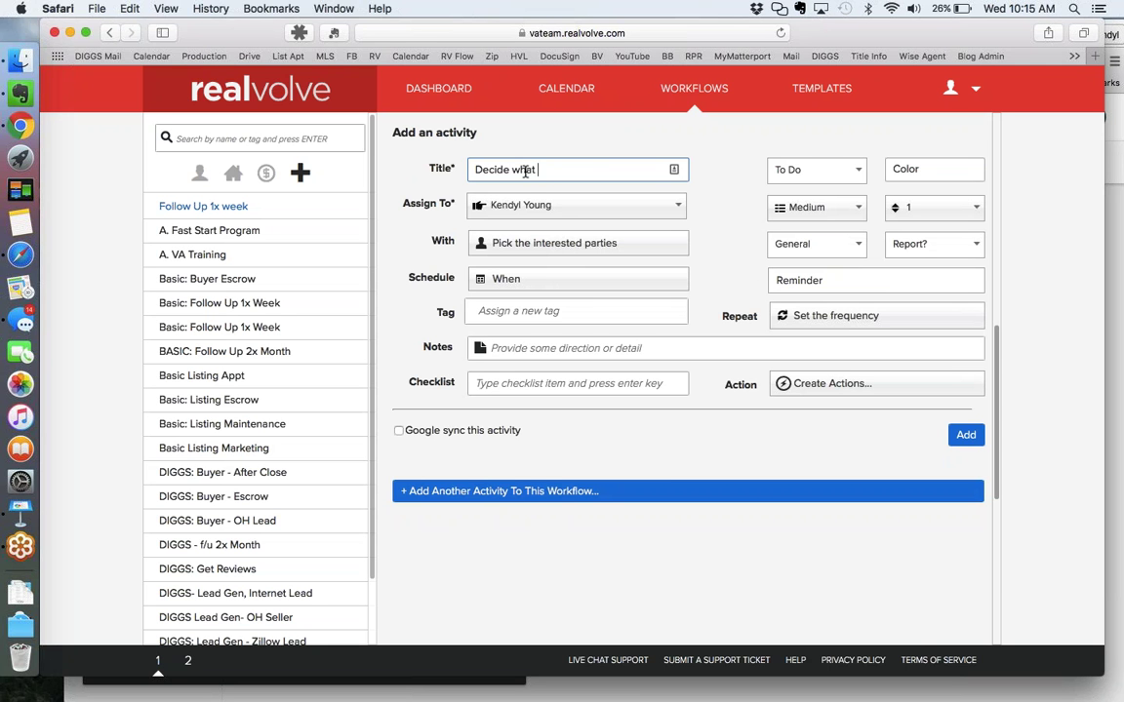
pyautogui.write('do')
pyautogui.click(723, 191)
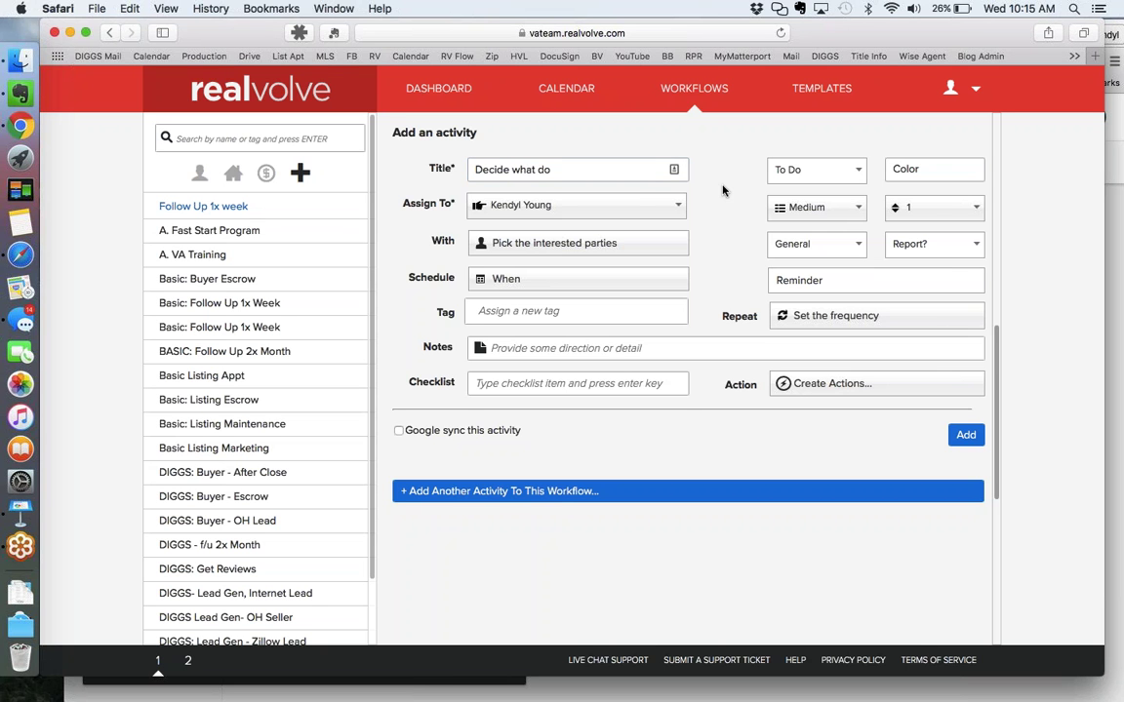
pyautogui.click(640, 205)
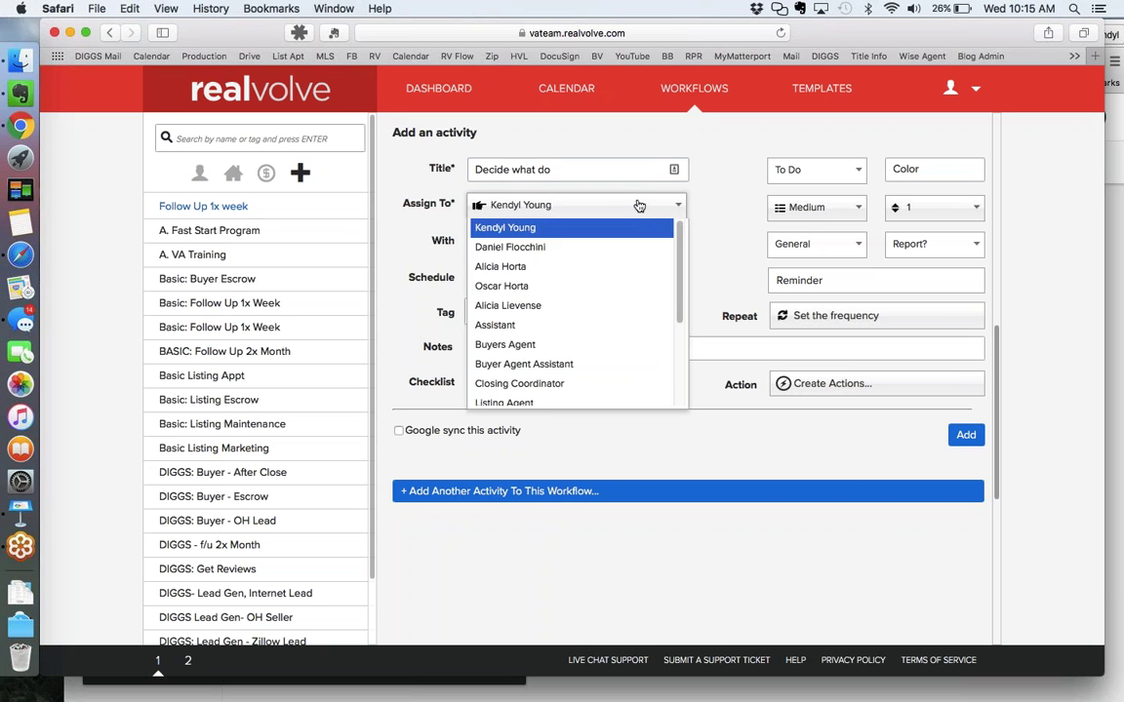
pyautogui.click(507, 344)
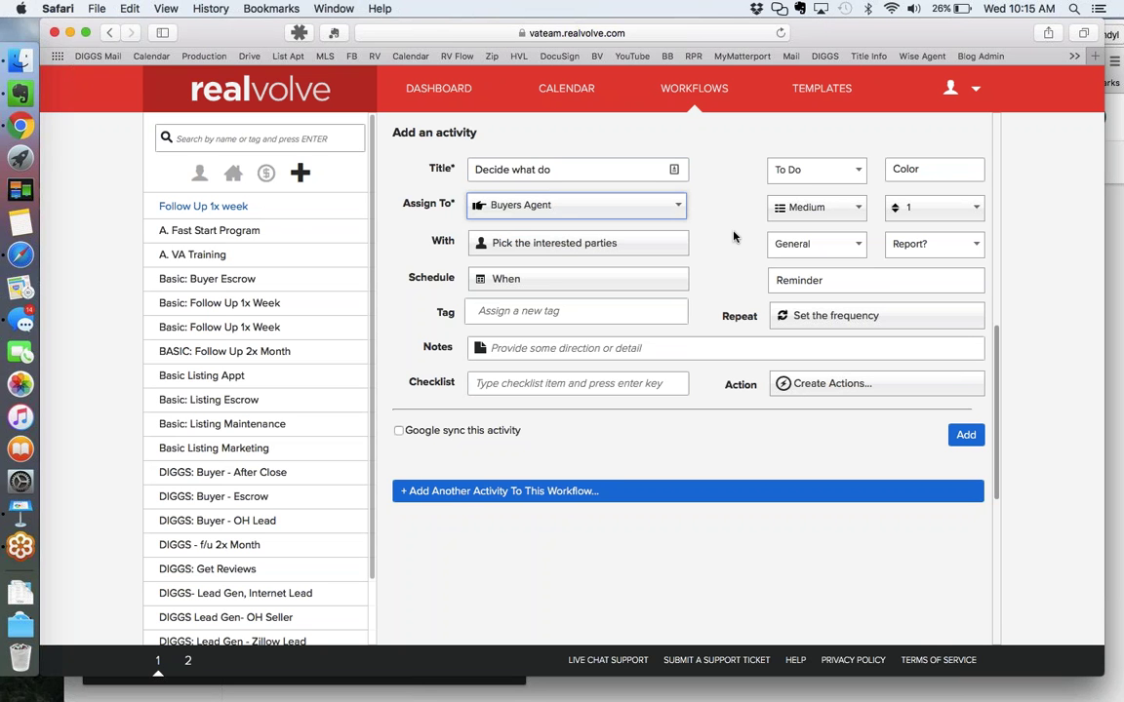
# Step: Set the due date of the Decide what do activity to a computed date 6 weeks after Start Date
pyautogui.click(575, 279)
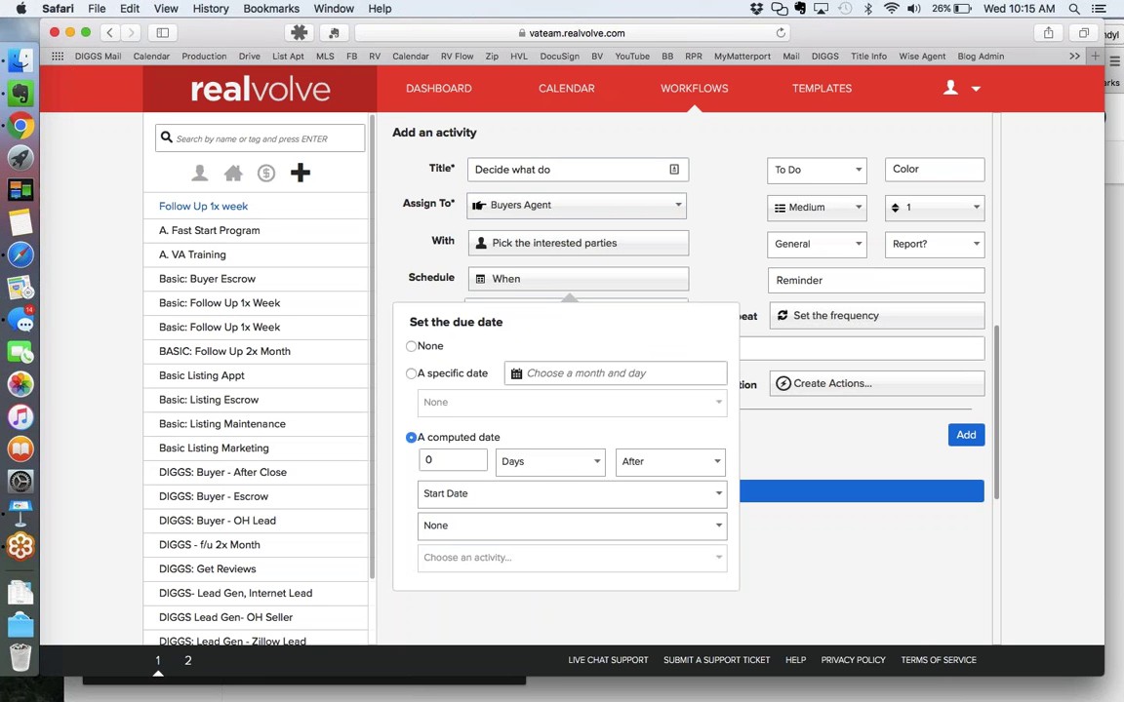
pyautogui.click(440, 461)
pyautogui.moveTo(439, 461); pyautogui.dragTo(415, 460)
pyautogui.write('6')
pyautogui.click(549, 462)
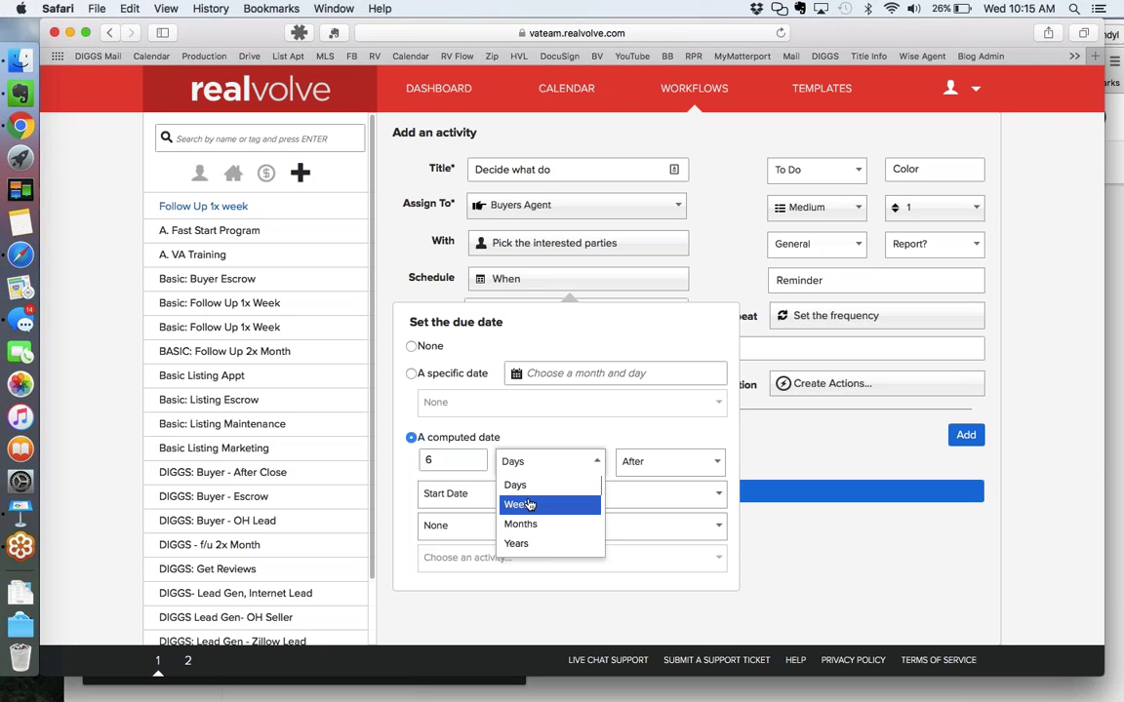
pyautogui.click(527, 504)
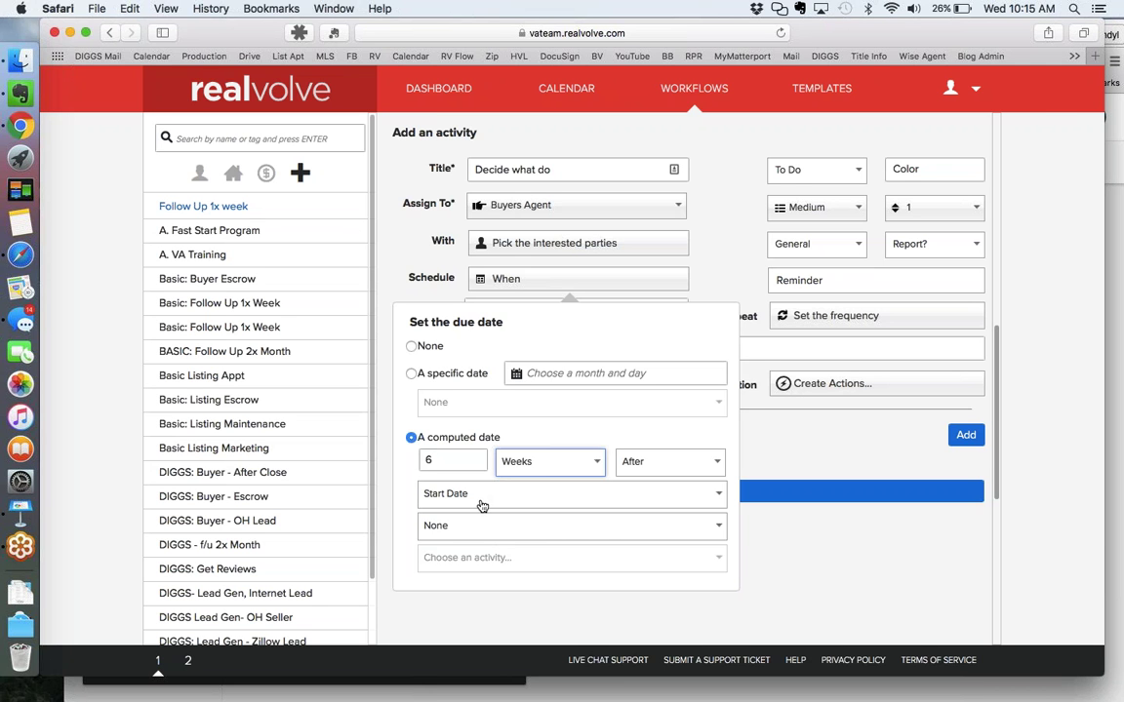
pyautogui.click(829, 556)
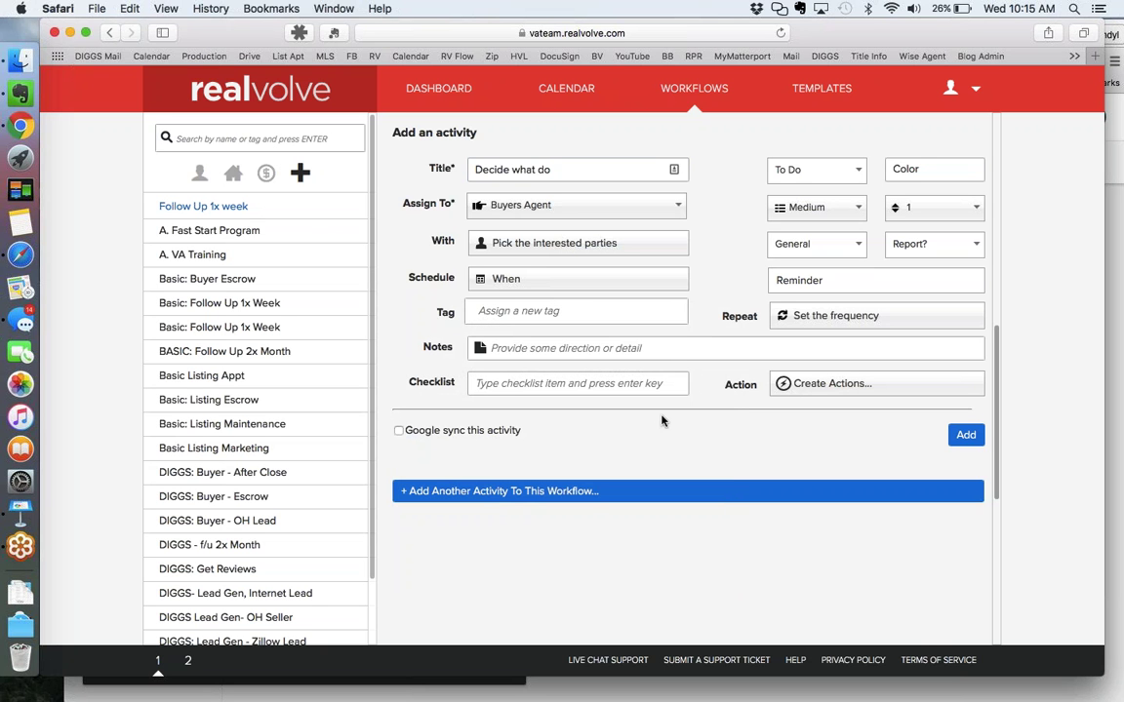
# Step: Create an action for the Decide what do activity and title it "If continue"
pyautogui.click(841, 384)
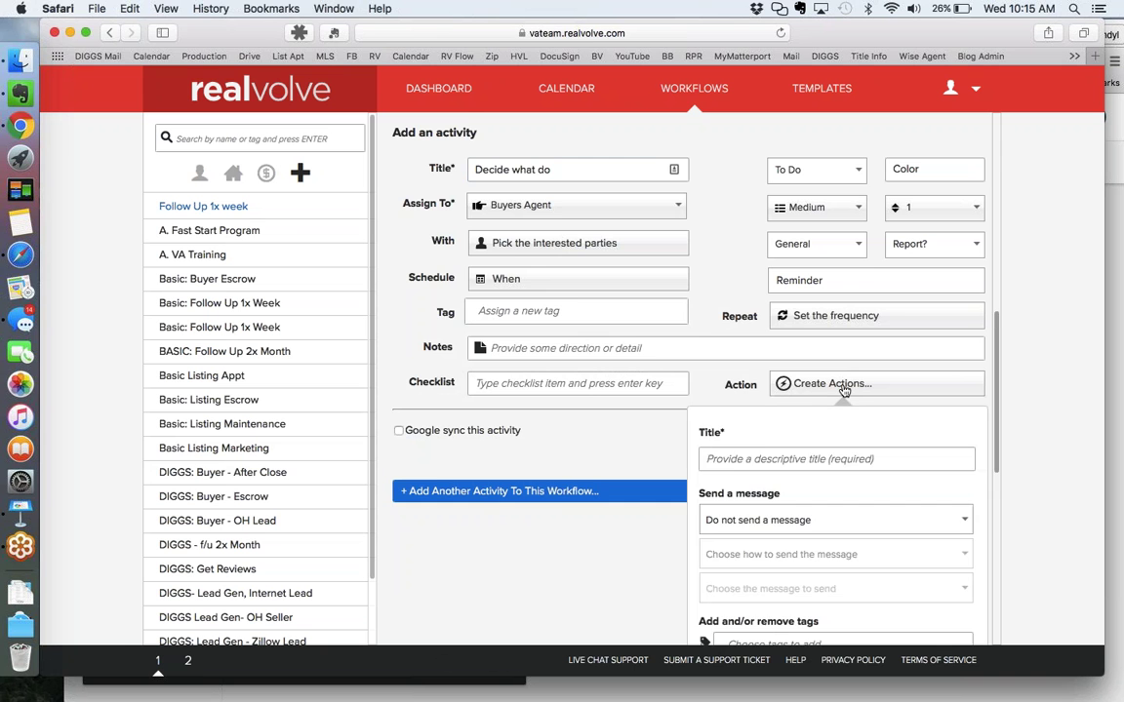
pyautogui.scroll(-4, 640, 547)
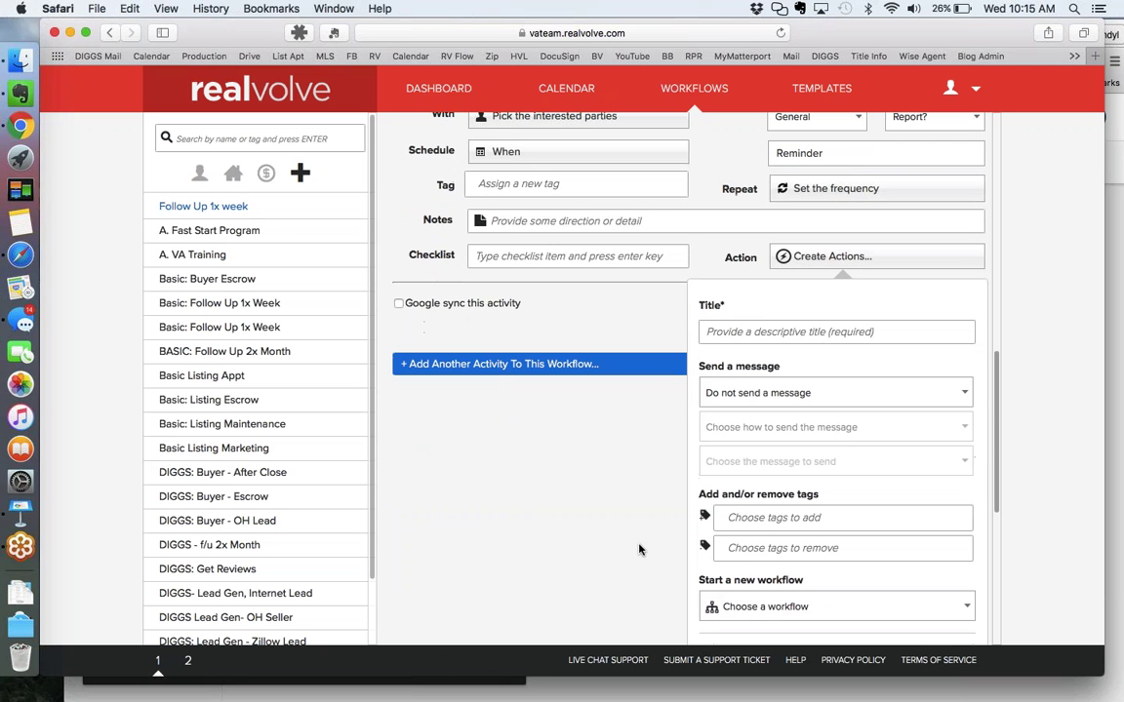
pyautogui.click(706, 332)
pyautogui.write('If continue')
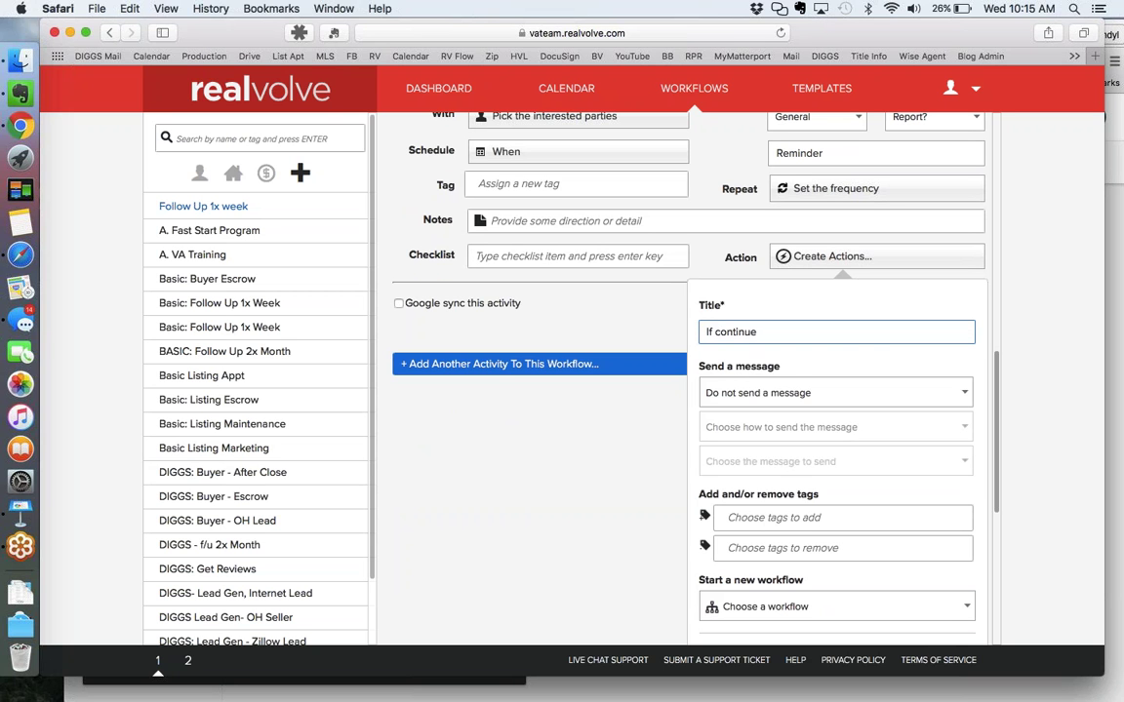
pyautogui.click(681, 549)
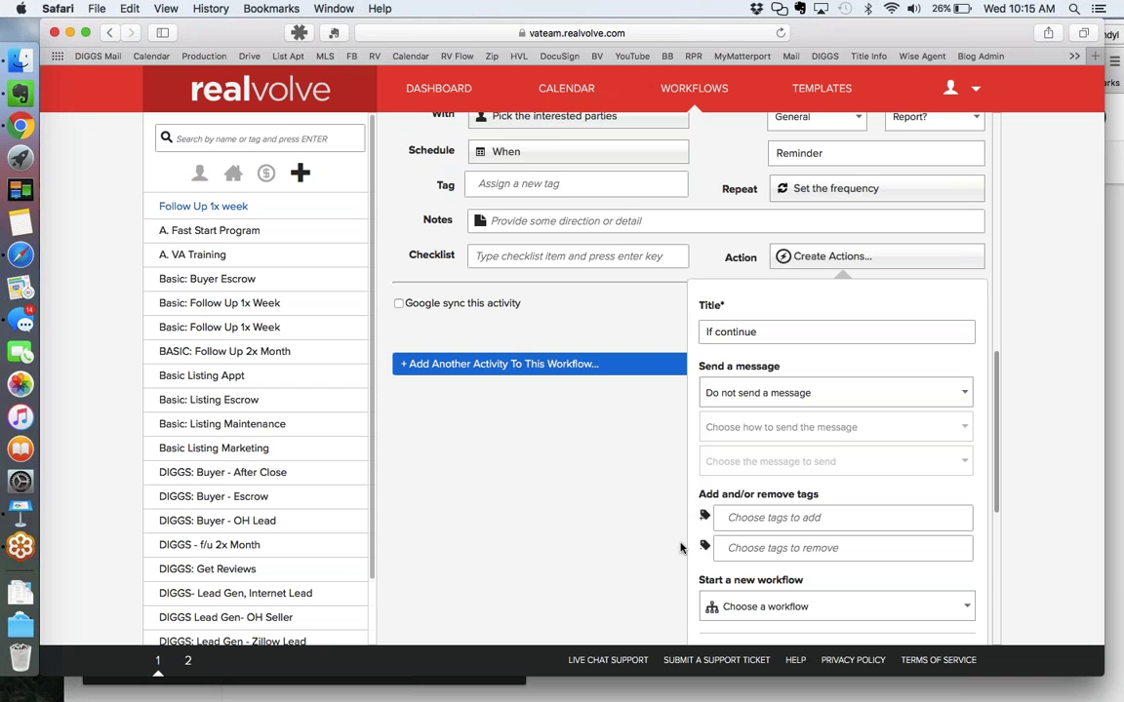
# Step: Make the If continue action start the "Follow up 1x week" workflow and save the action
pyautogui.click(722, 607)
pyautogui.scroll(-3, 683, 390)
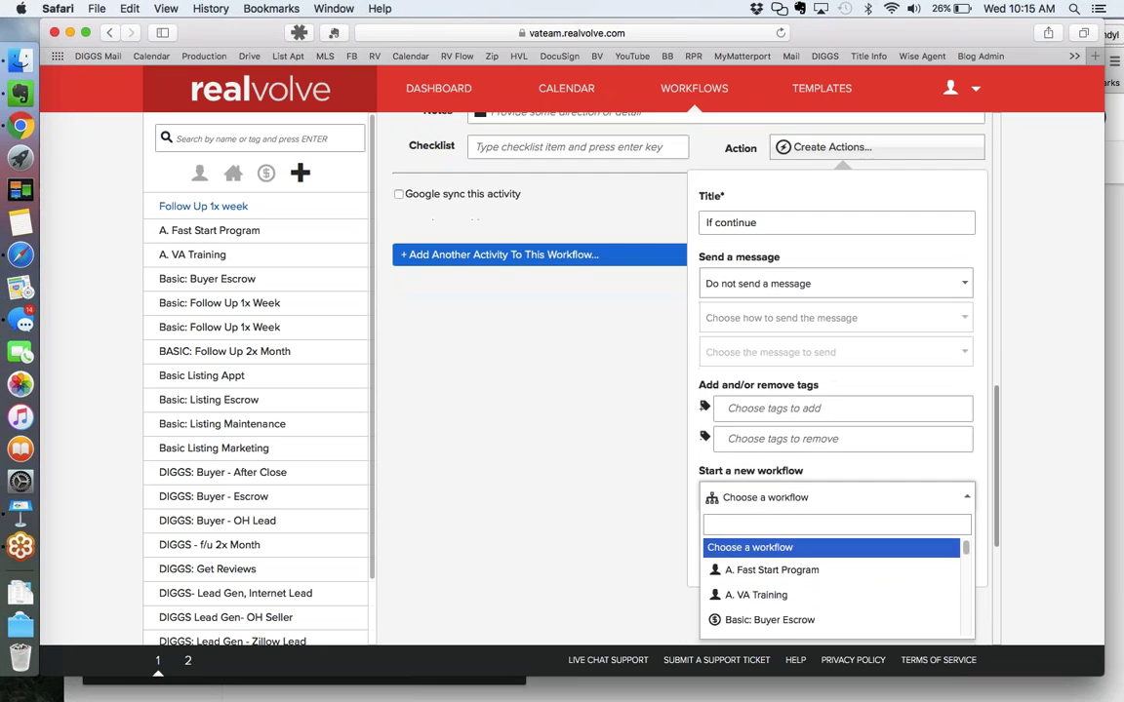
pyautogui.write('follow')
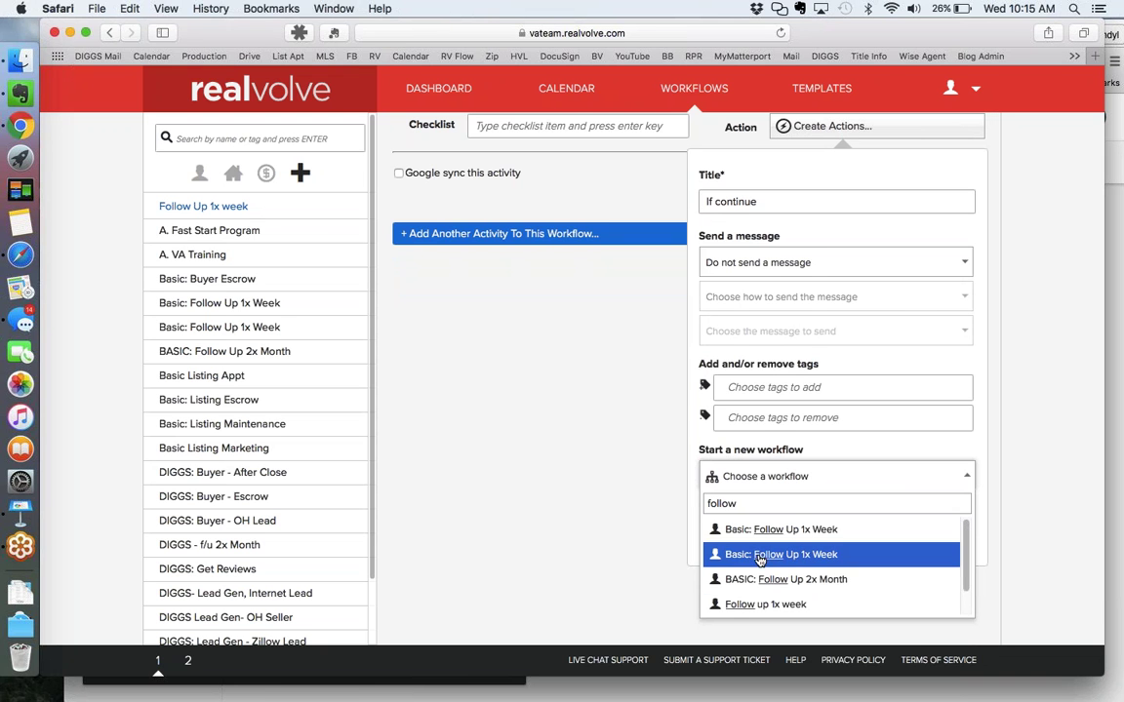
pyautogui.click(748, 603)
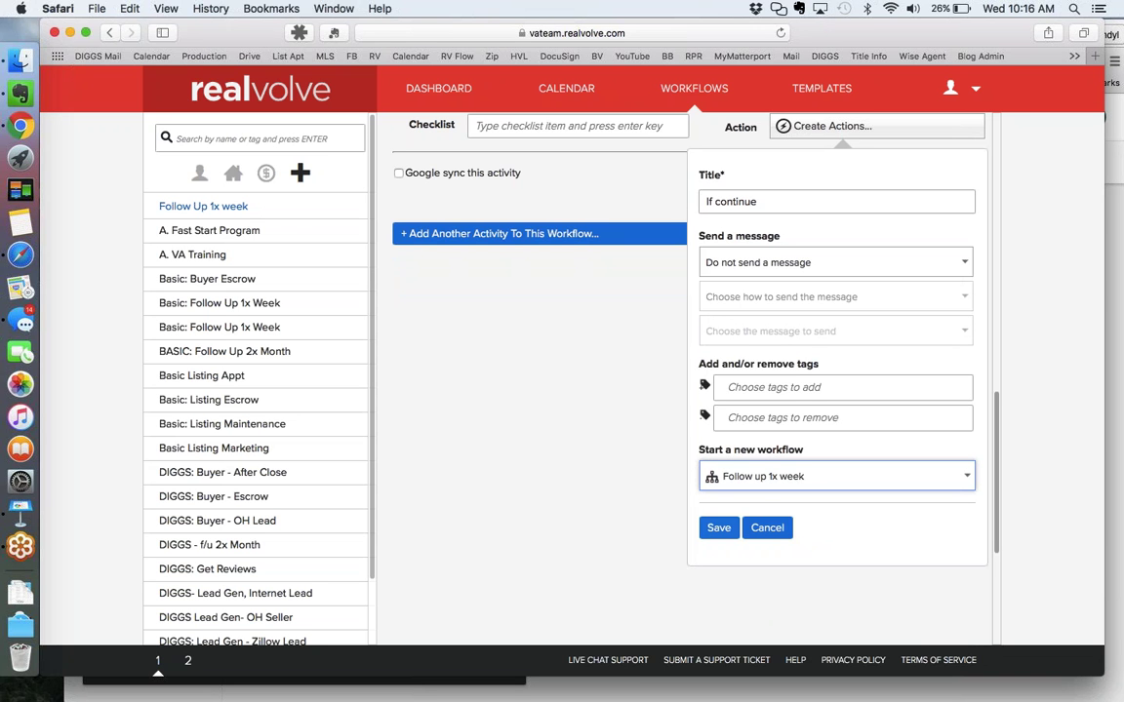
pyautogui.click(725, 530)
pyautogui.click(727, 533)
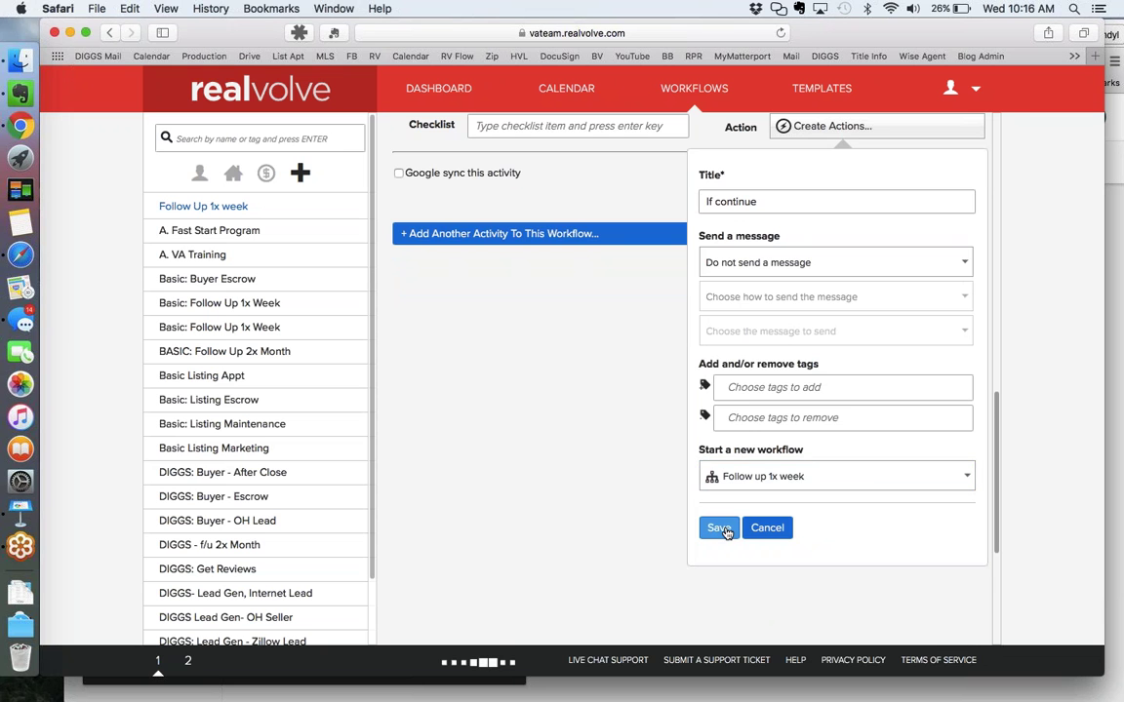
# Step: Create a second action for the Decide what do activity and title it "NO longer follow up"
pyautogui.scroll(5, 728, 526)
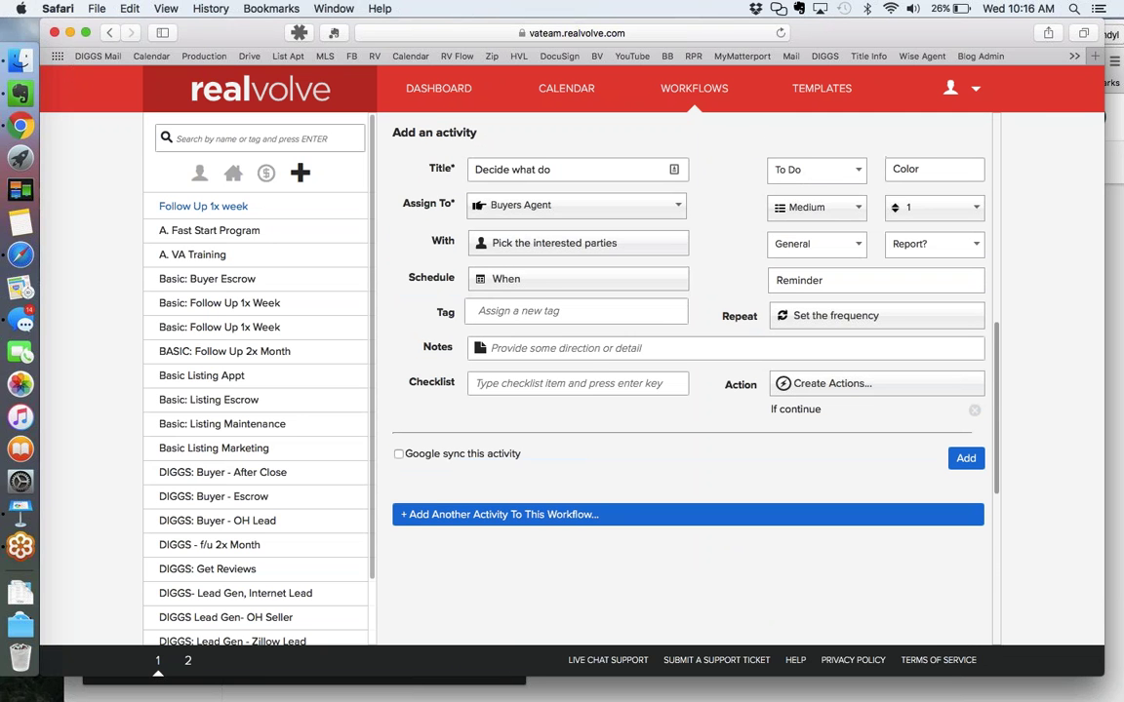
pyautogui.click(832, 384)
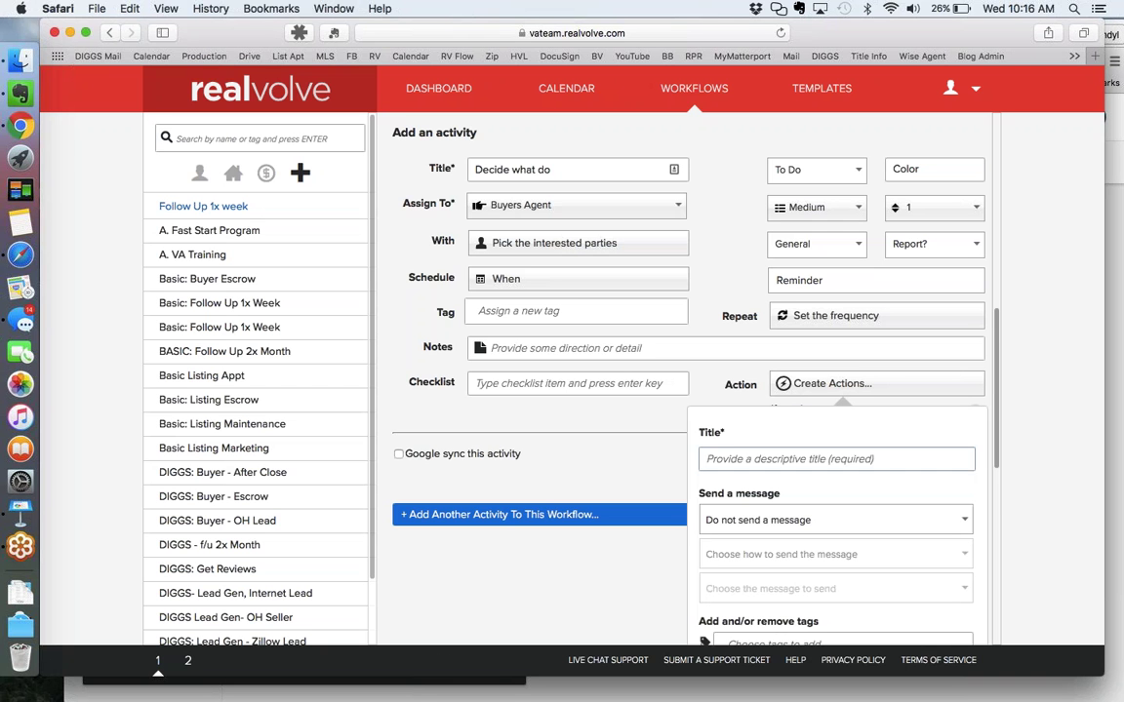
pyautogui.click(728, 458)
pyautogui.write('NO')
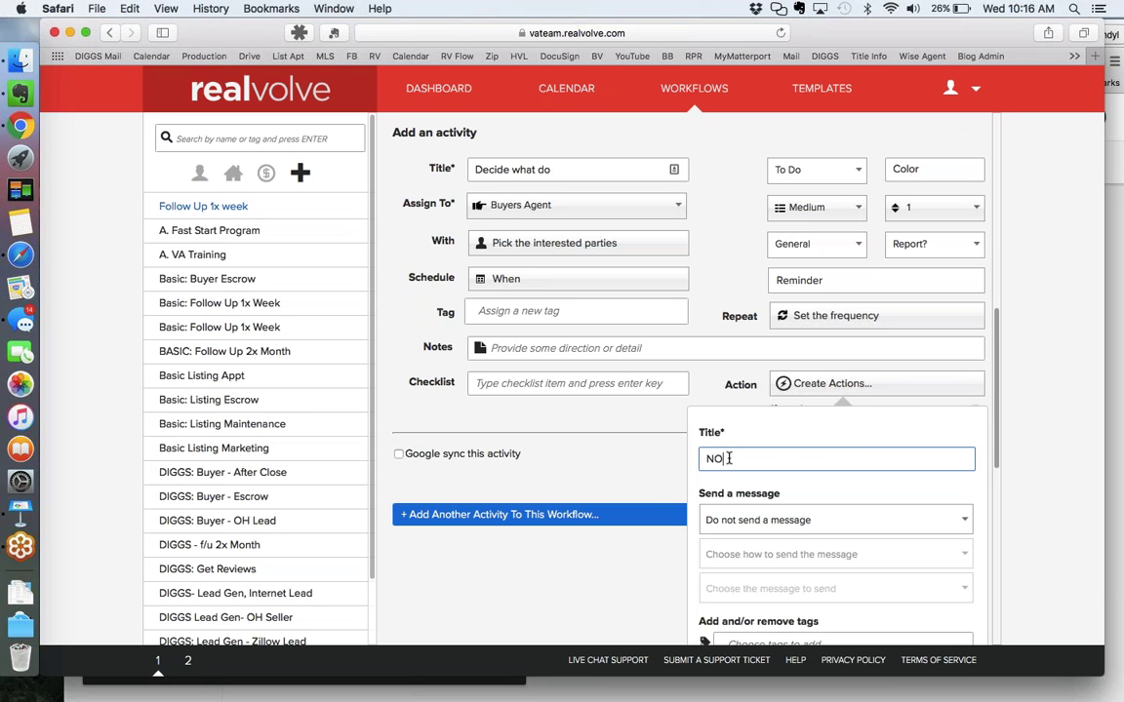
pyautogui.write(' longer follow up')
pyautogui.click(665, 469)
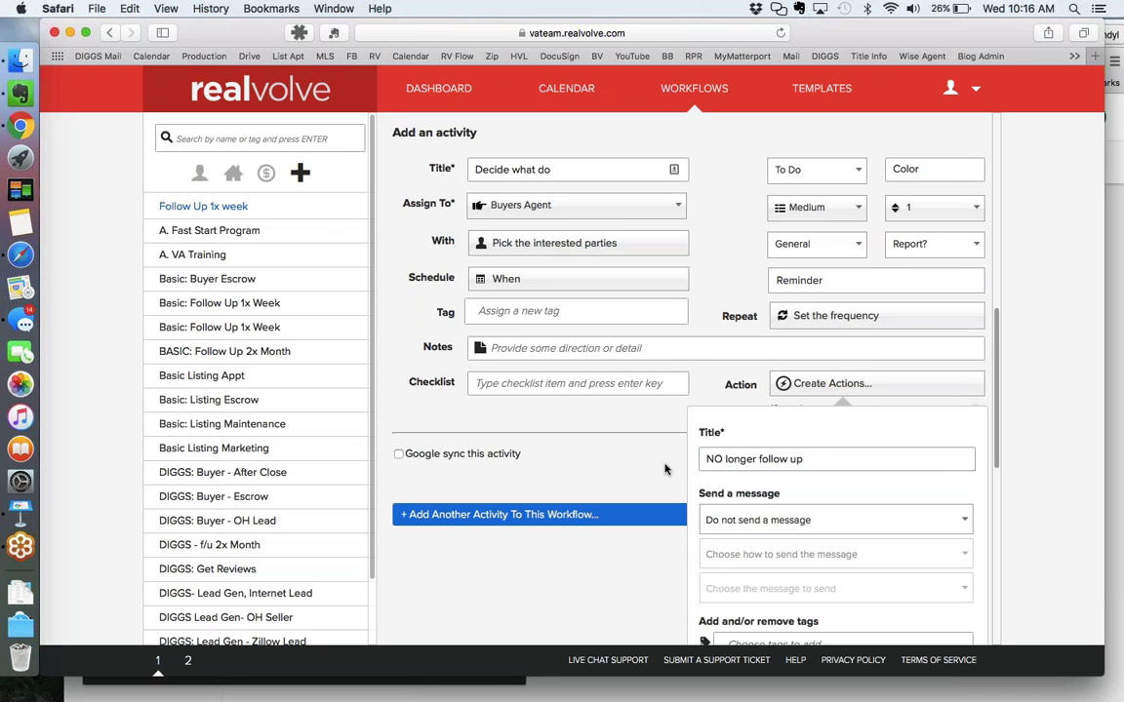
# Step: Set the NO longer follow up action to add the tag "follow up 1x week" and save the action
pyautogui.scroll(-3, 665, 469)
pyautogui.click(736, 527)
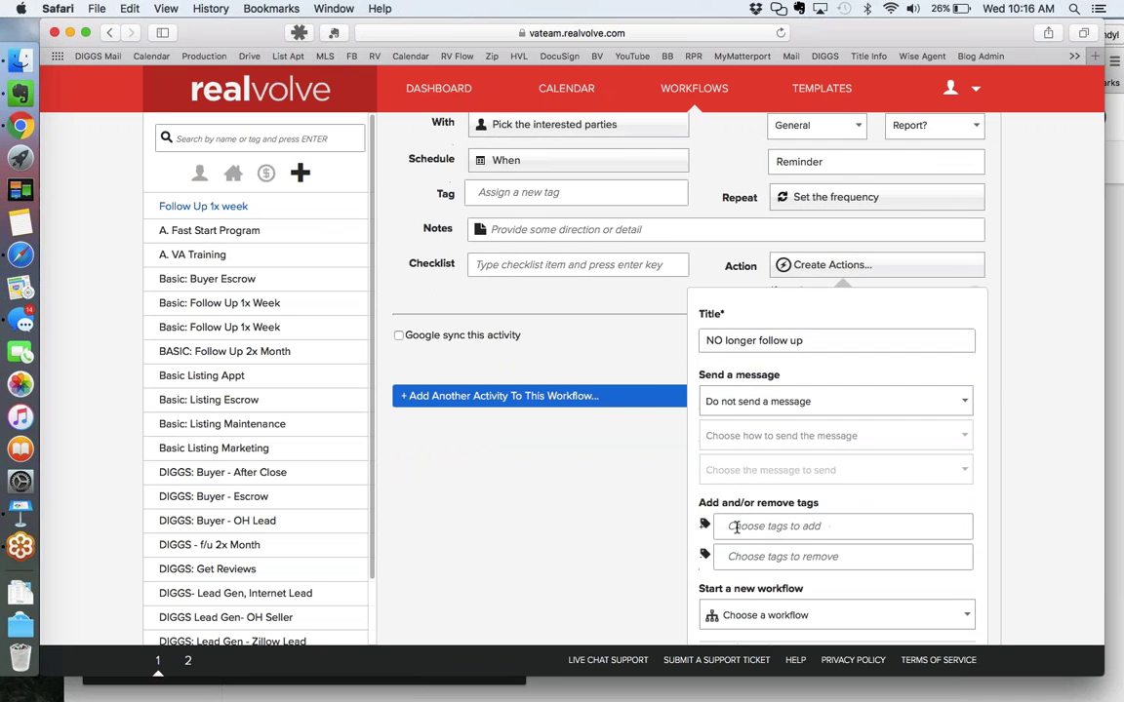
pyautogui.write('follow')
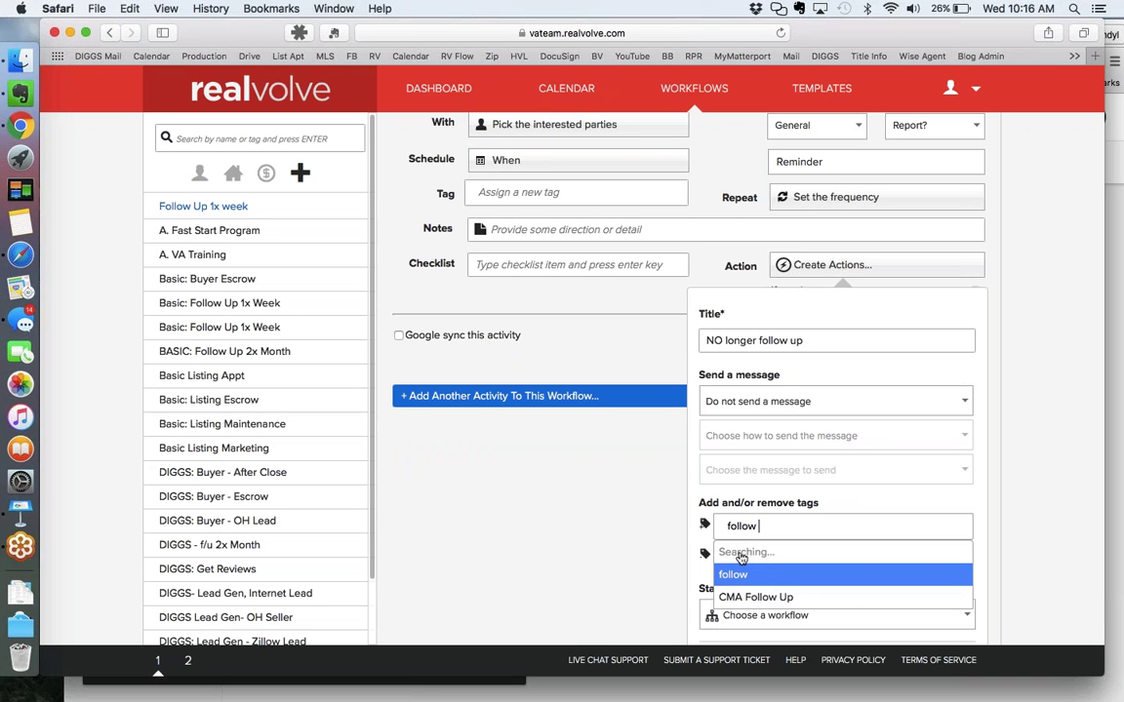
pyautogui.write(' up 1x')
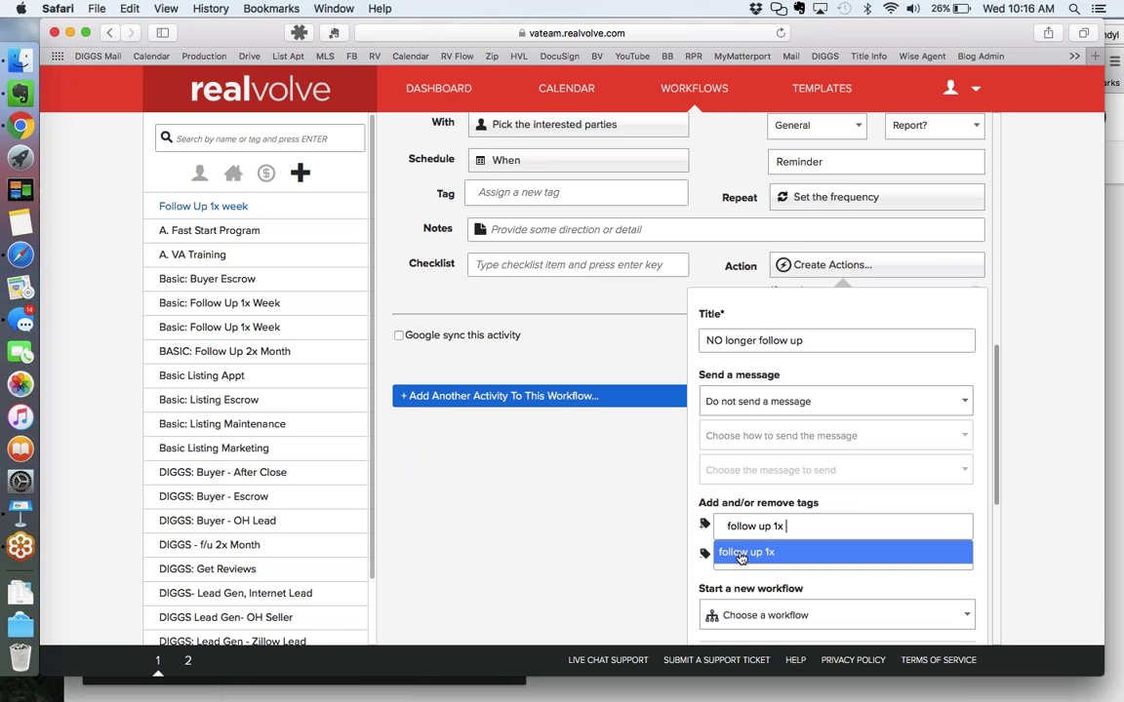
pyautogui.write(' u')
pyautogui.press('BackSpace')
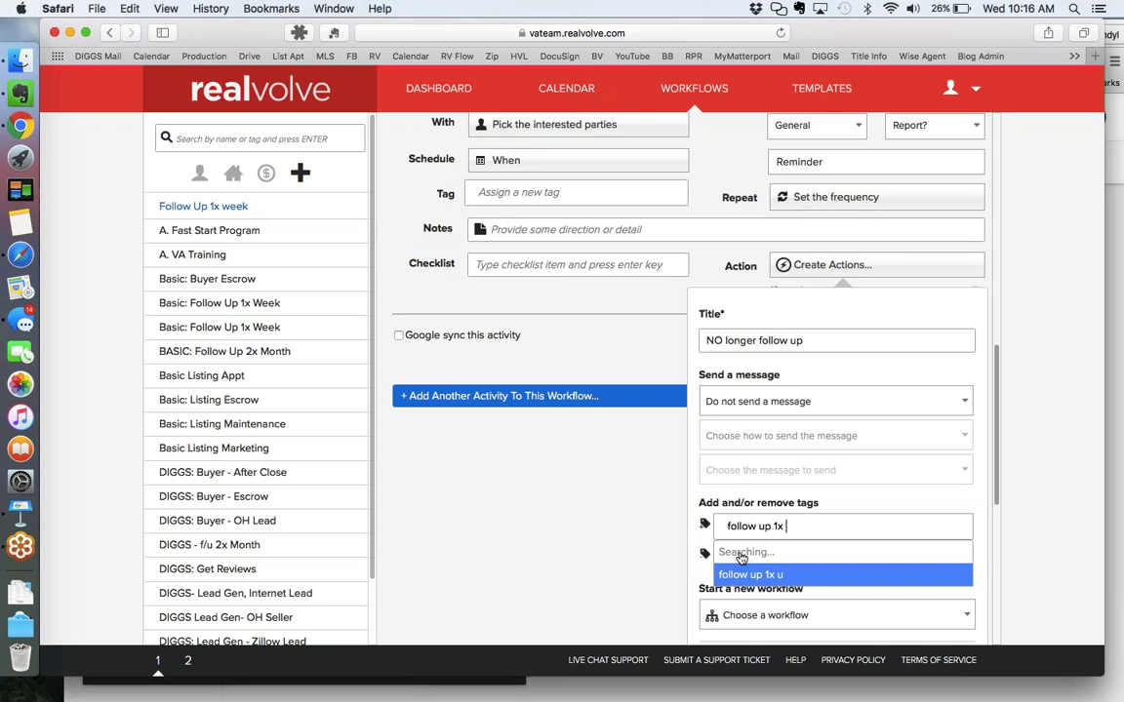
pyautogui.write('week')
pyautogui.press('Return')
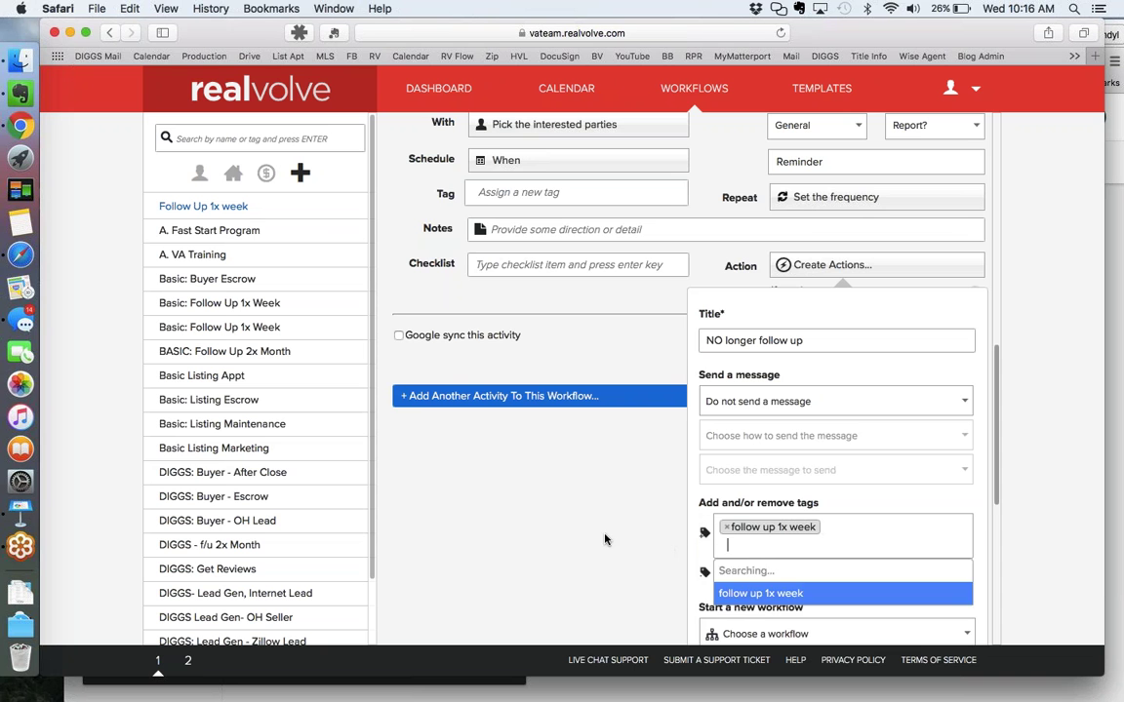
pyautogui.scroll(-3, 604, 543)
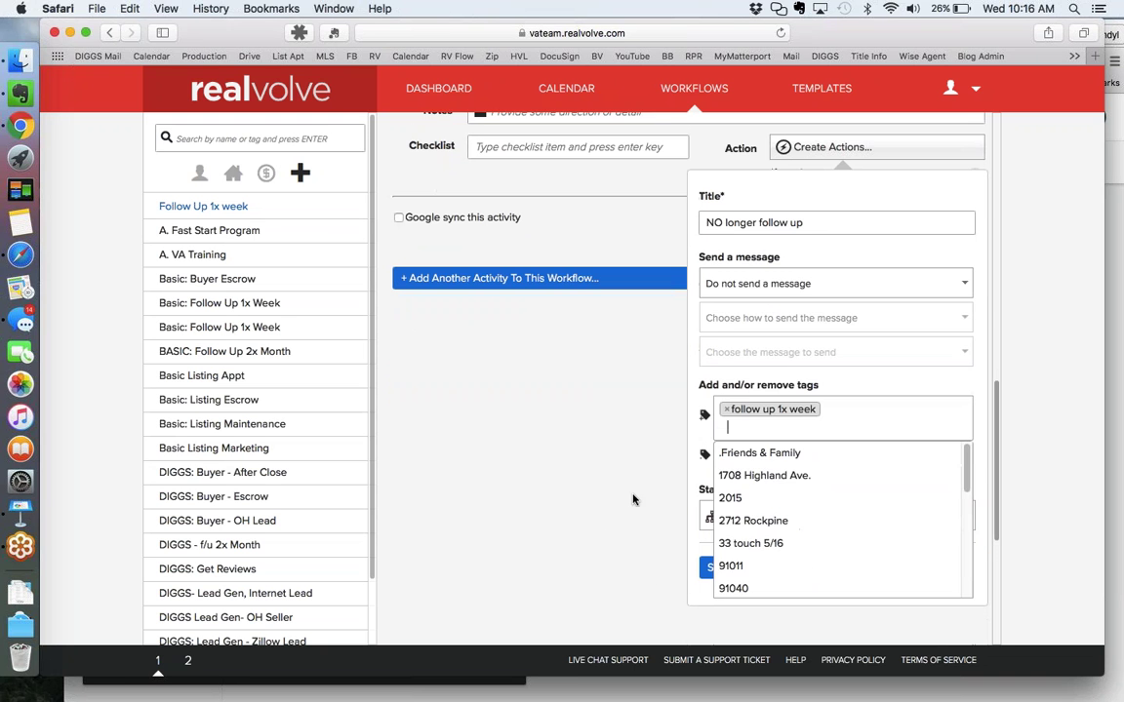
pyautogui.click(634, 498)
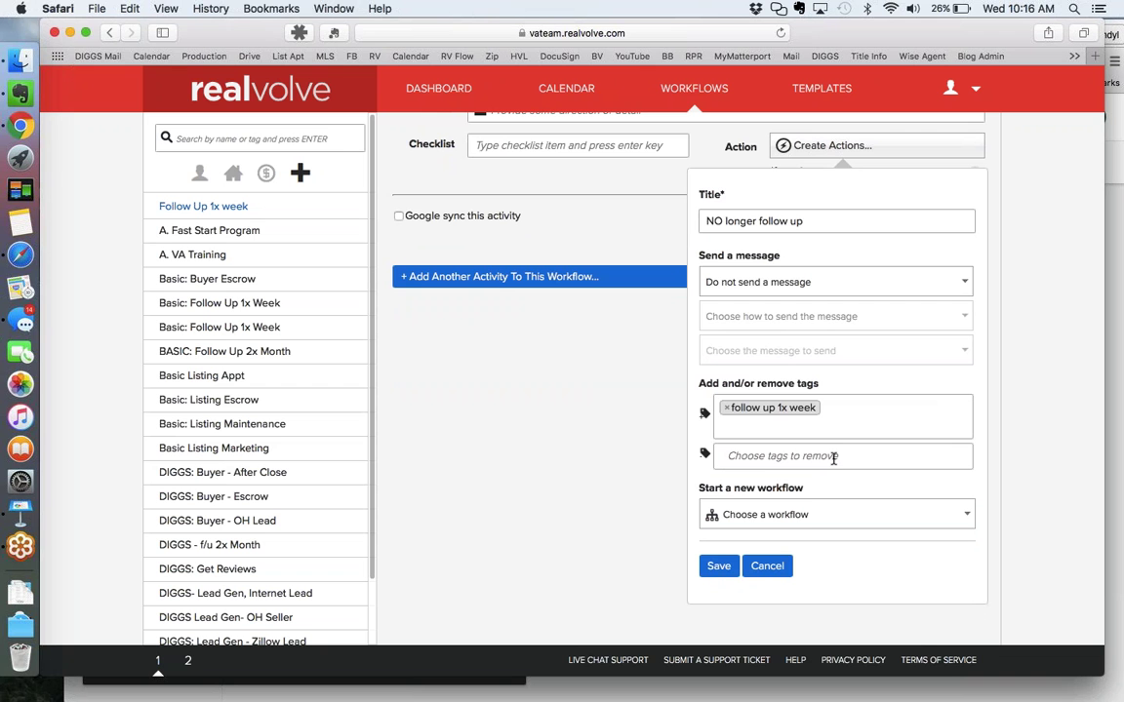
pyautogui.click(719, 568)
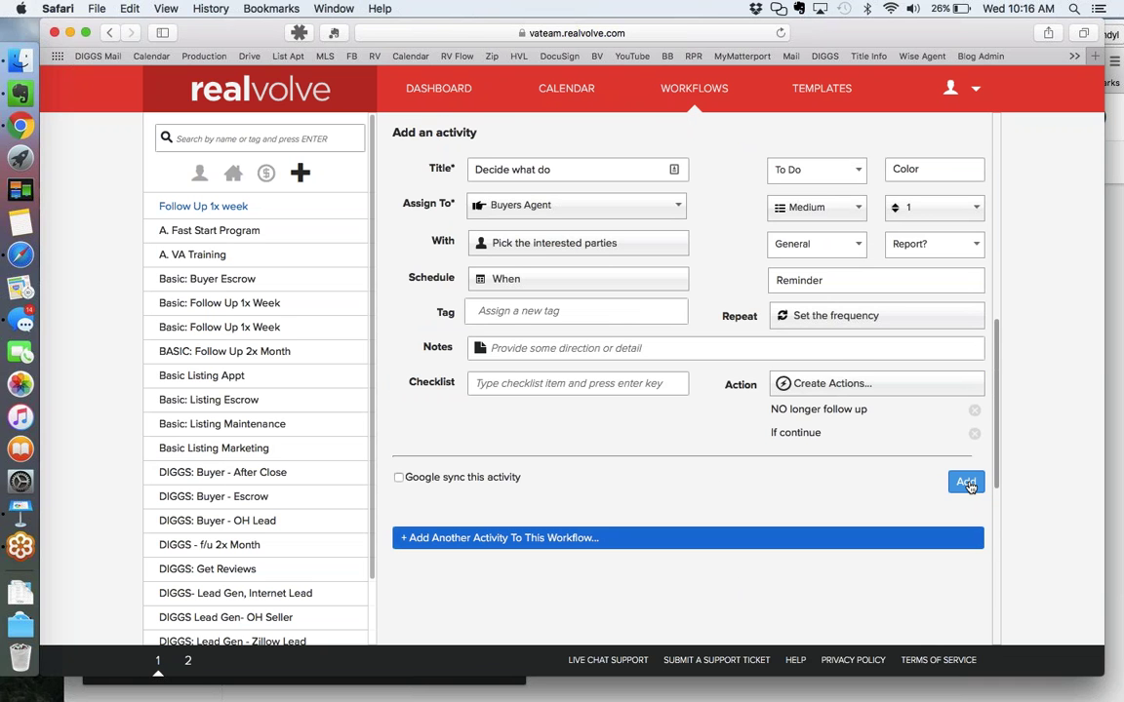
# Step: Add the Decide what do activity to the workflow and review the workflow's activities
pyautogui.click(966, 482)
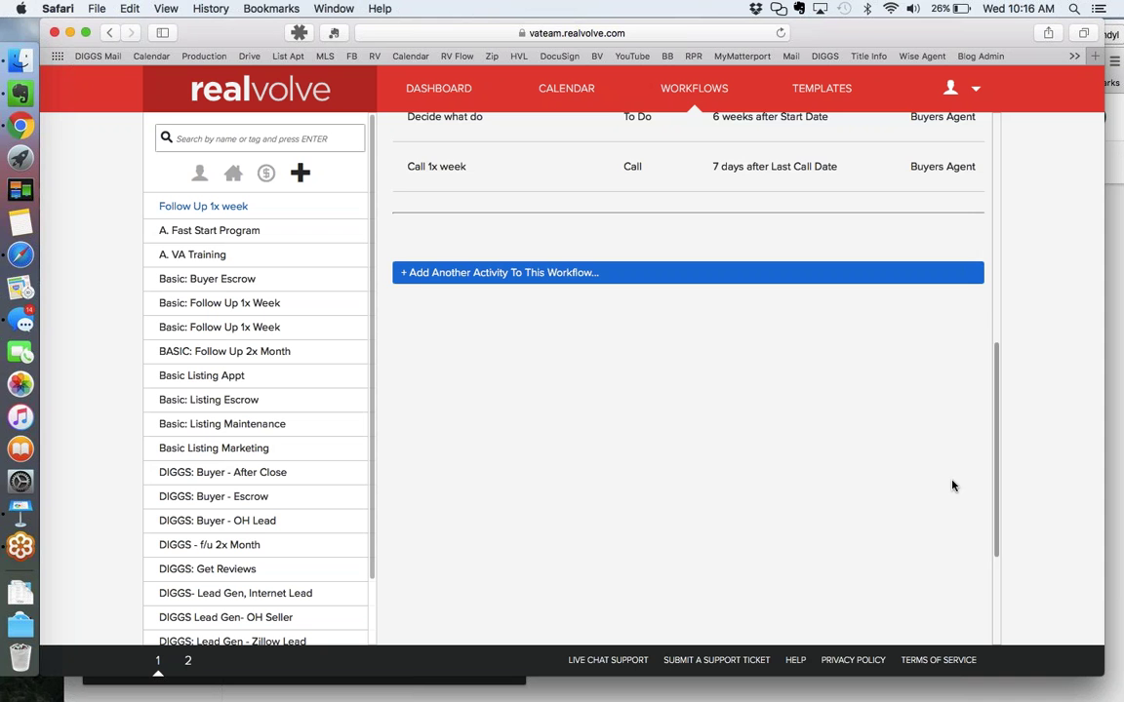
pyautogui.scroll(5, 827, 421)
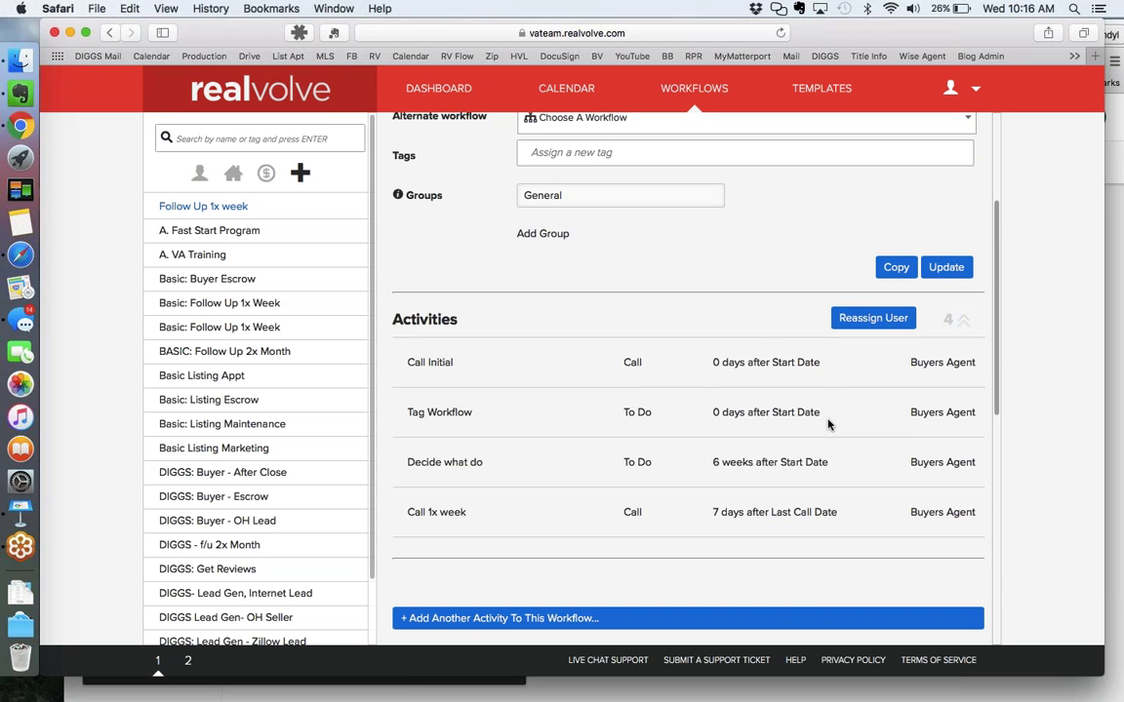
pyautogui.scroll(3, 745, 313)
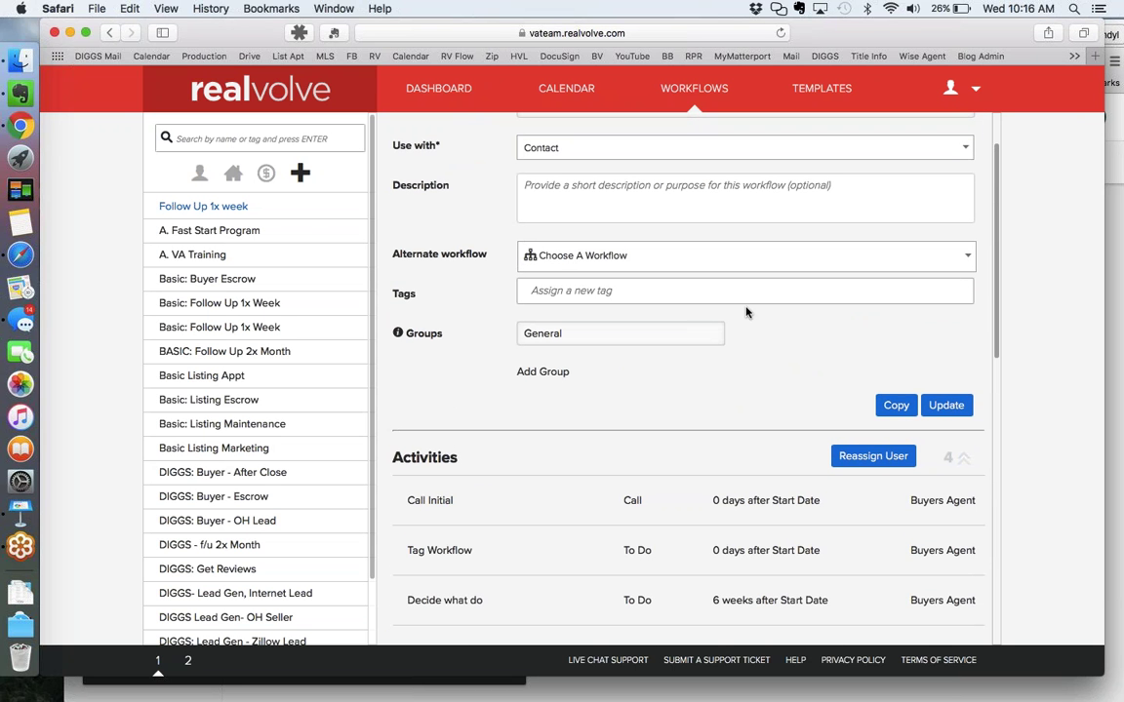
# Step: Search the workflows for "follow", open the "Follow Up 1x week" workflow with the capital U, and expand its activities
pyautogui.click(408, 86)
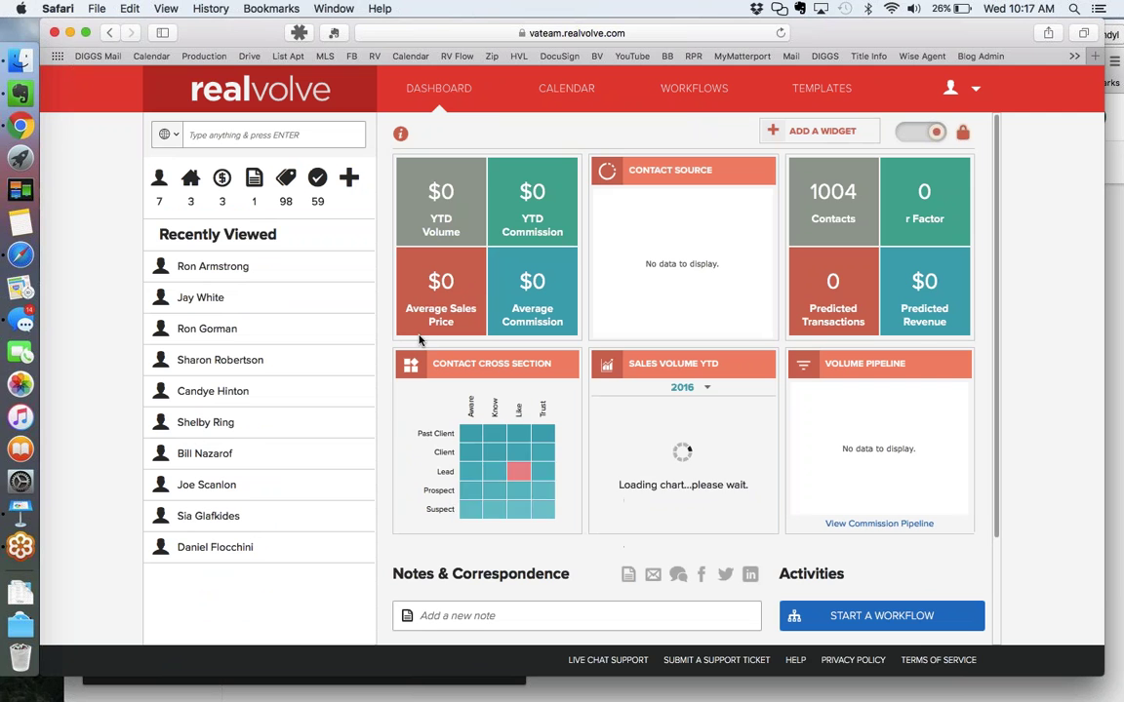
pyautogui.click(692, 97)
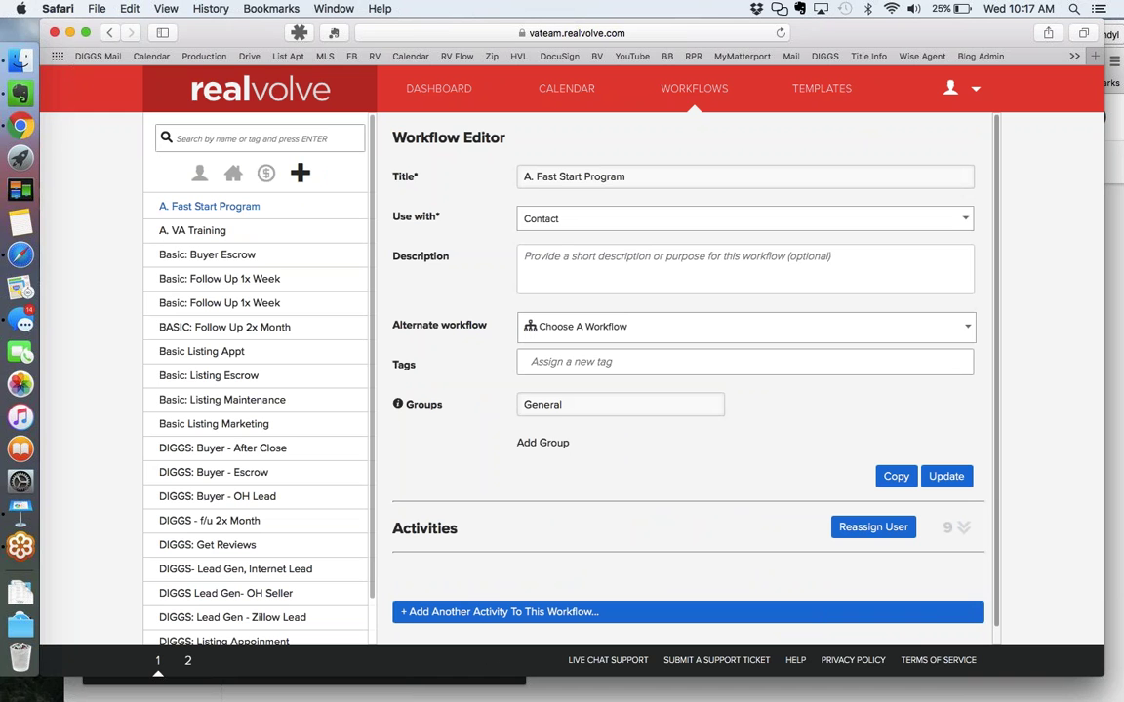
pyautogui.click(253, 137)
pyautogui.write('follow')
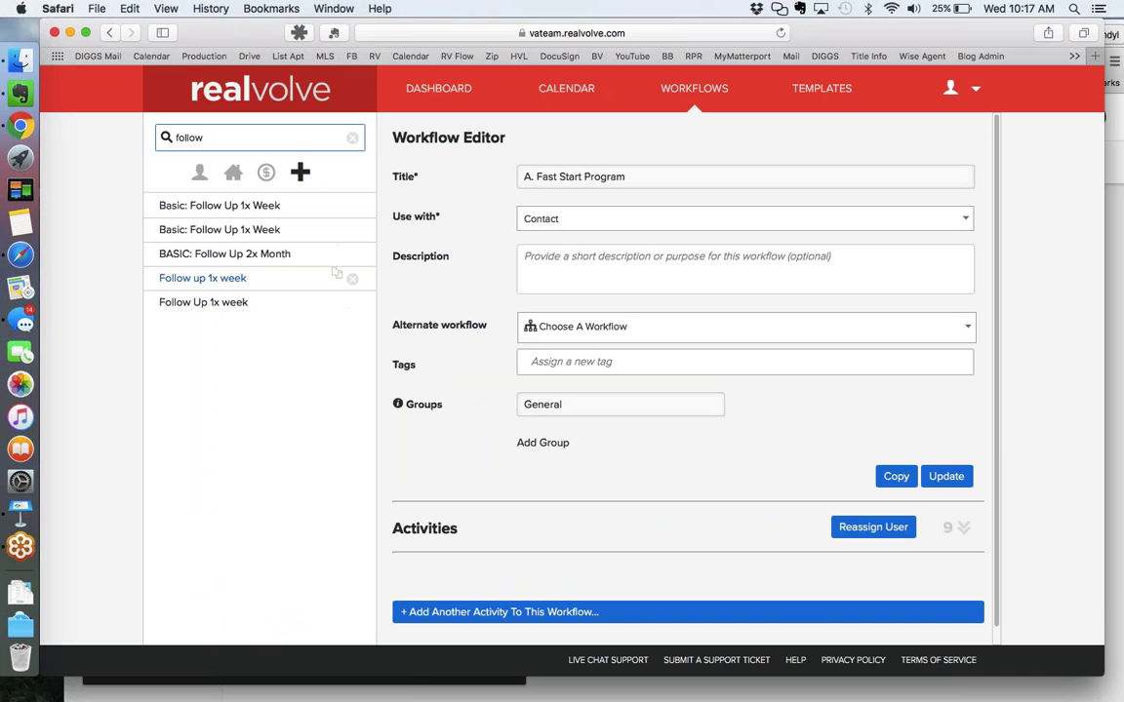
pyautogui.click(203, 278)
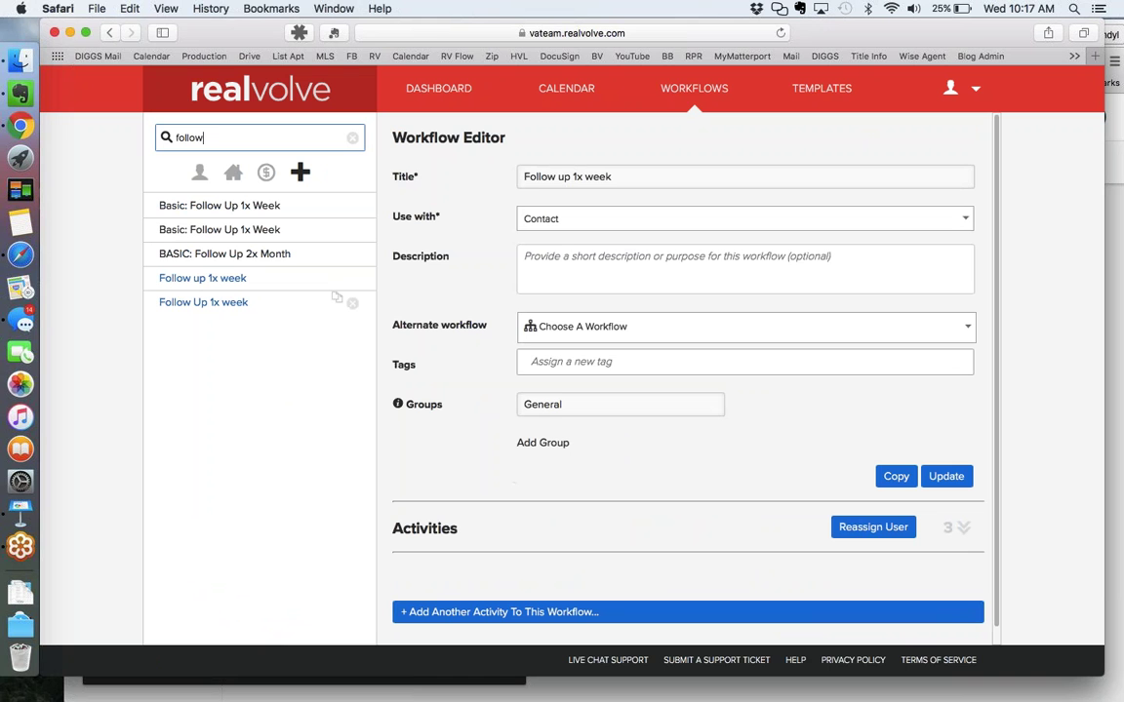
pyautogui.click(174, 304)
pyautogui.click(963, 527)
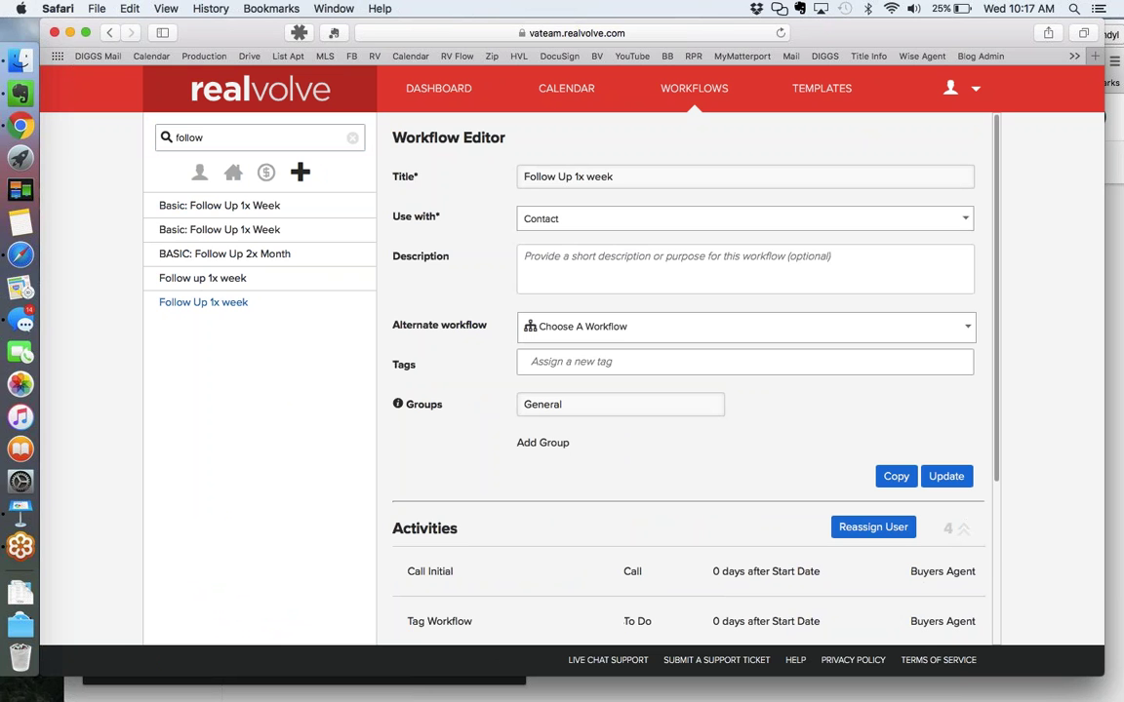
# Step: Go to the dashboard and open the first contact among the recently viewed ones
pyautogui.click(395, 85)
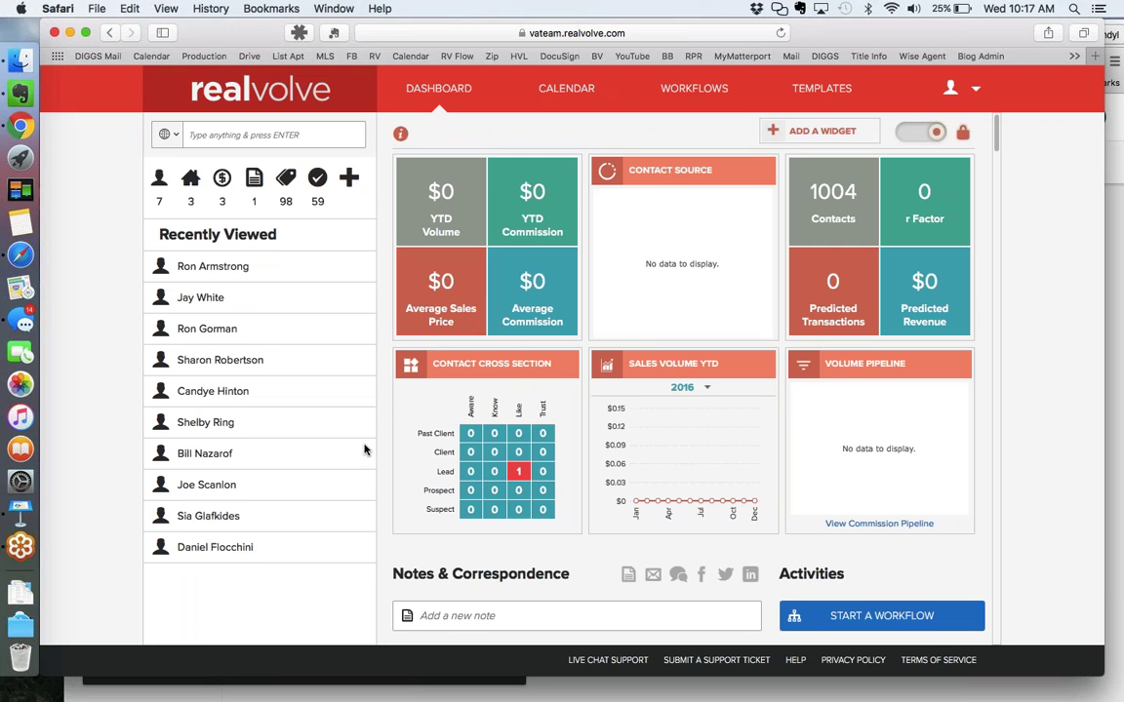
pyautogui.click(203, 268)
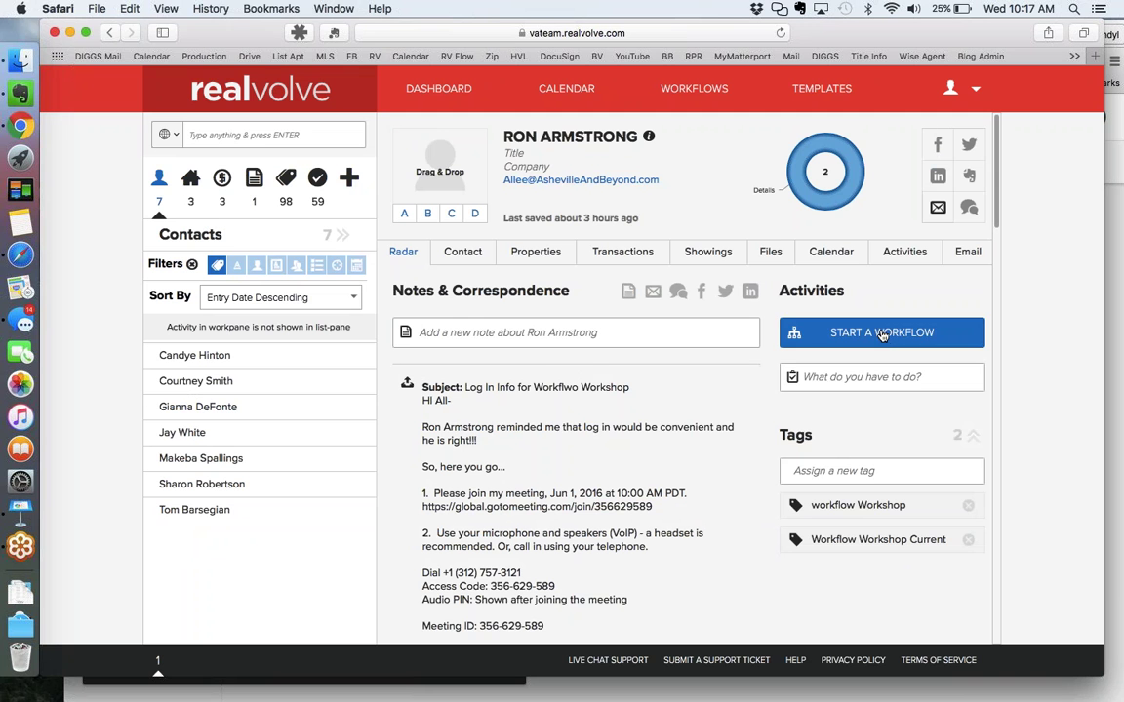
pyautogui.click(883, 333)
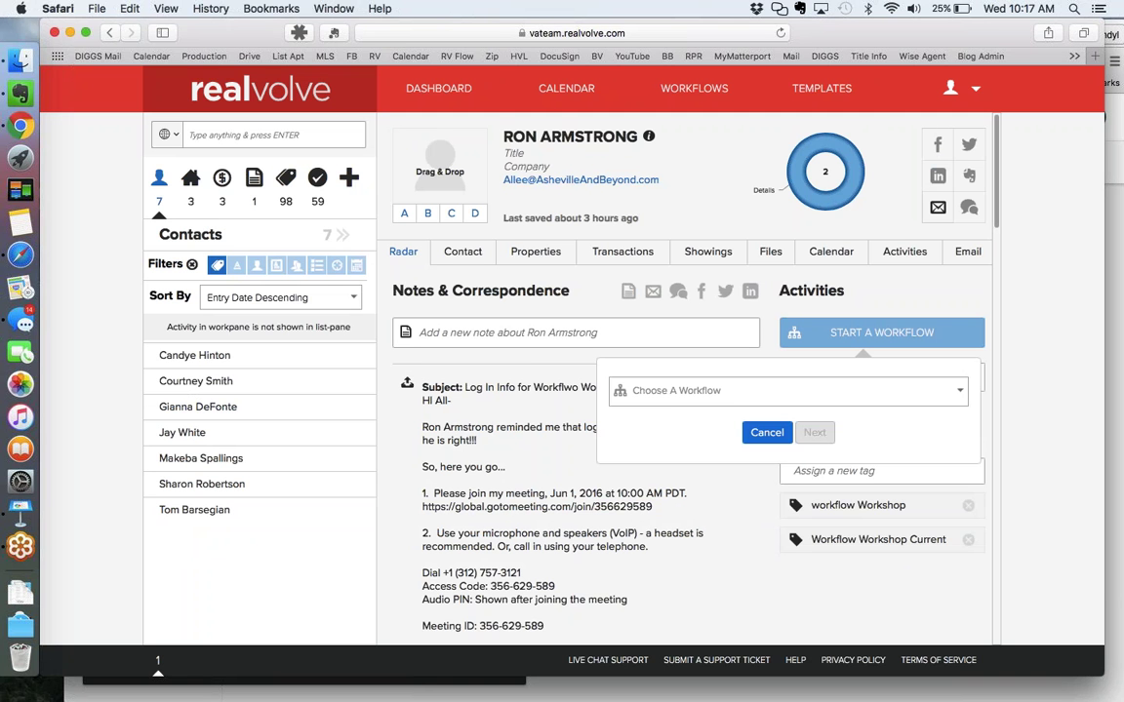
pyautogui.click(674, 393)
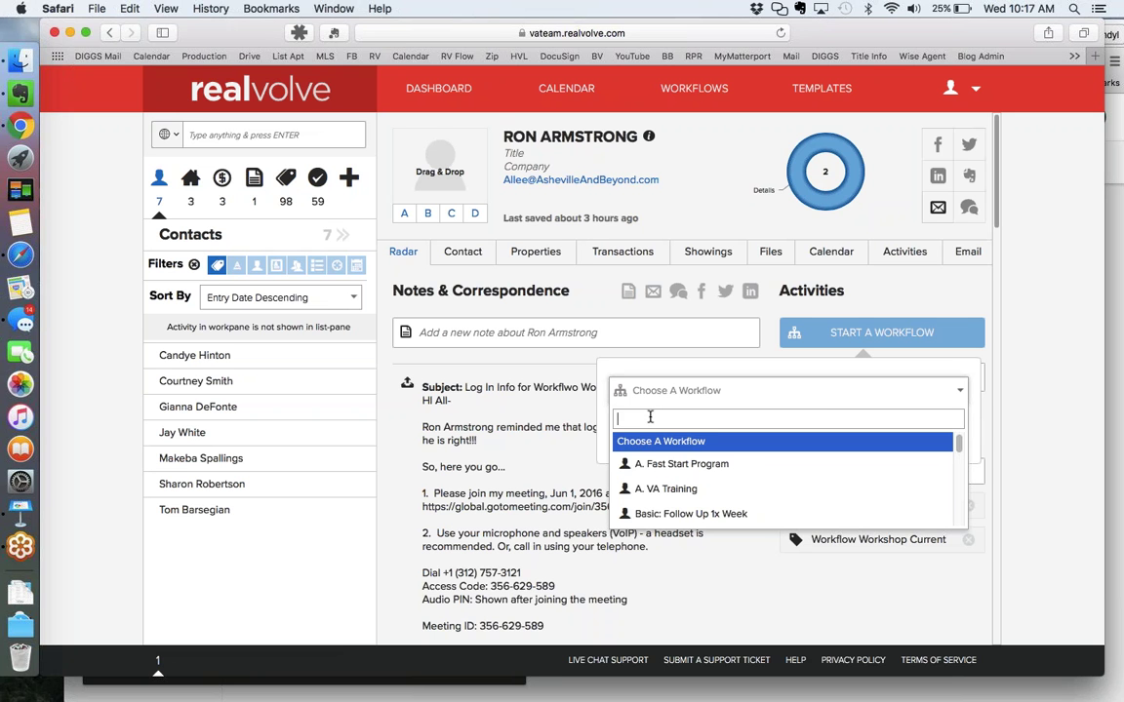
pyautogui.write('fool')
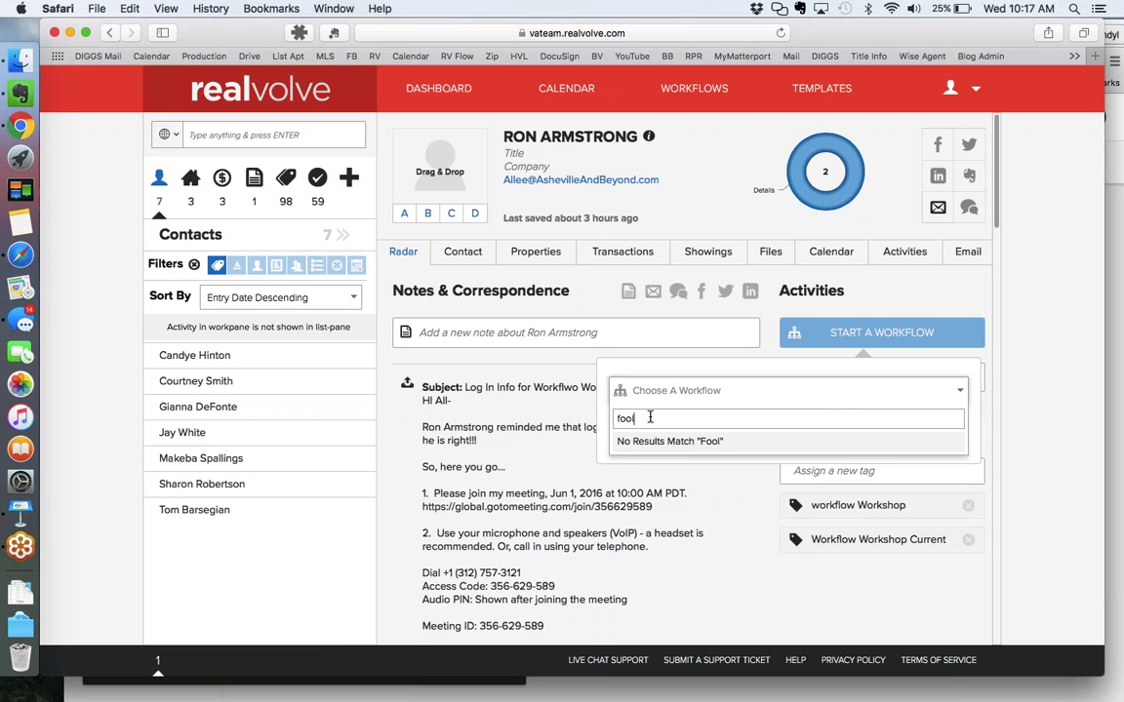
pyautogui.press('BackSpace')
pyautogui.press('BackSpace')
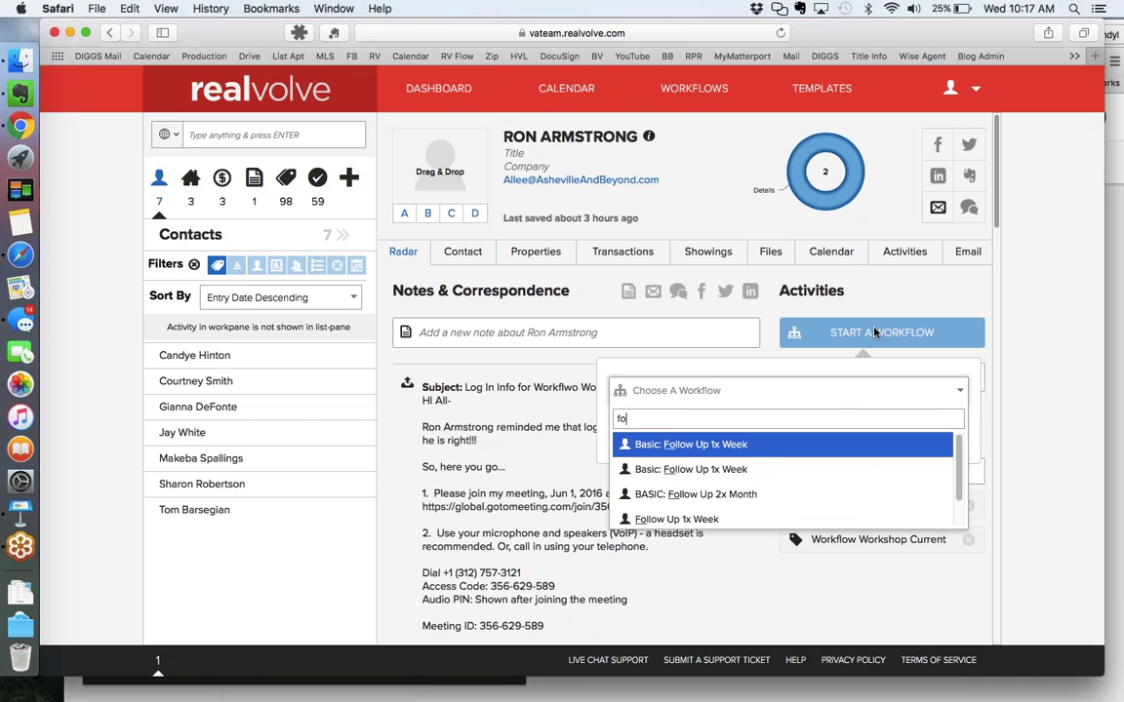
pyautogui.press('Down')
pyautogui.press('Down')
pyautogui.press('Down')
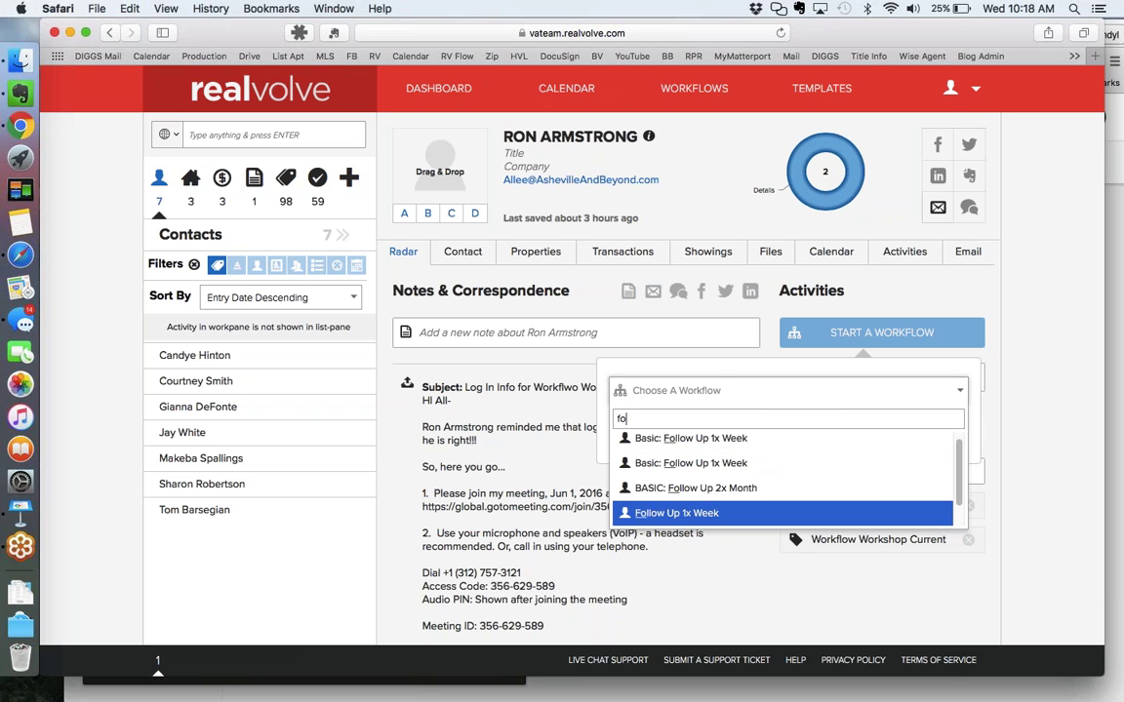
pyautogui.scroll(-1, 683, 520)
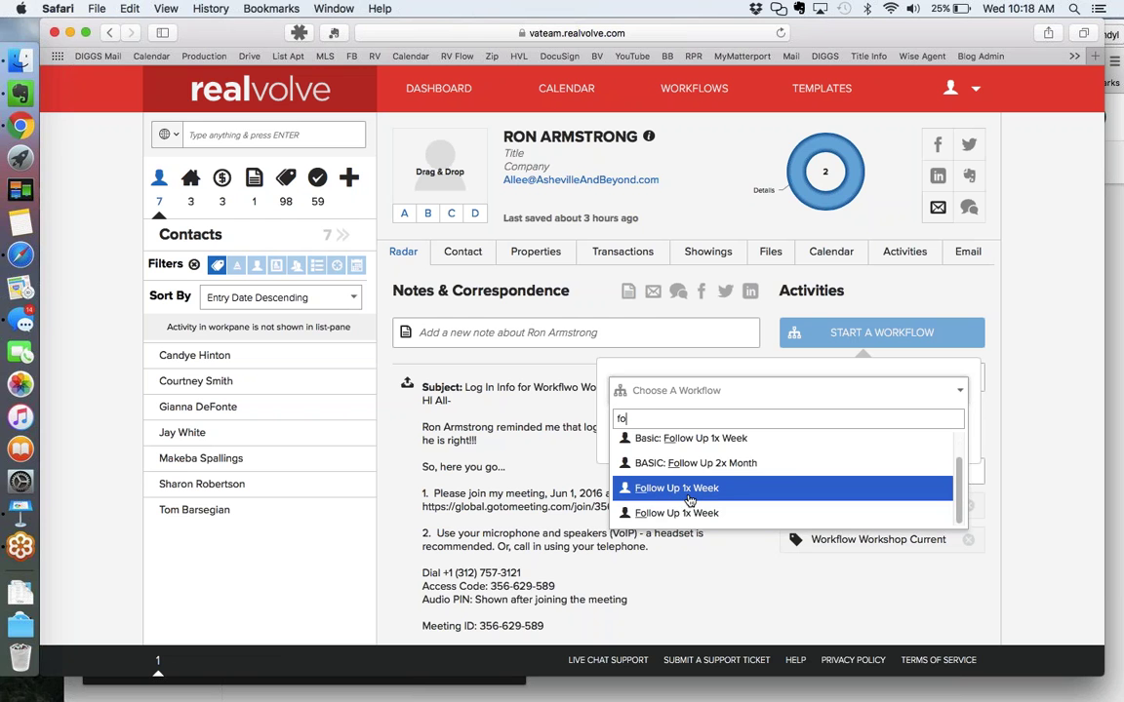
pyautogui.click(690, 498)
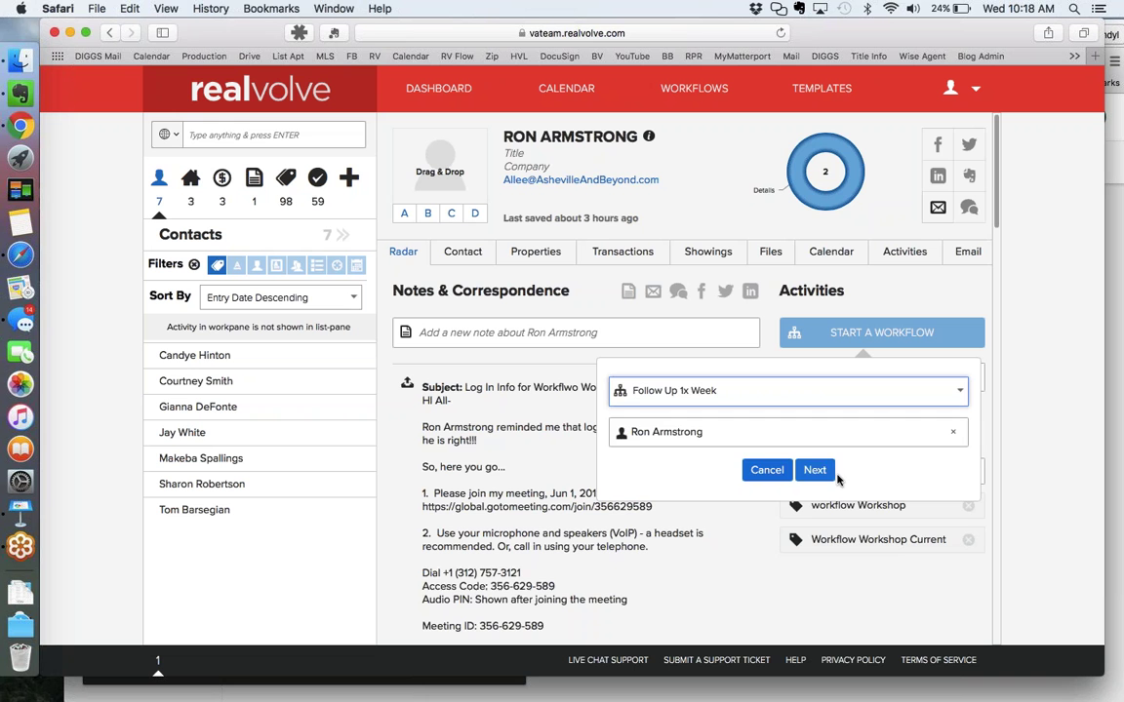
pyautogui.click(829, 473)
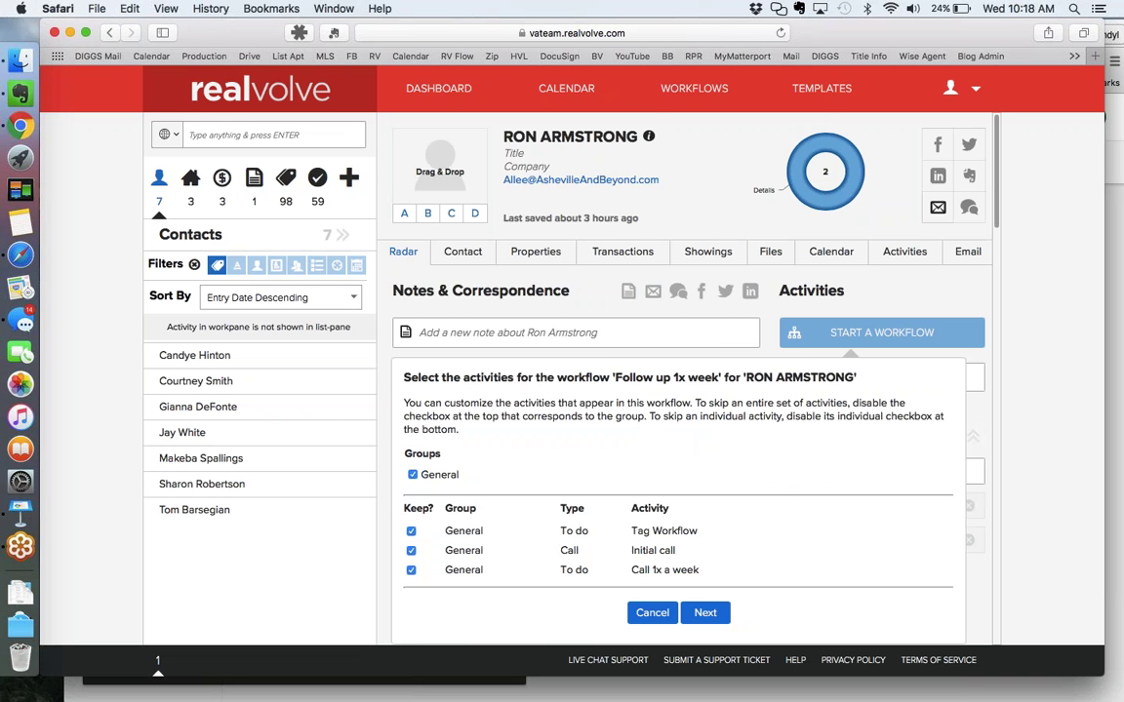
pyautogui.scroll(-3, 805, 517)
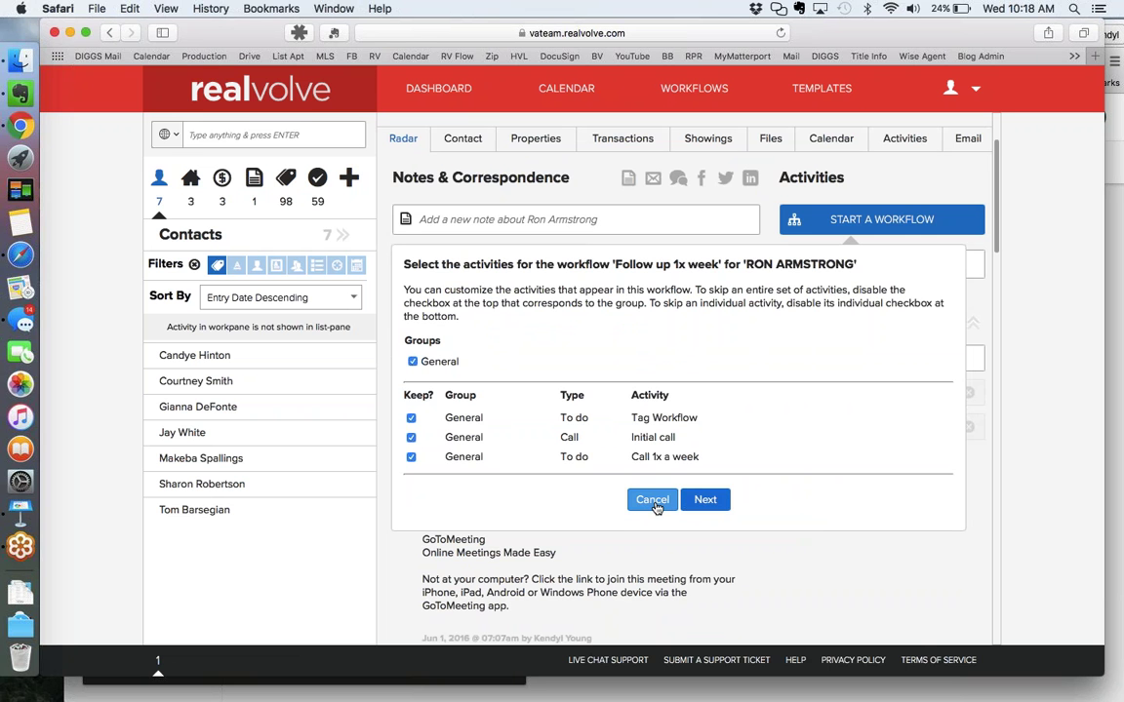
pyautogui.click(652, 500)
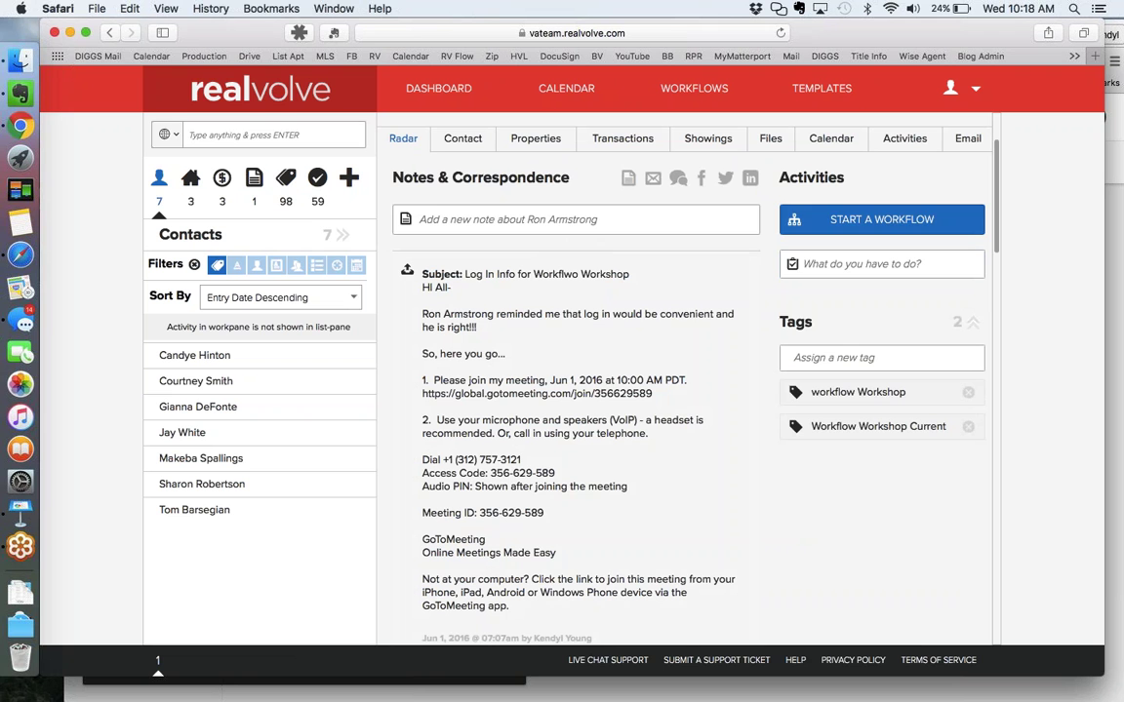
# Step: Start a workflow for the contact, finding "follow" and choosing the last listed Follow Up 1x Week workflow
pyautogui.click(881, 220)
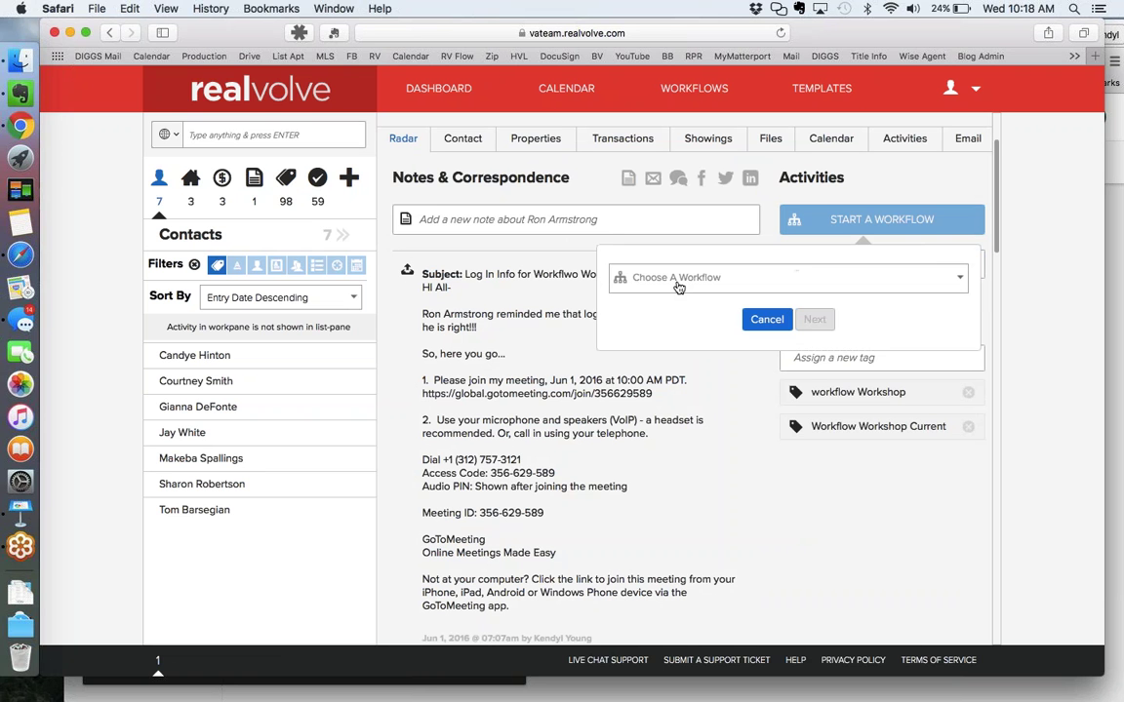
pyautogui.click(679, 281)
pyautogui.write('follow')
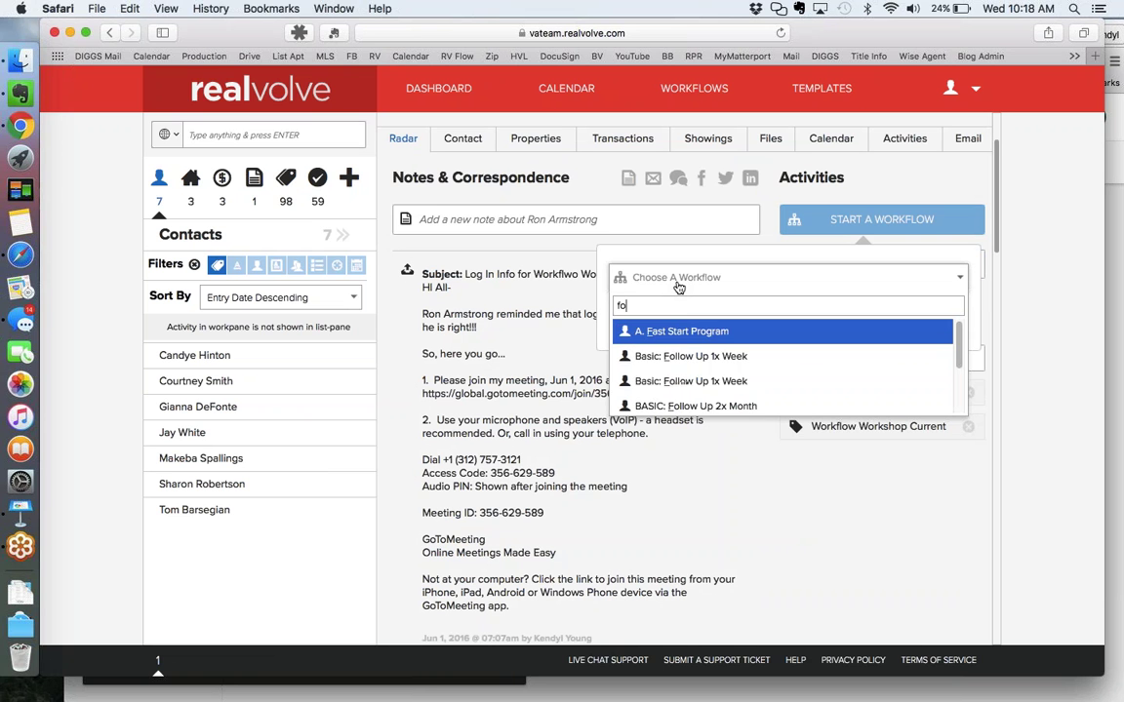
pyautogui.press('Down')
pyautogui.press('Down')
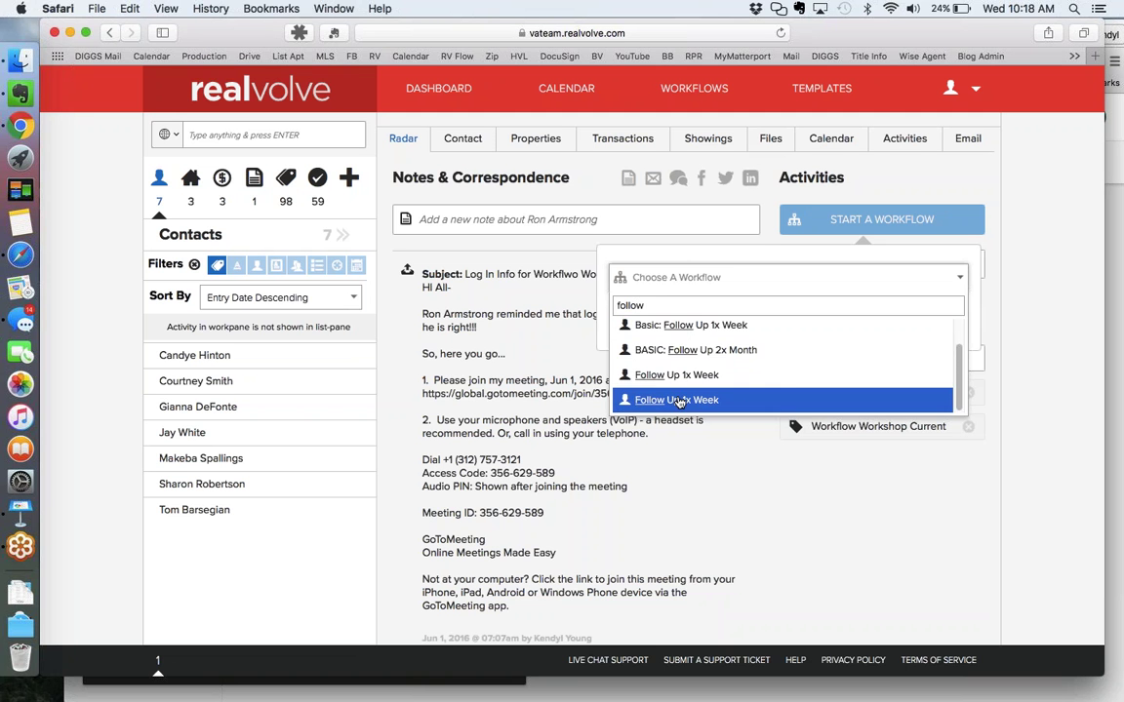
pyautogui.click(679, 403)
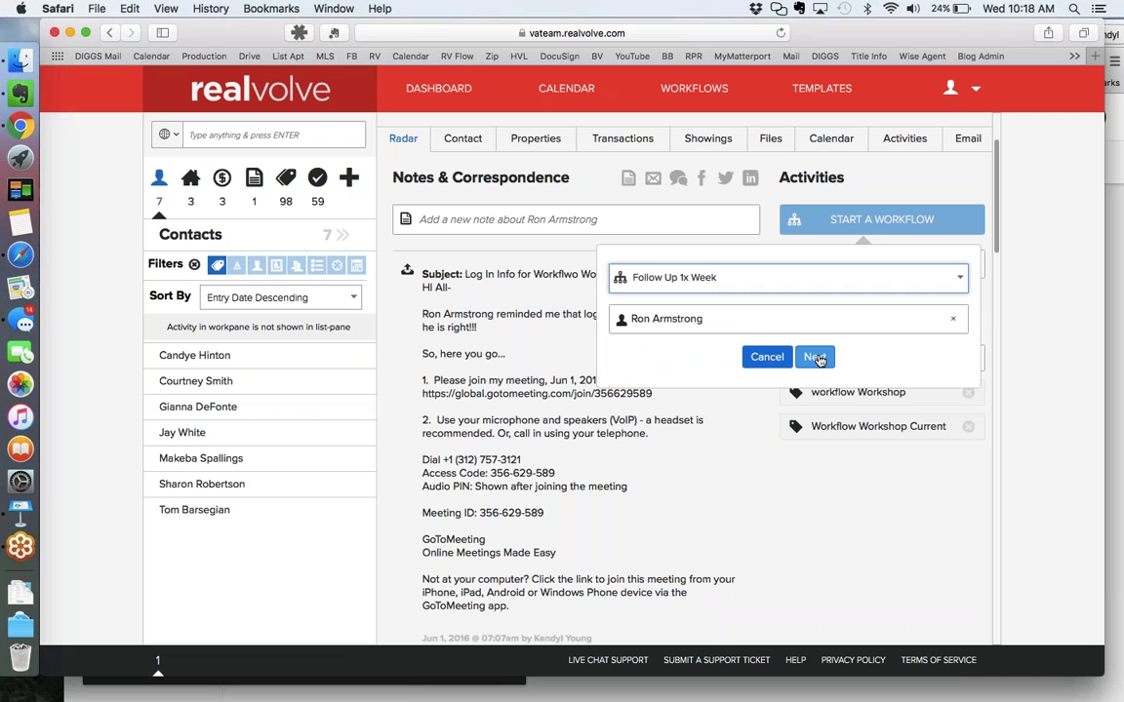
pyautogui.click(816, 356)
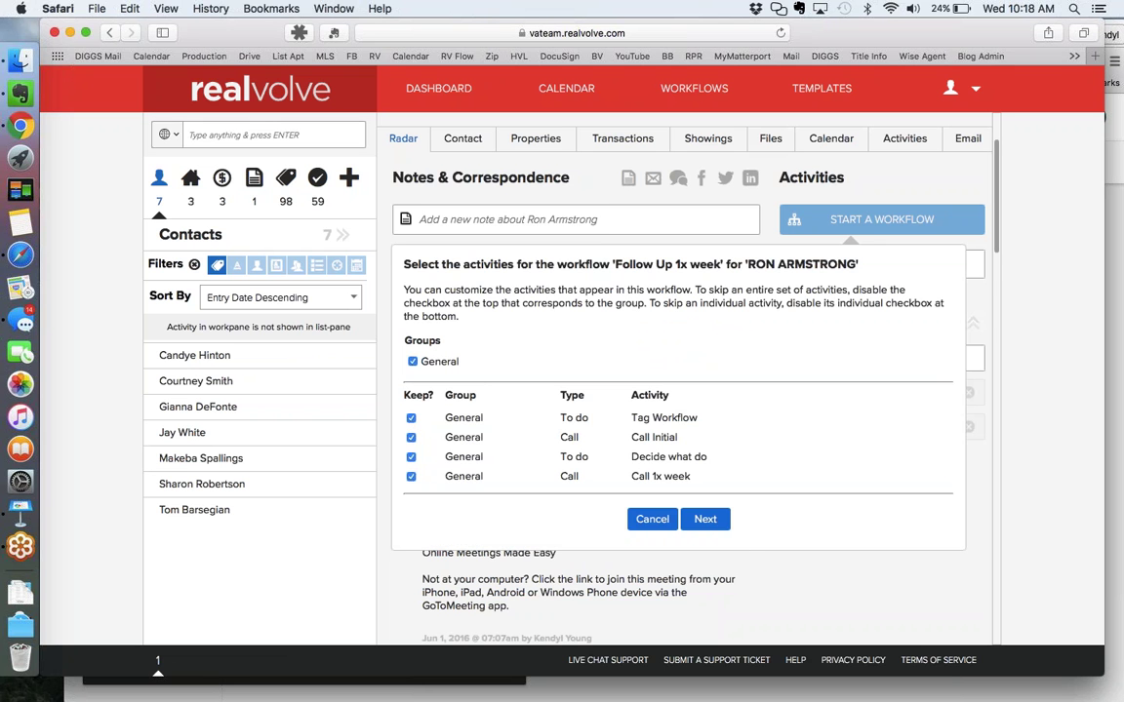
# Step: Keep all four activities, accept the preset Buyers Agent assignee and the proposed dates, and finish launching the workflow
pyautogui.click(705, 519)
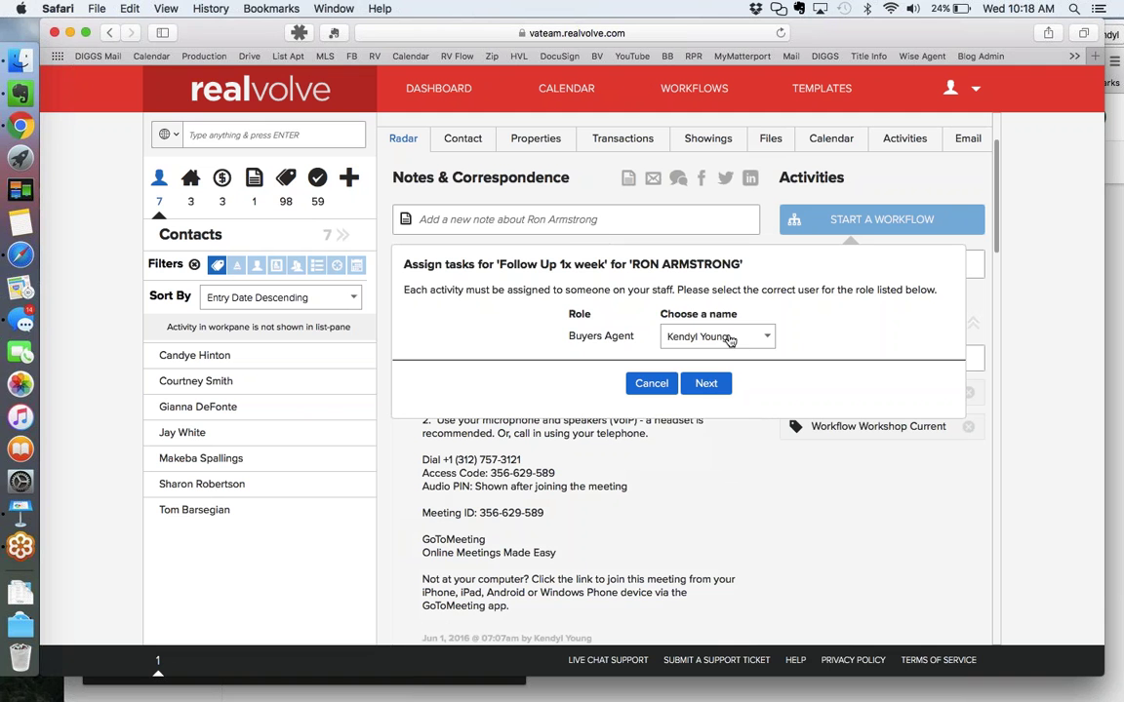
pyautogui.click(729, 340)
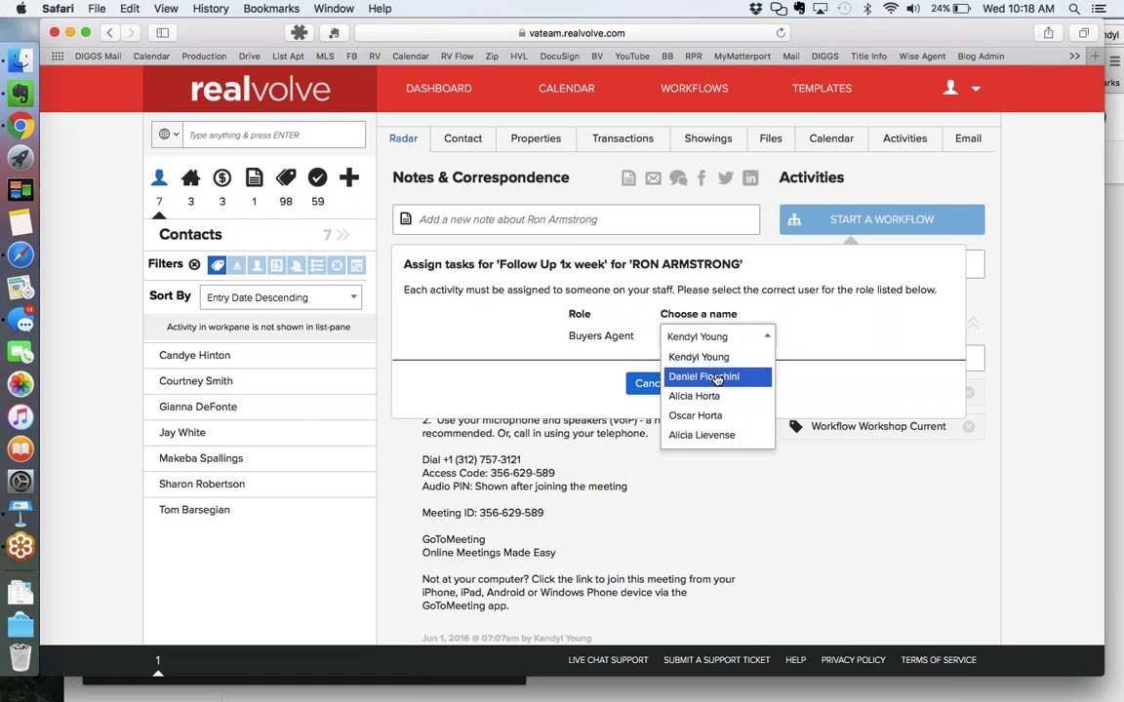
pyautogui.click(596, 366)
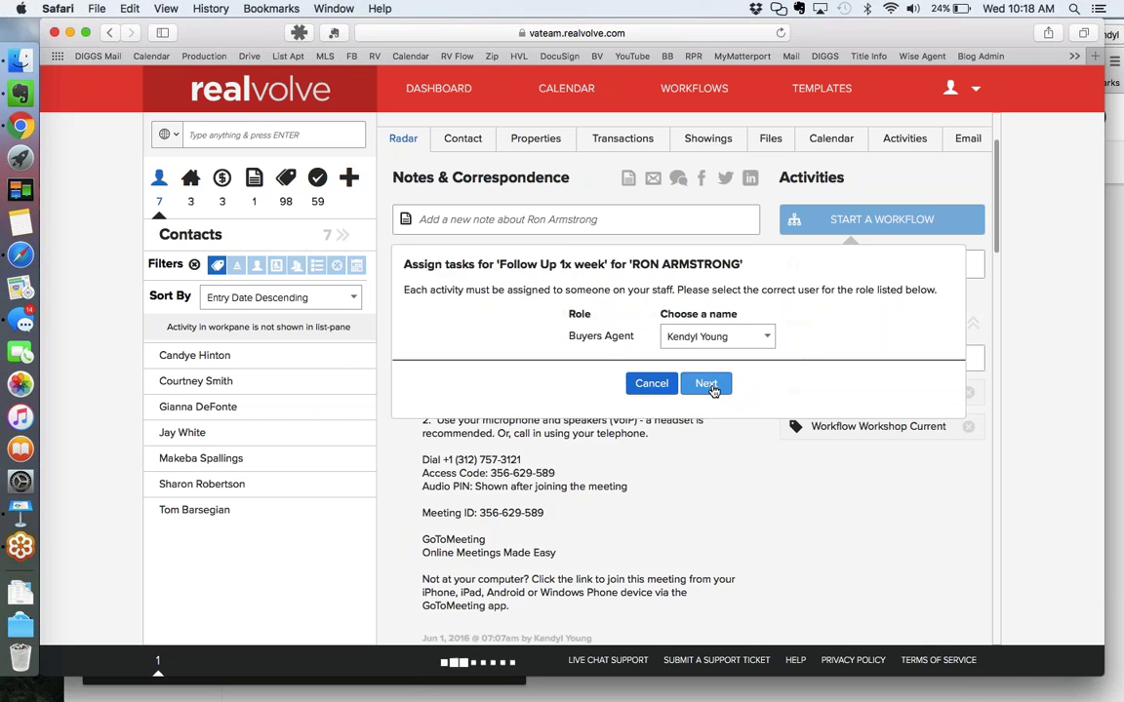
pyautogui.click(707, 384)
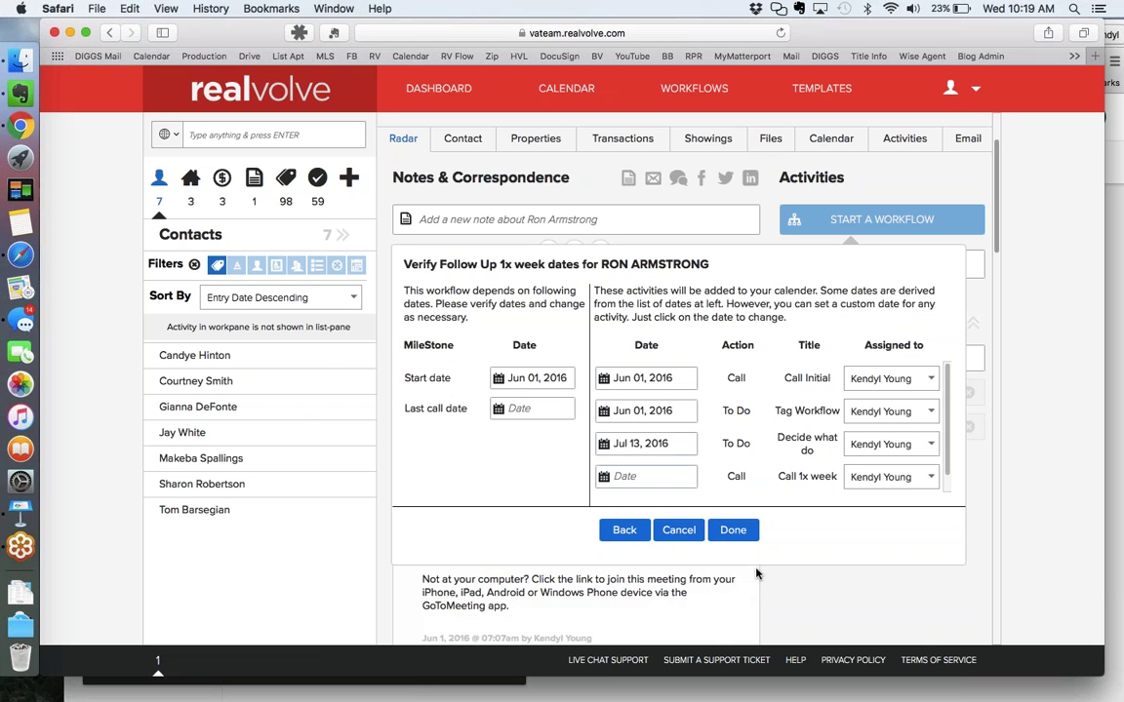
pyautogui.click(741, 533)
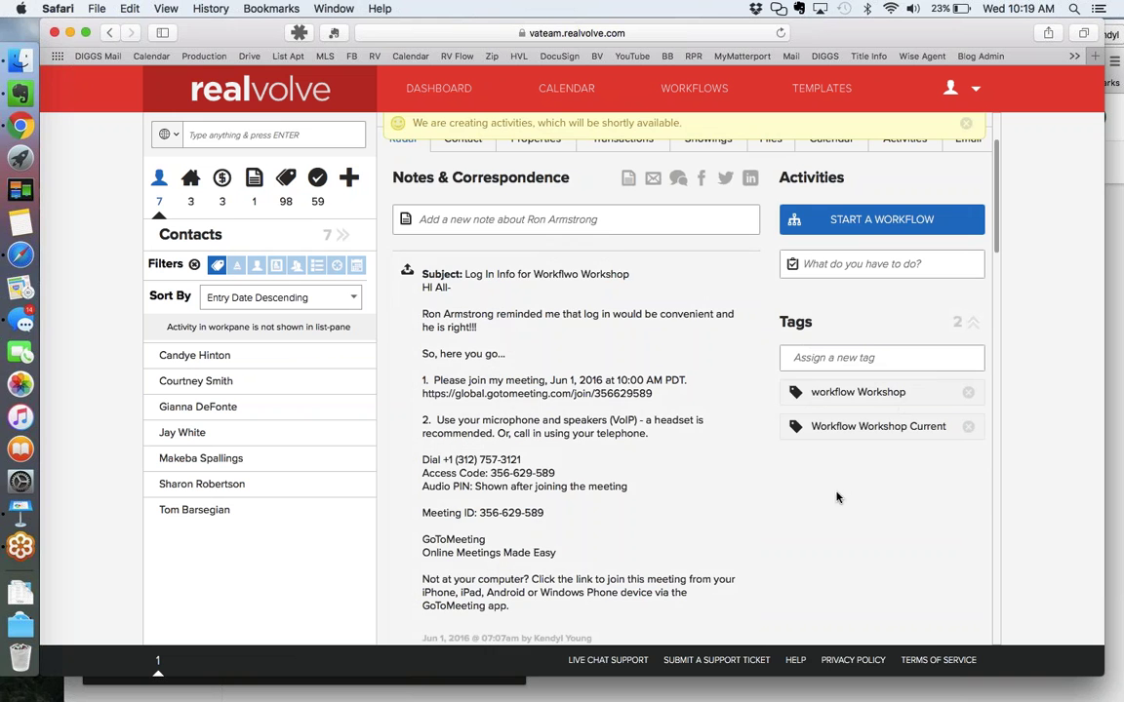
# Step: Open the contact's incomplete activities and review those the workflow has added
pyautogui.scroll(2, 767, 412)
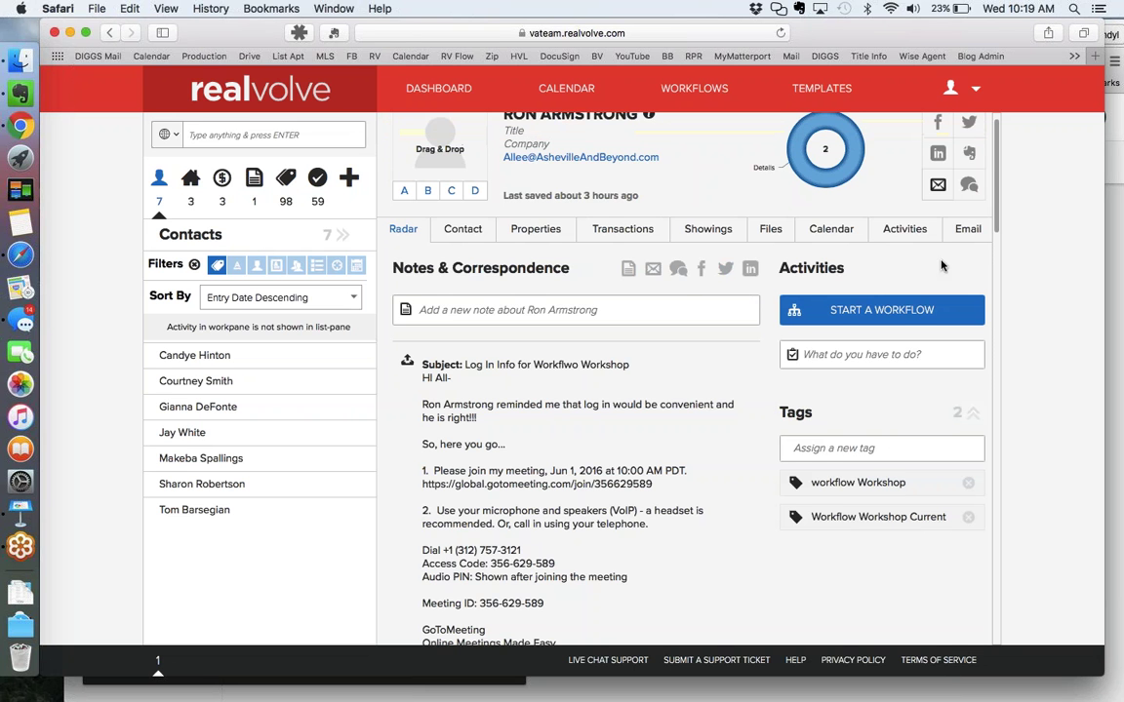
pyautogui.click(907, 234)
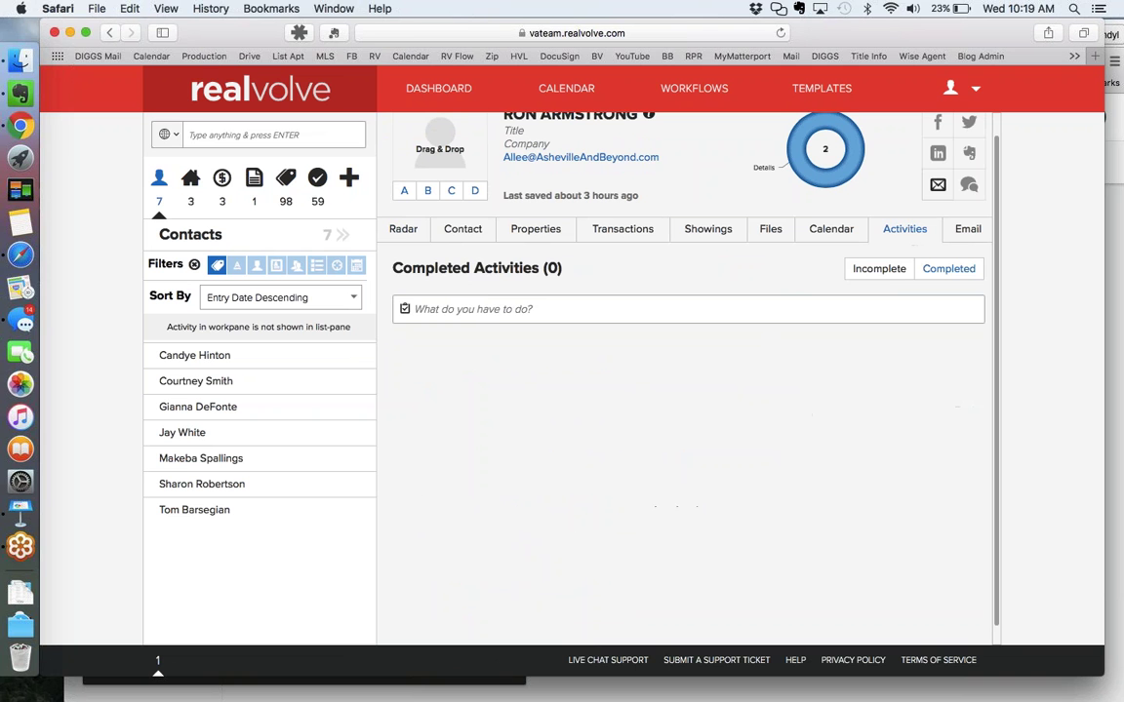
pyautogui.click(883, 271)
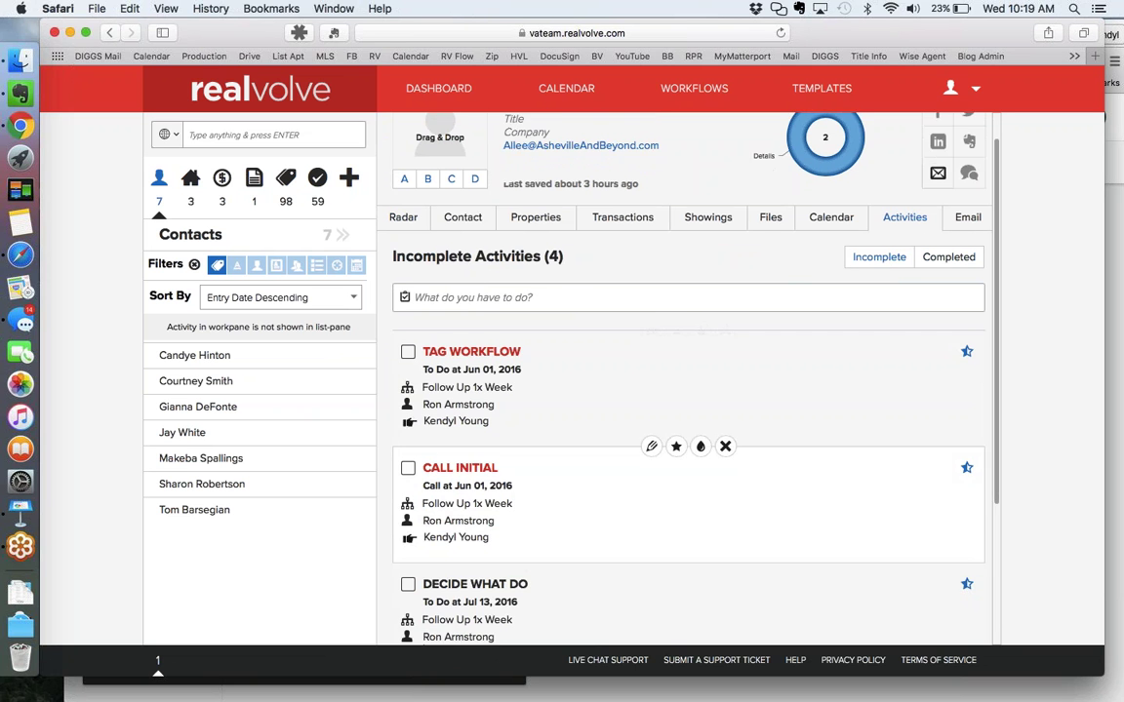
pyautogui.scroll(-3, 687, 351)
pyautogui.scroll(3, 687, 390)
pyautogui.scroll(-2, 688, 390)
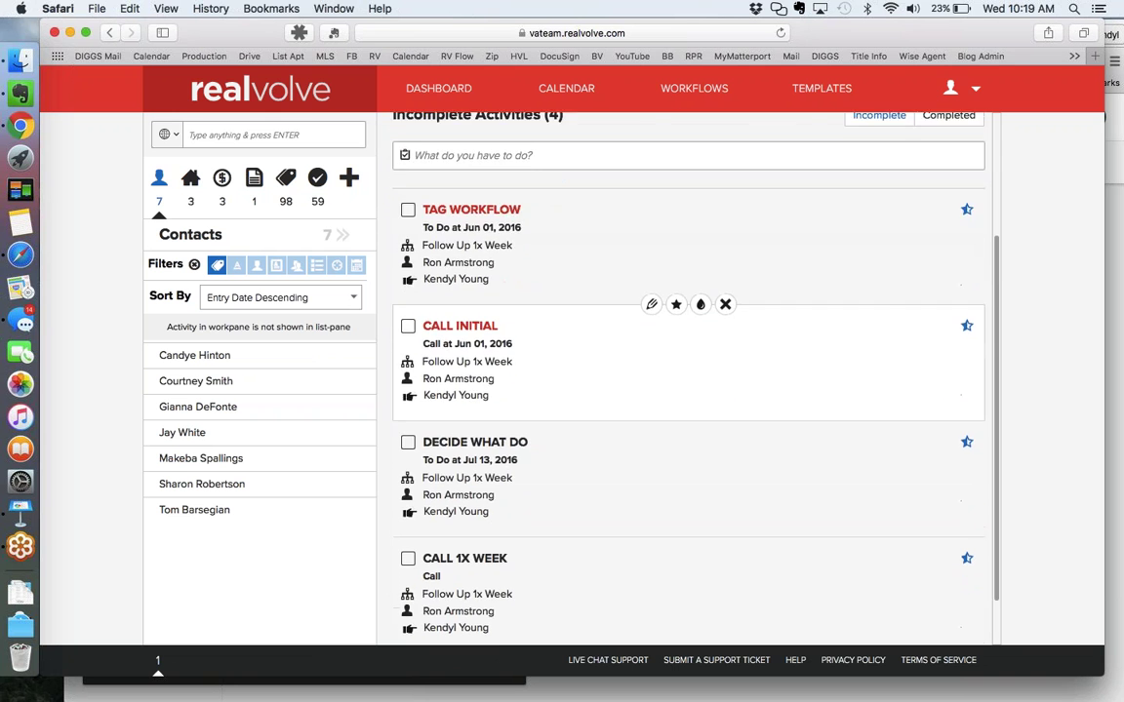
pyautogui.scroll(2, 687, 390)
pyautogui.scroll(1, 687, 390)
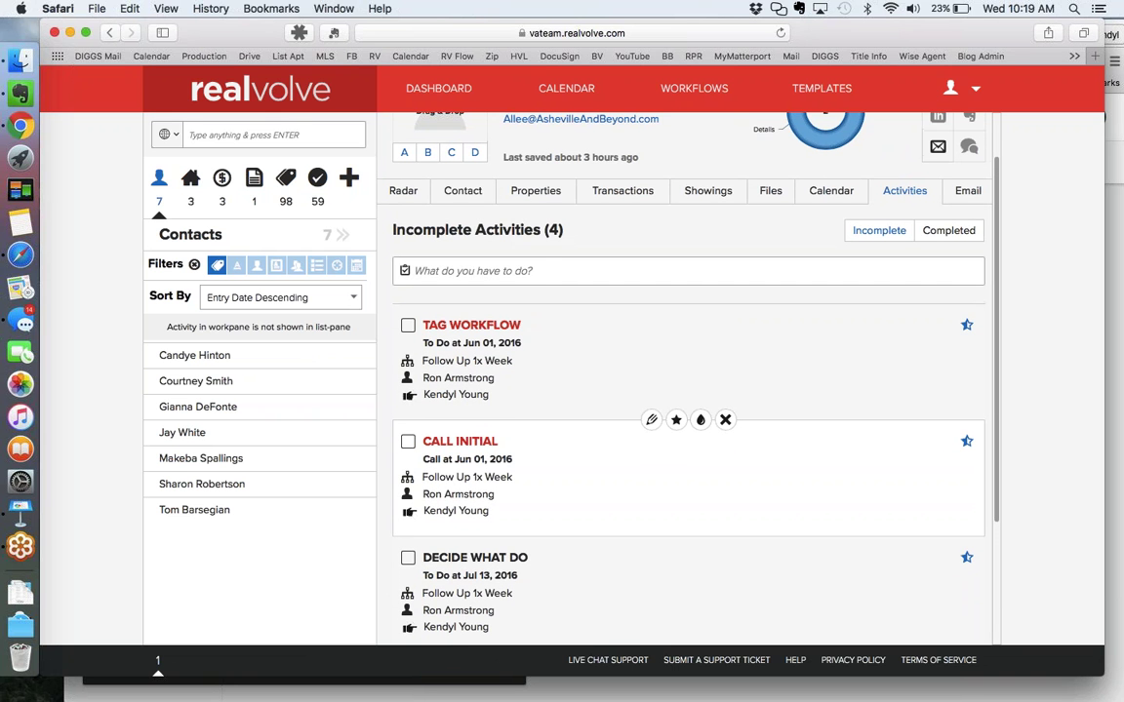
pyautogui.scroll(3, 687, 390)
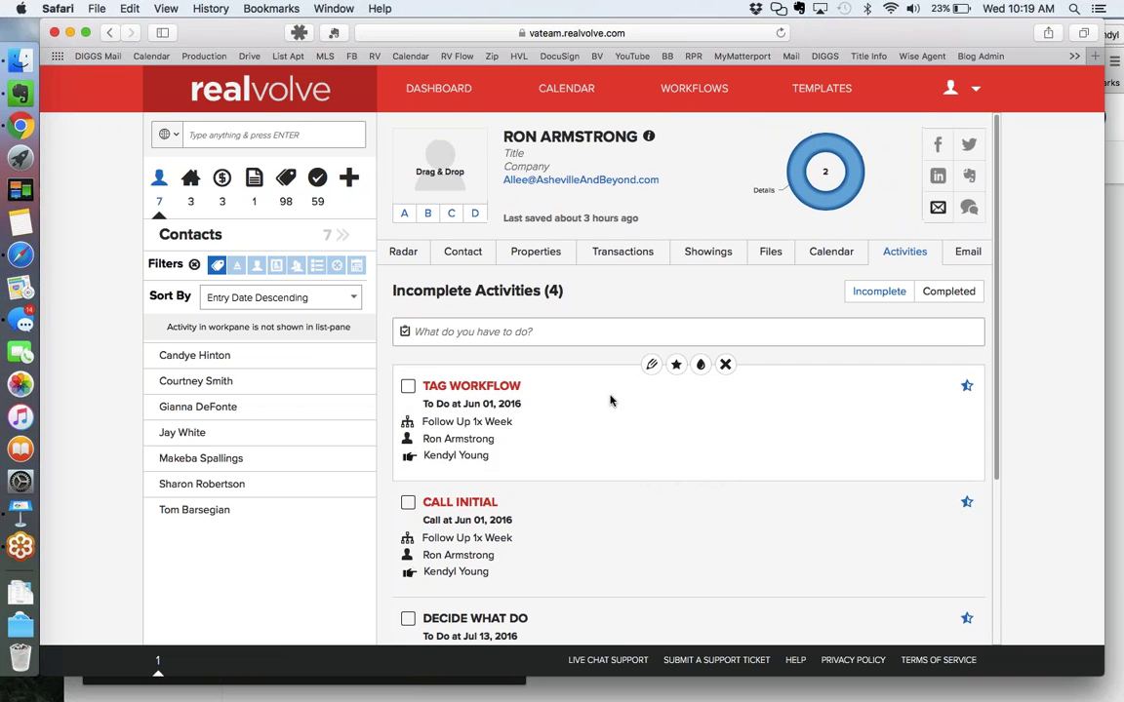
# Step: Go to the dashboard and complete the Tag Workflow activity by running its Tag workflow action
pyautogui.click(450, 95)
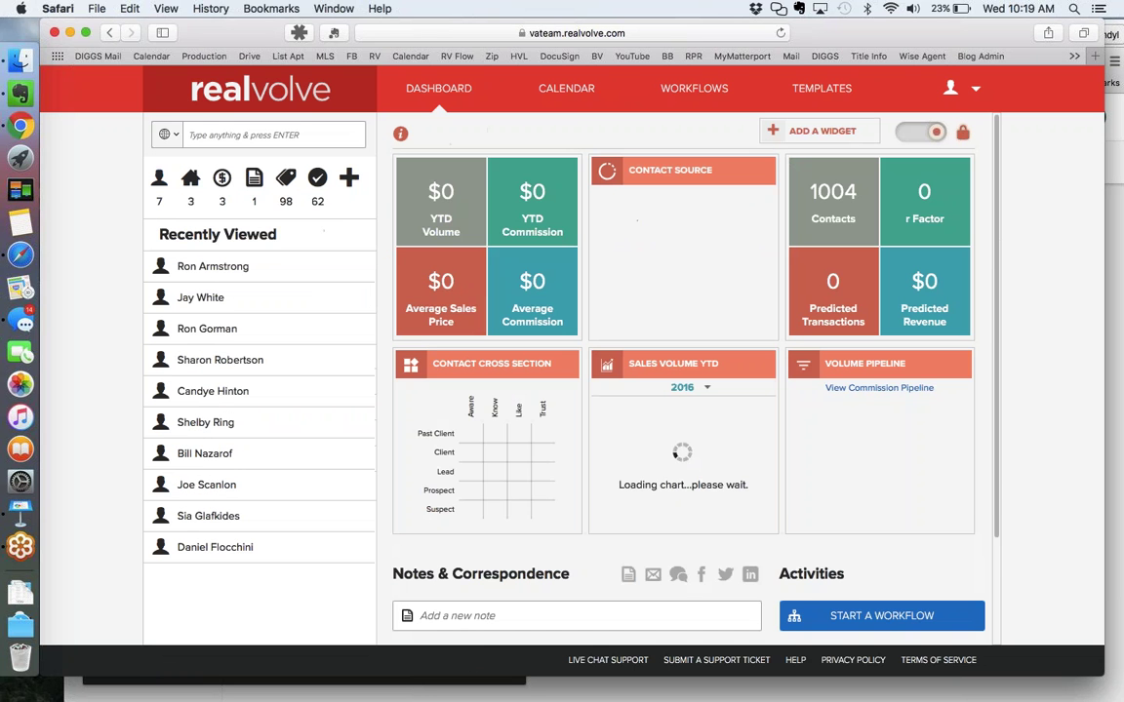
pyautogui.scroll(-5, 788, 385)
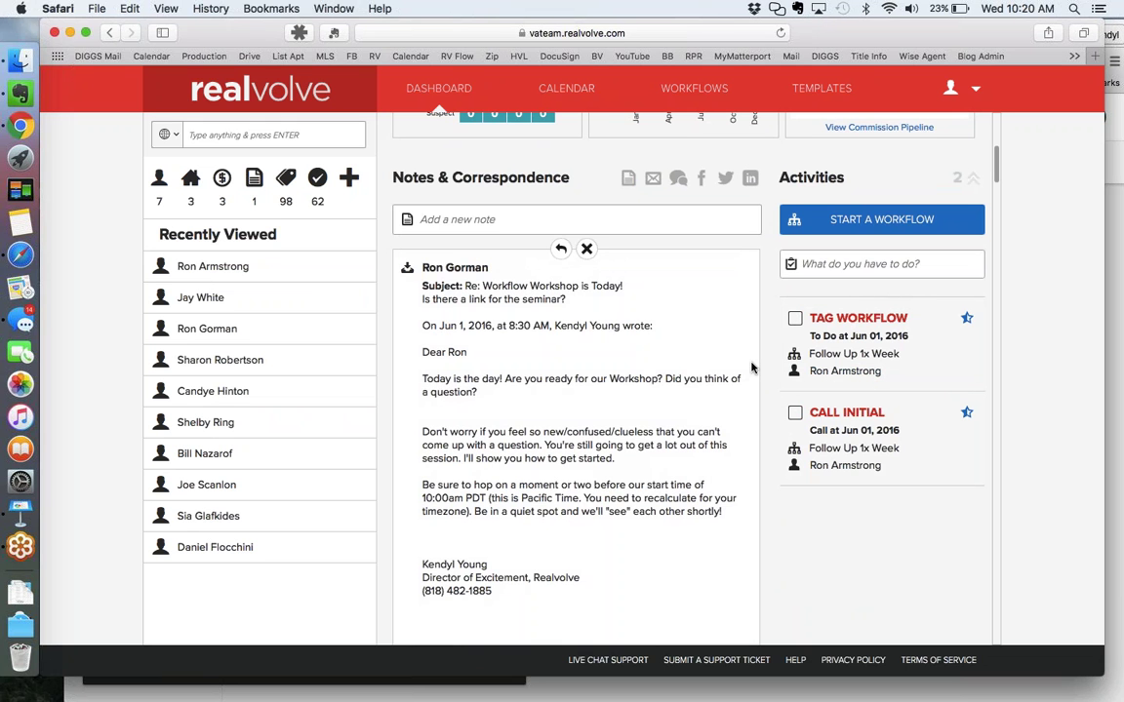
pyautogui.click(795, 320)
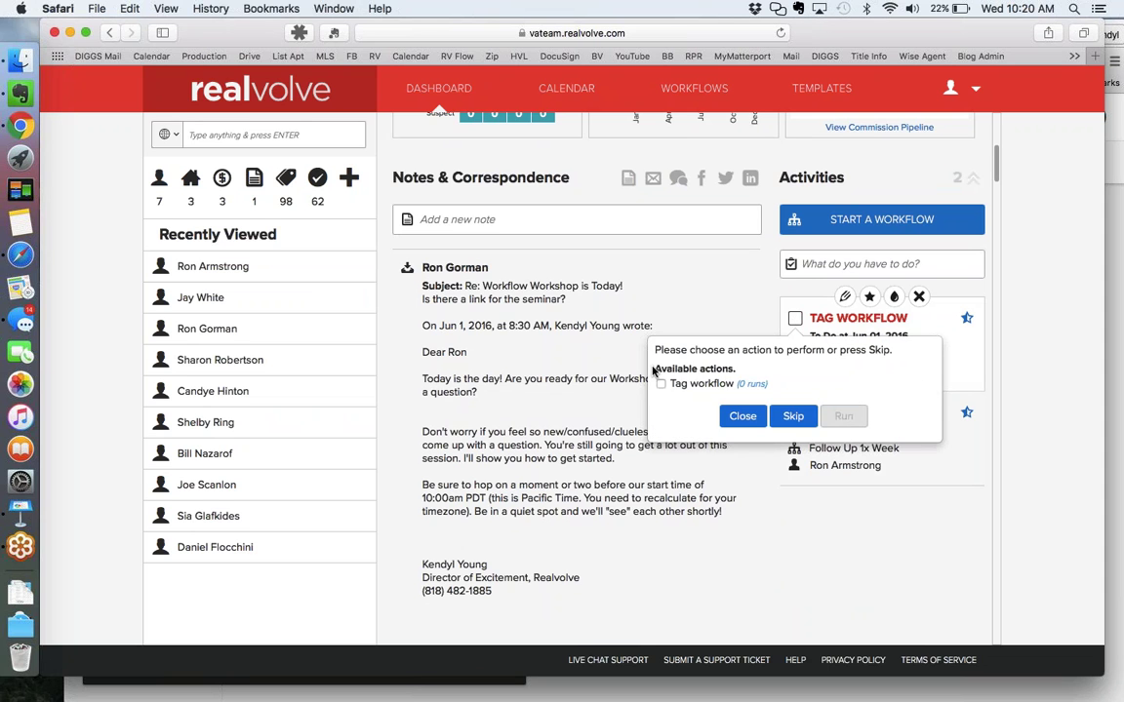
pyautogui.click(661, 384)
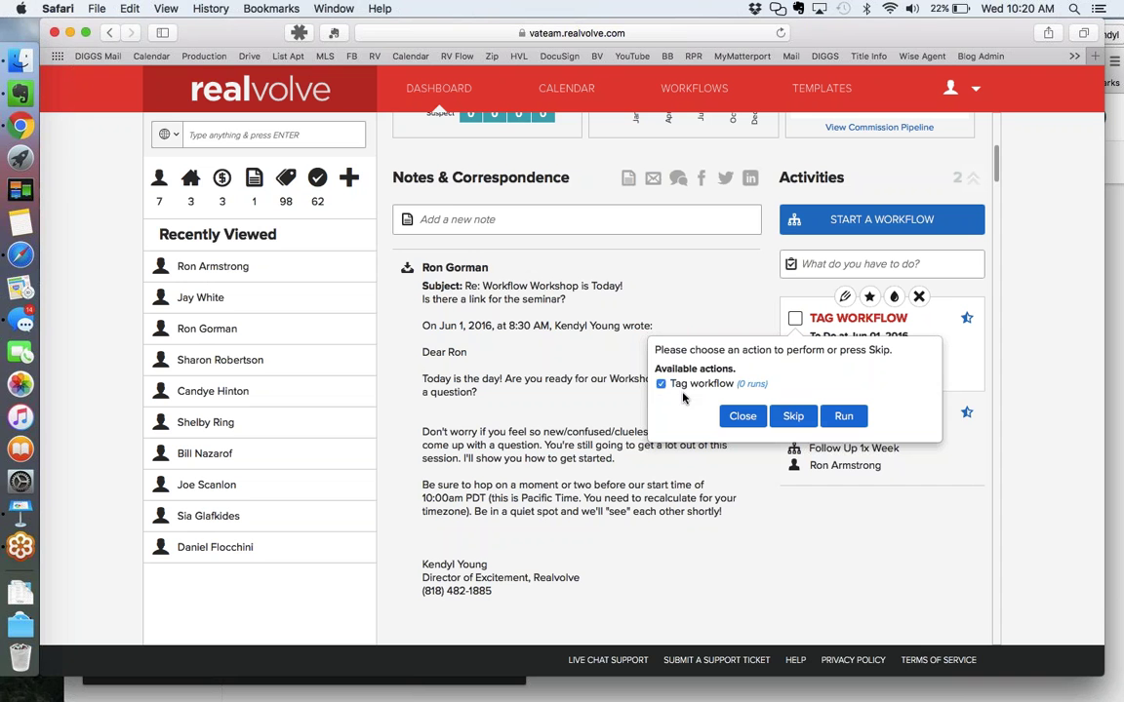
pyautogui.click(844, 416)
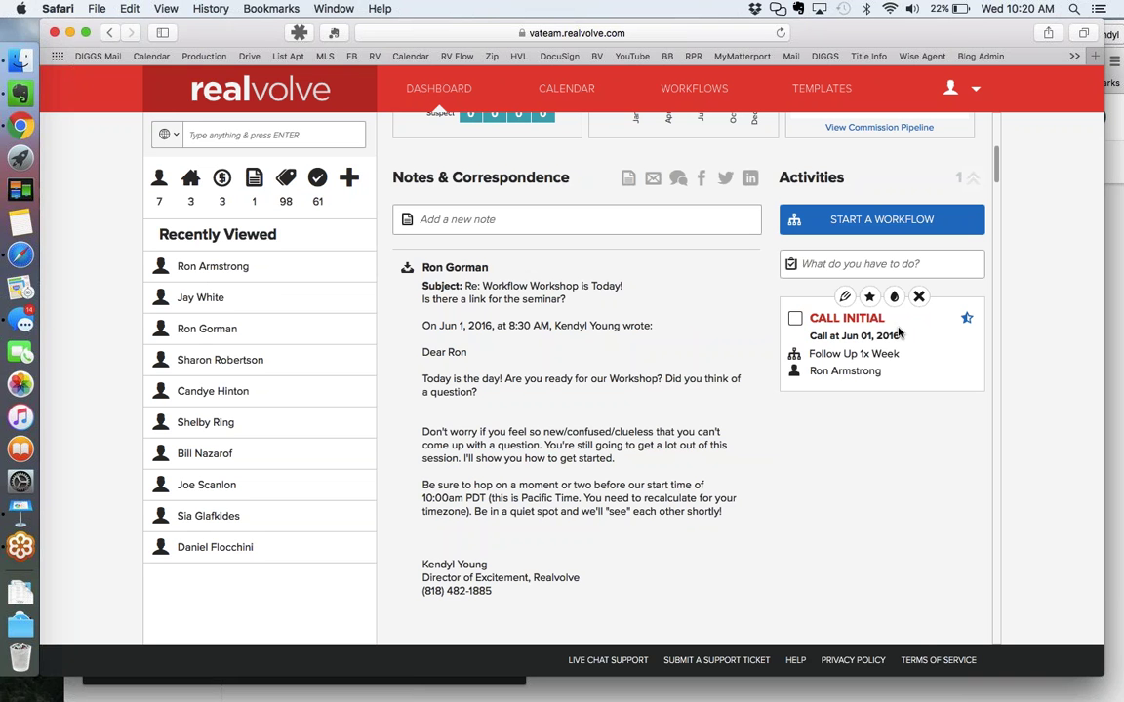
# Step: Open the Call Initial activity's checklist and enter the note "not ready to buy, call me next week"
pyautogui.click(795, 320)
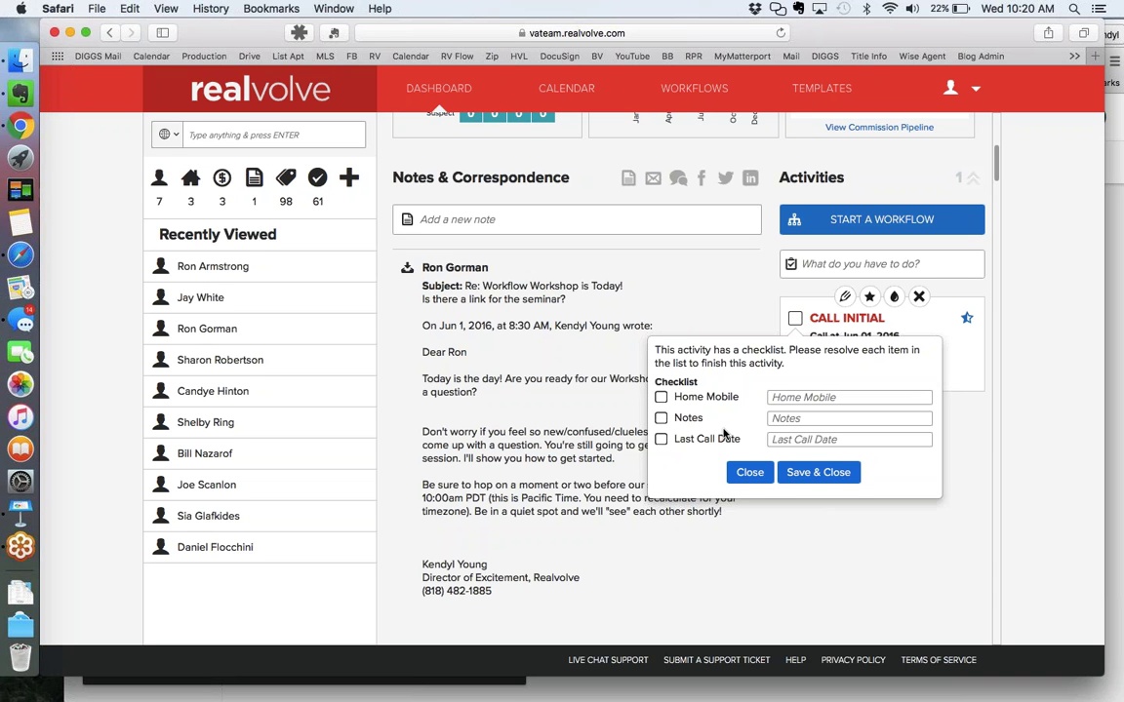
pyautogui.click(877, 395)
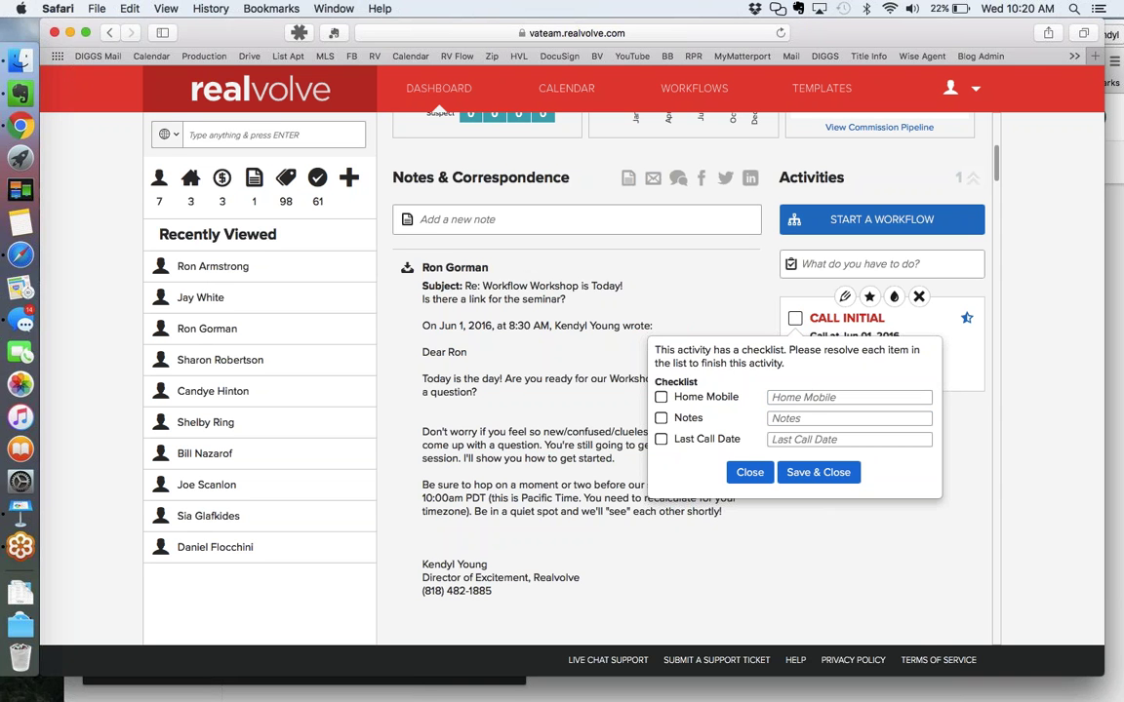
pyautogui.click(790, 418)
pyautogui.write('not ready to ')
pyautogui.write('buy yet')
pyautogui.press('BackSpace')
pyautogui.press('BackSpace')
pyautogui.press('BackSpace')
pyautogui.press('BackSpace')
pyautogui.write(', call me ')
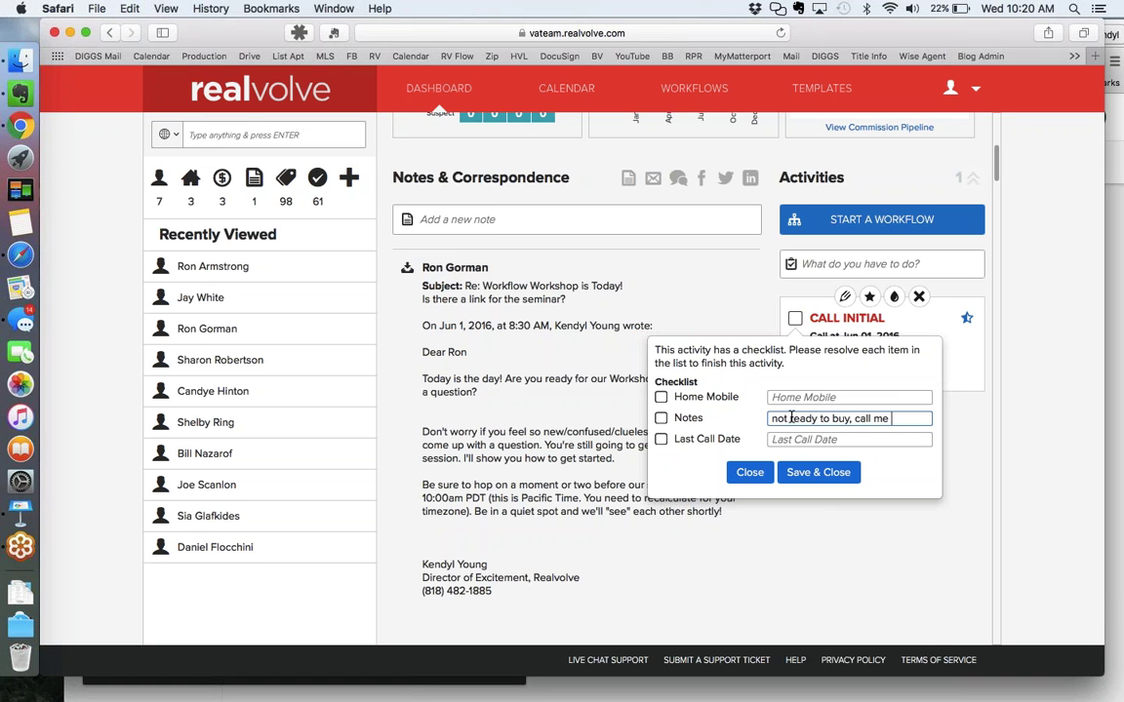
pyautogui.write('next week')
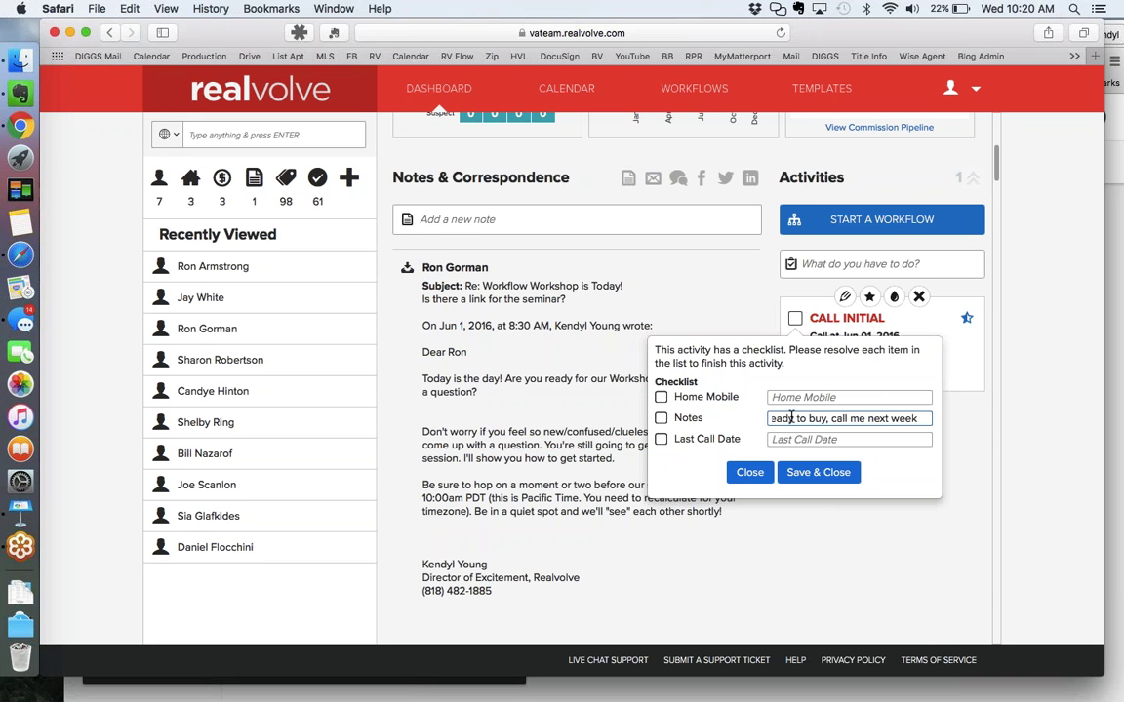
# Step: Set the Last Call Date to today, Jun 01, 2016, and save and close the Call Initial checklist
pyautogui.click(779, 440)
pyautogui.click(779, 440)
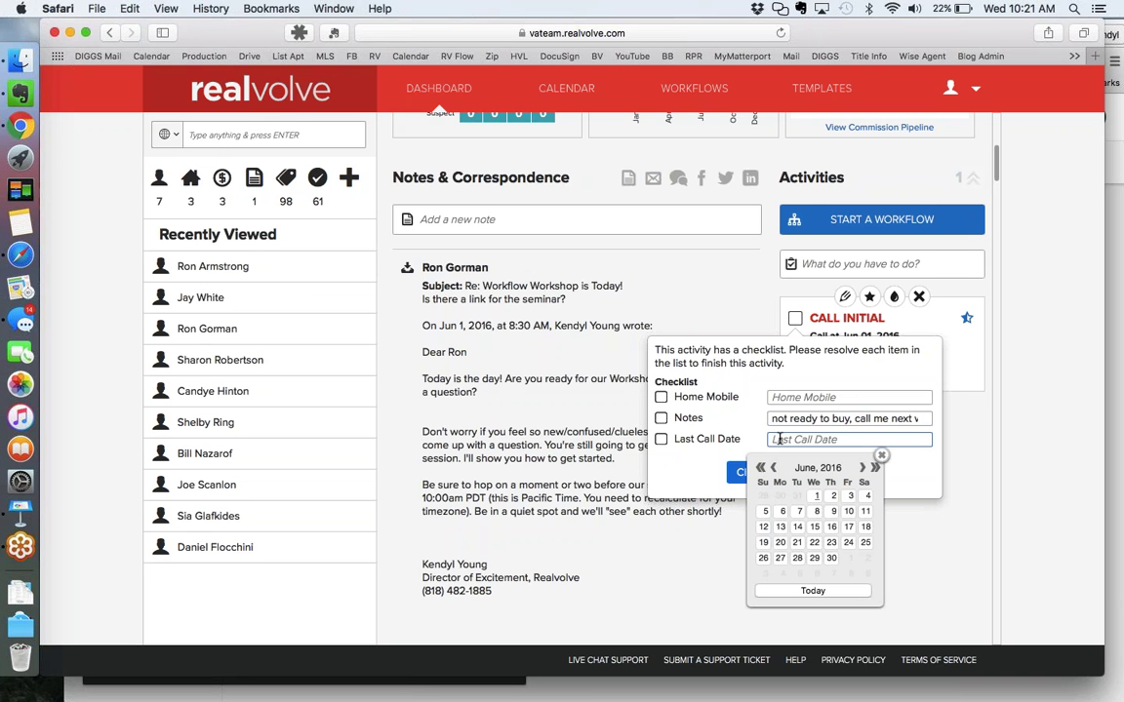
pyautogui.click(812, 591)
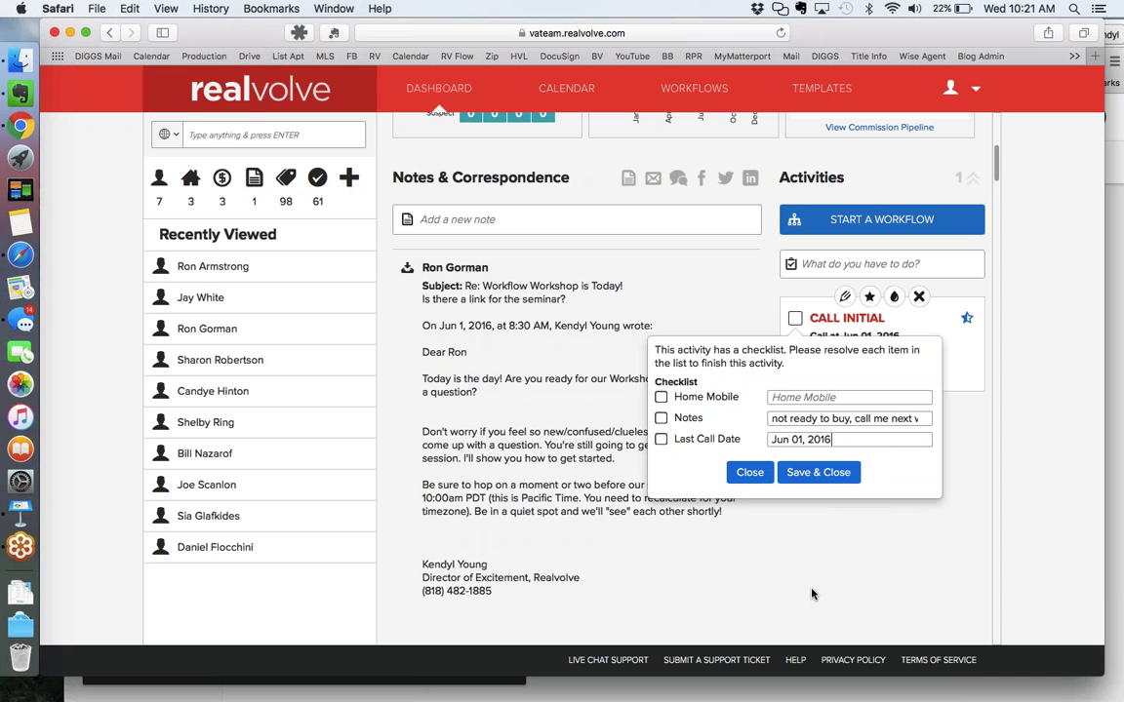
pyautogui.click(839, 476)
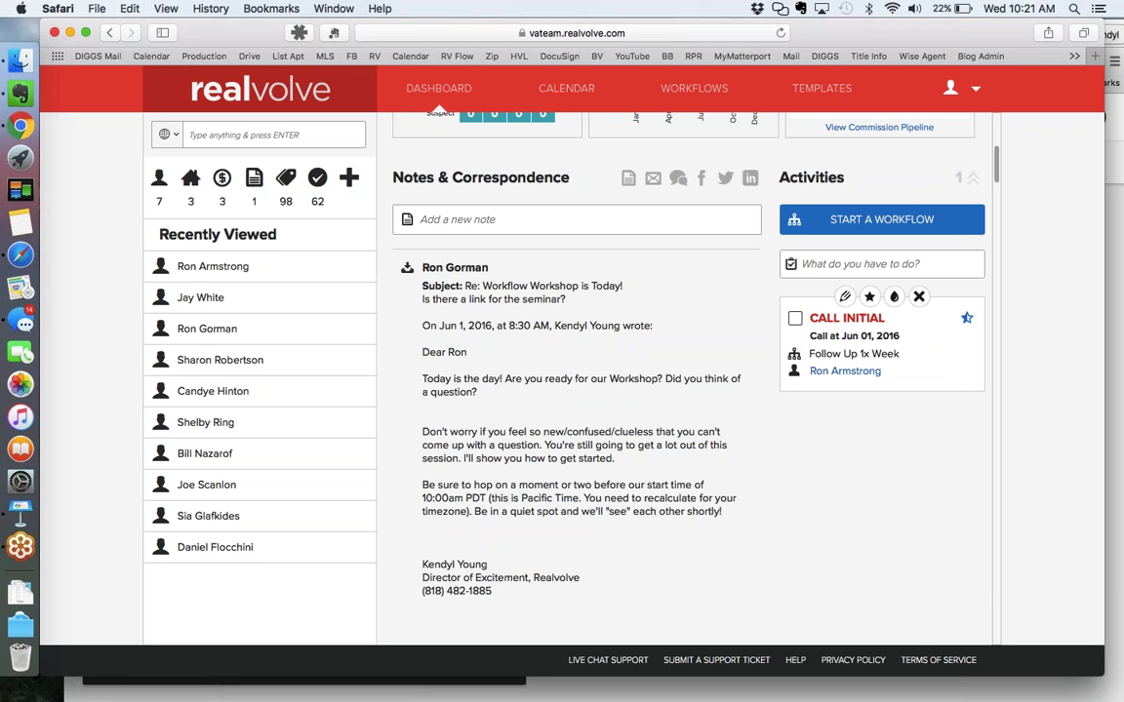
# Step: Open the contact from the Call Initial activity and review the saved note, the tags and the incomplete activities
pyautogui.click(845, 371)
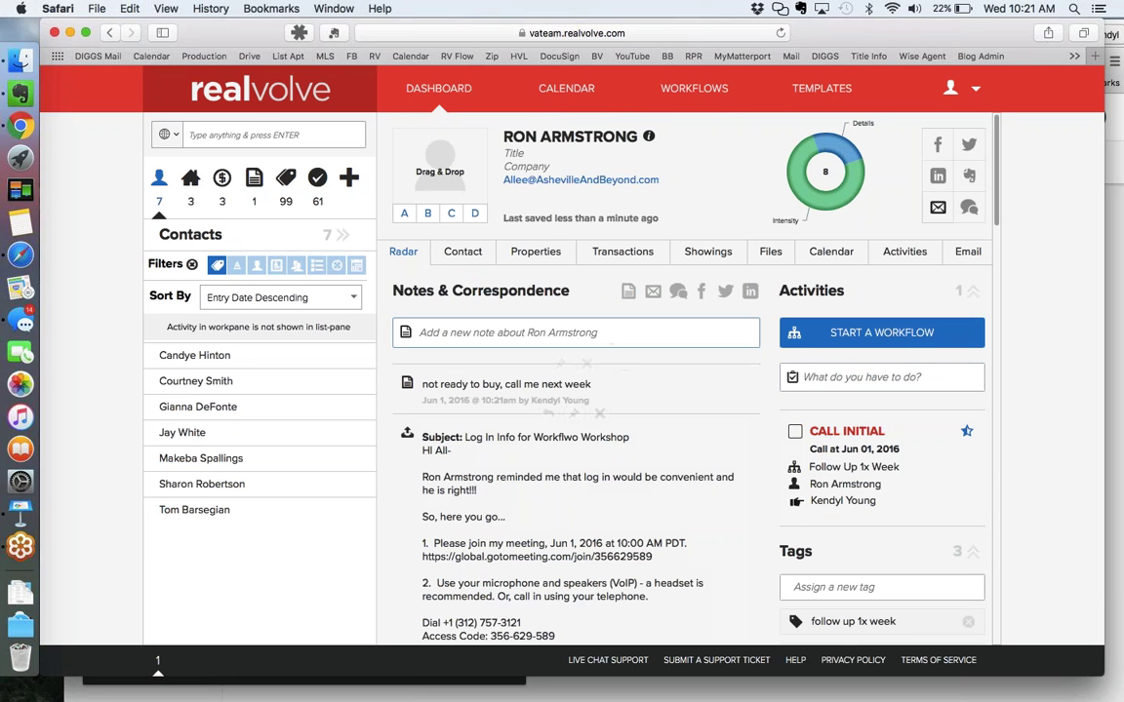
pyautogui.scroll(-5, 837, 388)
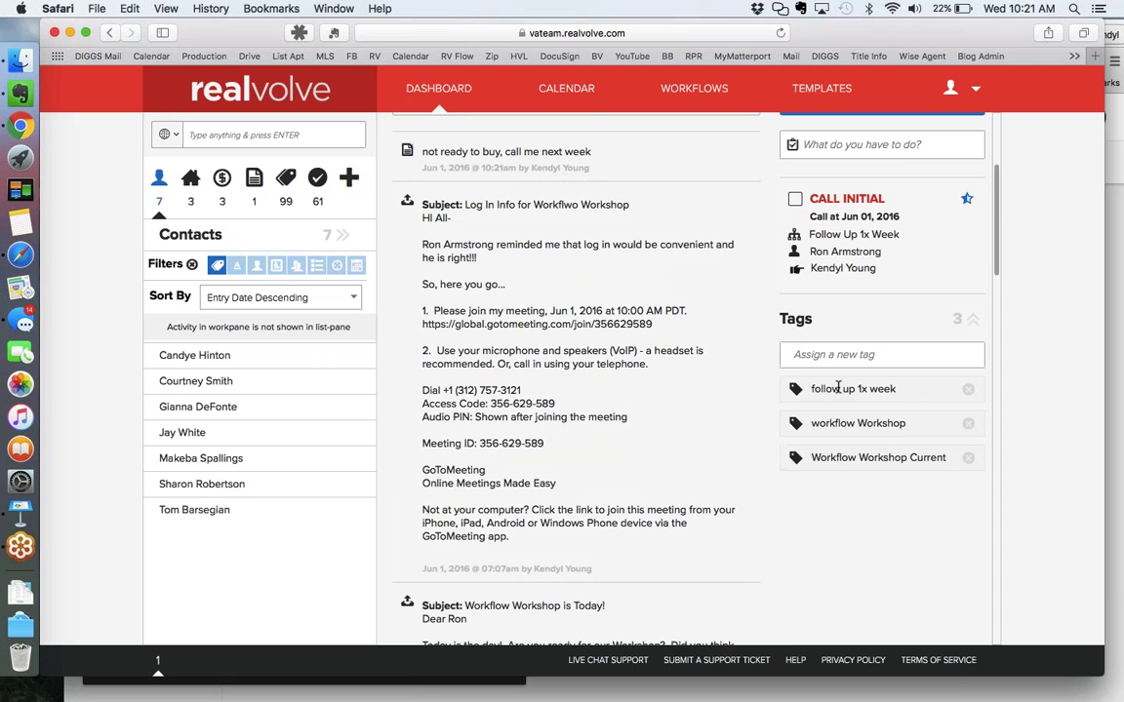
pyautogui.scroll(5, 909, 262)
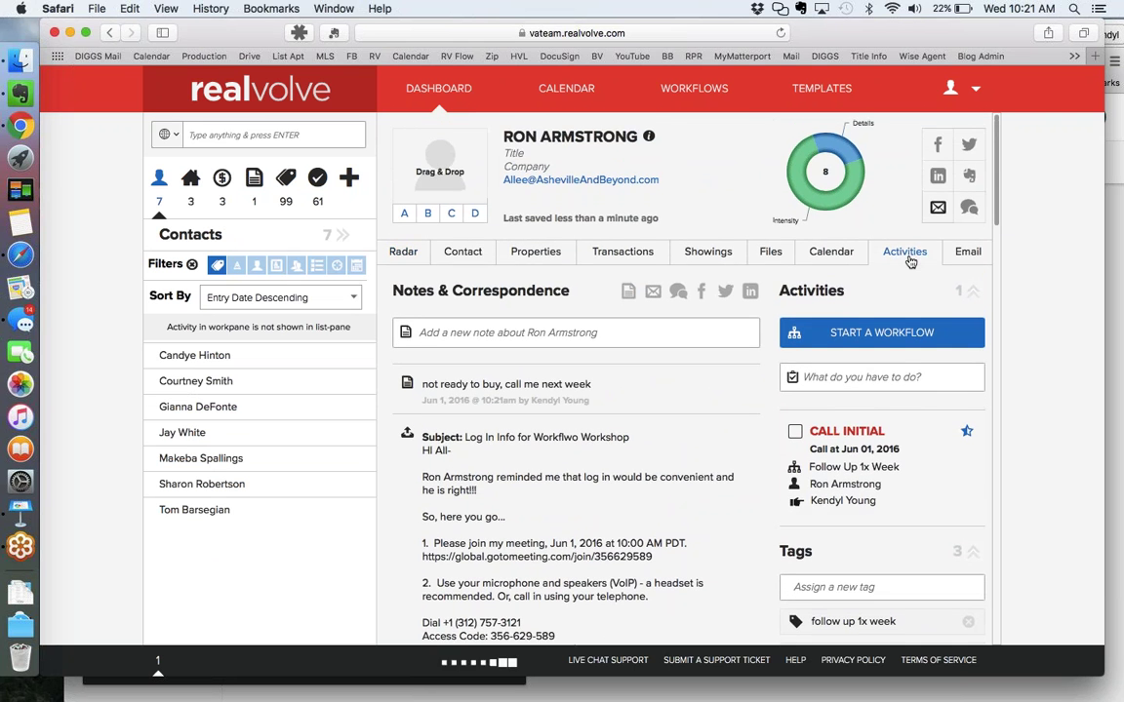
pyautogui.click(907, 258)
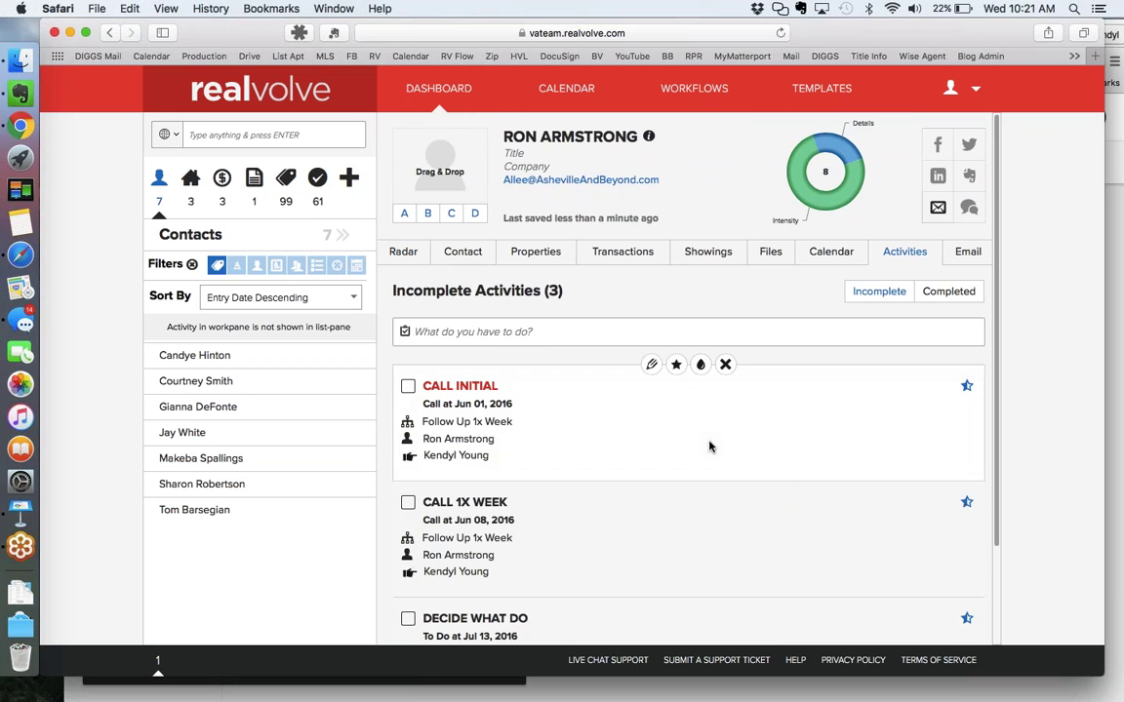
pyautogui.scroll(-2, 710, 447)
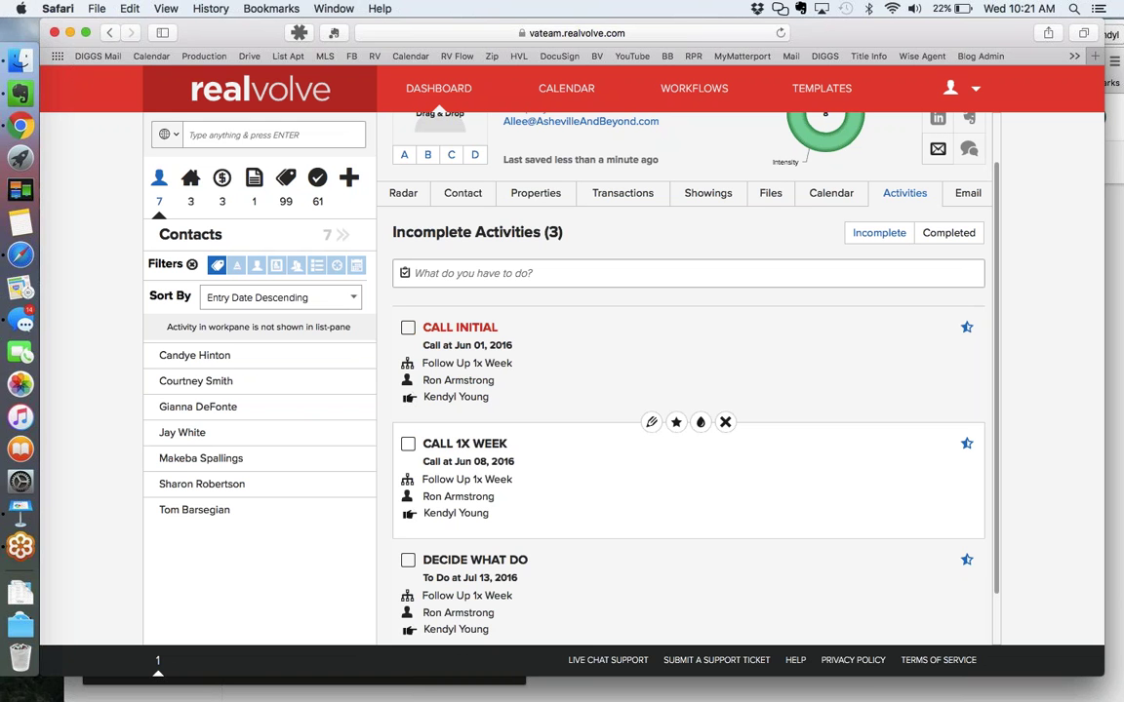
# Step: Open the Call 1x Week activity's checklist, set the Last Call Date to Jun 08, 2016, and save and close it
pyautogui.click(408, 444)
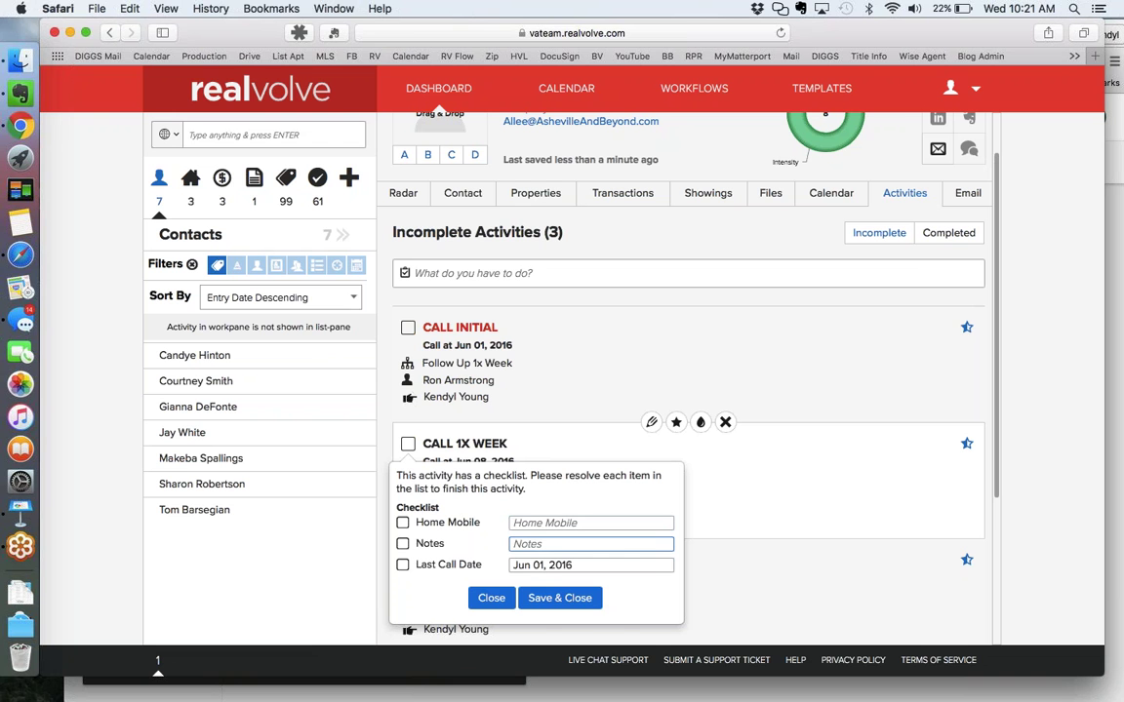
pyautogui.press('Tab')
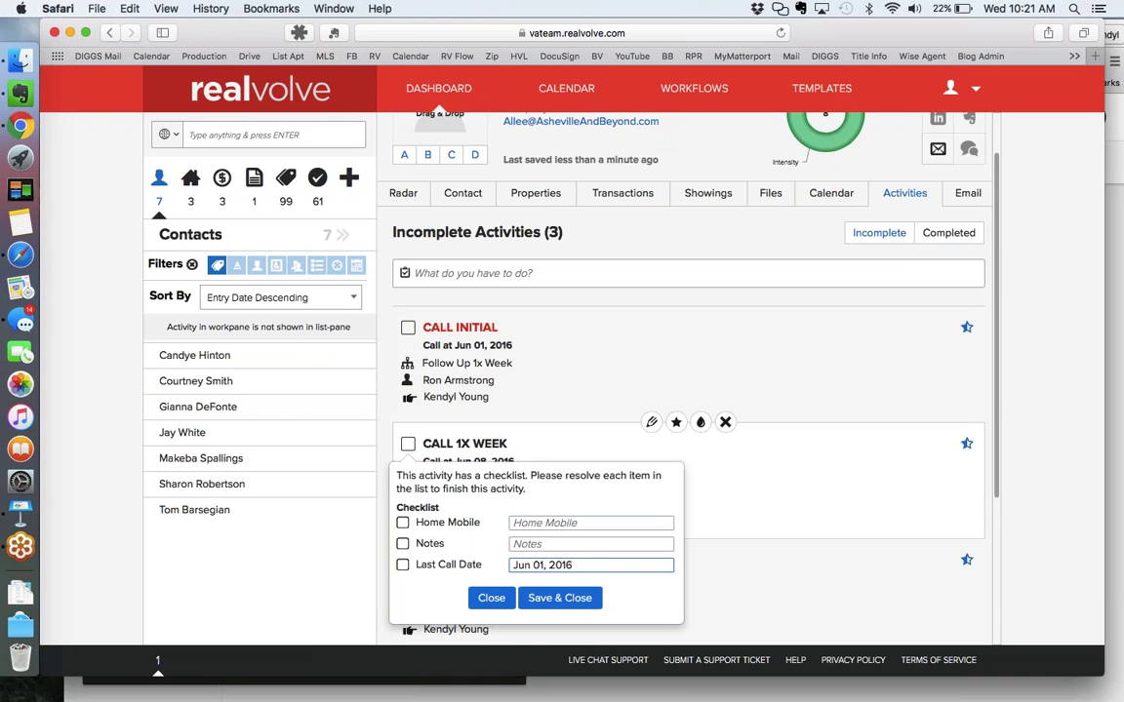
pyautogui.click(582, 563)
pyautogui.scroll(-2, 583, 563)
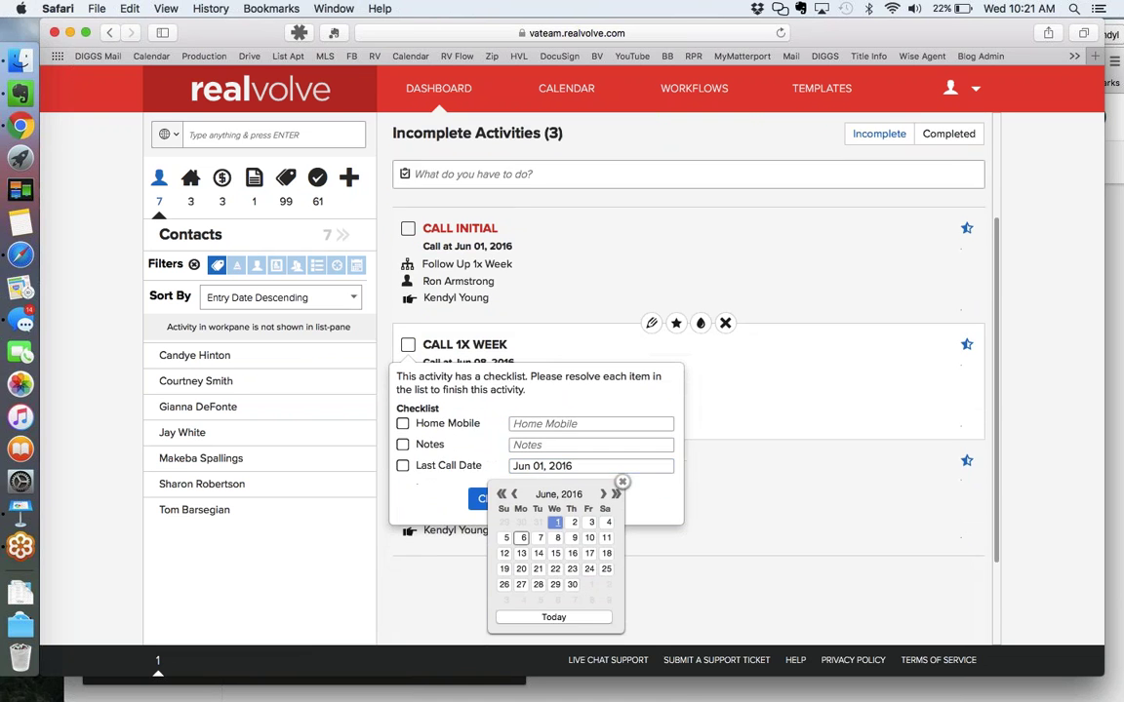
pyautogui.click(539, 543)
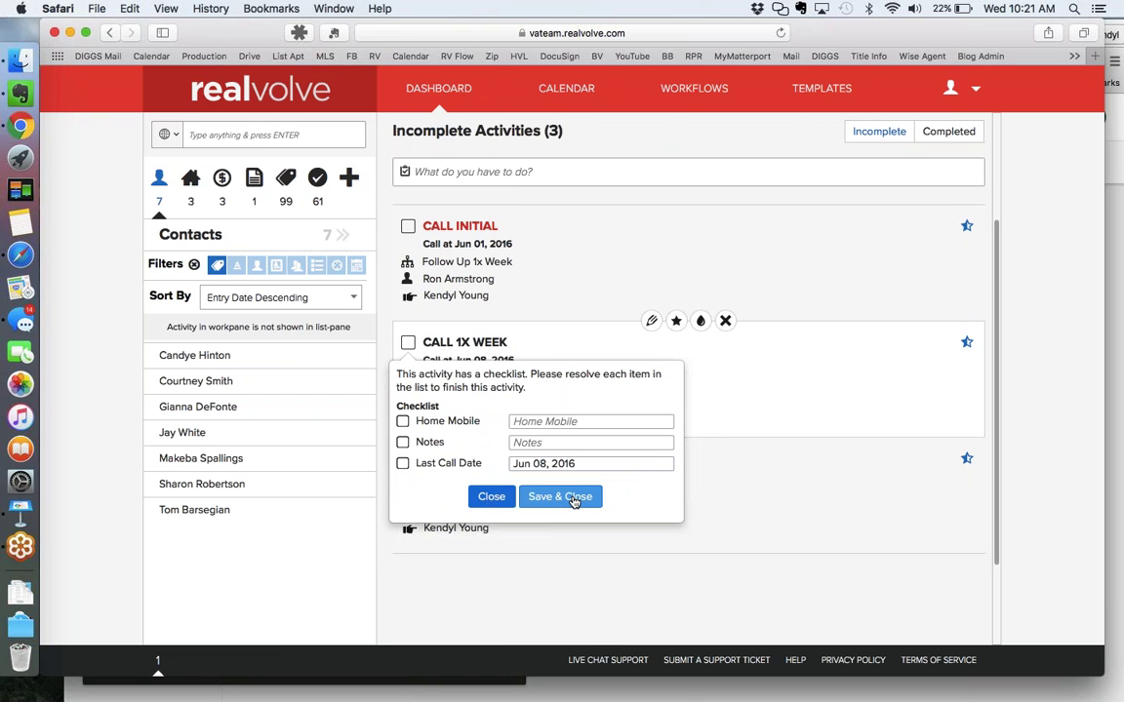
pyautogui.click(566, 497)
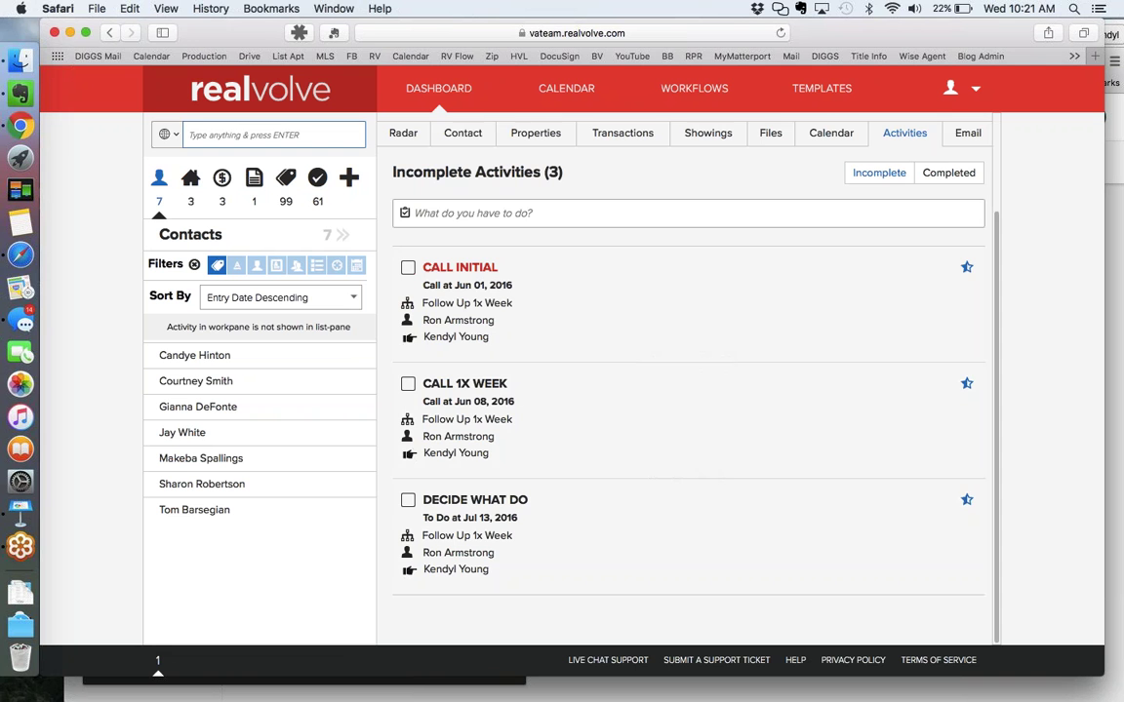
# Step: Review the contact's incomplete activities and the notes and tags on its Radar page
pyautogui.scroll(3, 692, 328)
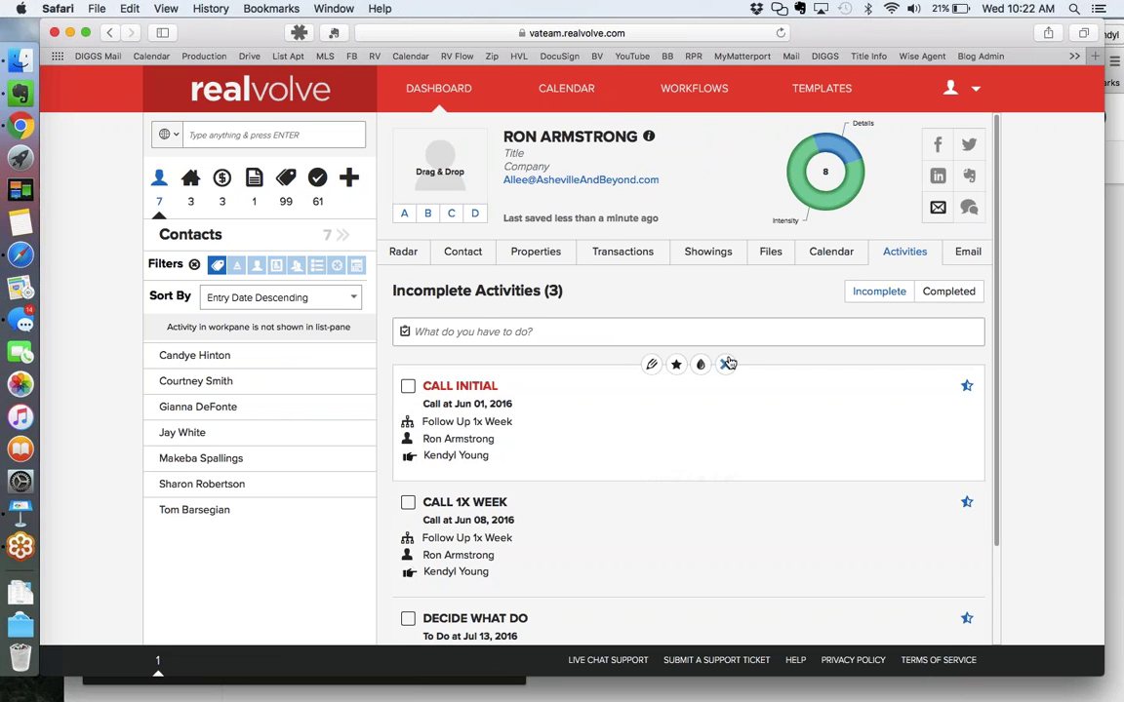
pyautogui.hotkey('ctrl', 'Right')
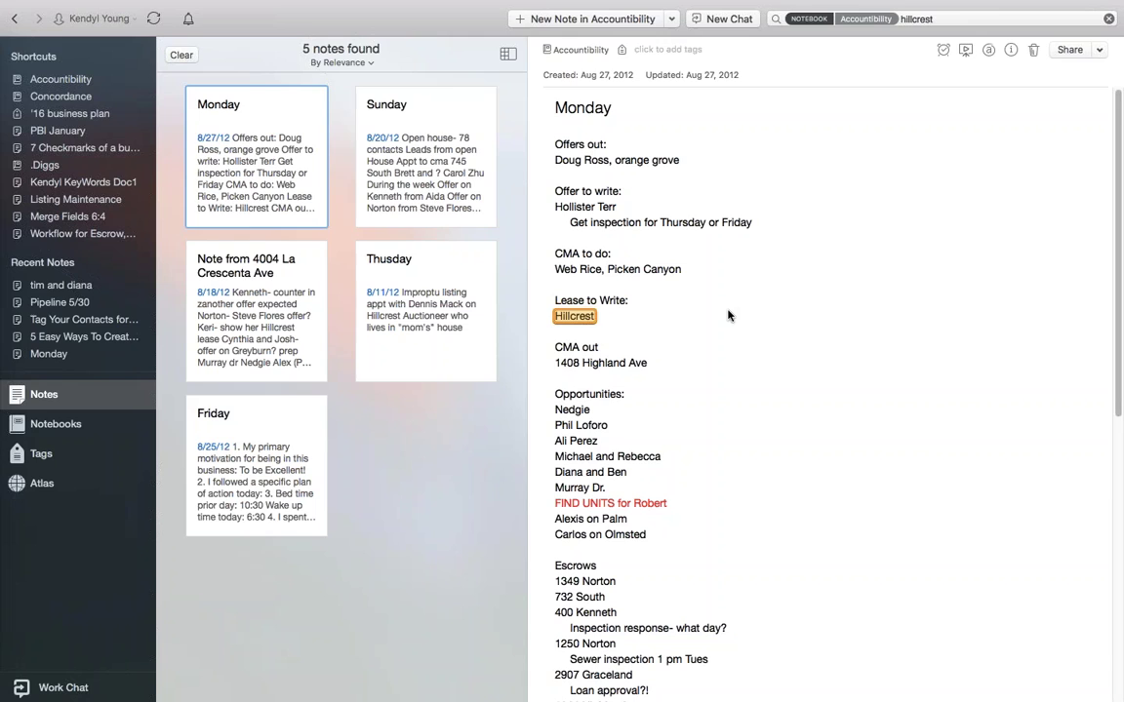
pyautogui.hotkey('ctrl', 'Left')
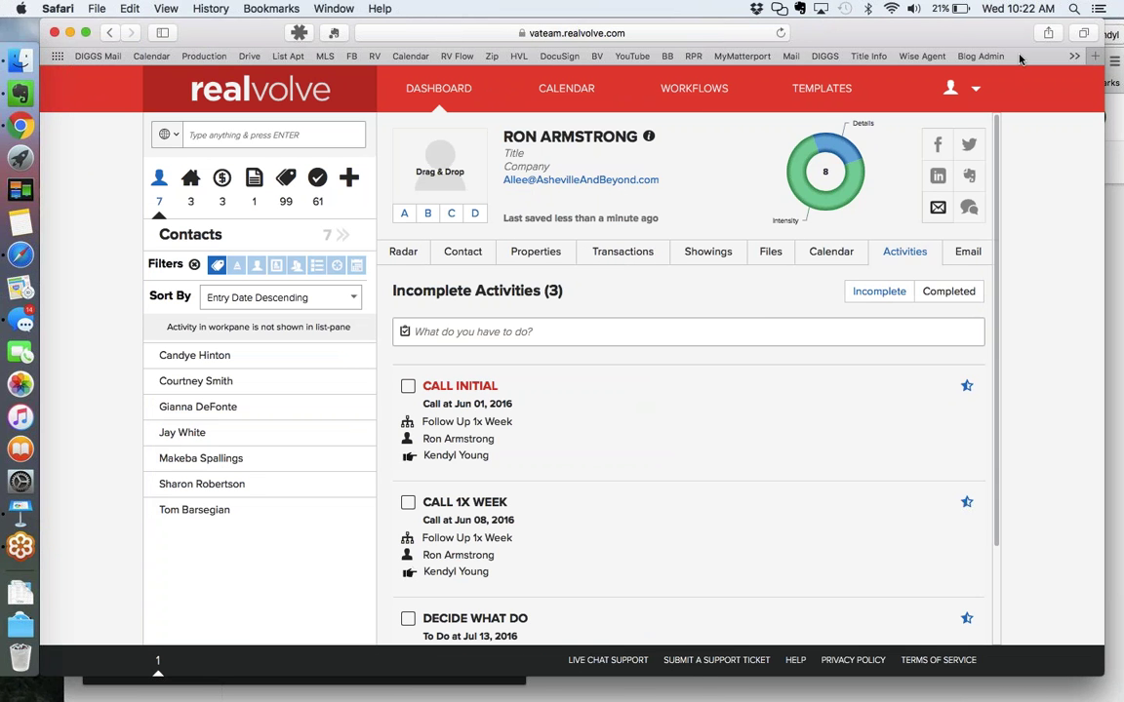
pyautogui.moveTo(645, 522)
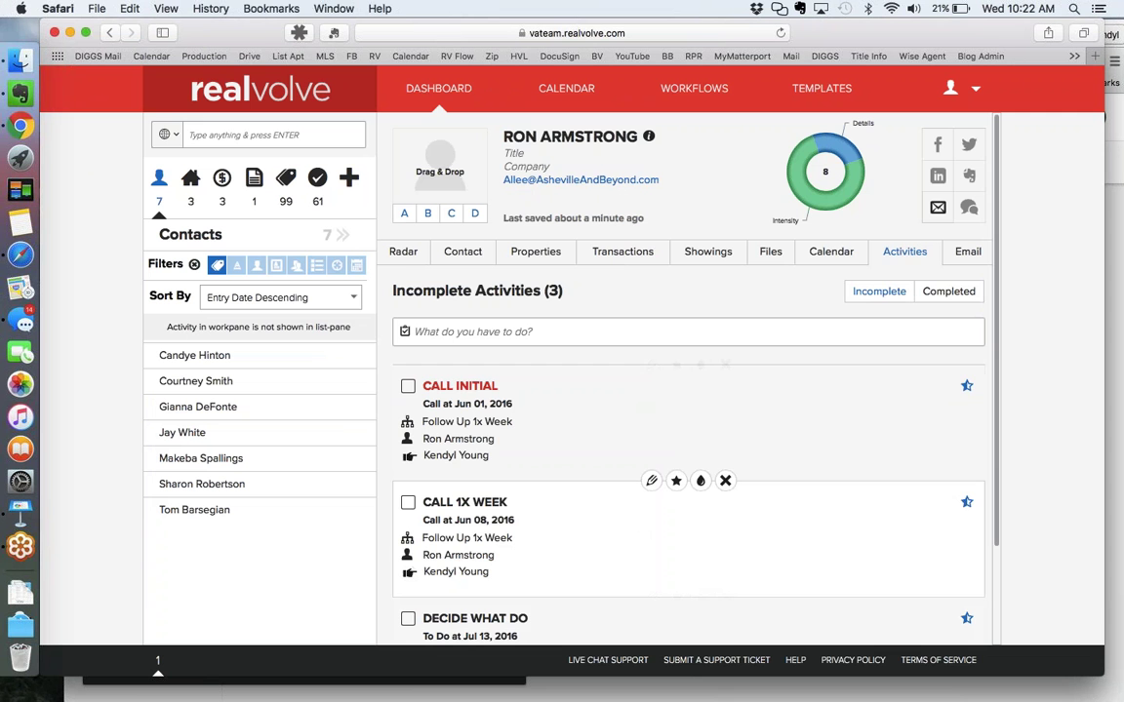
pyautogui.click(399, 254)
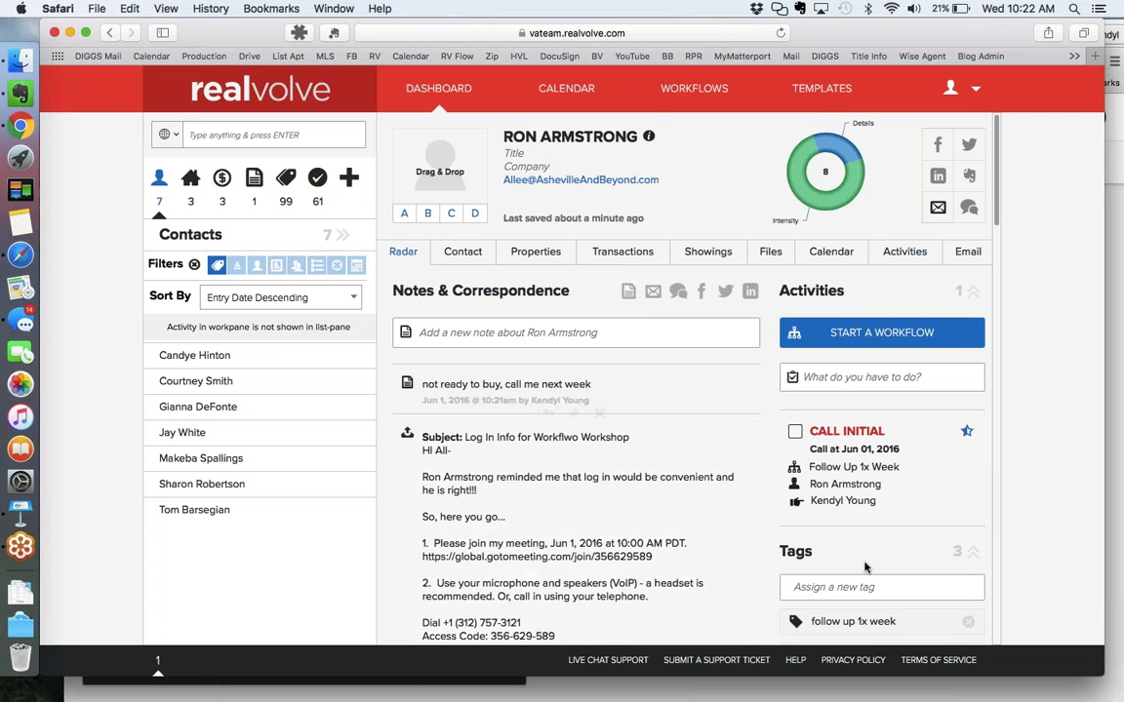
pyautogui.scroll(-3, 865, 569)
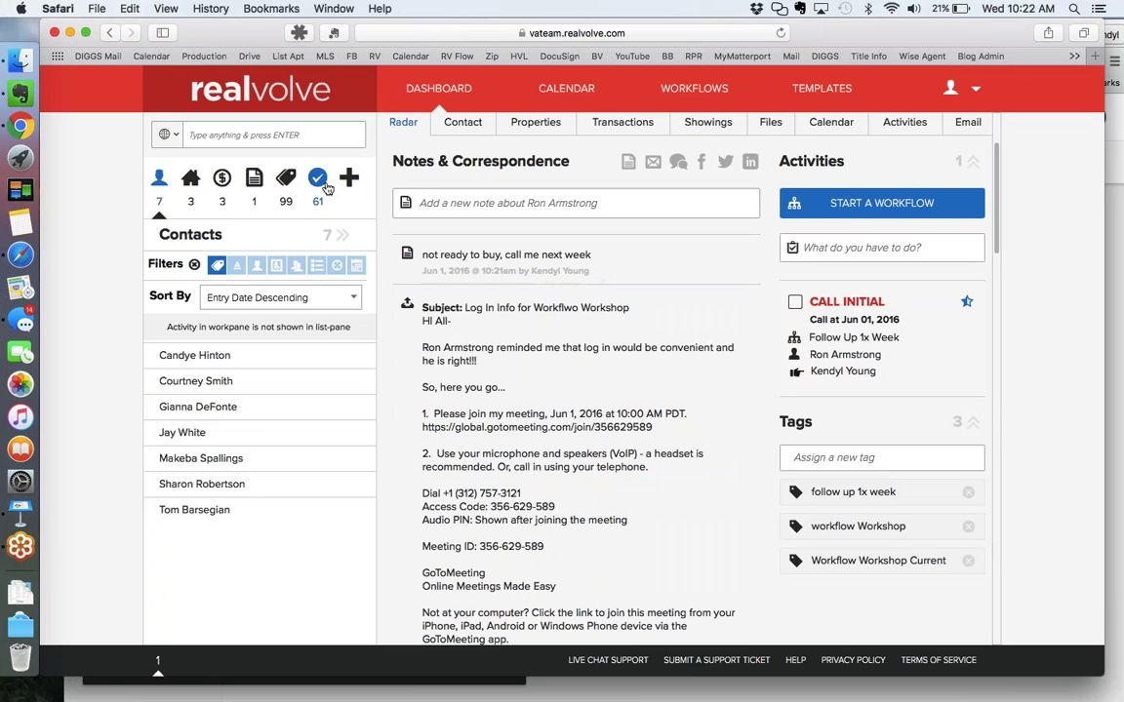
# Step: Return to the contacts list and clear its active filters
pyautogui.click(163, 184)
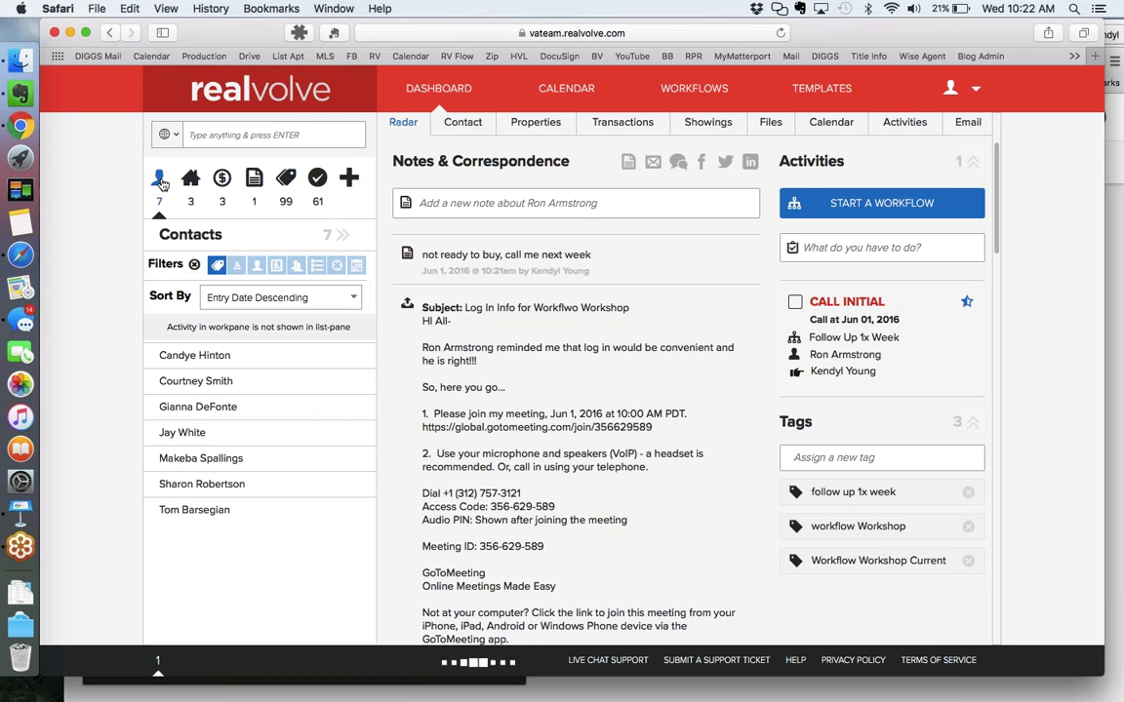
pyautogui.click(192, 266)
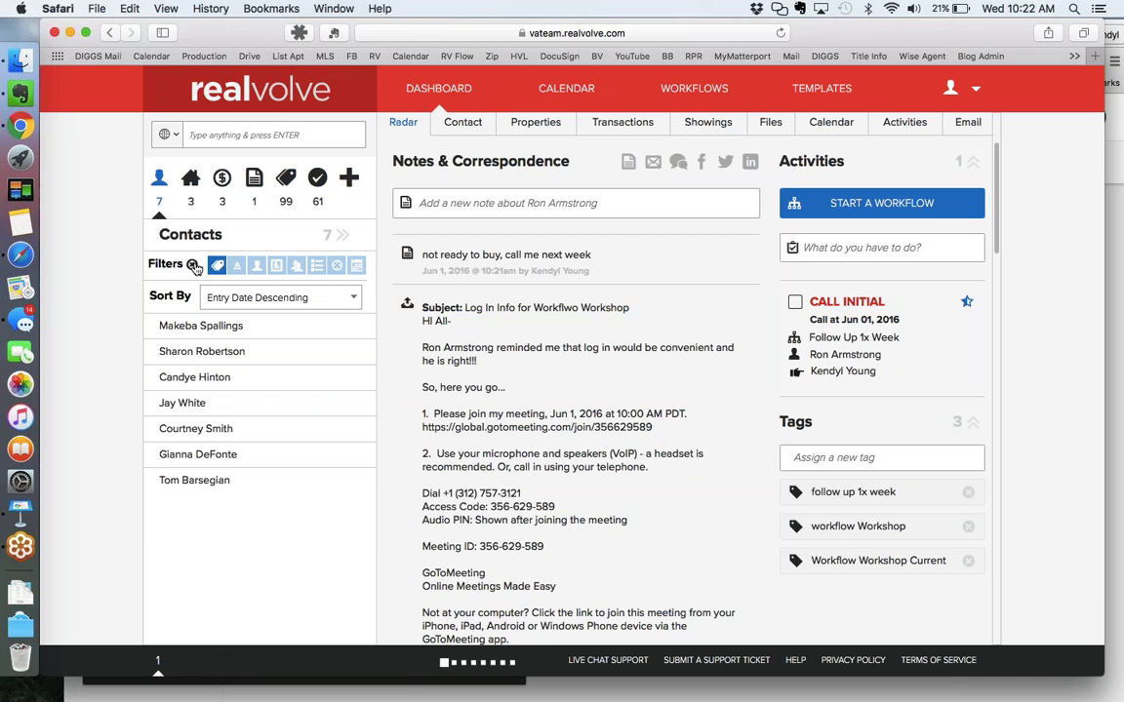
pyautogui.click(279, 134)
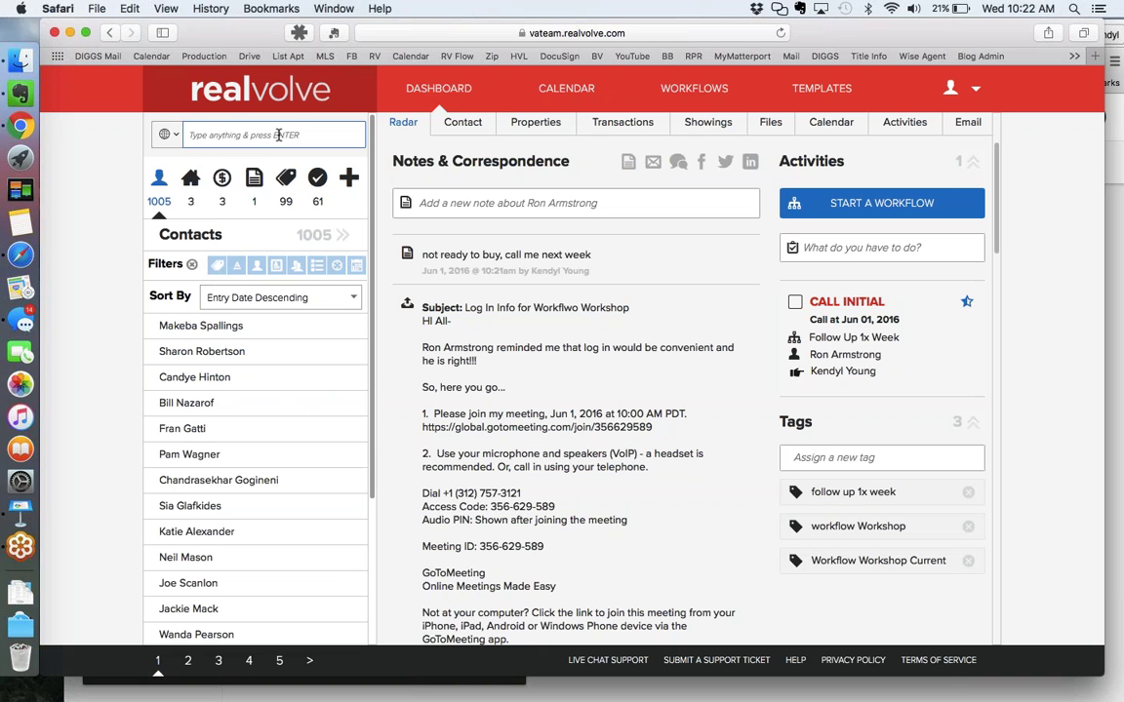
pyautogui.click(219, 270)
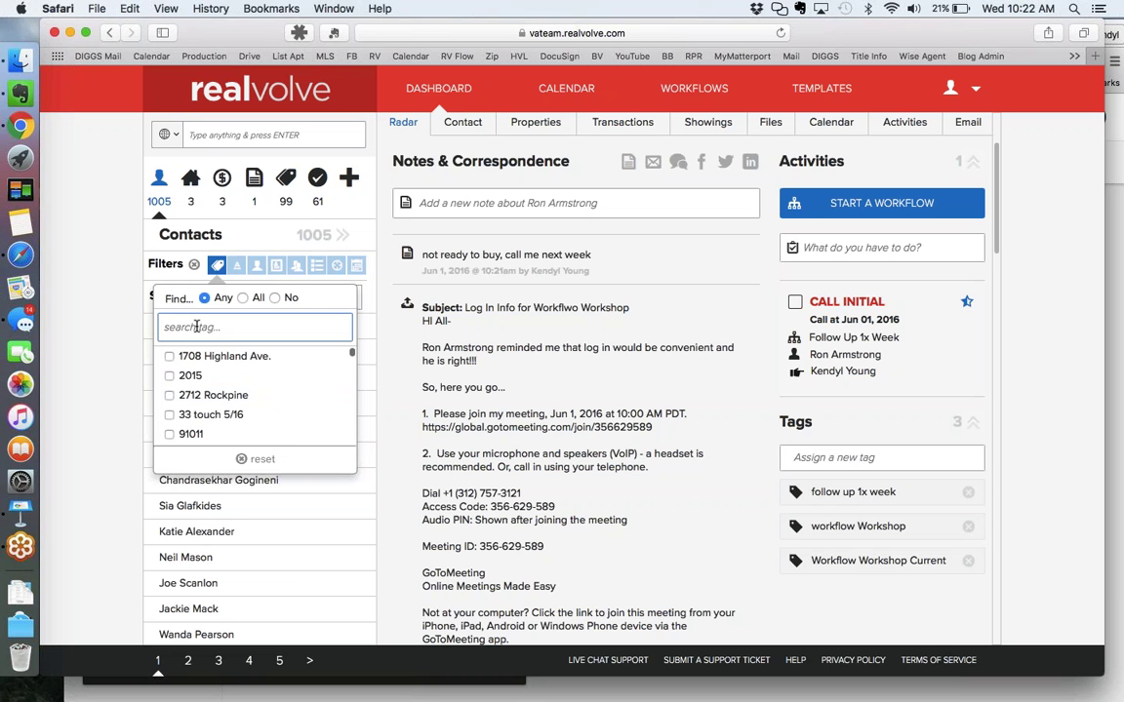
pyautogui.write('work')
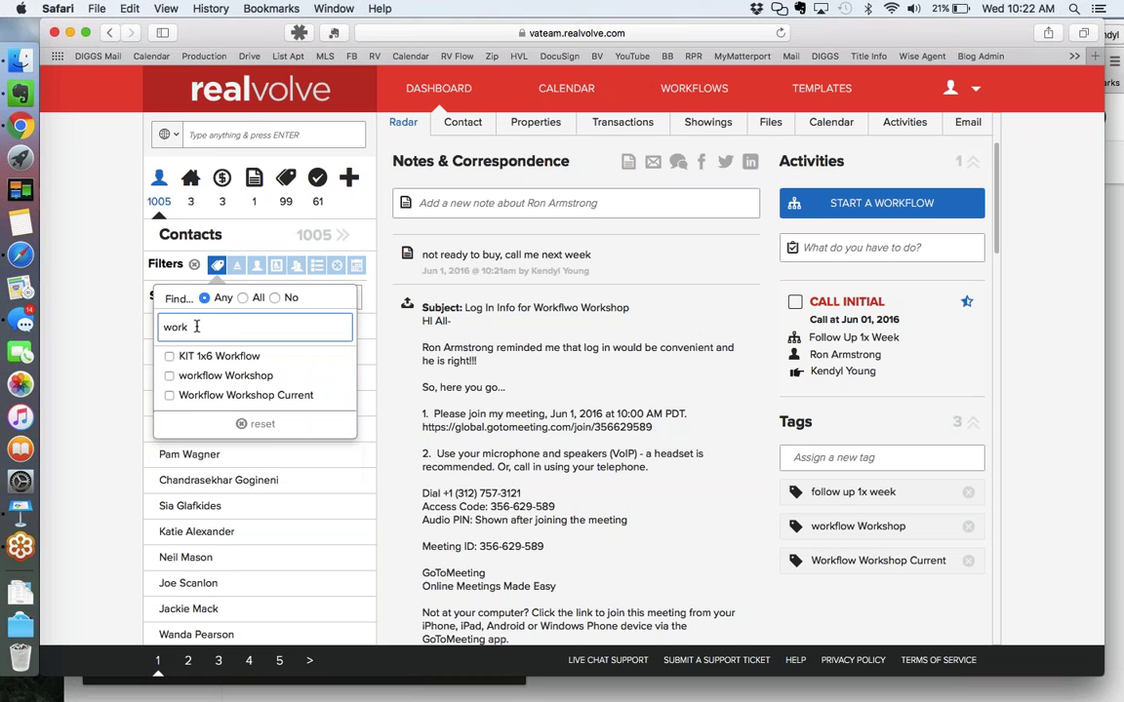
pyautogui.click(170, 399)
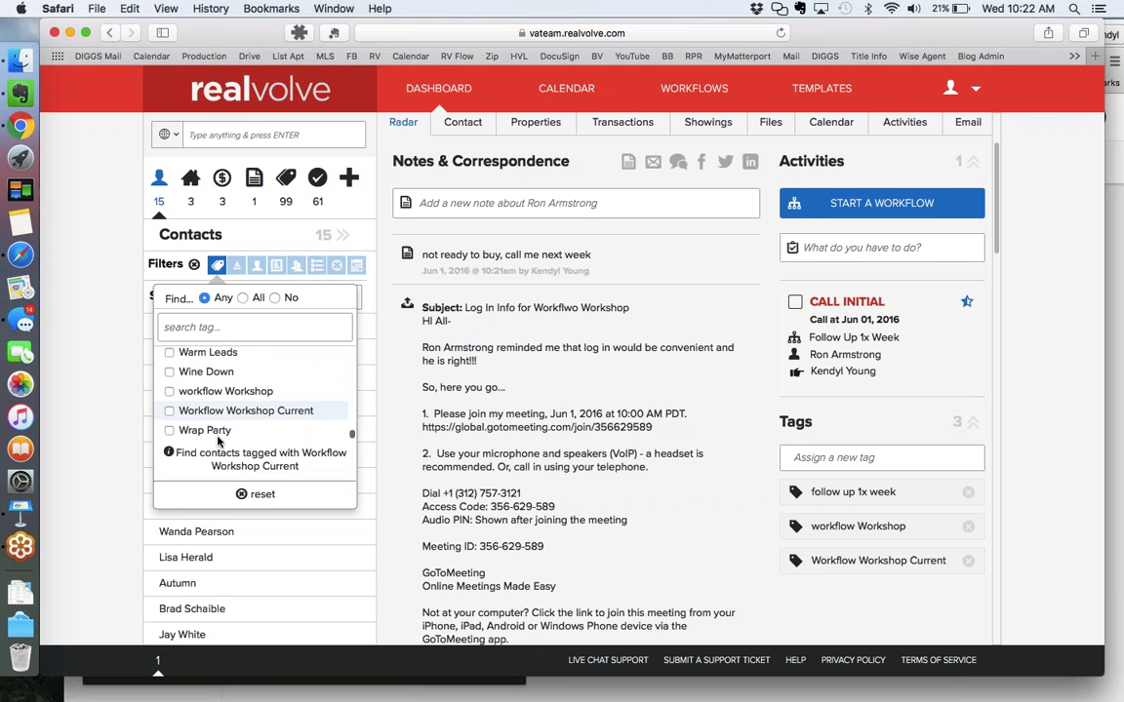
pyautogui.click(264, 494)
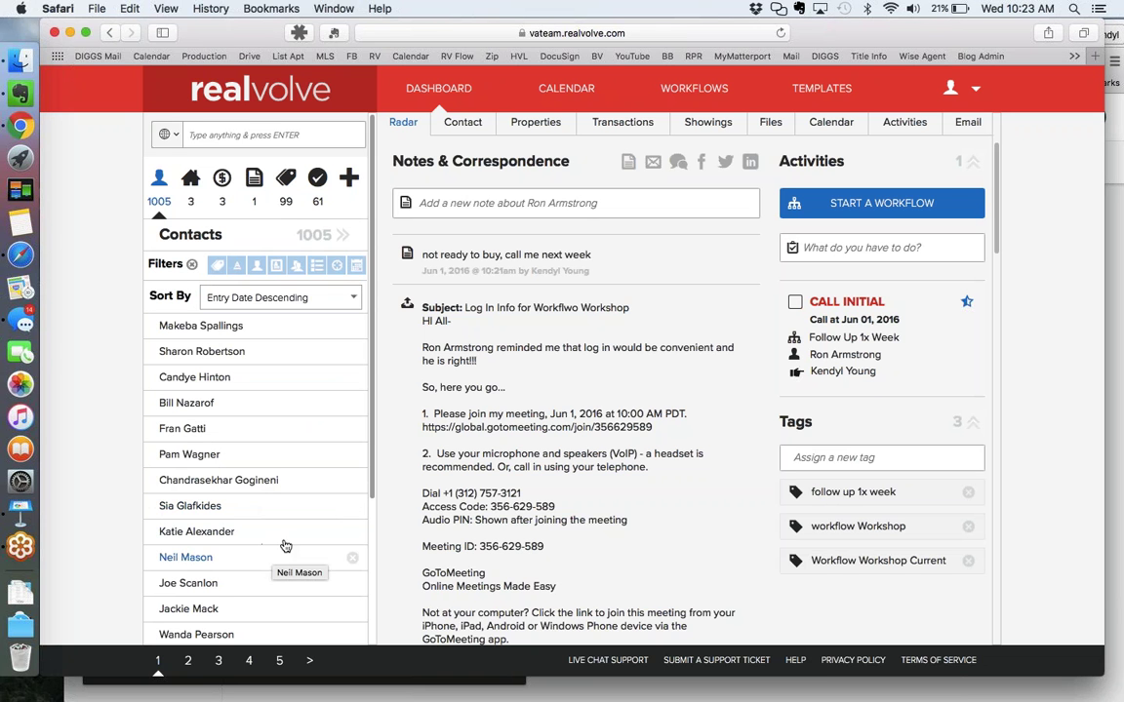
# Step: Filter the contacts by the tag "Workflow Workshop Current" and expand the results into the full contacts table
pyautogui.click(215, 268)
pyautogui.click(205, 329)
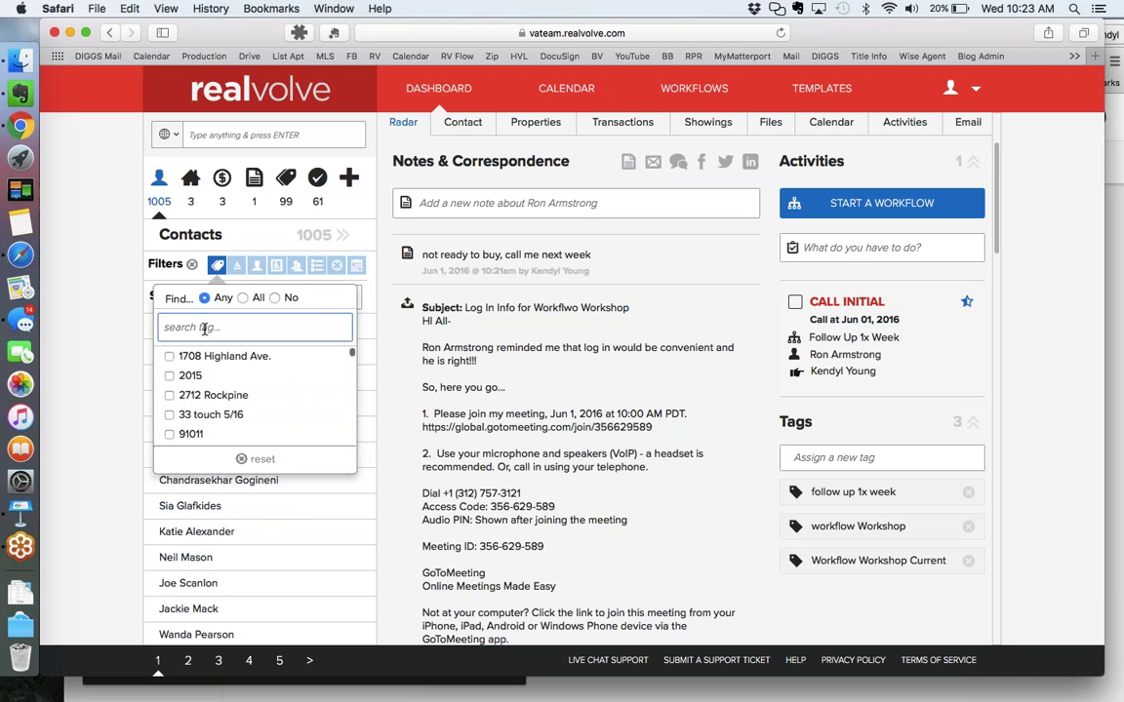
pyautogui.write('work')
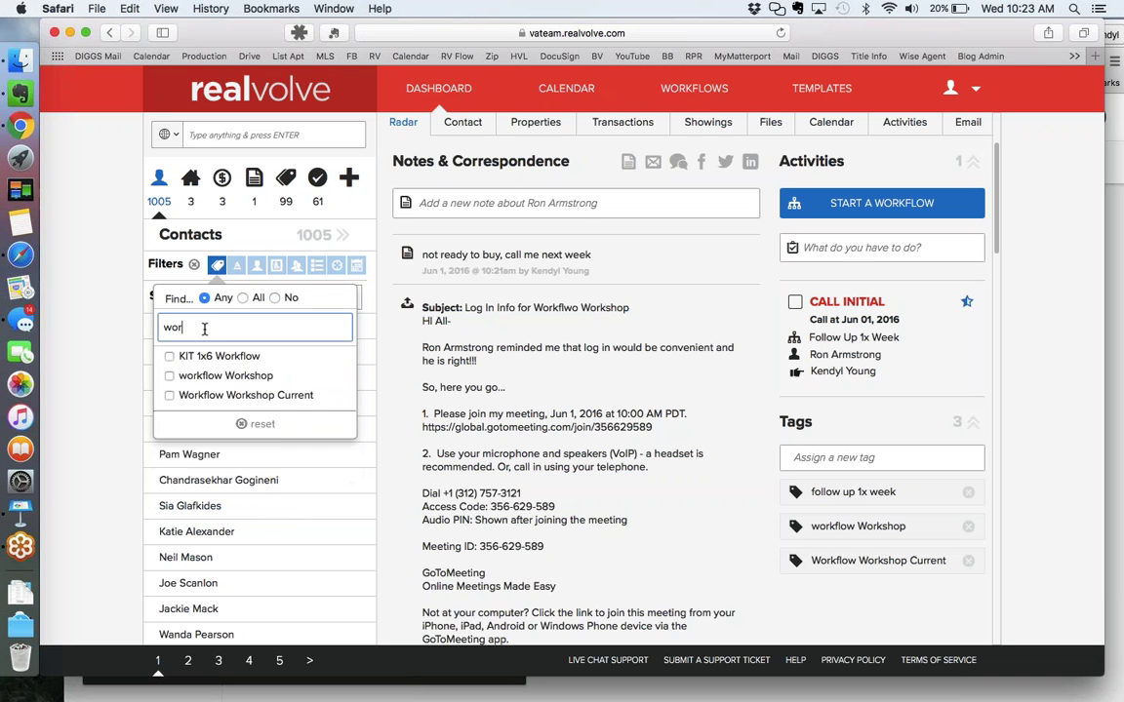
pyautogui.click(170, 396)
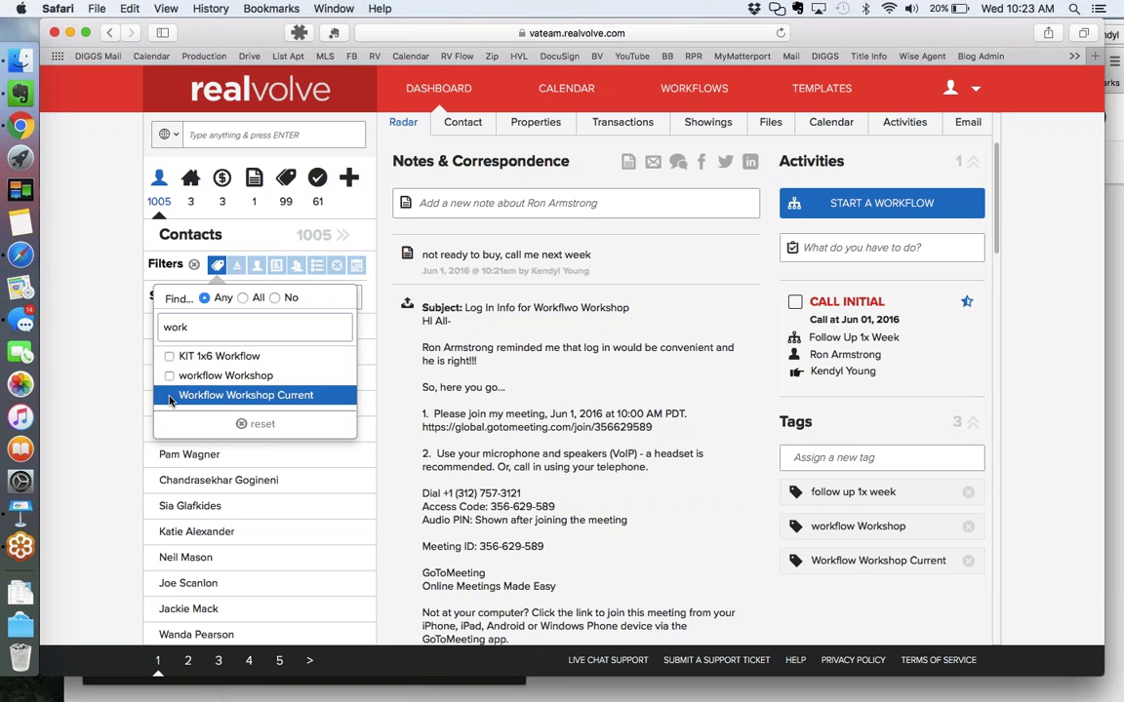
pyautogui.click(216, 269)
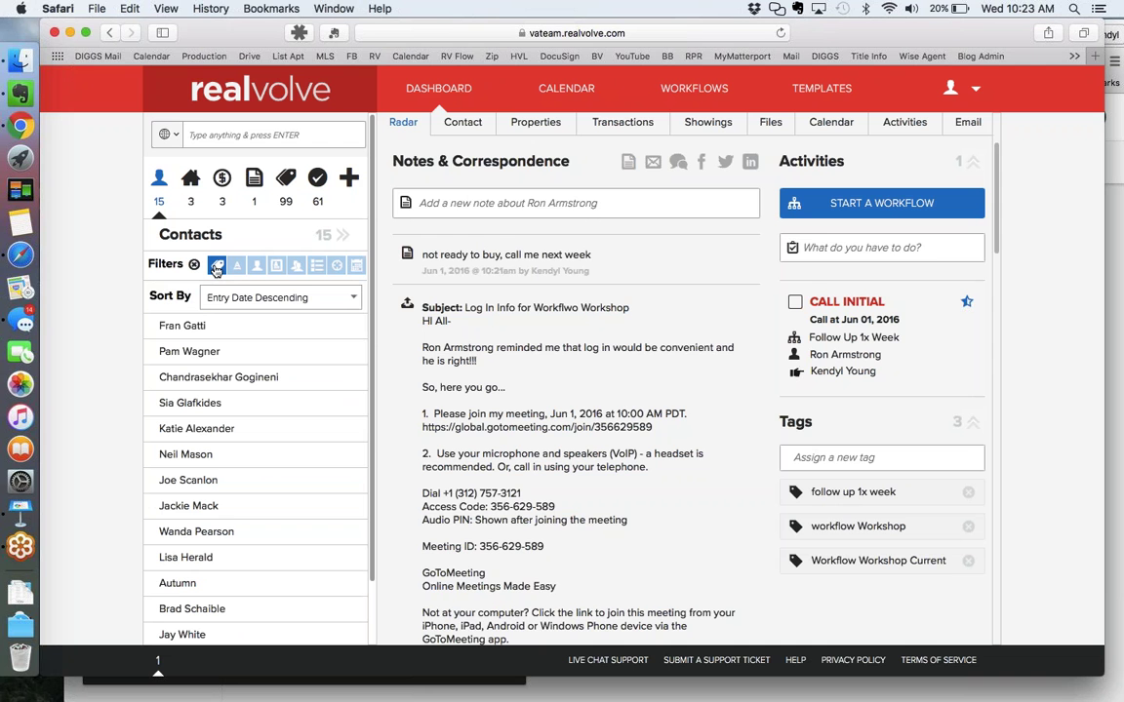
pyautogui.click(342, 238)
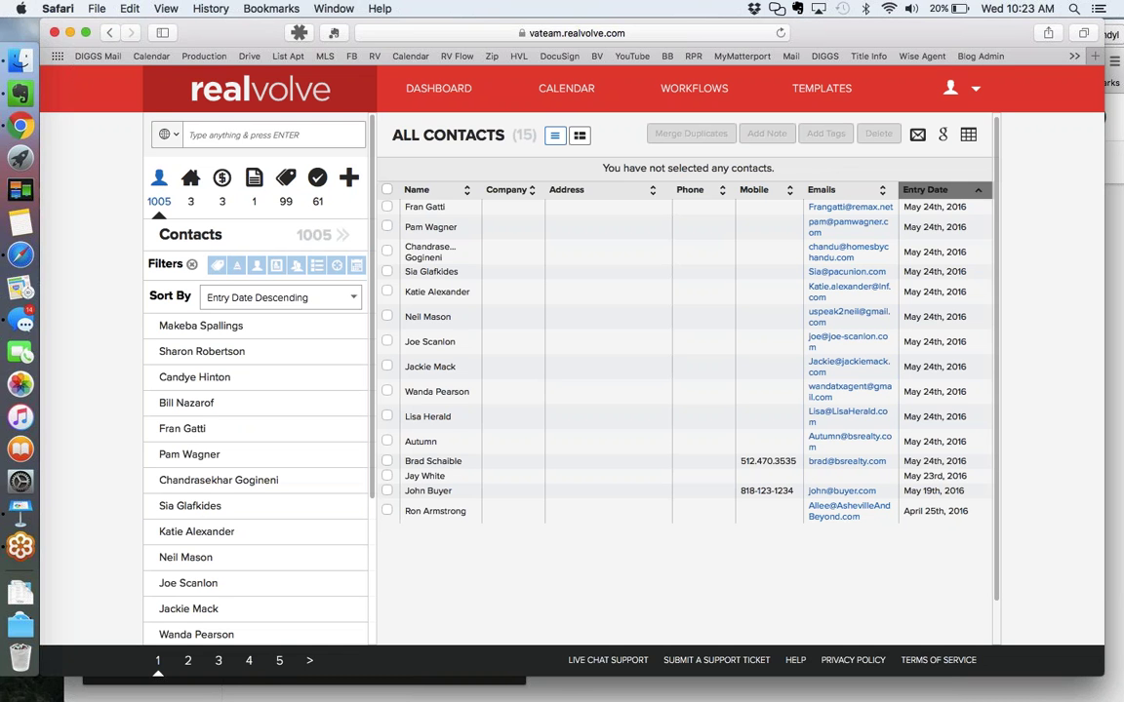
# Step: Switch to Evernote, find the Realvolve Notes notebook, and open the Listing Maintenance note
pyautogui.hotkey('ctrl', 'Right')
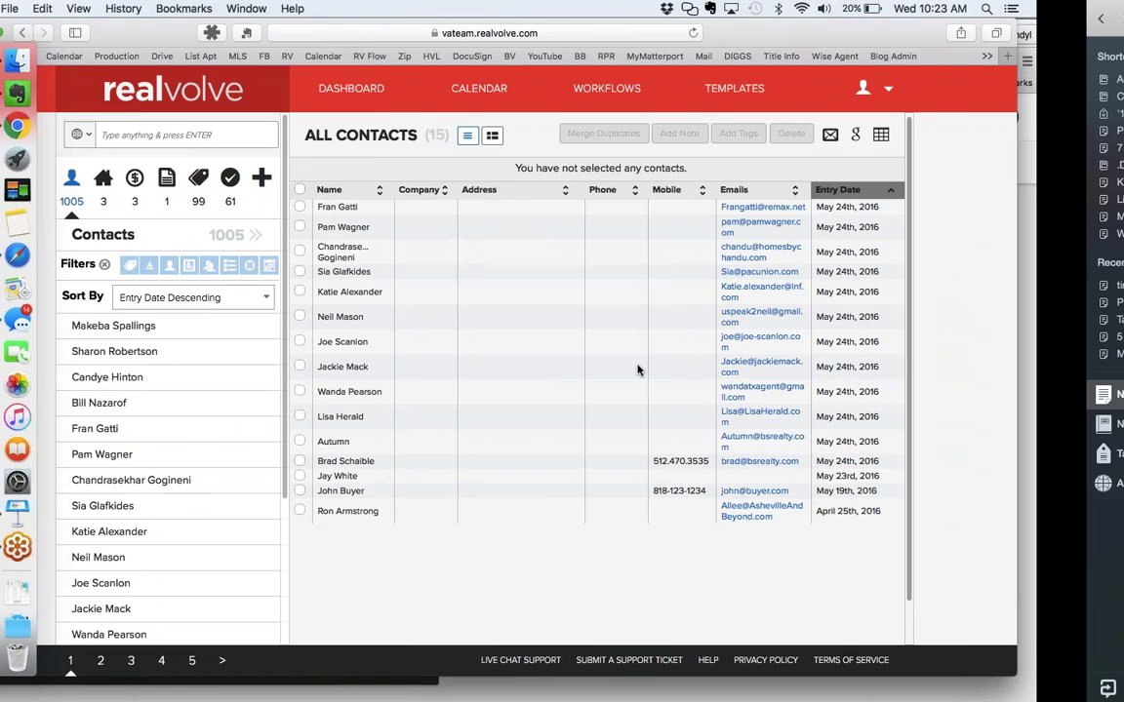
pyautogui.moveTo(390, 2)
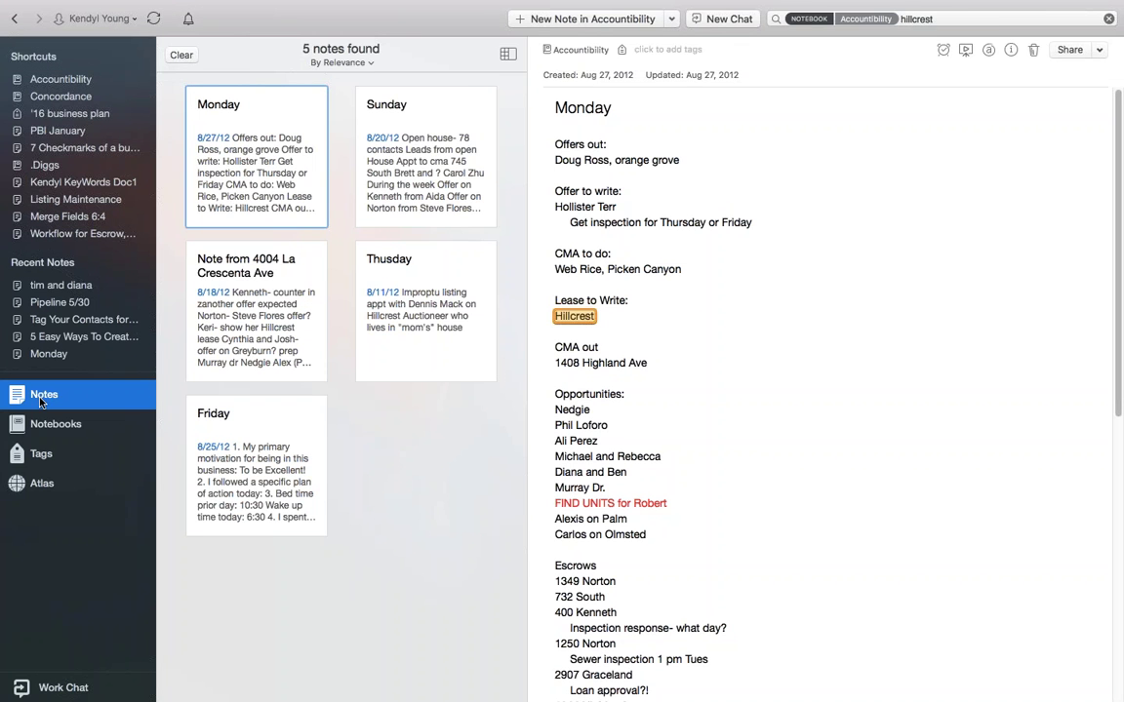
pyautogui.click(43, 423)
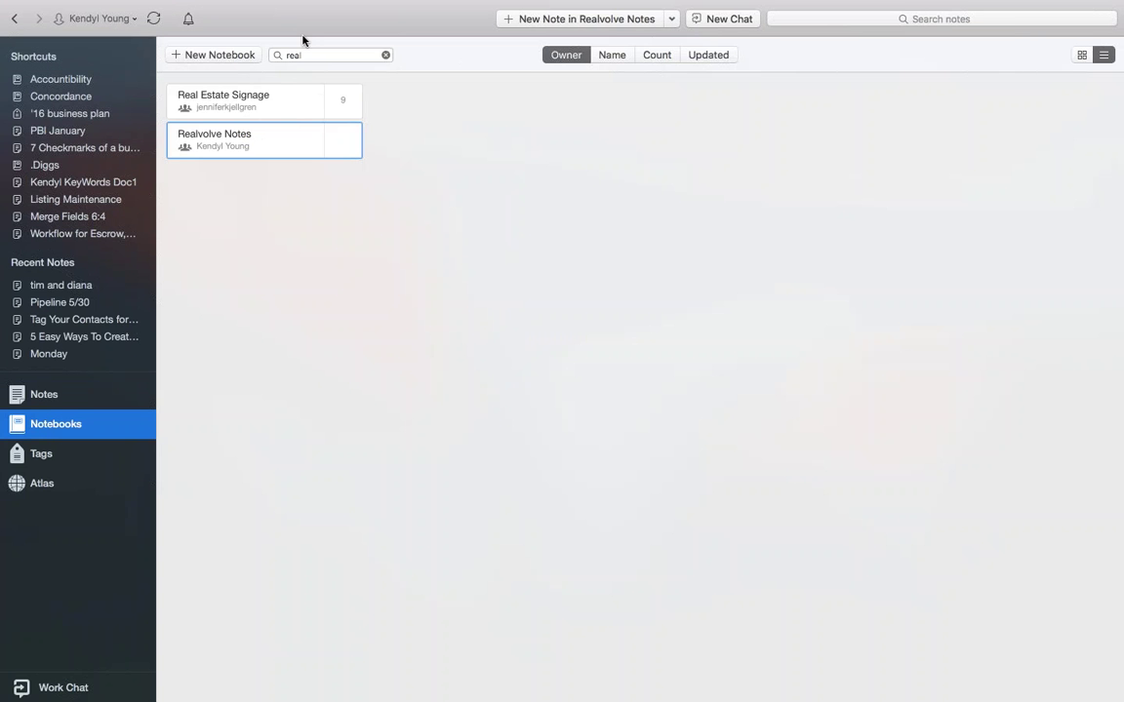
pyautogui.doubleClick(213, 145)
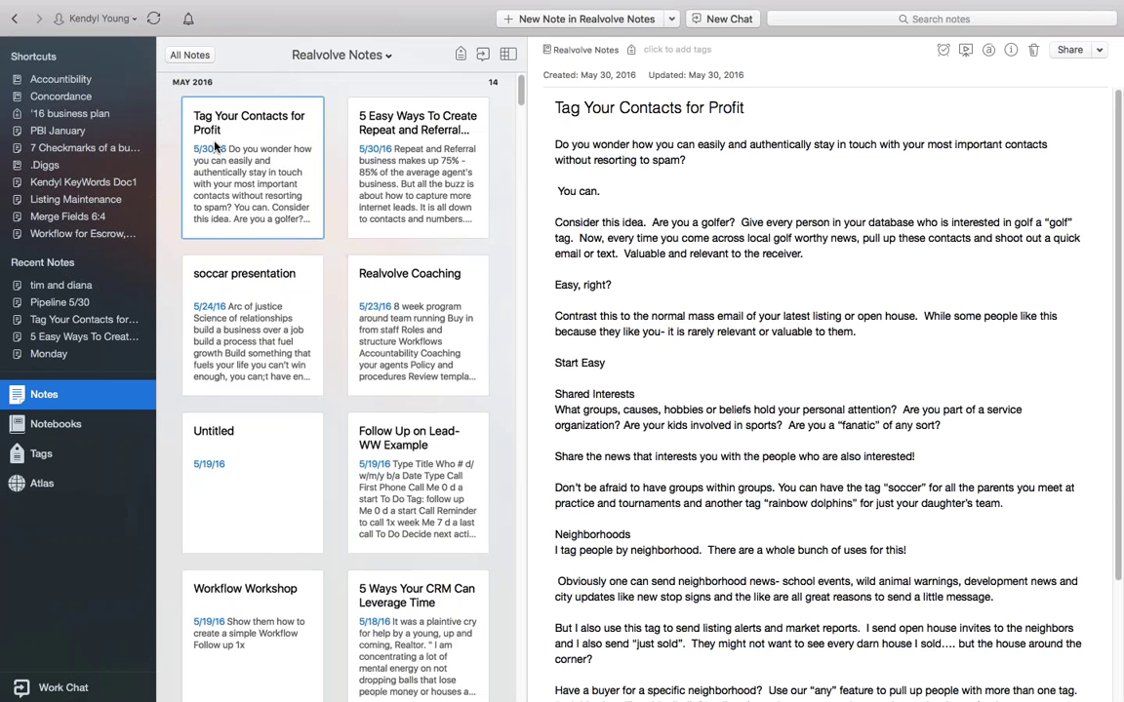
pyautogui.scroll(-15, 337, 391)
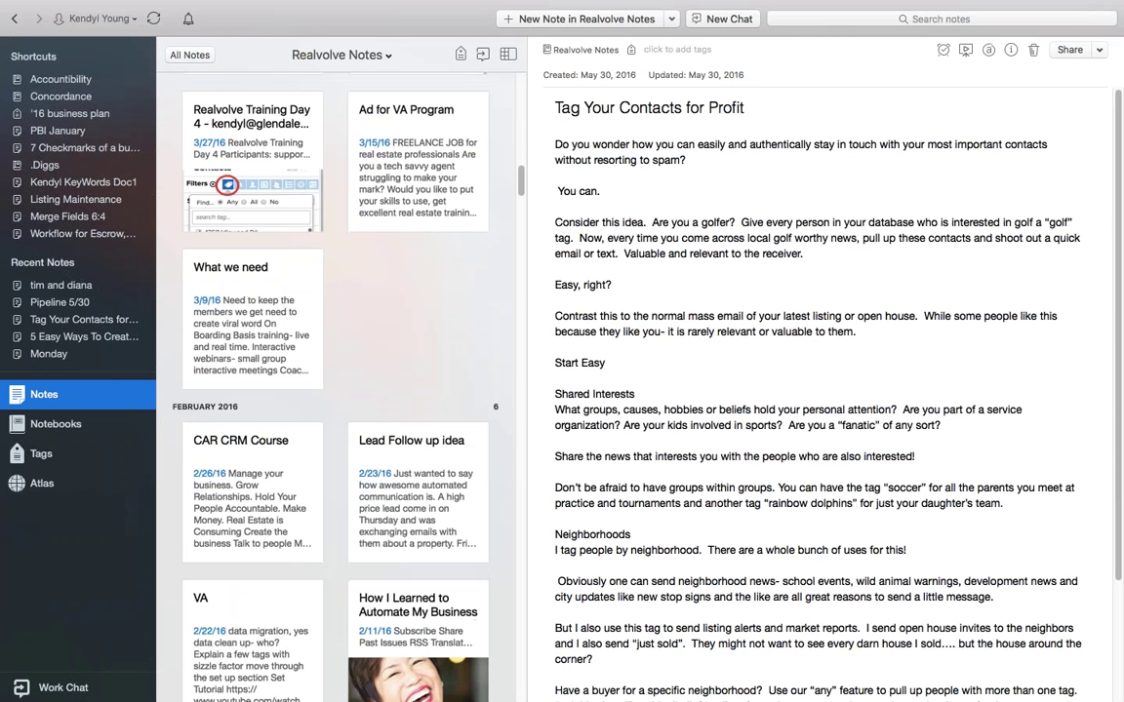
pyautogui.click(82, 201)
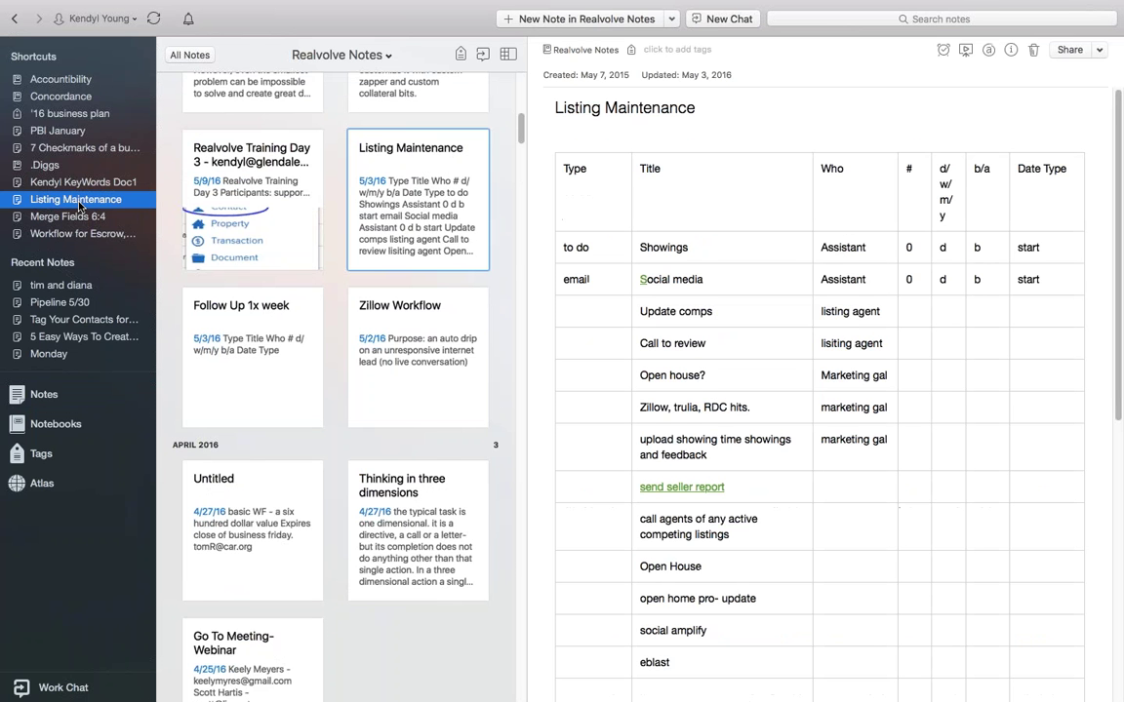
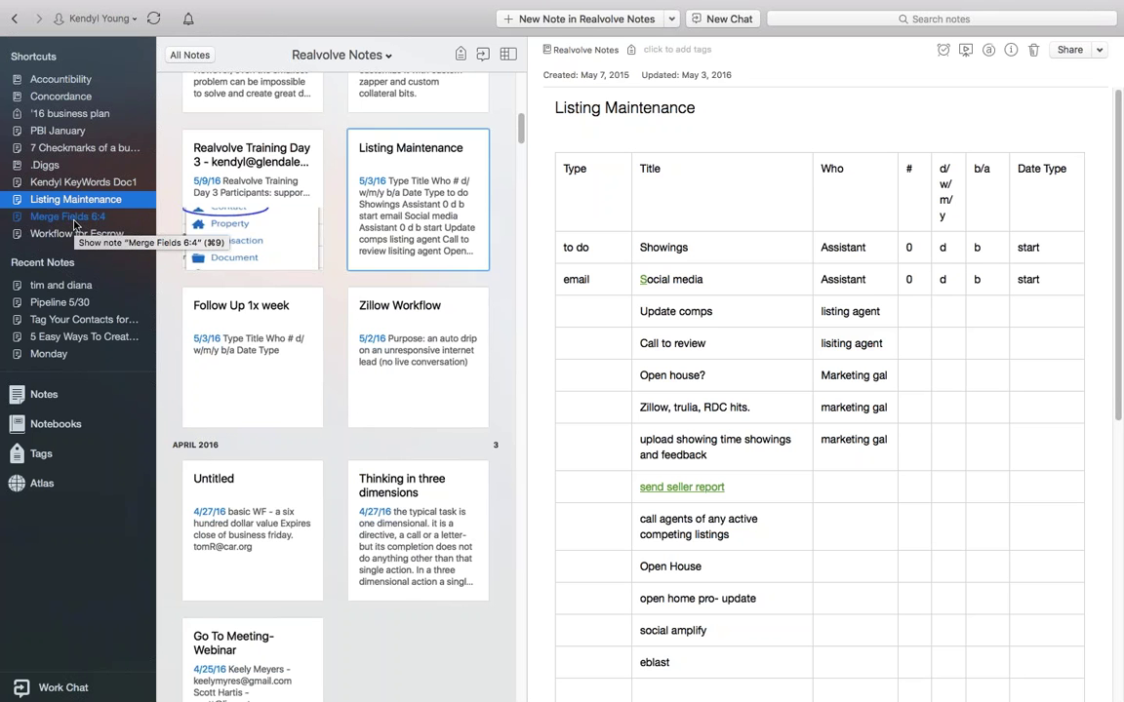
# Step: Examine the merge fields listed in the Merge Fields 6:4 note, comparing with the Listing Maintenance note
pyautogui.click(75, 222)
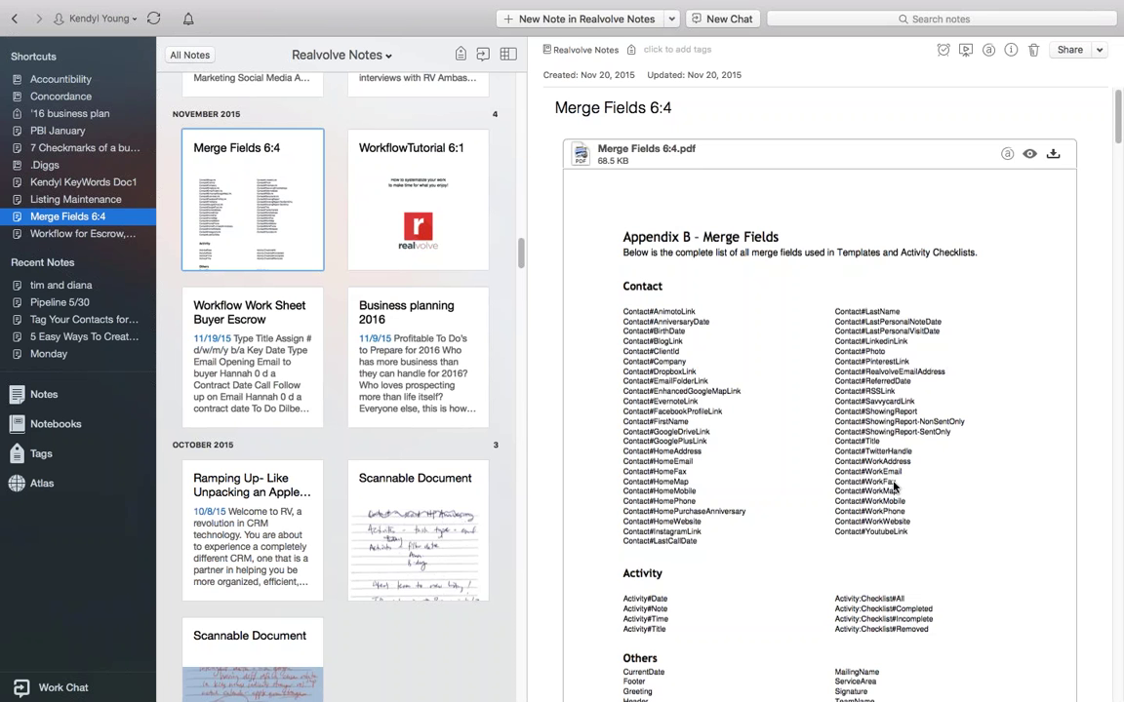
pyautogui.scroll(-5, 894, 485)
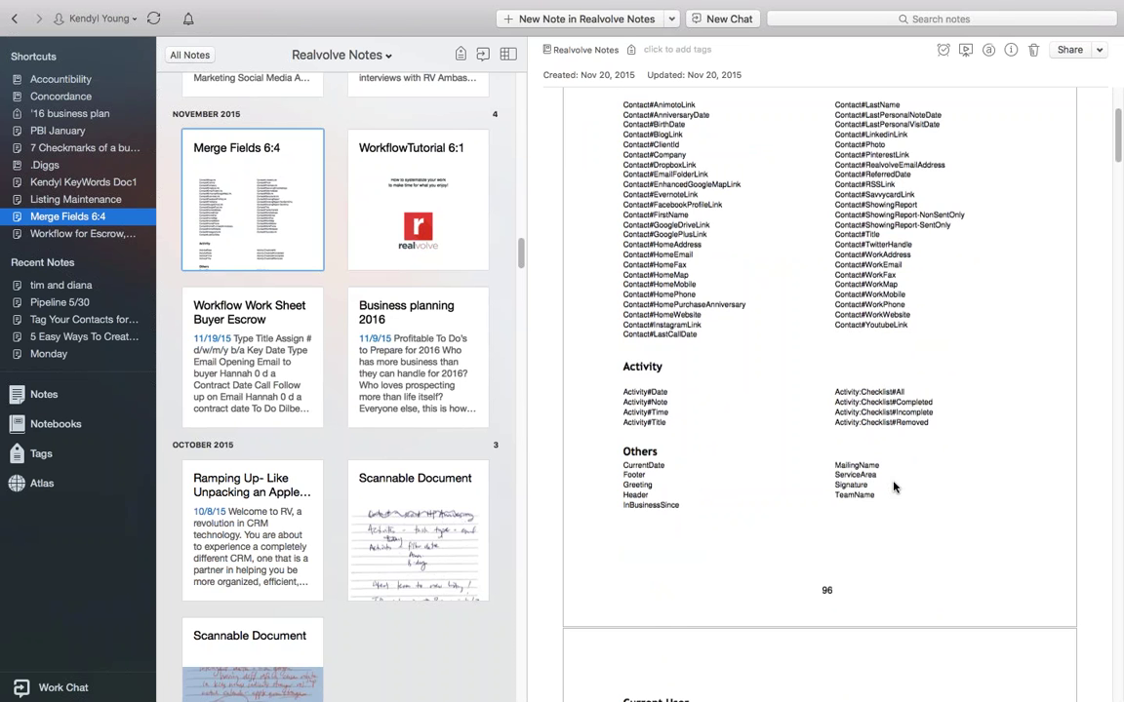
pyautogui.click(78, 200)
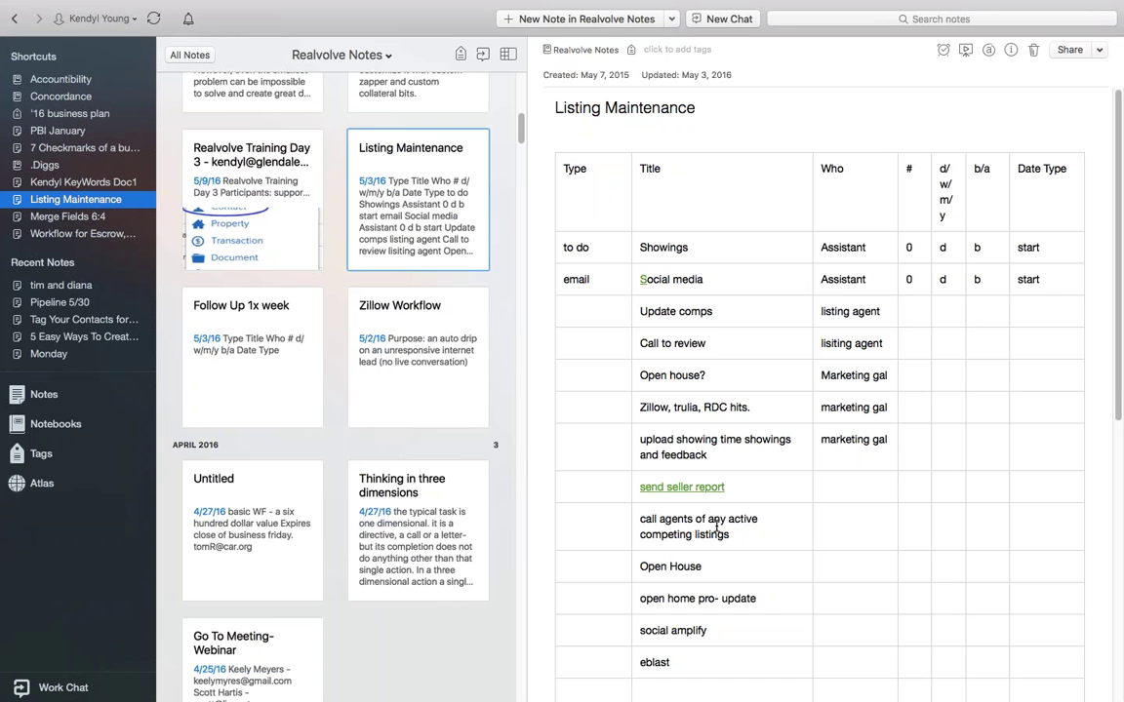
pyautogui.click(93, 215)
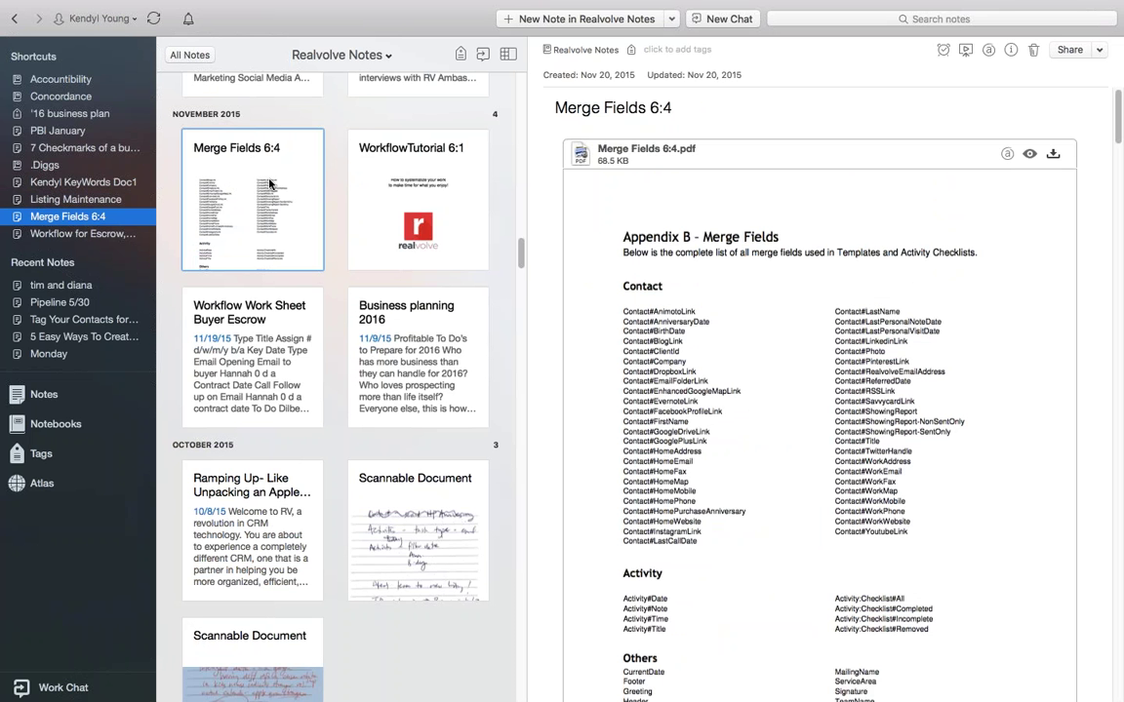
pyautogui.scroll(-10, 883, 377)
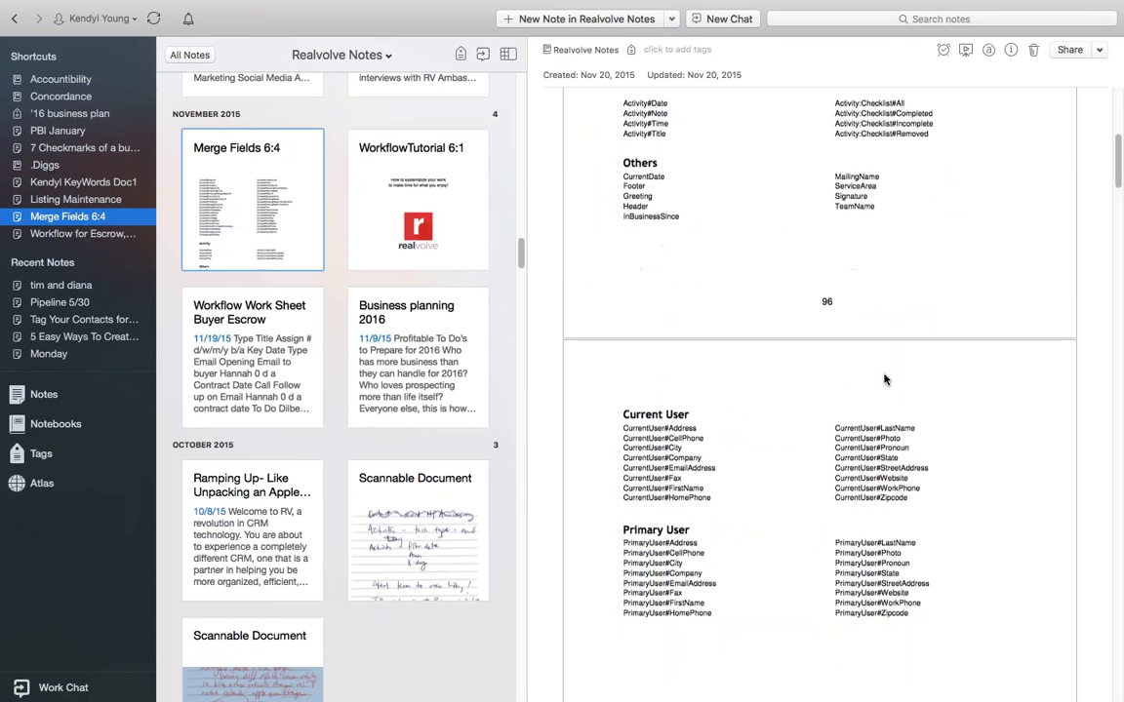
# Step: Examine the user and property merge fields, including date and time fields, in the Merge Fields 6:4 note, and reopen the Listing Maintenance note
pyautogui.scroll(3, 882, 381)
pyautogui.scroll(-5, 884, 380)
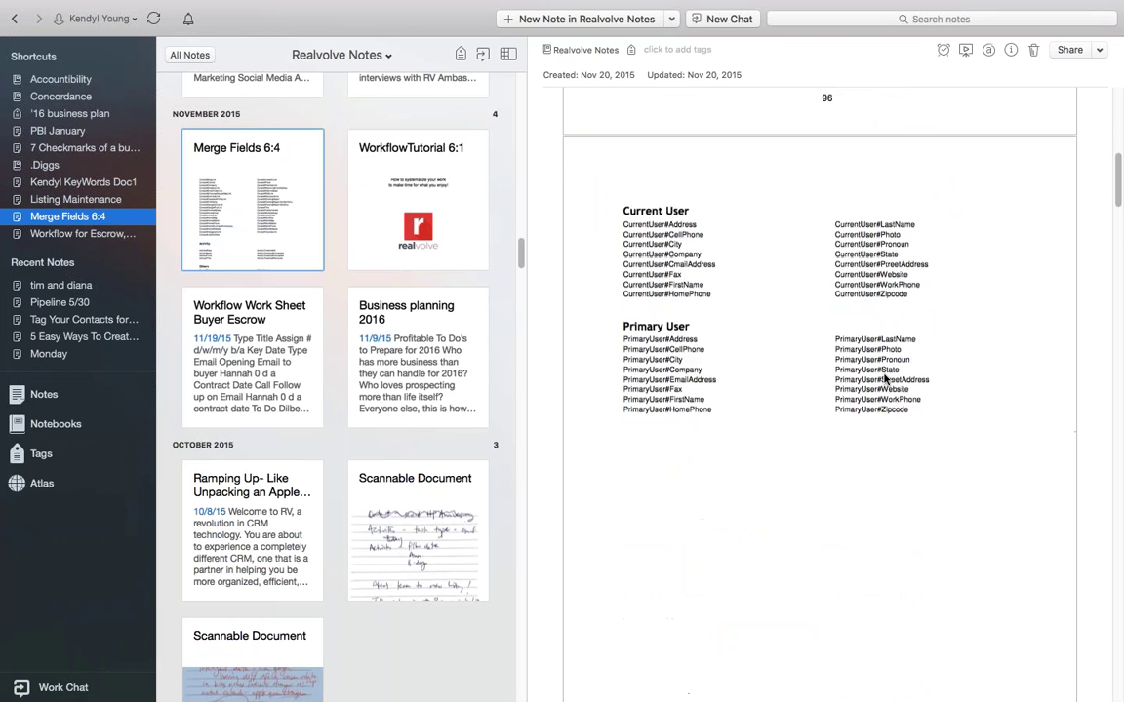
pyautogui.scroll(-10, 884, 379)
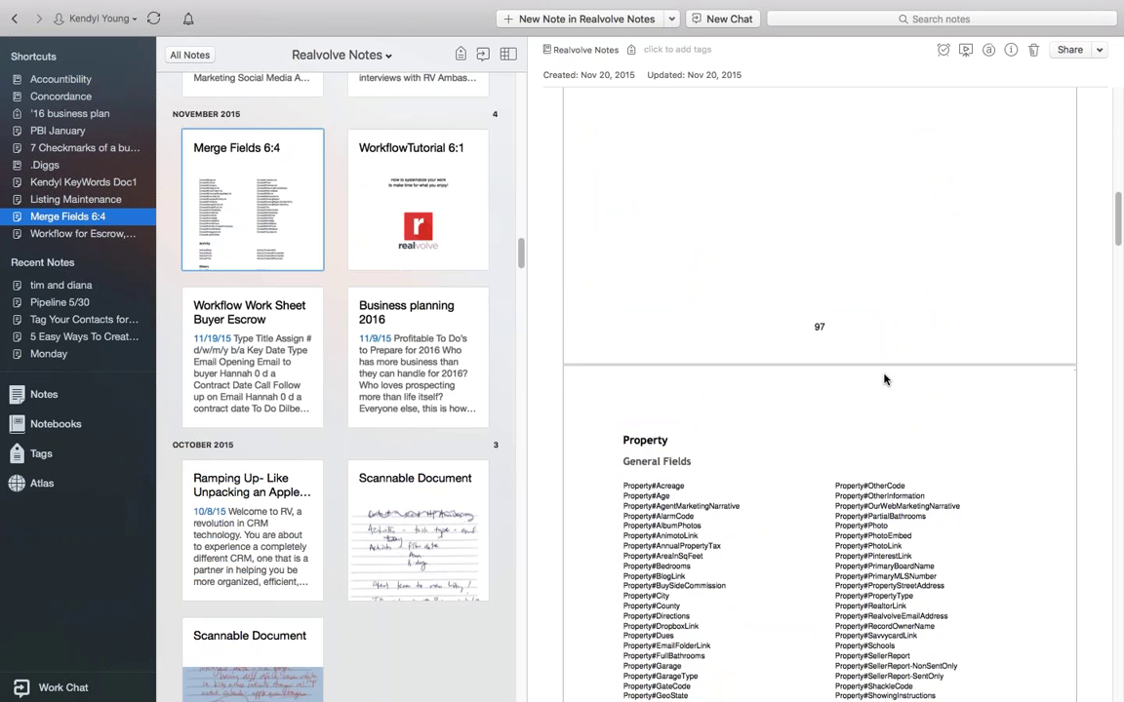
pyautogui.scroll(-5, 884, 379)
pyautogui.scroll(-7, 884, 379)
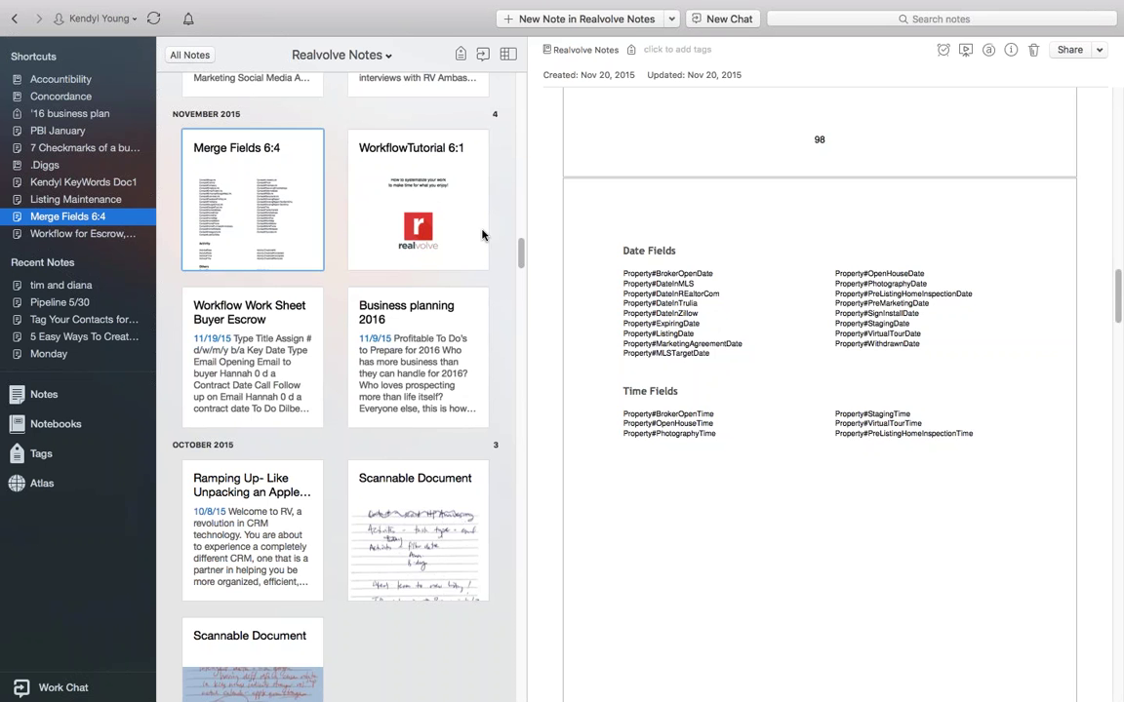
pyautogui.click(388, 181)
pyautogui.click(241, 181)
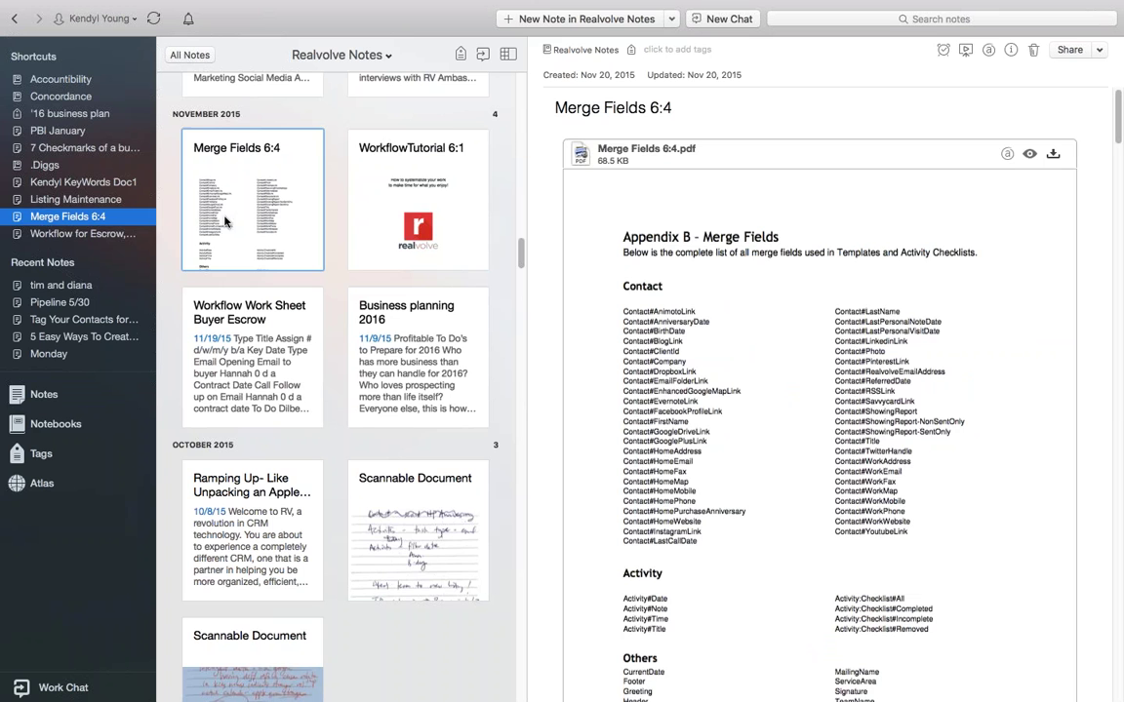
pyautogui.click(109, 201)
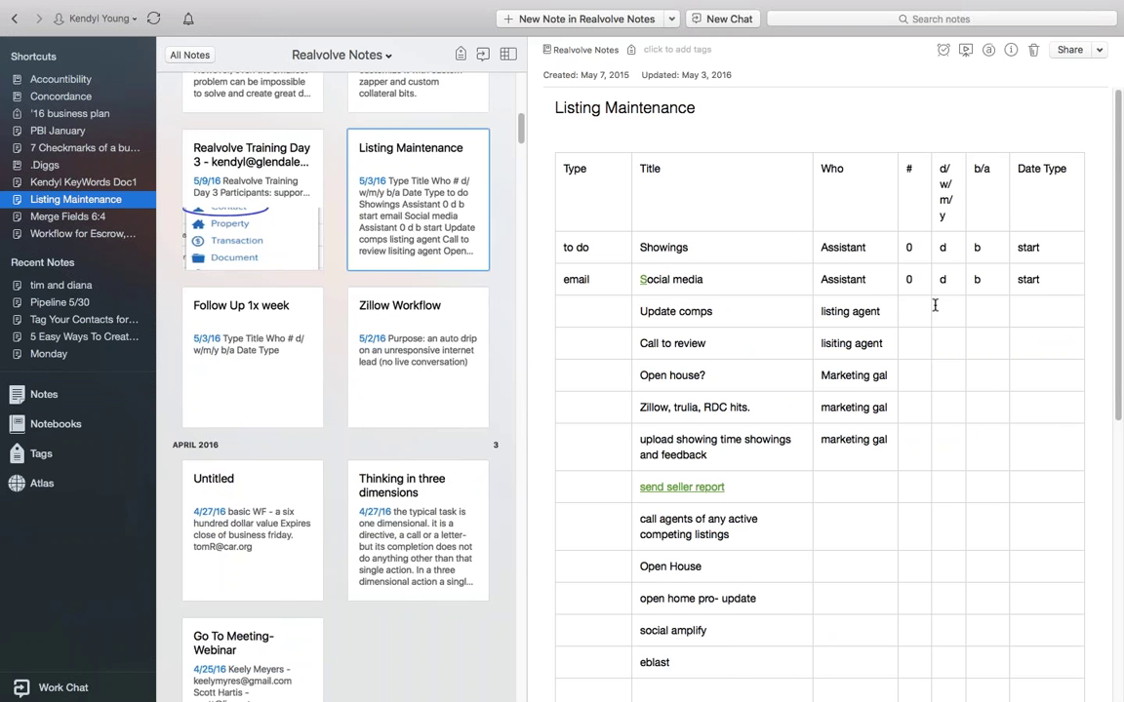
# Step: Switch back to Realvolve in Safari, search the workflows for "workfl", and open Workflow Workshop
pyautogui.hotkey('ctrl', 'Left')
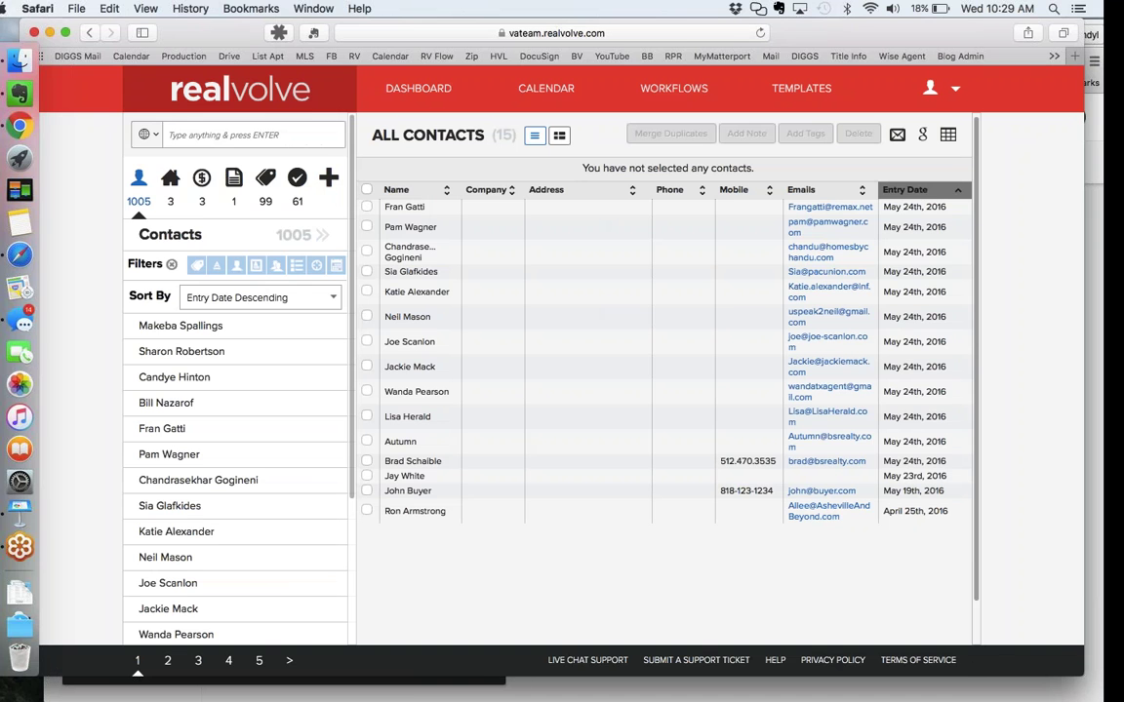
pyautogui.click(682, 88)
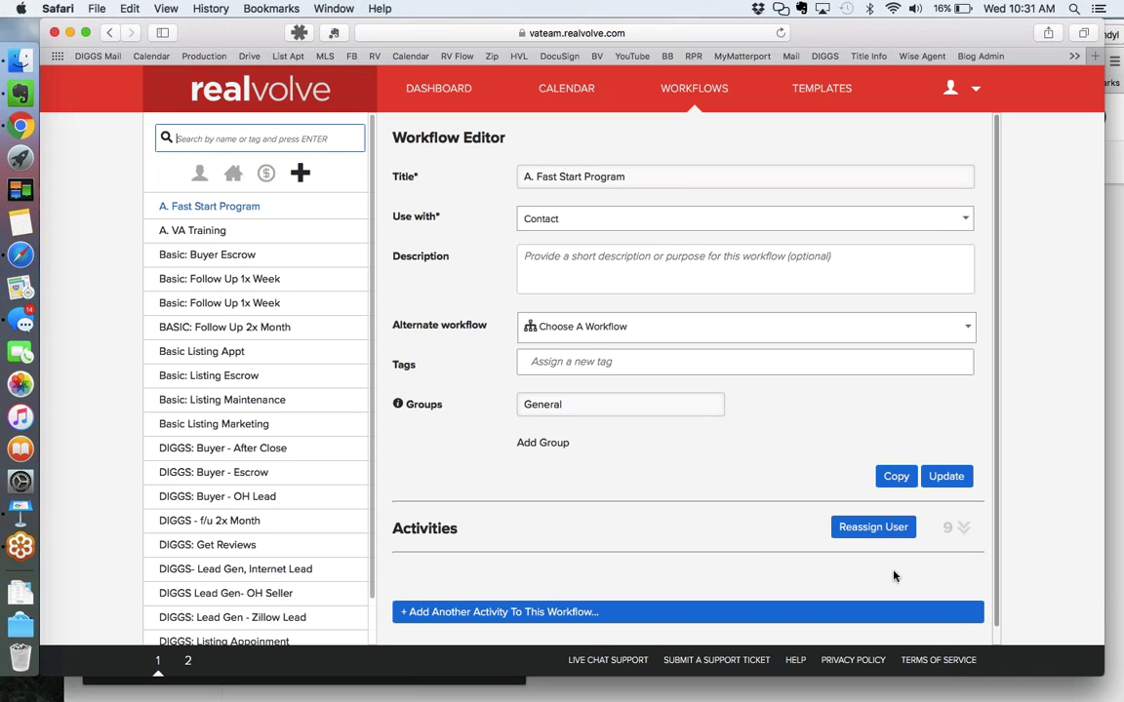
pyautogui.click(257, 138)
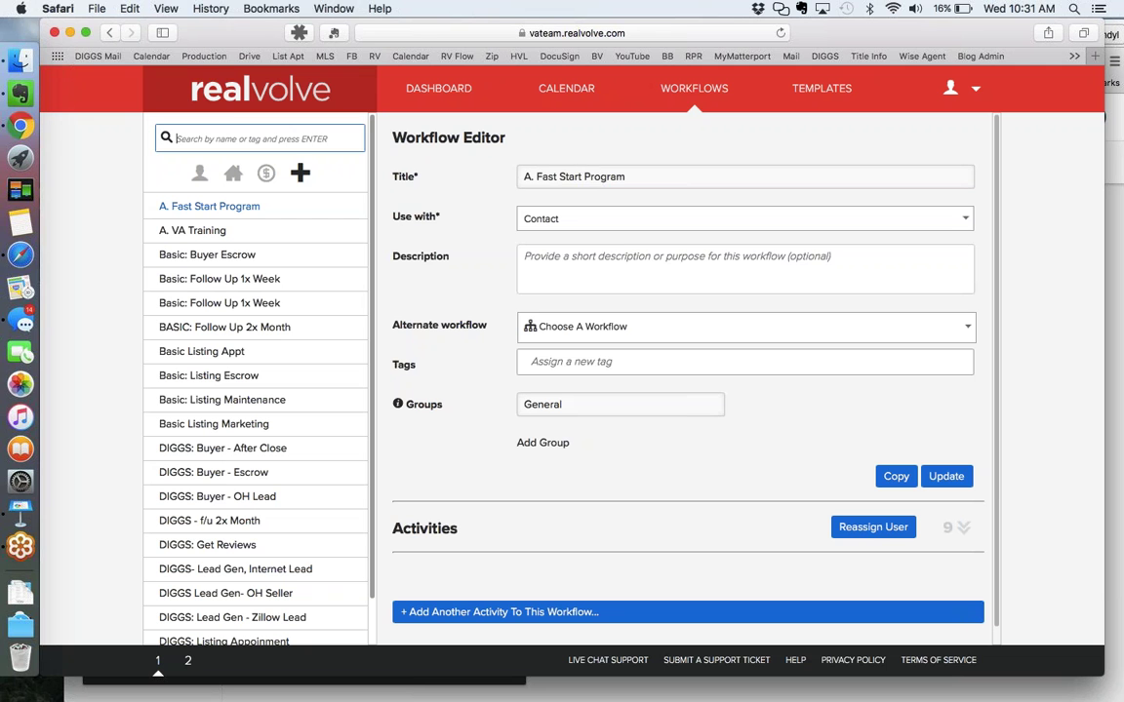
pyautogui.write('workfl')
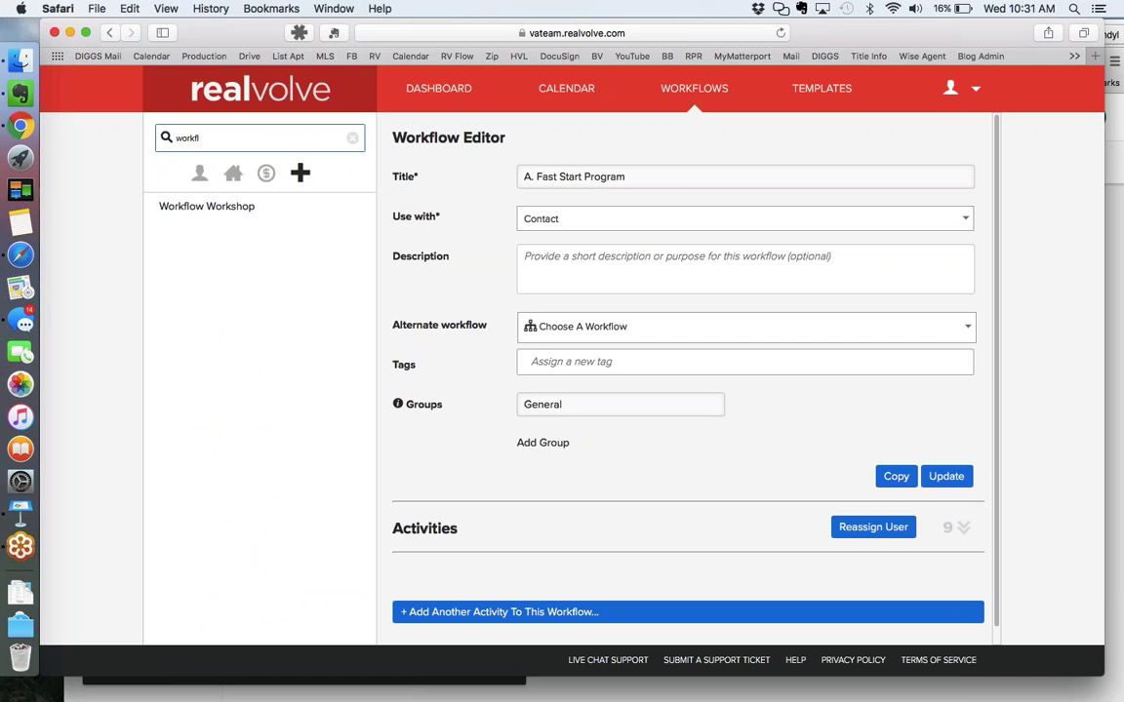
pyautogui.click(242, 207)
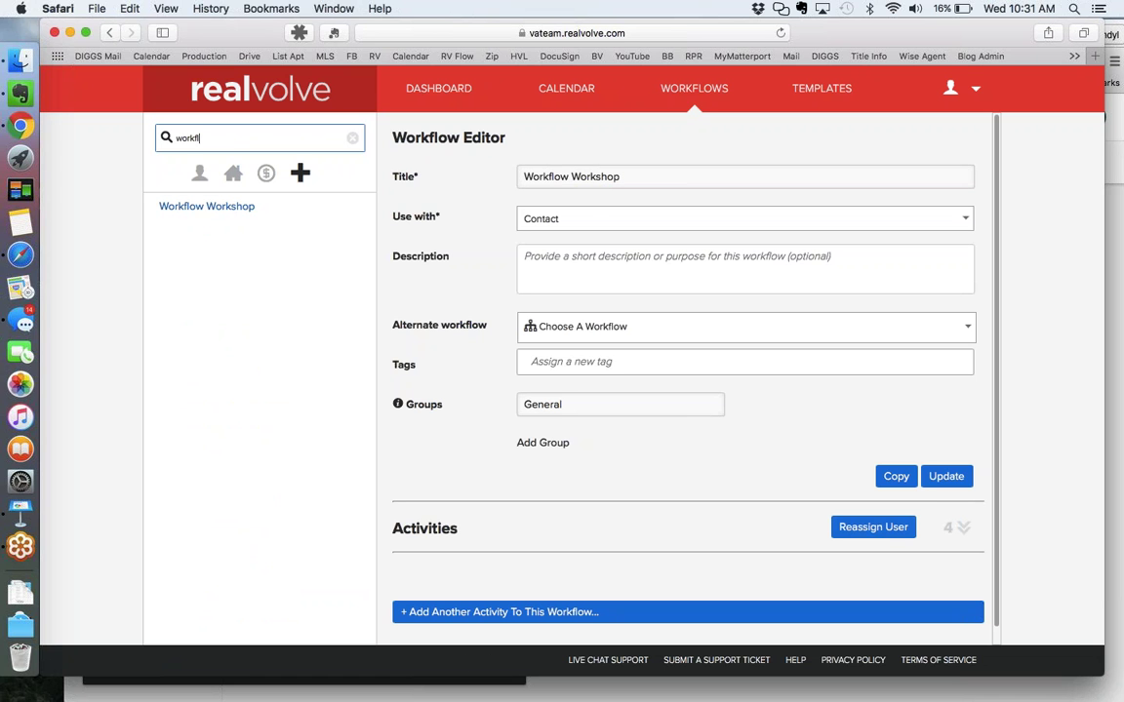
# Step: Expand the Workflow Workshop activities and open the Reminder email activity for editing
pyautogui.click(962, 531)
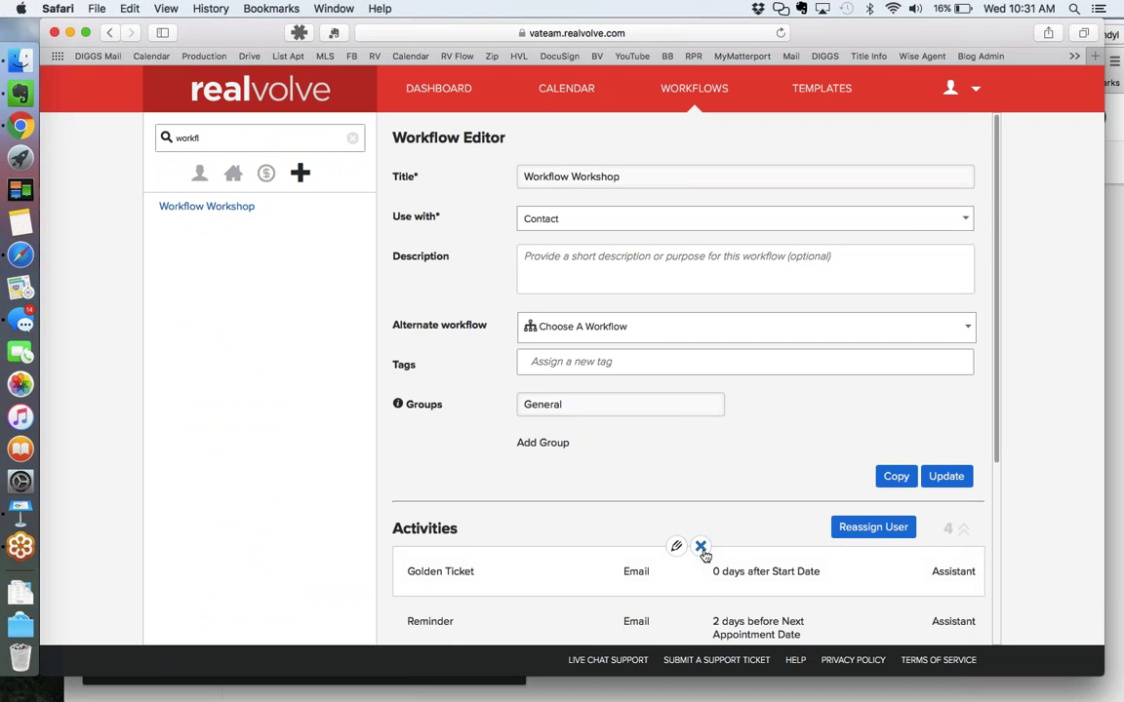
pyautogui.scroll(-4, 702, 556)
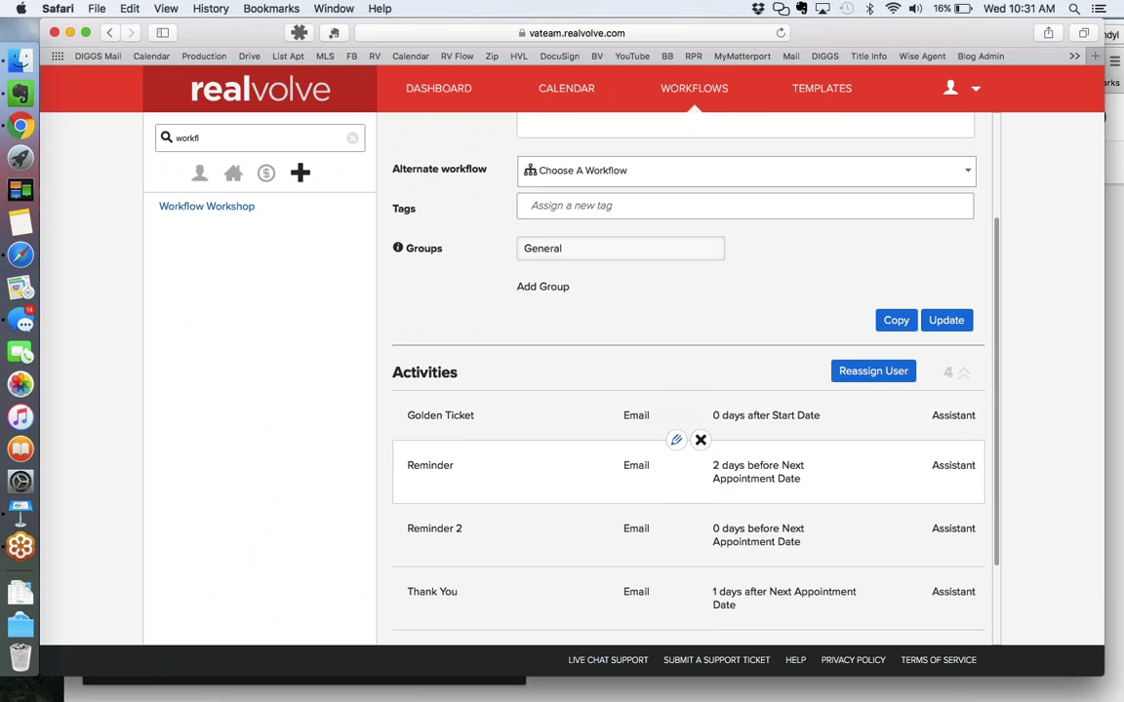
pyautogui.click(677, 441)
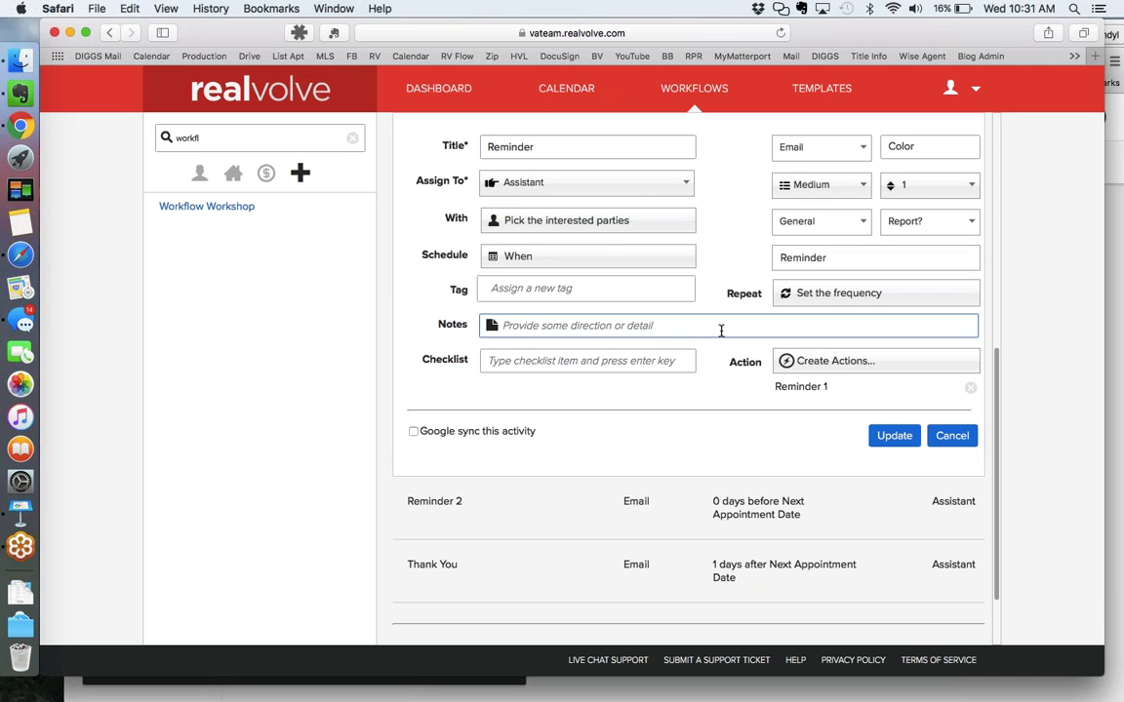
pyautogui.scroll(2, 815, 369)
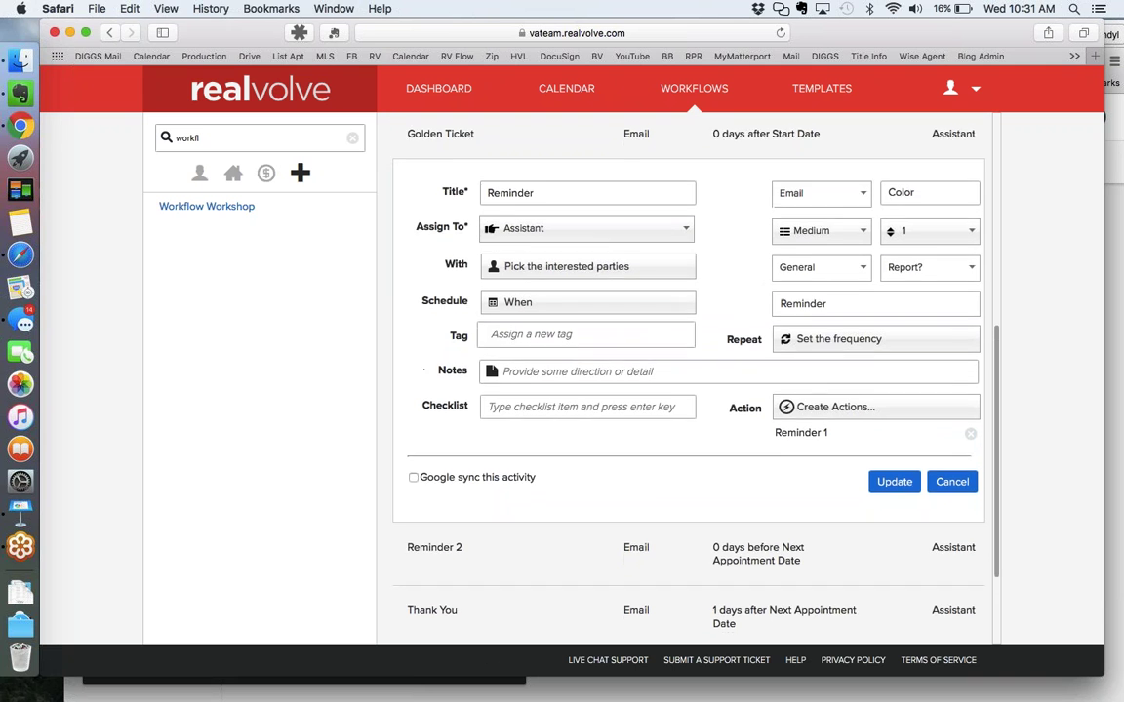
pyautogui.click(563, 192)
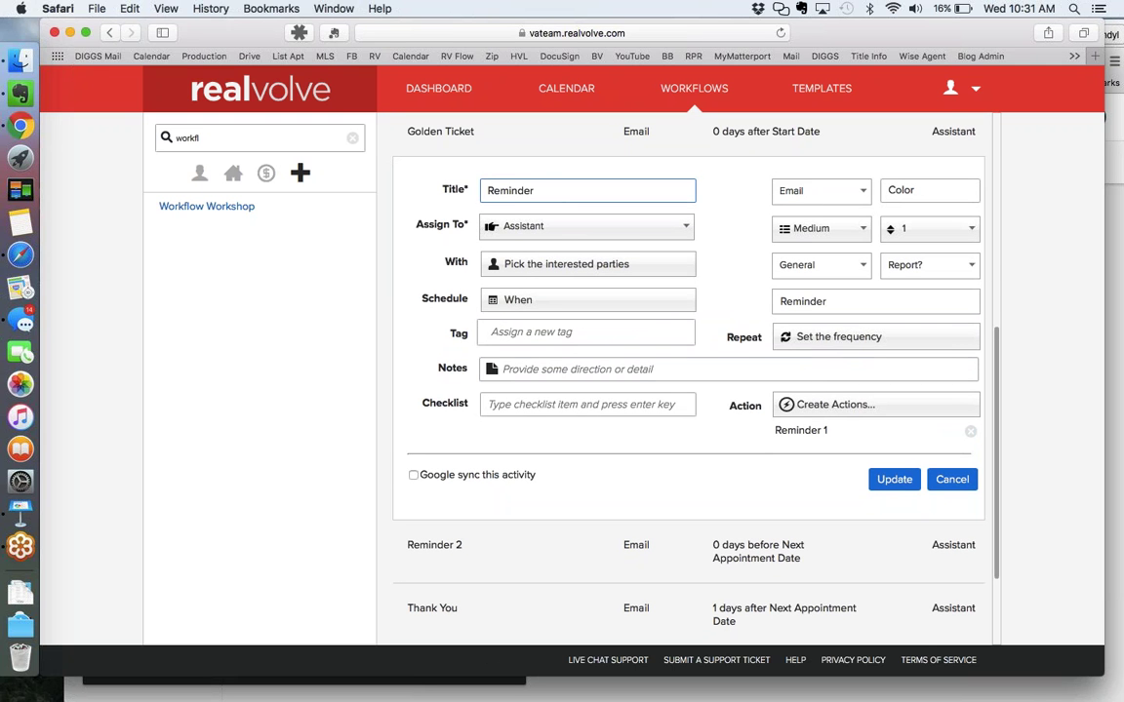
pyautogui.click(828, 405)
pyautogui.scroll(-3, 672, 471)
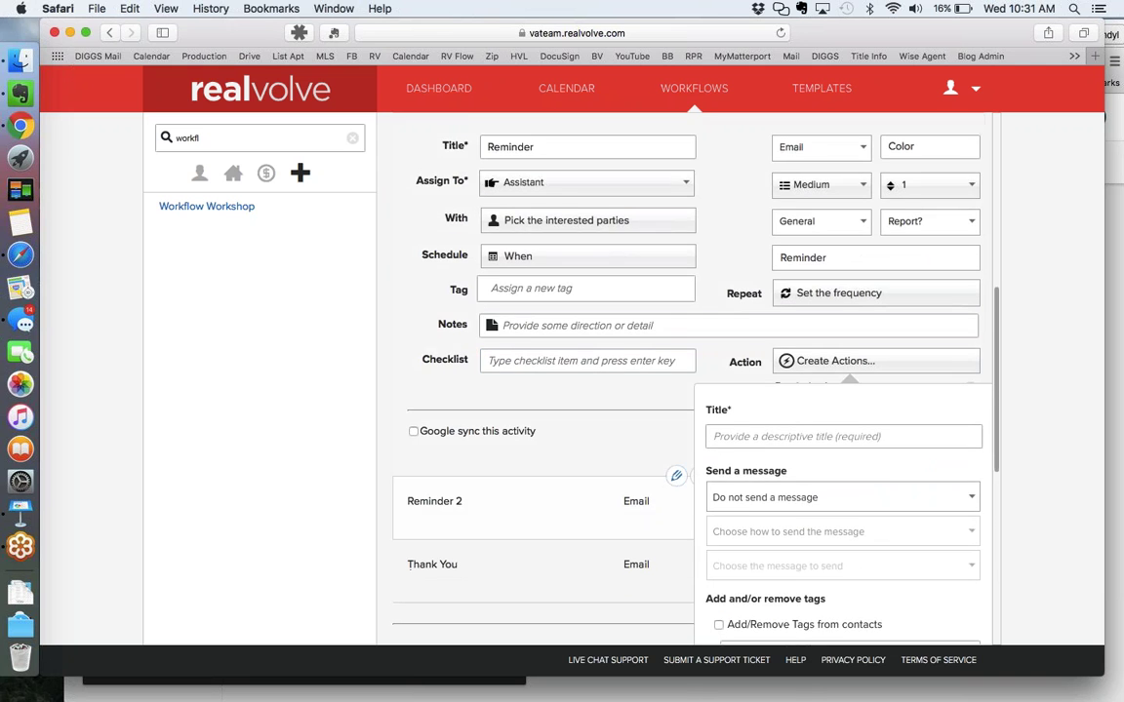
pyautogui.scroll(-3, 682, 514)
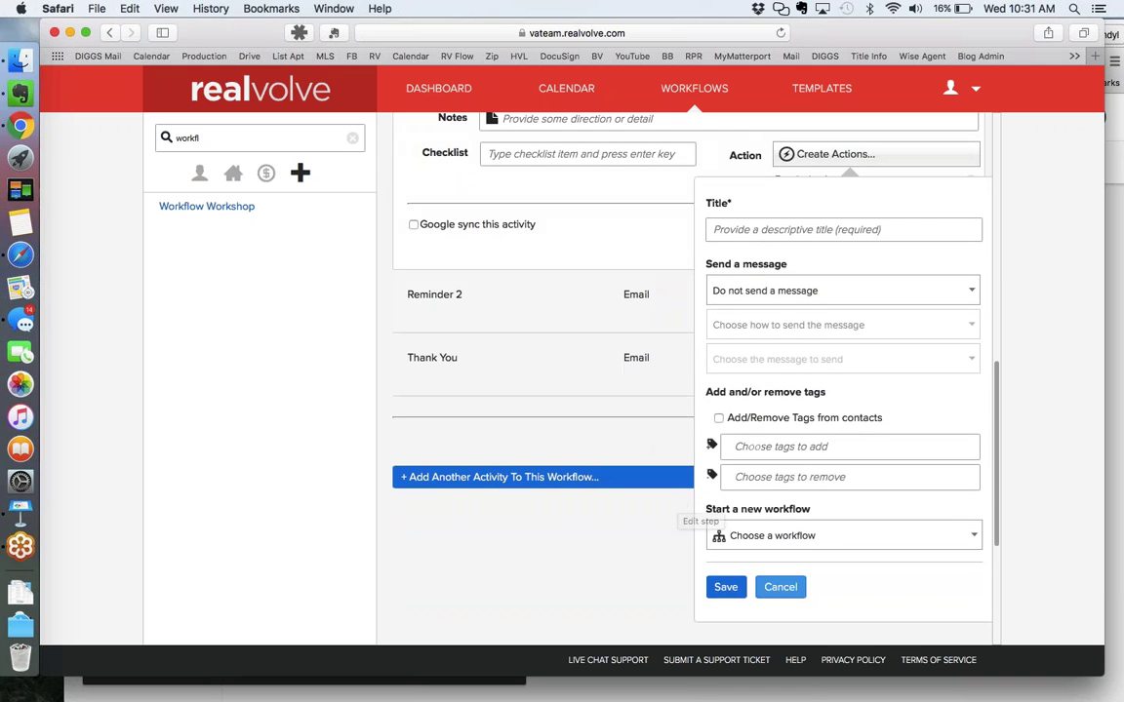
pyautogui.click(781, 587)
pyautogui.scroll(2, 683, 390)
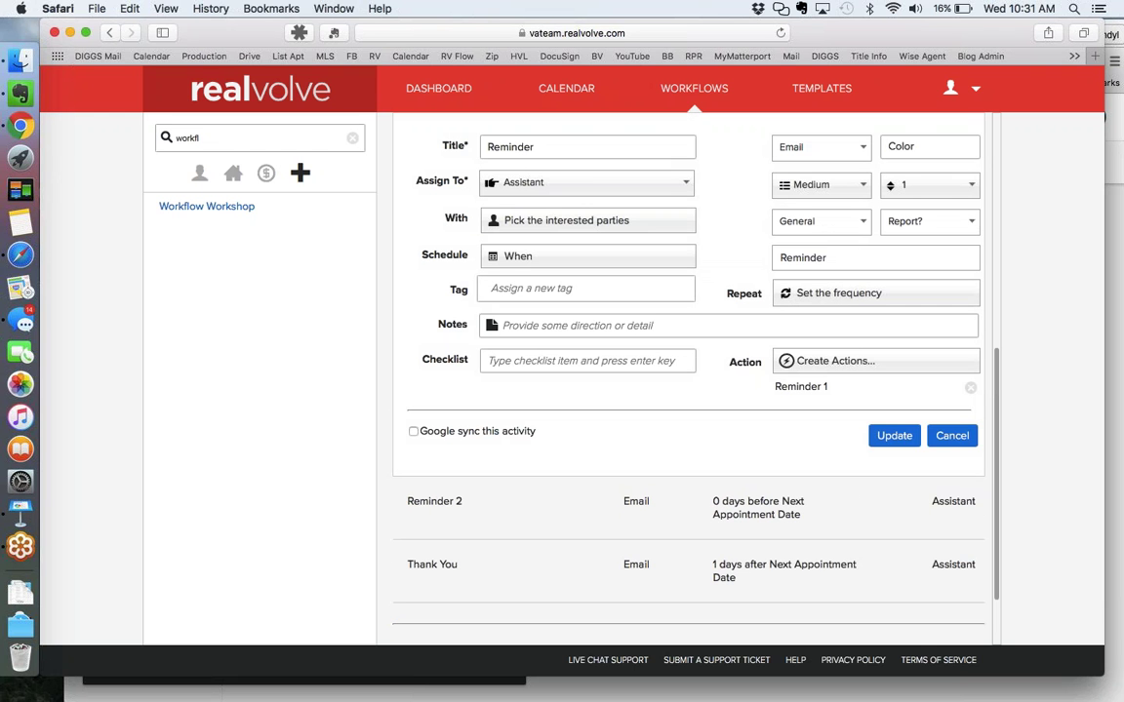
# Step: Open the activity's existing Reminder 1 action and inspect its message settings and the list of selectable templates
pyautogui.click(801, 386)
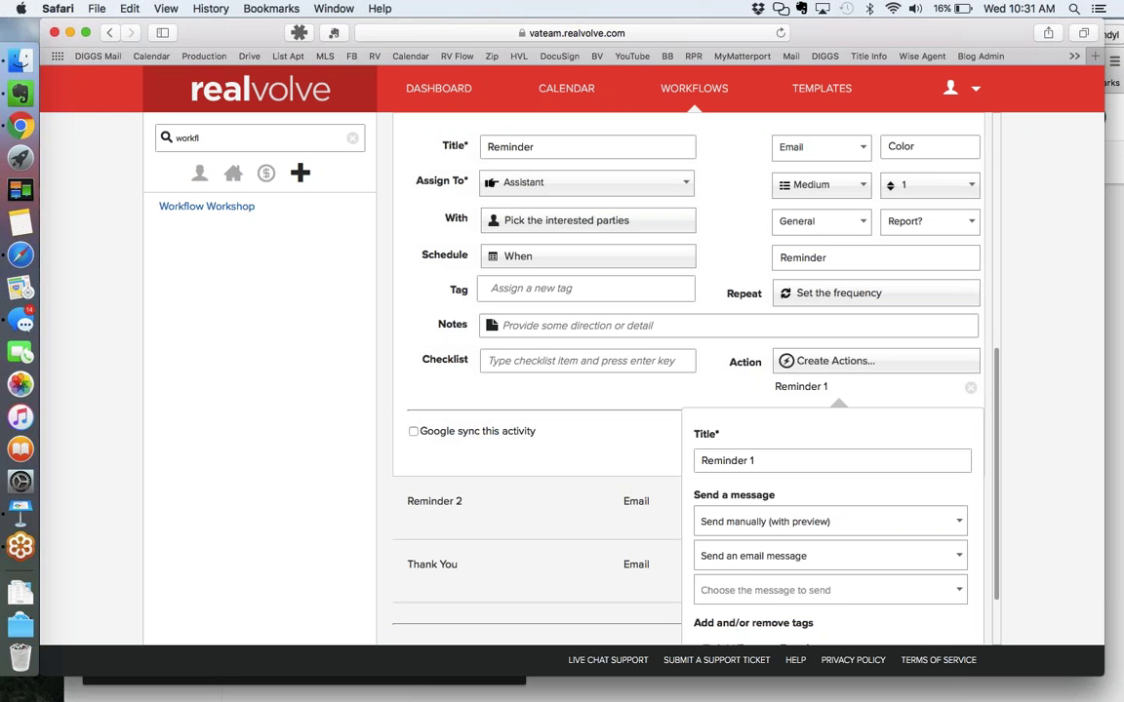
pyautogui.scroll(-5, 801, 390)
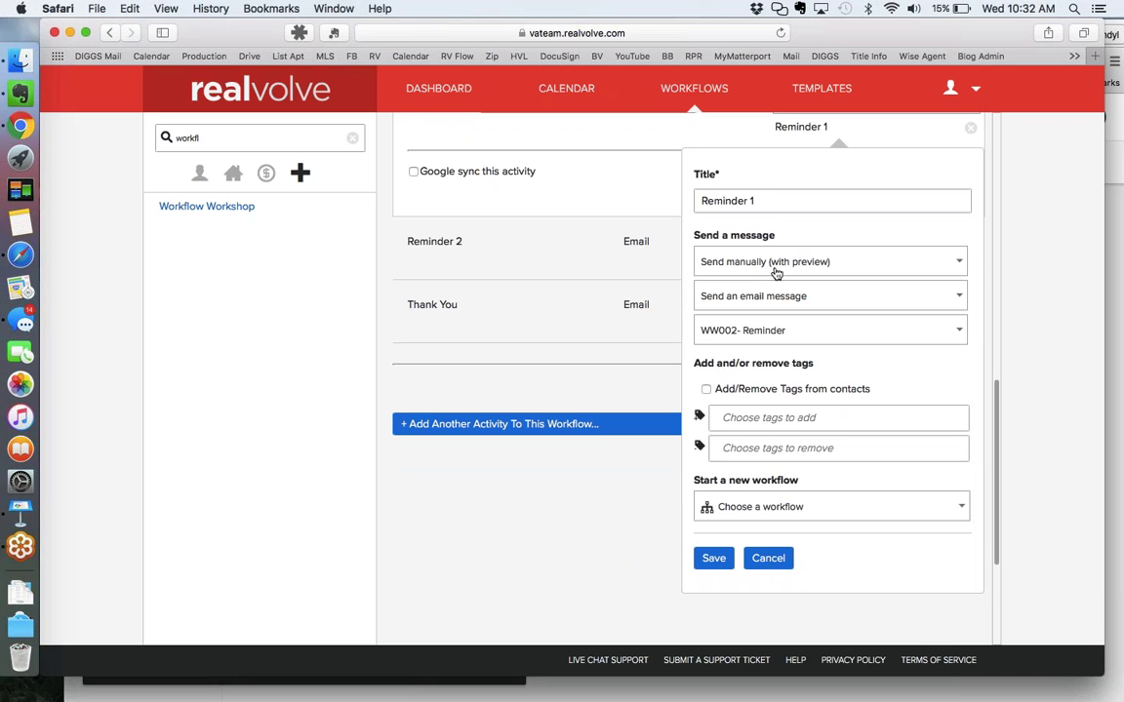
pyautogui.click(733, 332)
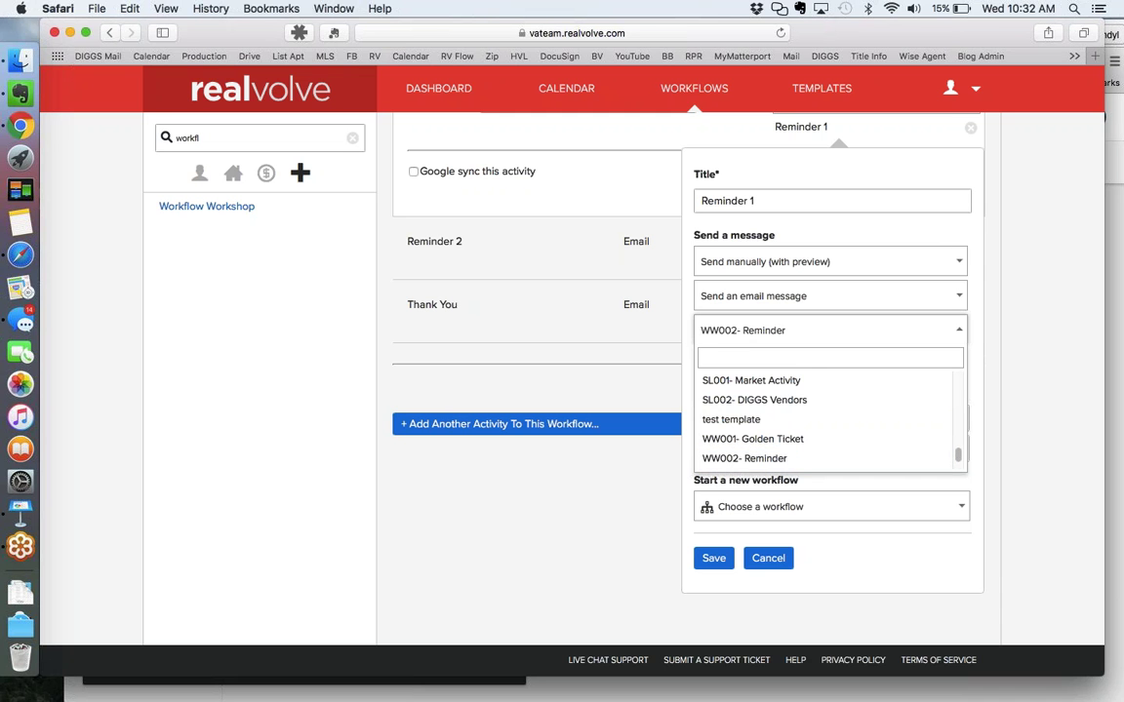
pyautogui.click(715, 335)
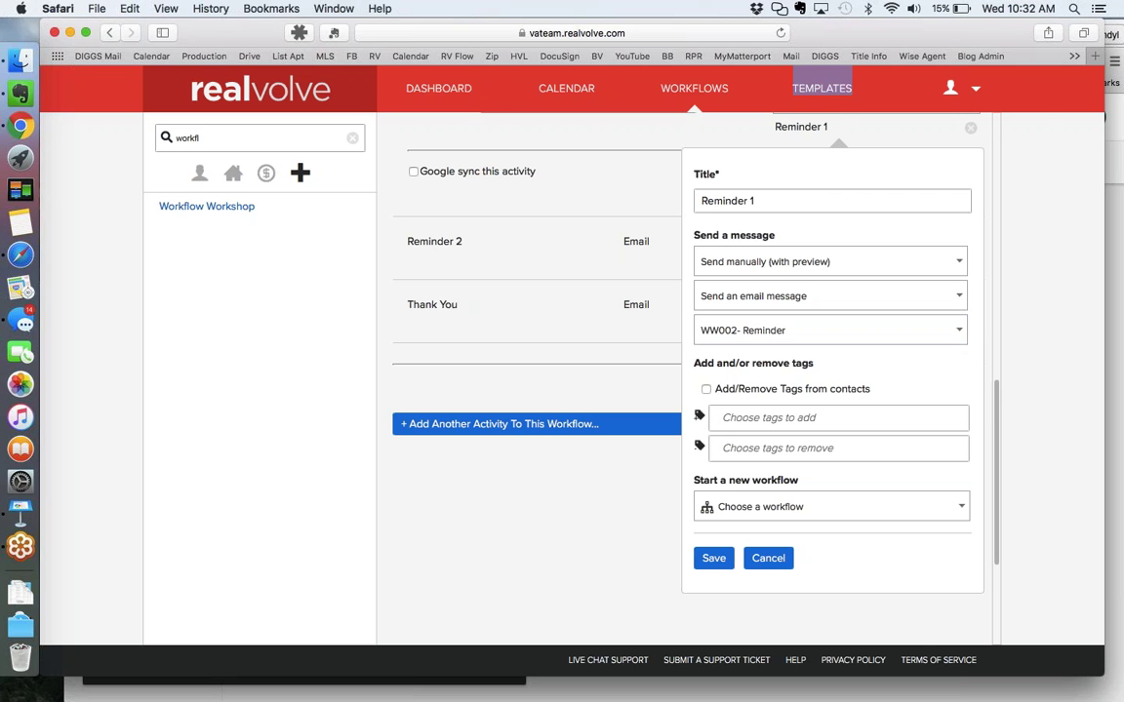
# Step: Open the Realvolve templates page in a separate browser tab and look through the template list
pyautogui.rightClick(845, 93)
pyautogui.press('Escape')
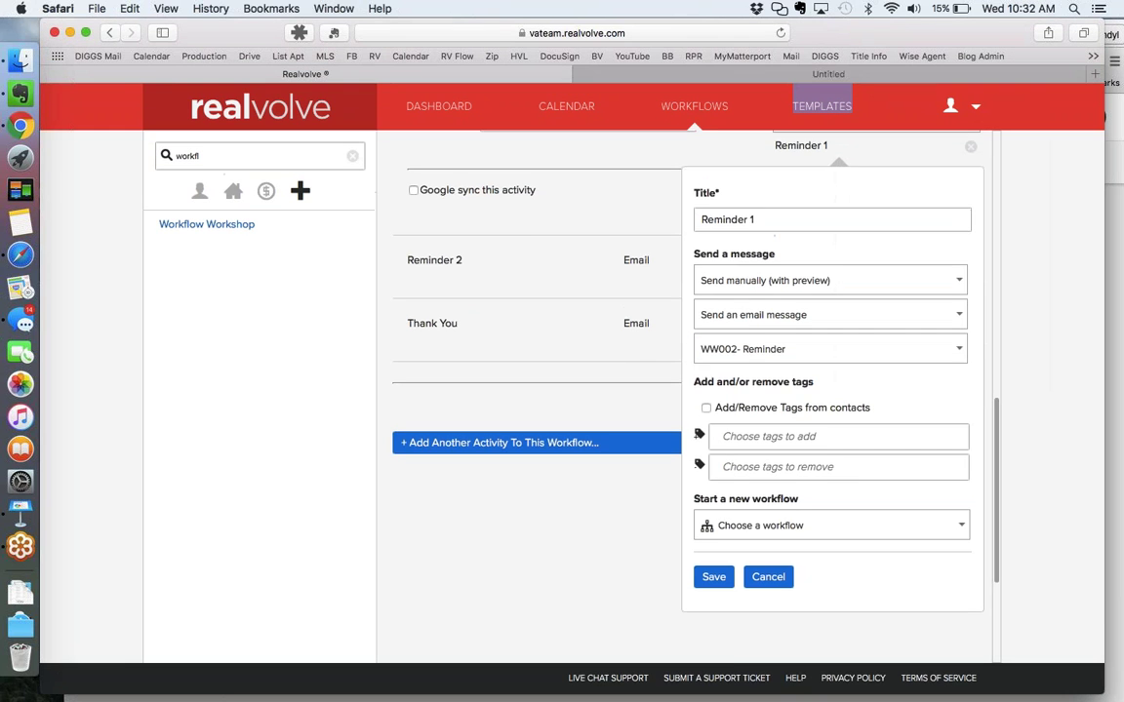
pyautogui.scroll(5, 854, 116)
pyautogui.click(832, 75)
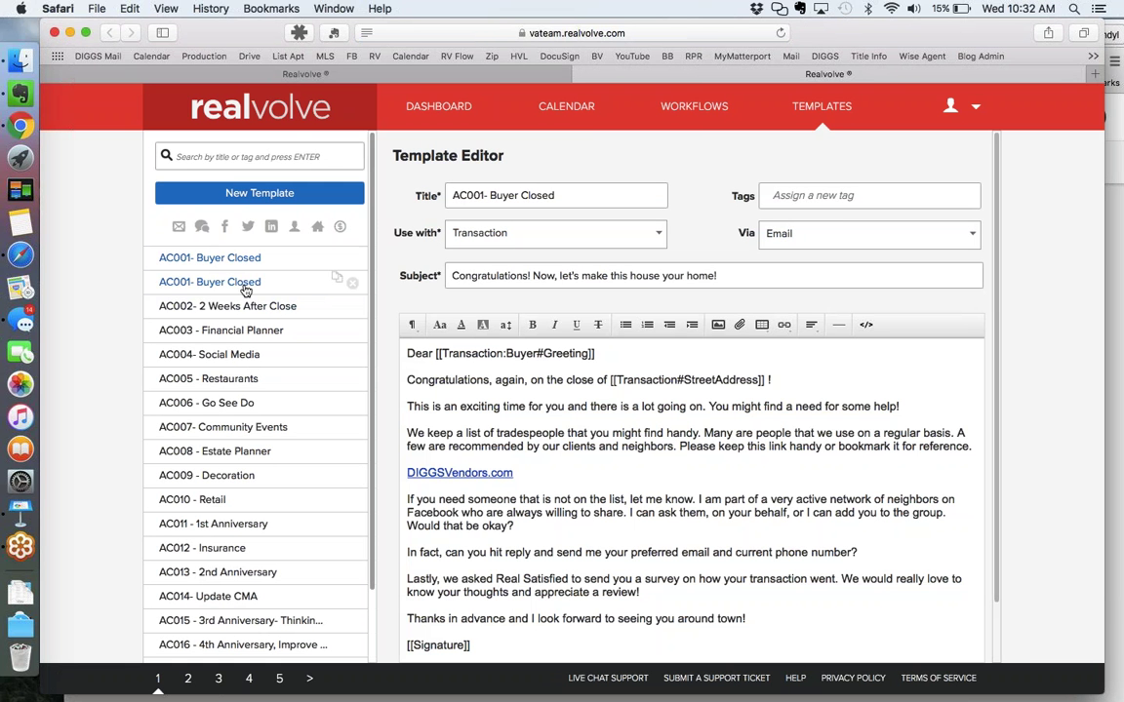
pyautogui.scroll(-3, 336, 322)
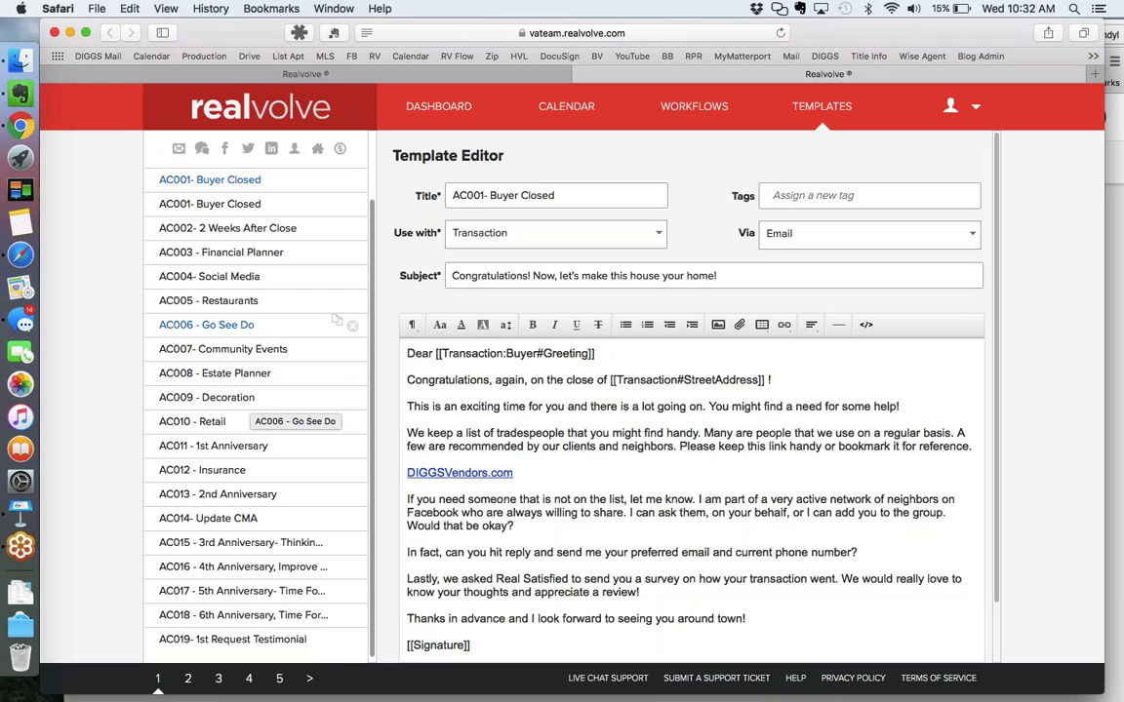
pyautogui.scroll(3, 249, 423)
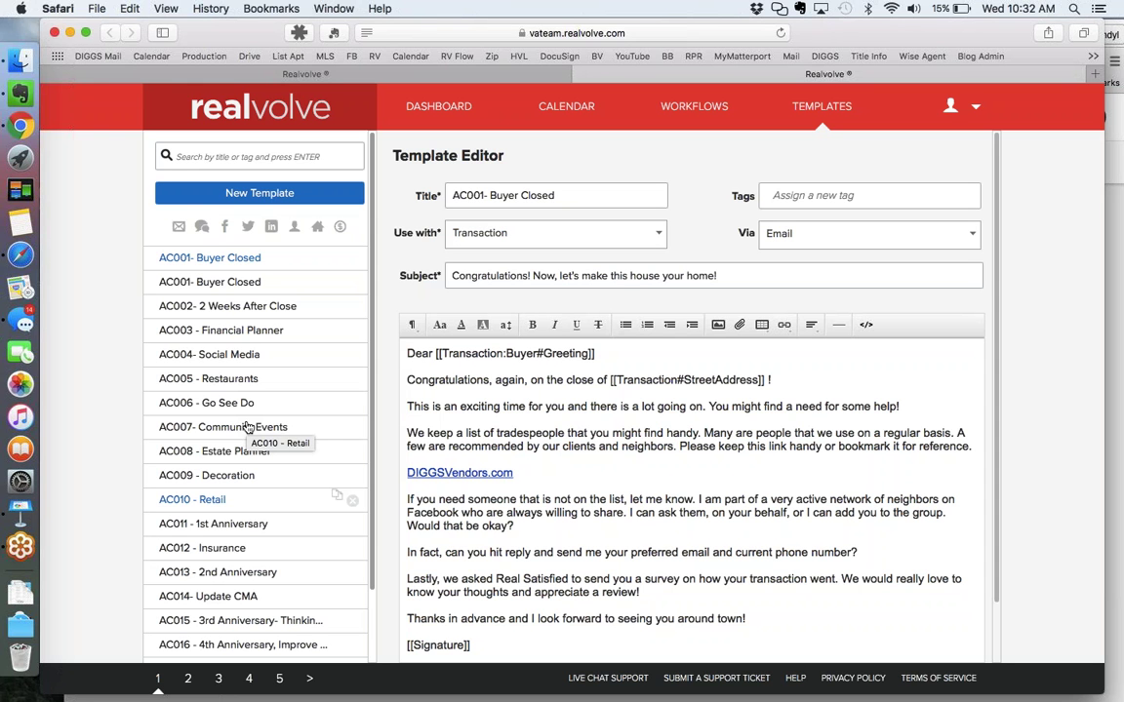
# Step: Search the templates for "ww002" and open the WW002- Reminder template
pyautogui.click(256, 156)
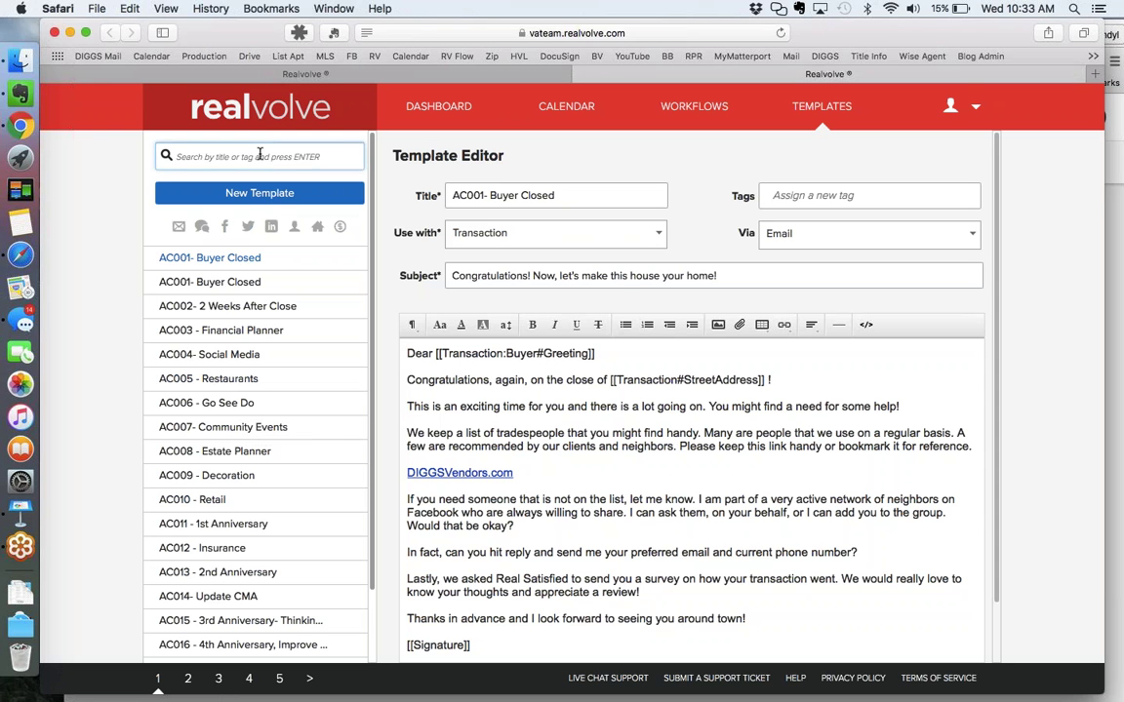
pyautogui.write('ww')
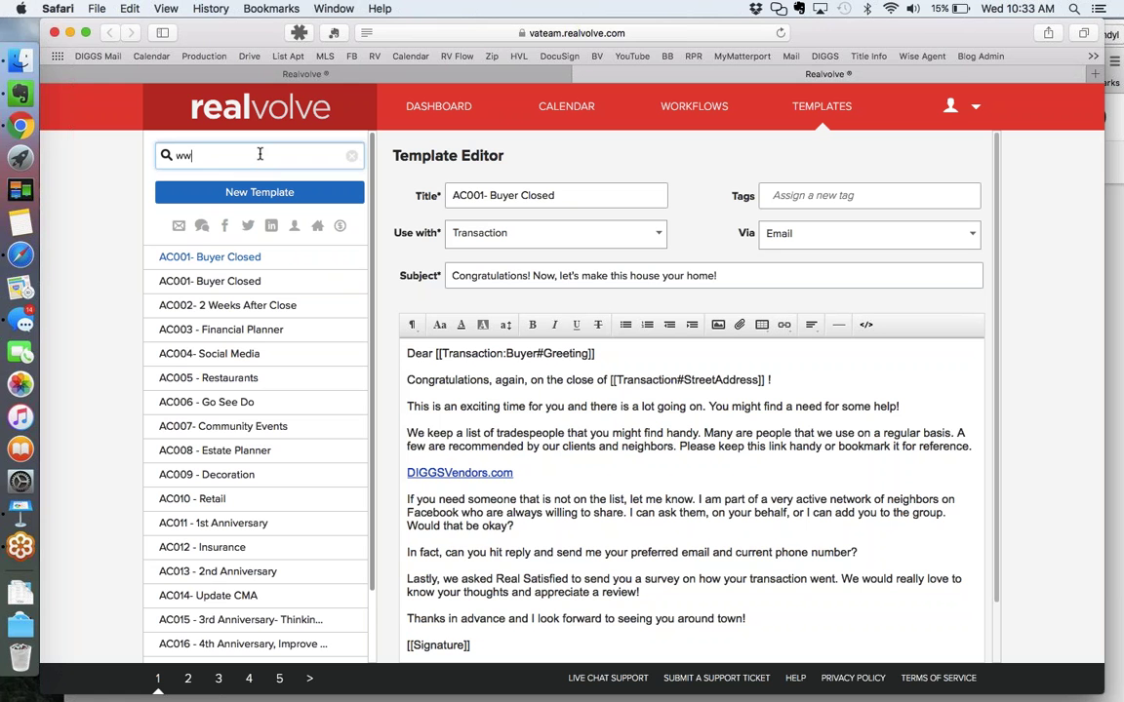
pyautogui.write('002')
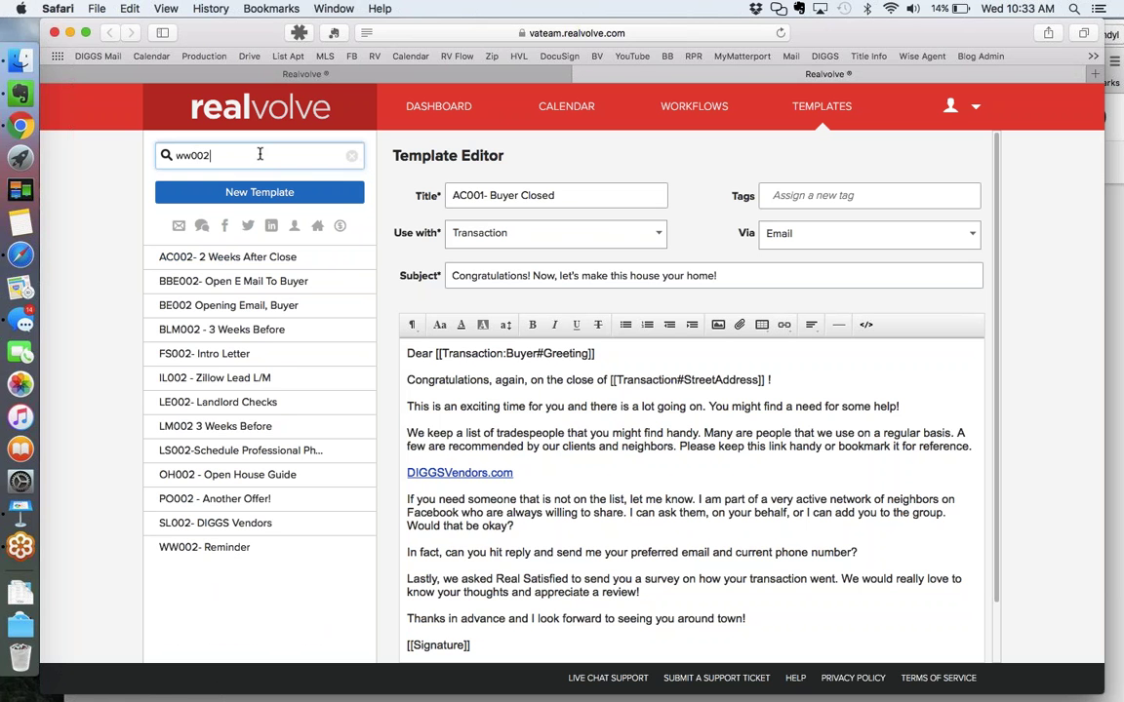
pyautogui.click(238, 552)
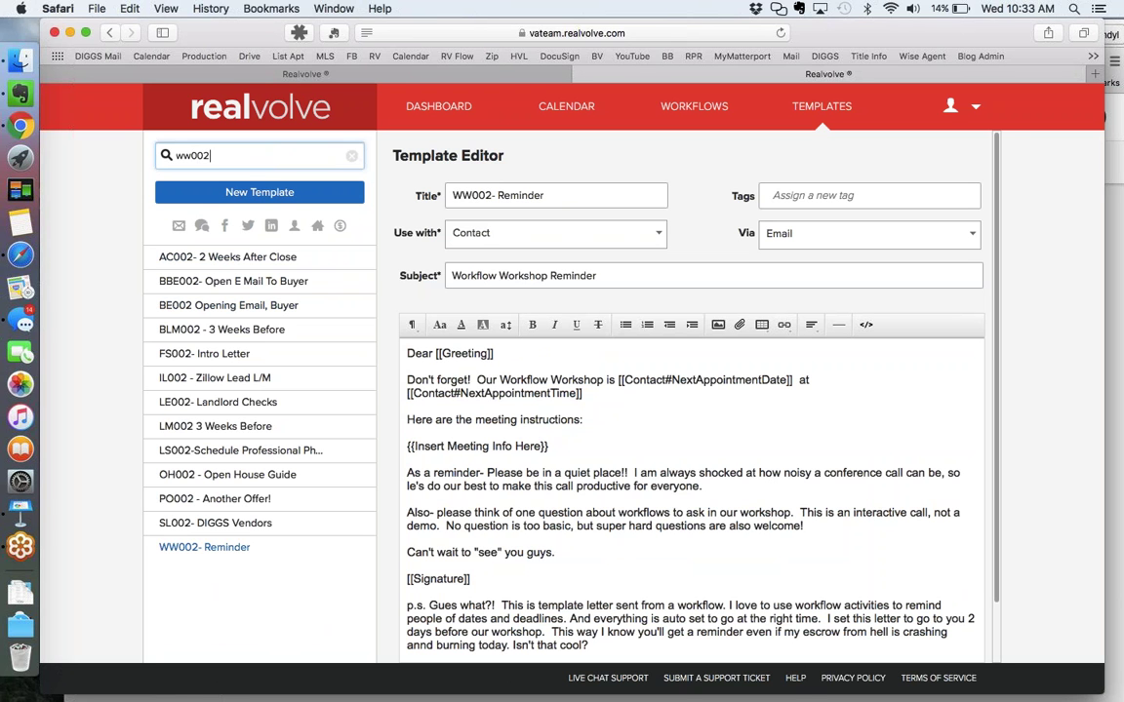
# Step: Review the reminder template's title and the record types it can be used with
pyautogui.click(564, 195)
pyautogui.click(528, 241)
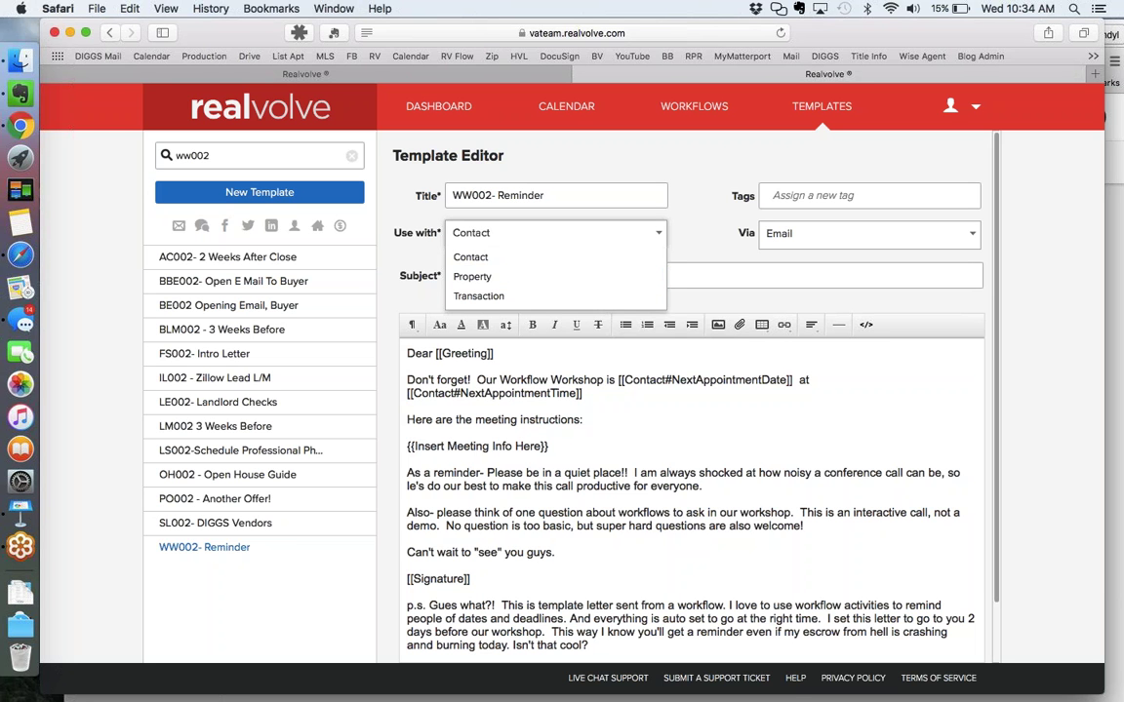
pyautogui.click(416, 250)
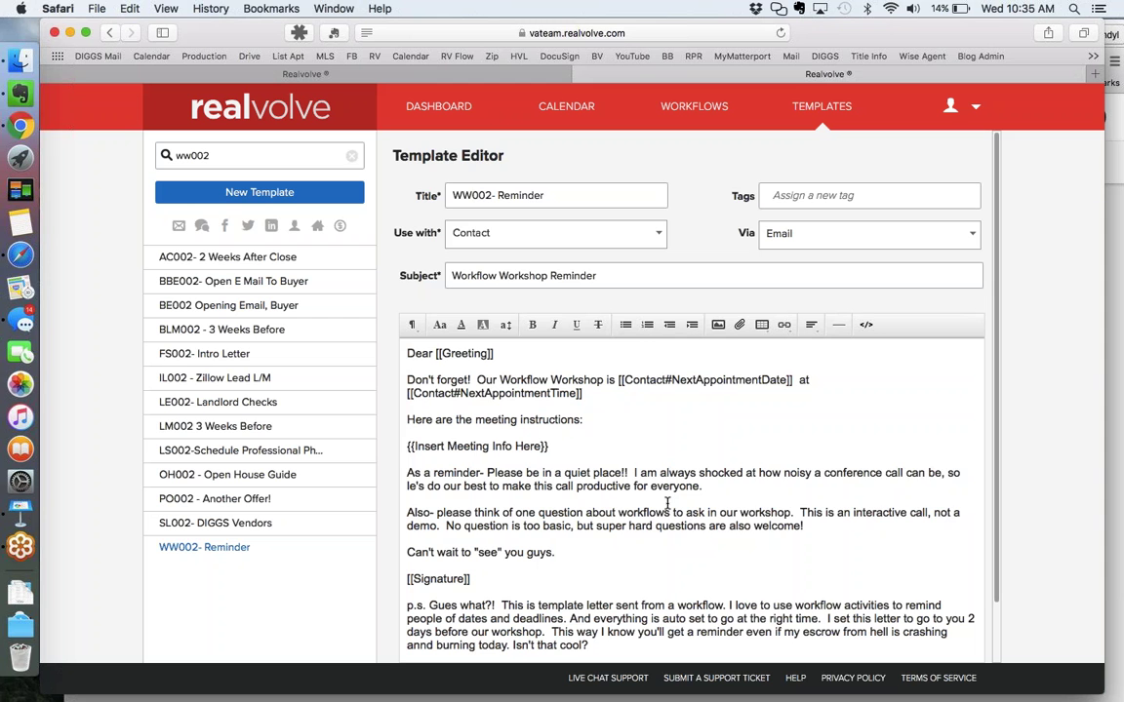
# Step: Replace the lowercase "p.s." at the start of the reminder letter's postscript with "P.S."
pyautogui.scroll(-2, 667, 503)
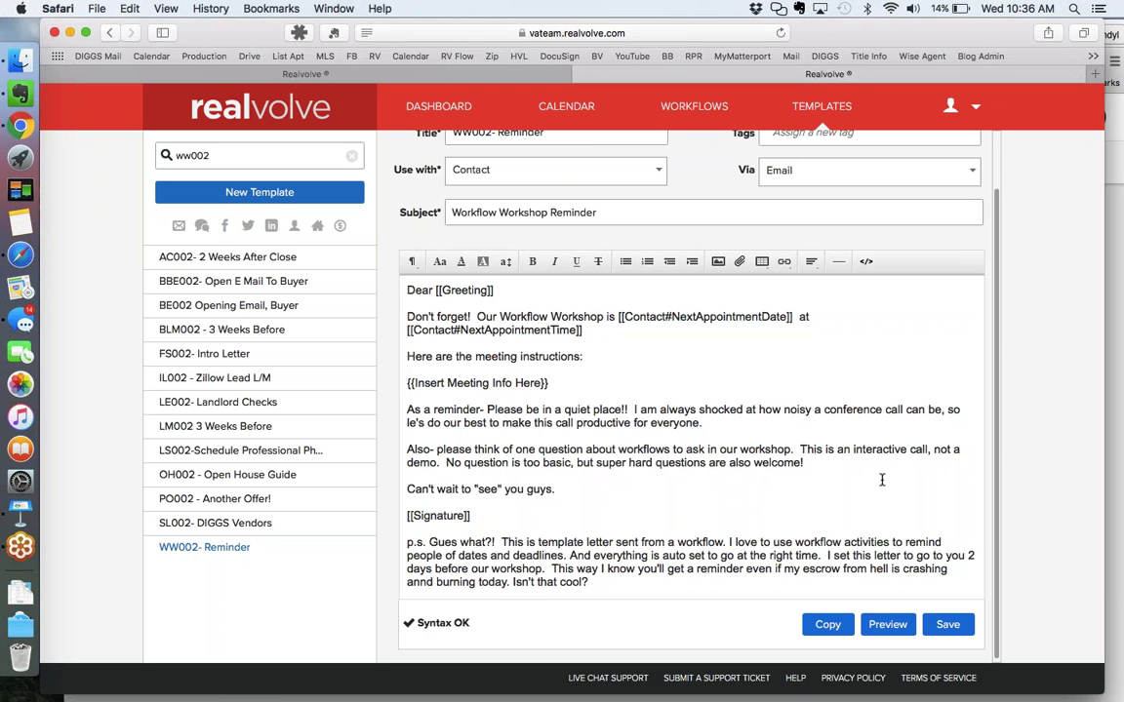
pyautogui.click(948, 626)
pyautogui.moveTo(427, 545); pyautogui.dragTo(404, 544)
pyautogui.write('P.S')
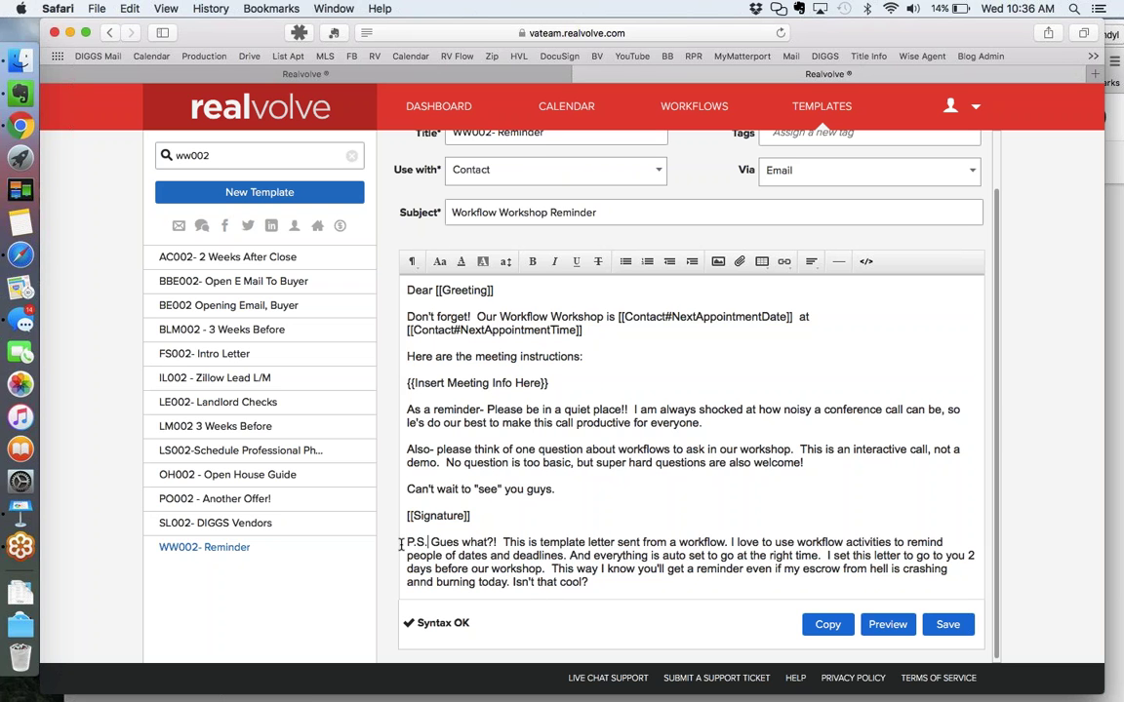
pyautogui.write('.')
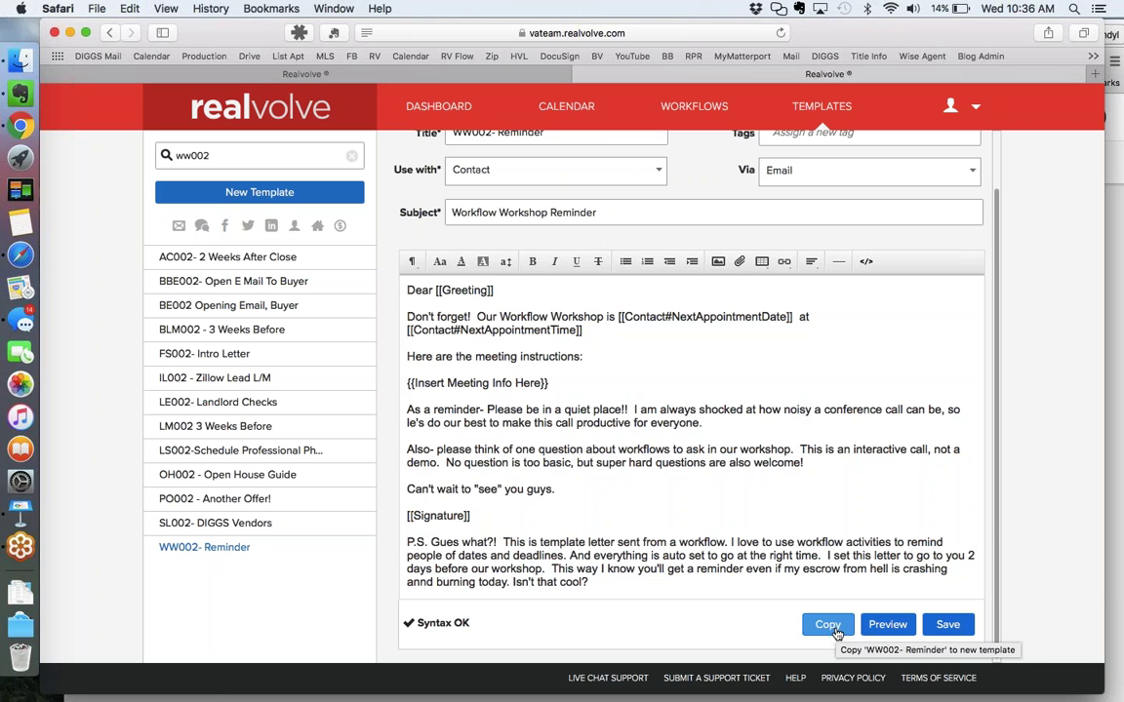
# Step: Save the WW002- Reminder template and show the tags that can be assigned to it
pyautogui.click(944, 624)
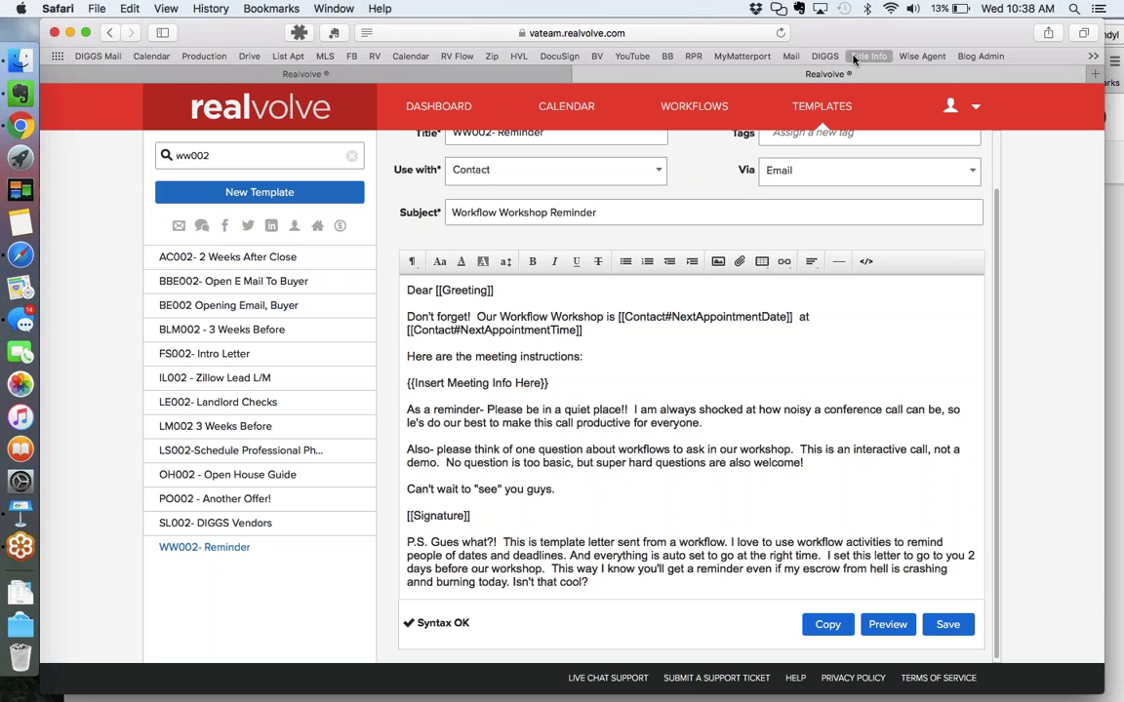
pyautogui.scroll(3, 810, 292)
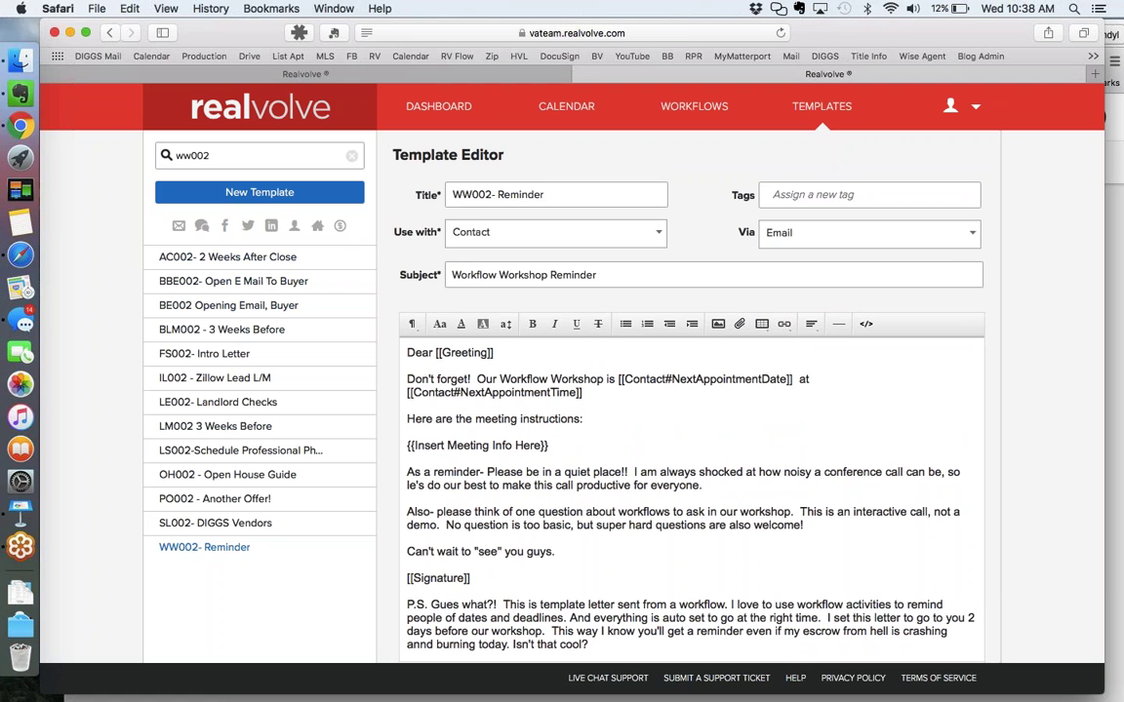
pyautogui.click(822, 194)
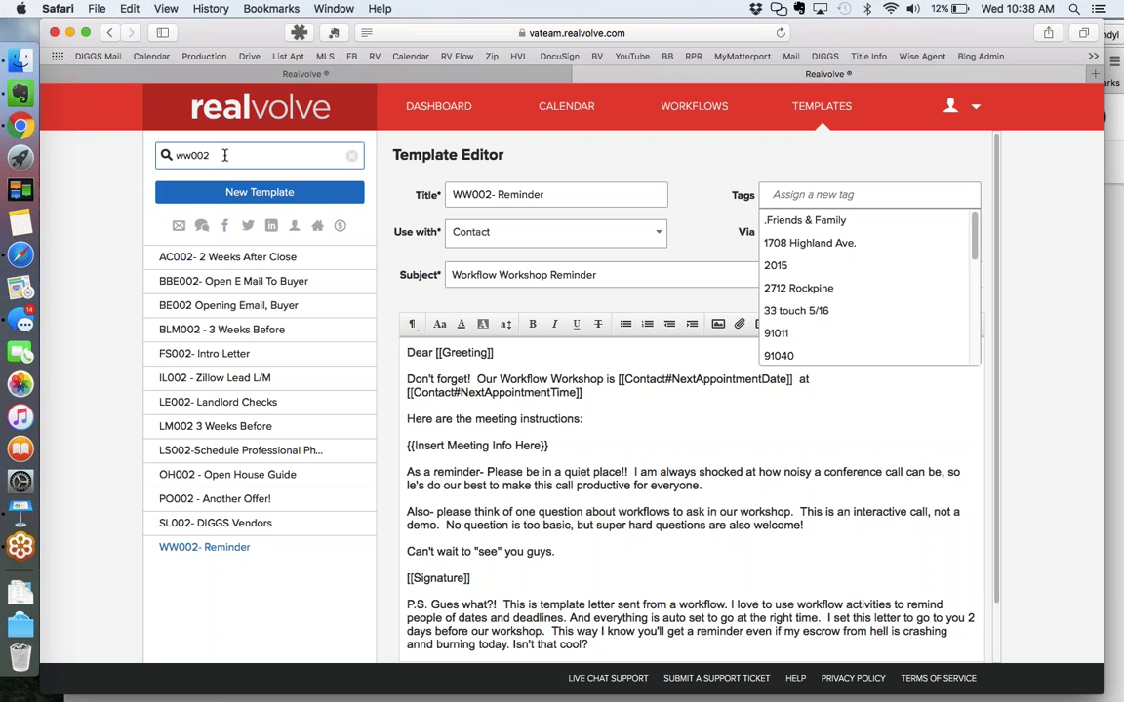
# Step: Replace the template search text with "ww"
pyautogui.moveTo(209, 155); pyautogui.dragTo(176, 155)
pyautogui.write('ww')
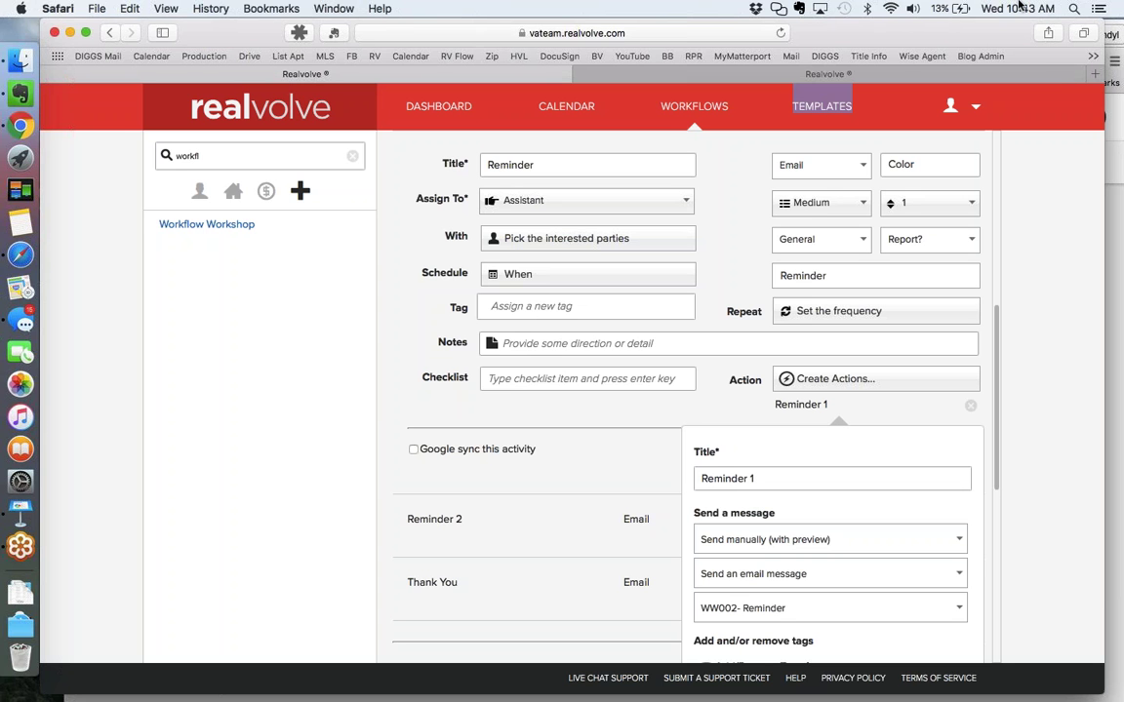
# Step: Switch to Evernote to view the Listing Maintenance note, and return to the Workflow Workshop editor in Safari
pyautogui.hotkey('ctrl', 'Right')
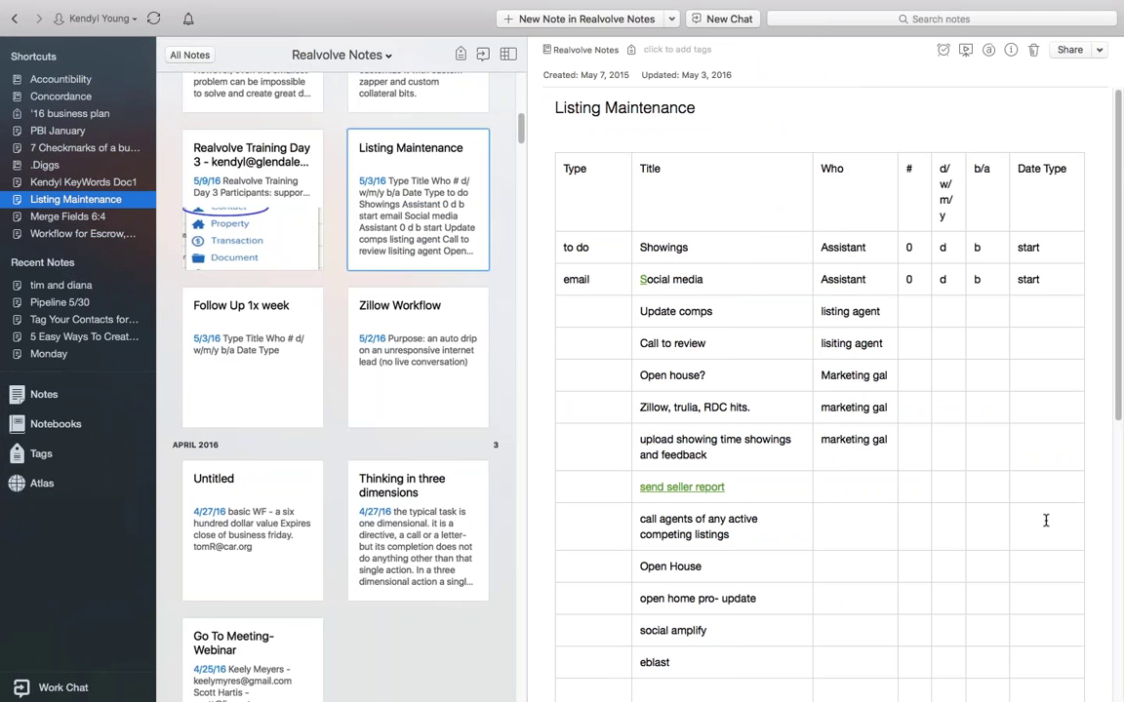
pyautogui.hotkey('ctrl', 'Left')
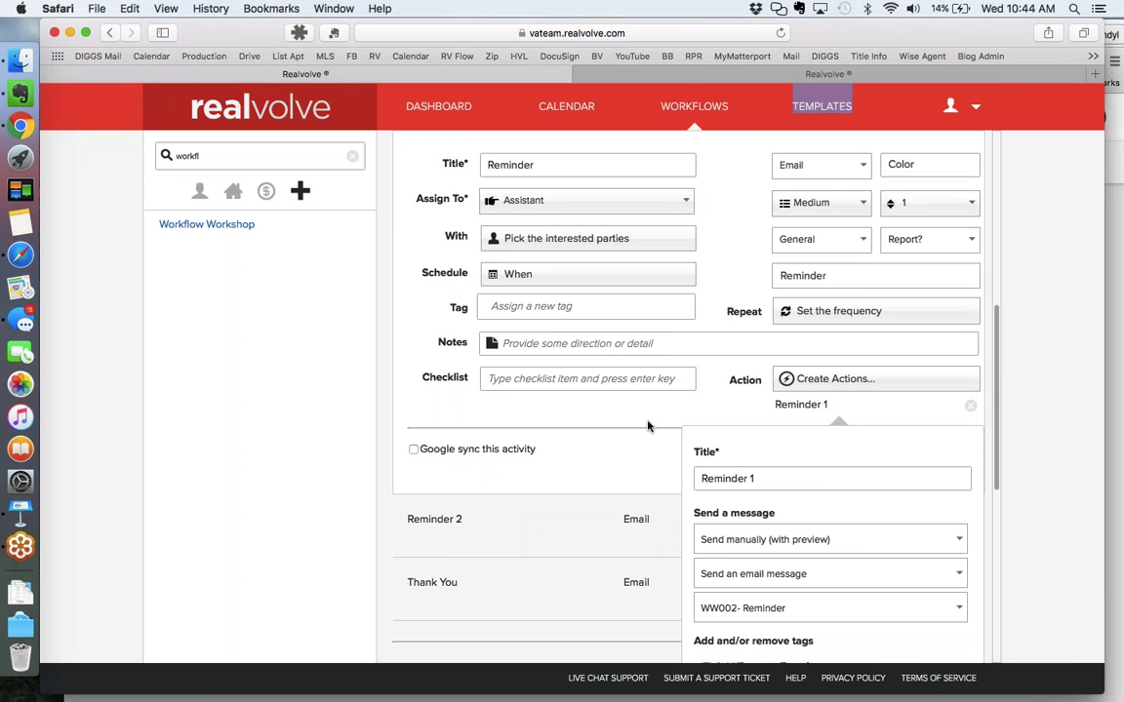
# Step: Save the "Reminder 1" email action on the Reminder activity and go back to the start of the Workflow Workshop editor
pyautogui.scroll(-5, 648, 425)
pyautogui.click(713, 546)
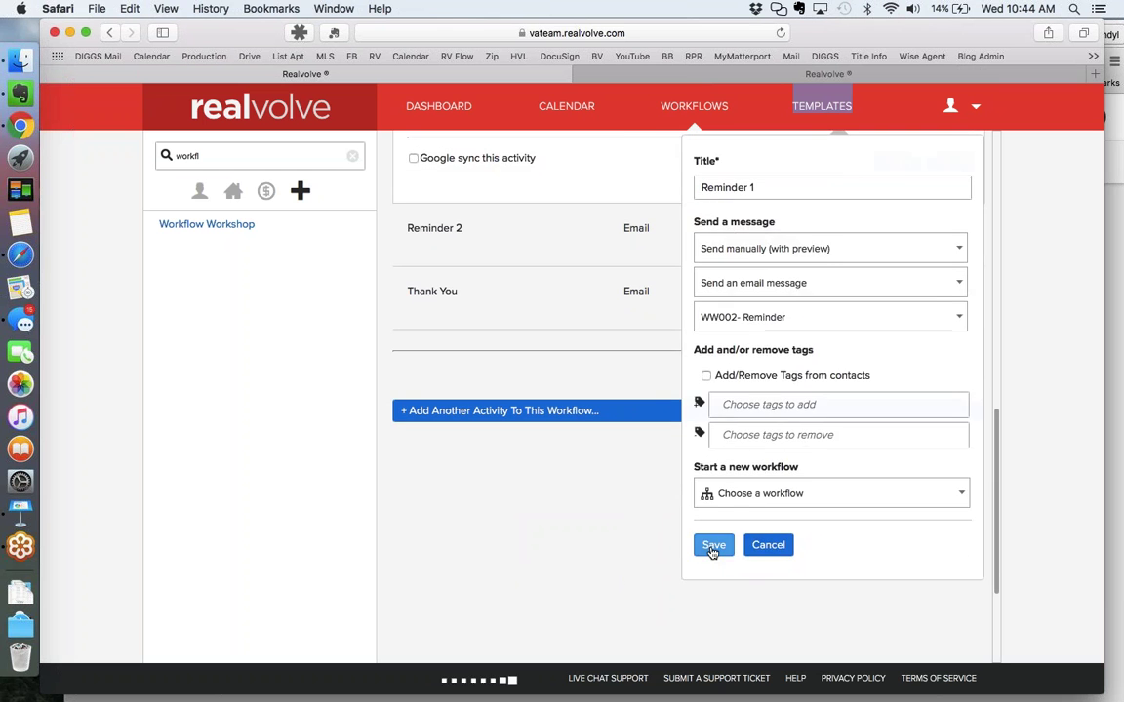
pyautogui.scroll(5, 575, 504)
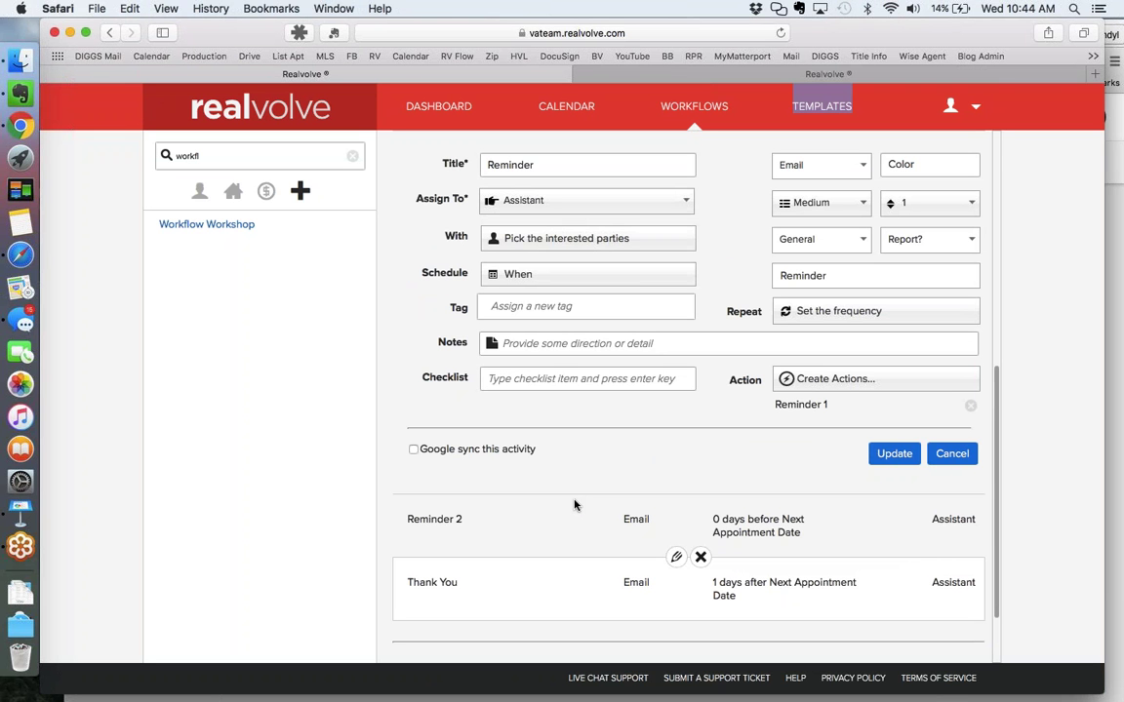
pyautogui.scroll(5, 575, 505)
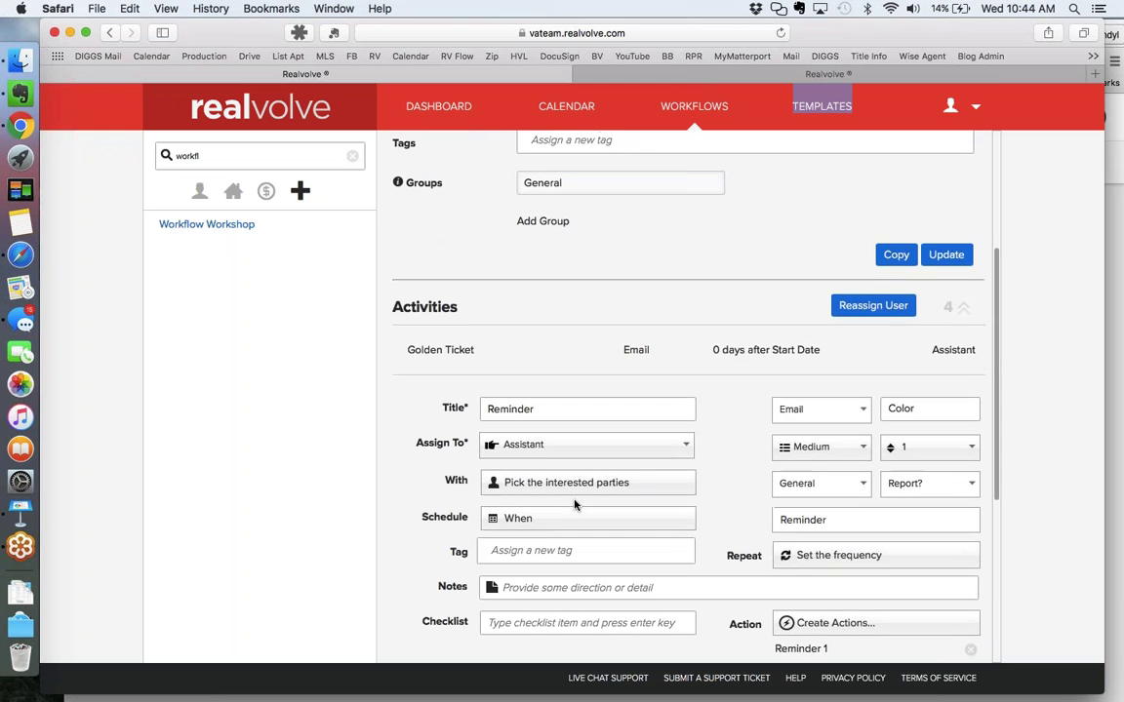
pyautogui.scroll(5, 575, 504)
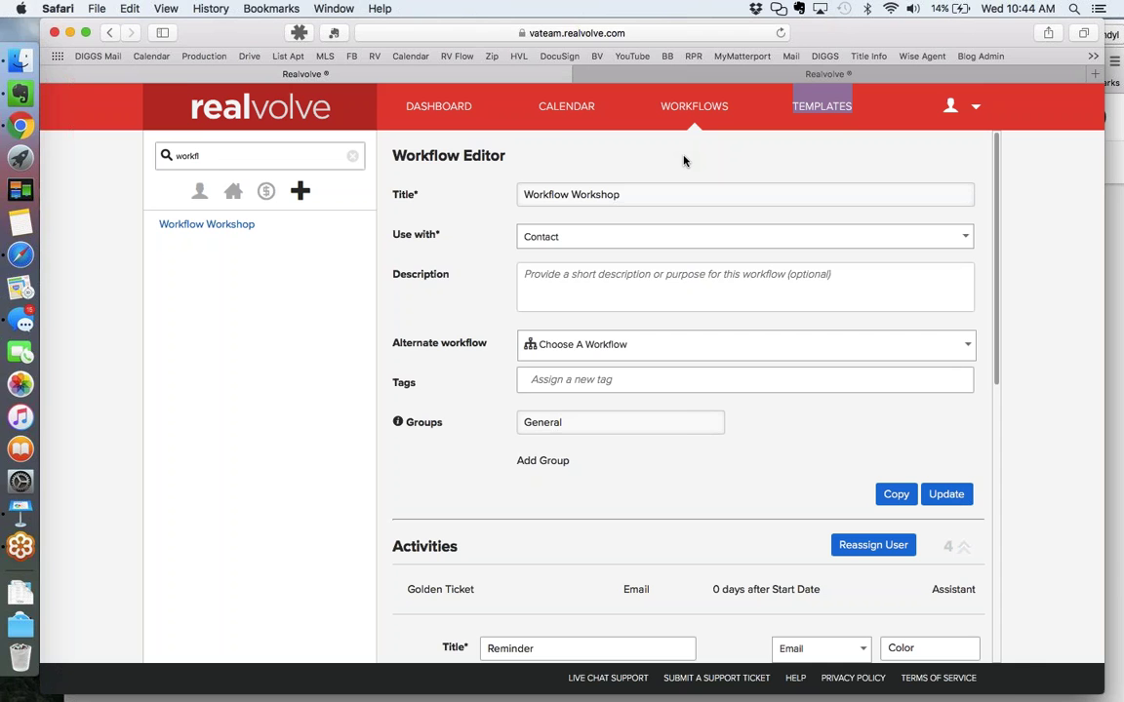
# Step: Bring up the full workflow list and open the Basic Listing Marketing workflow to review its settings
pyautogui.hotkey('ctrl', 'Right')
pyautogui.hotkey('ctrl', 'Left')
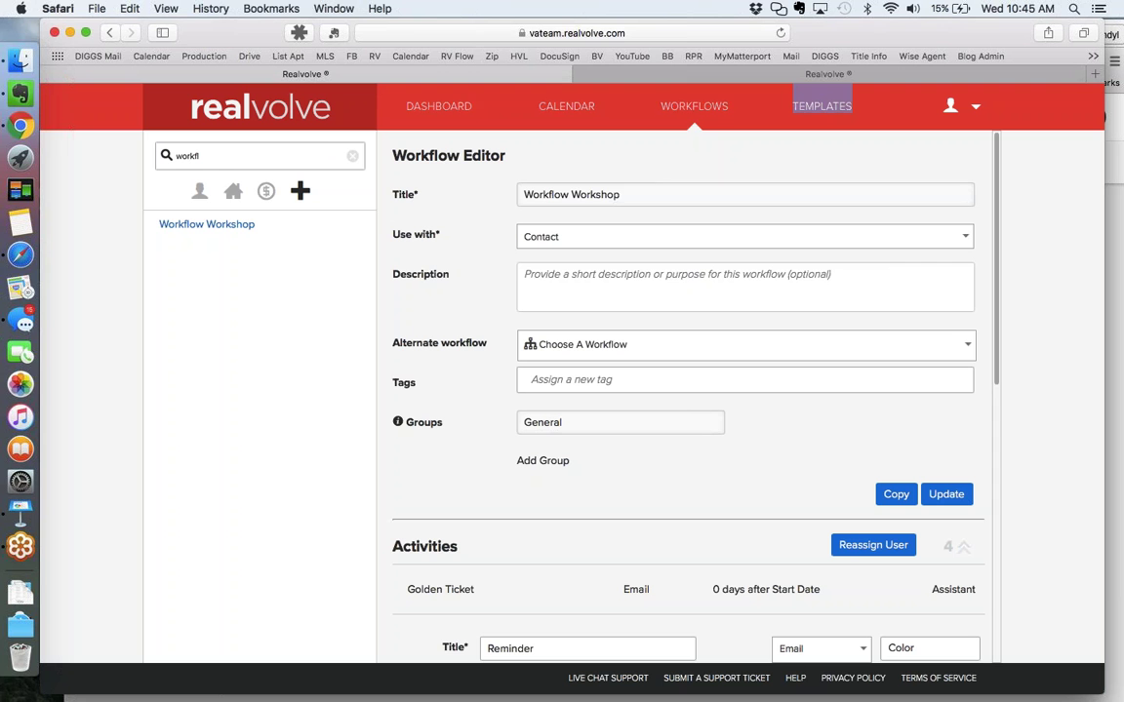
pyautogui.click(691, 108)
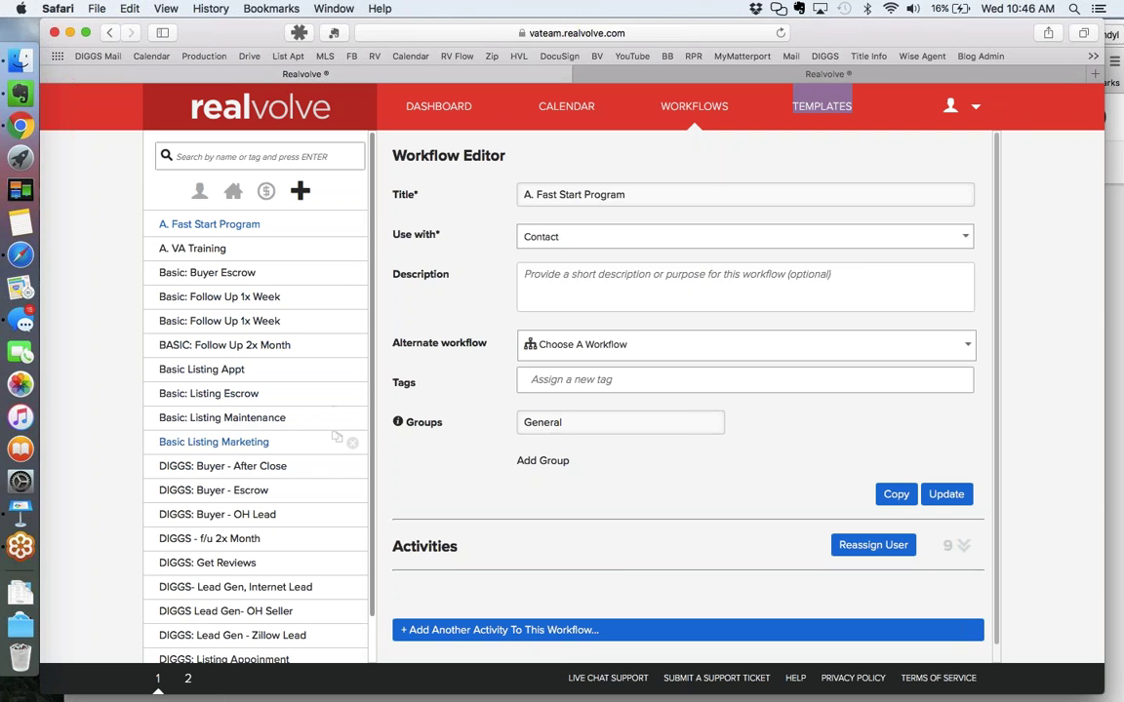
pyautogui.click(240, 444)
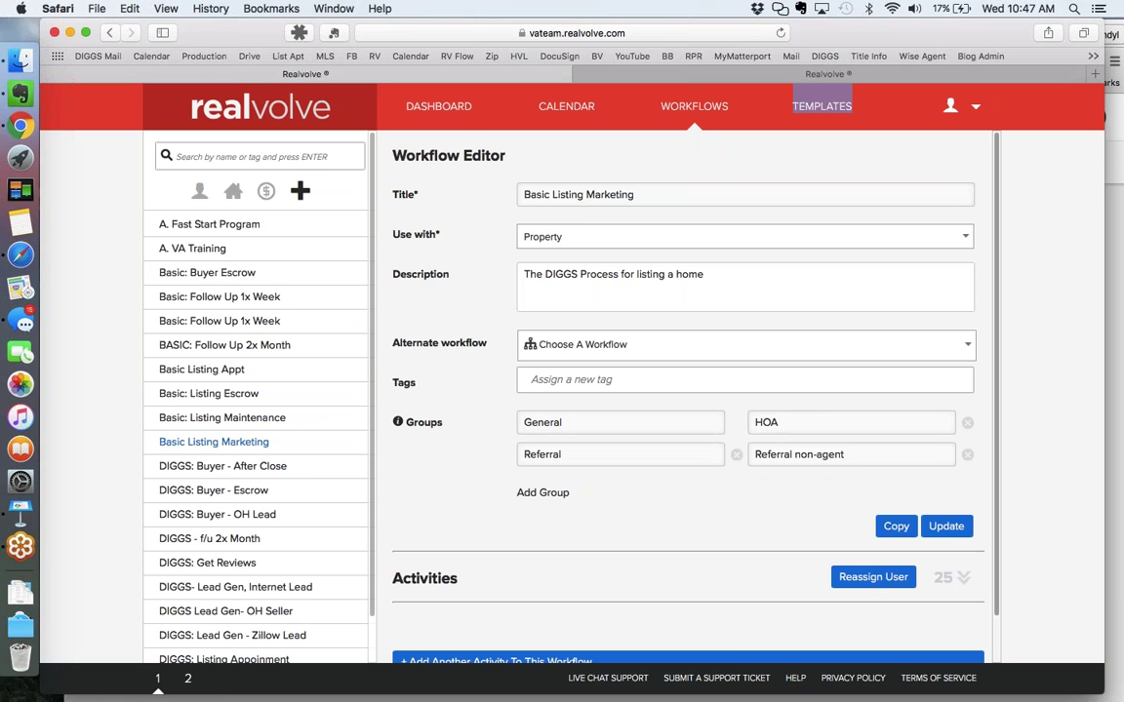
# Step: Open the most recently viewed contact from the dashboard and review the contact's incomplete activities
pyautogui.click(462, 109)
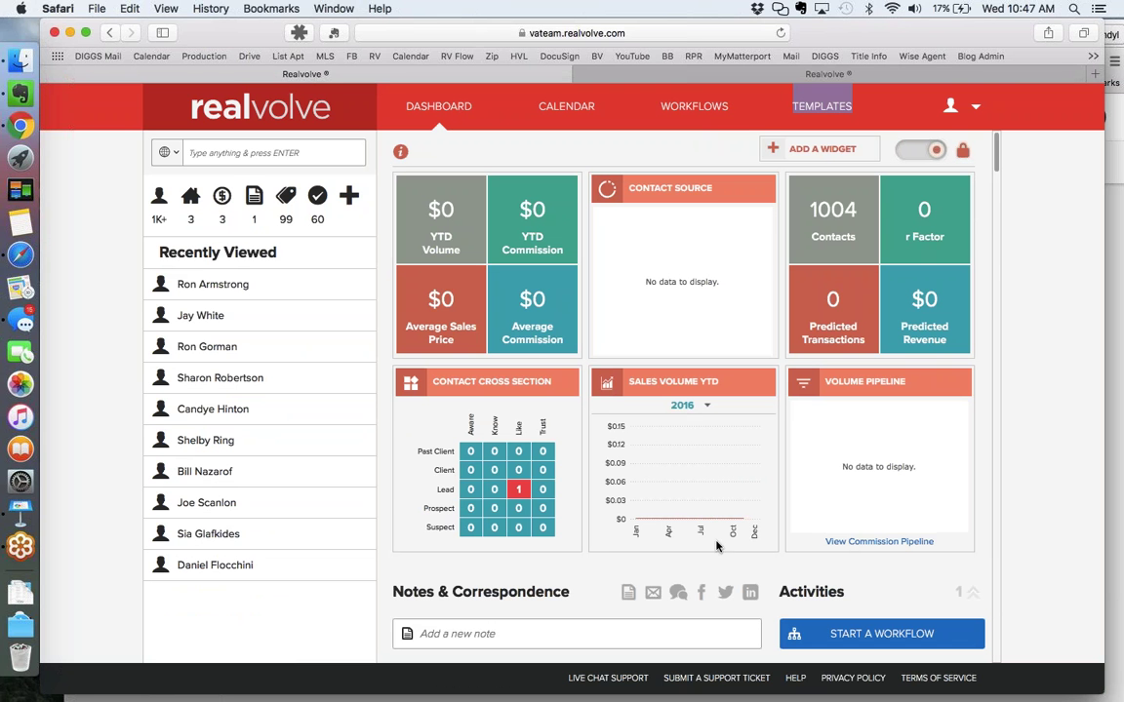
pyautogui.click(217, 285)
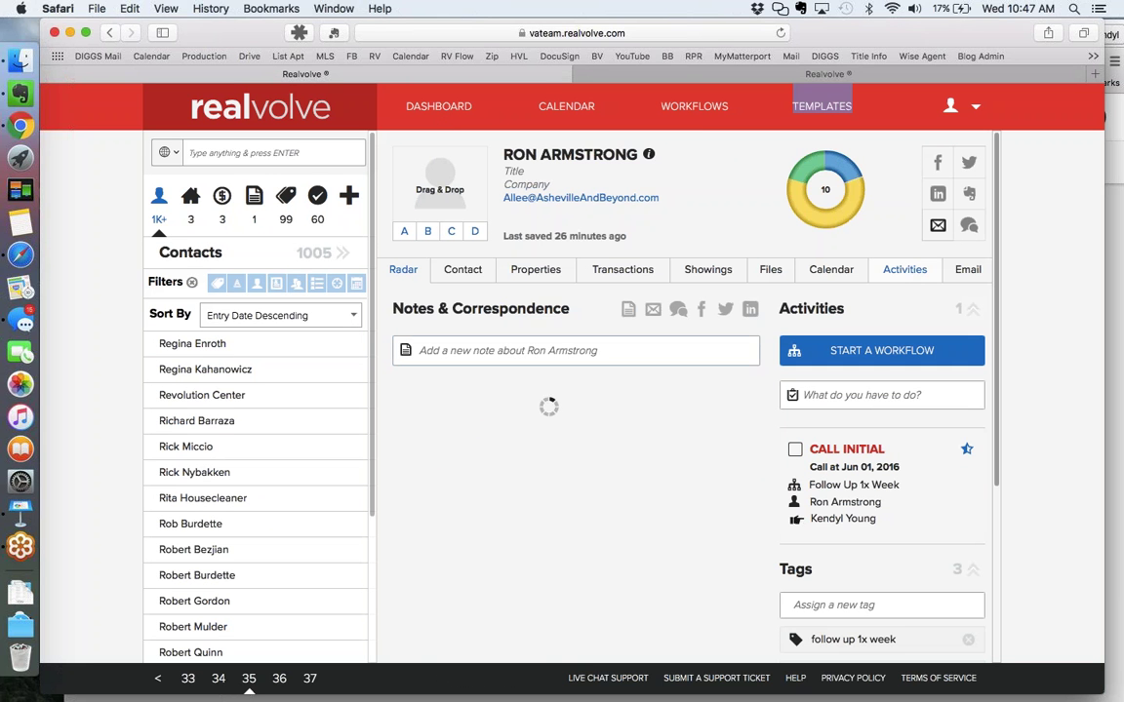
pyautogui.click(904, 272)
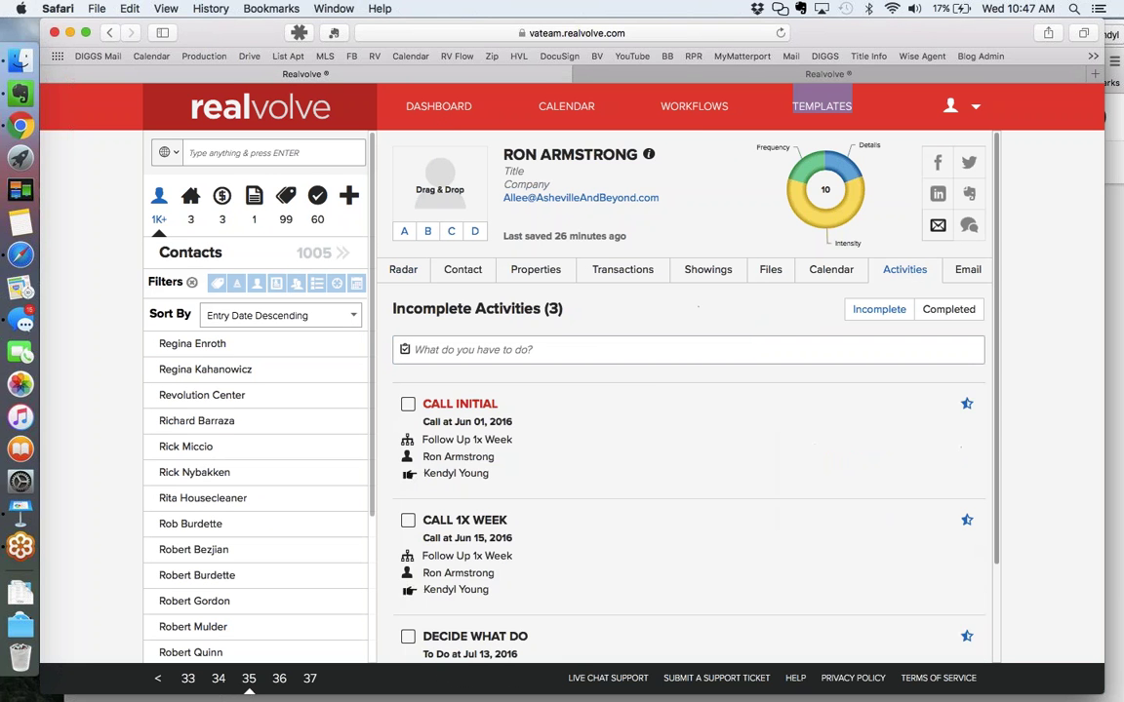
pyautogui.scroll(-2, 785, 567)
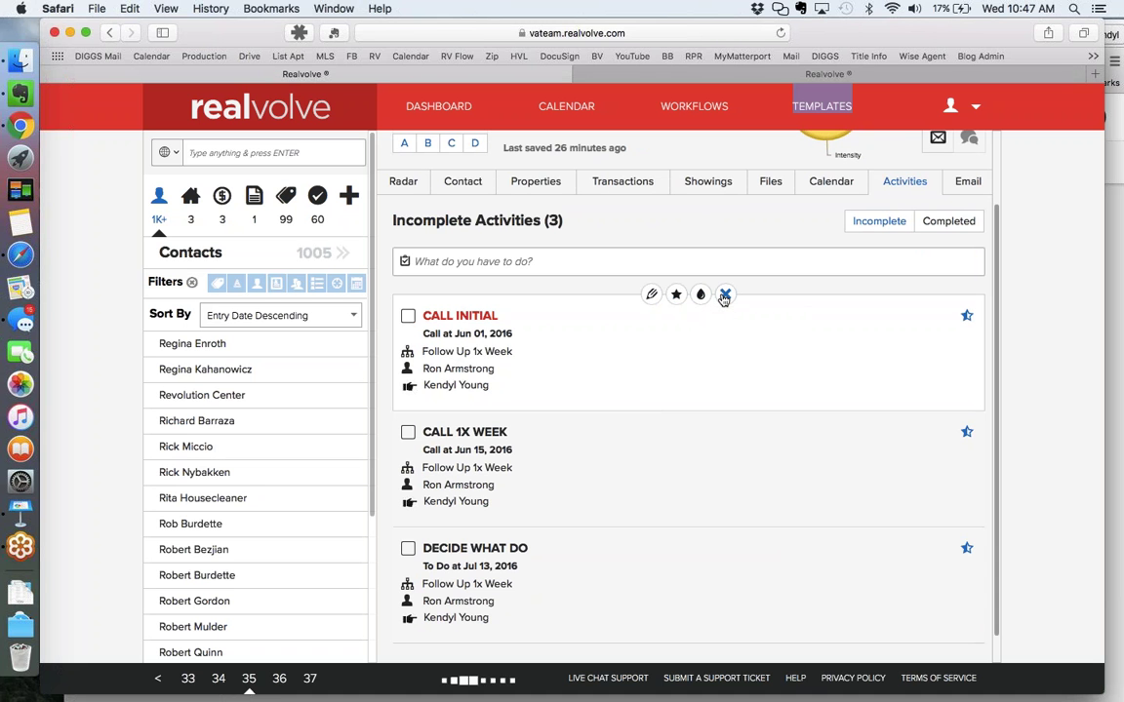
# Step: Review the deletion options for the Call Initial activity and dismiss them without deleting anything
pyautogui.click(725, 295)
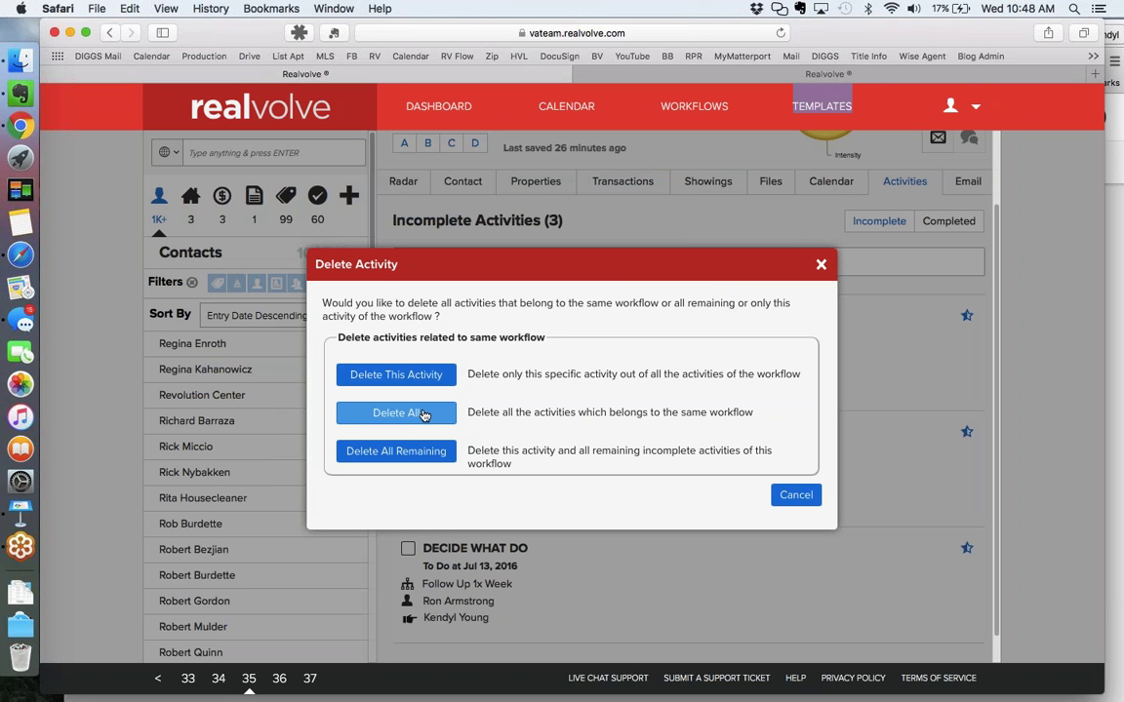
pyautogui.click(821, 267)
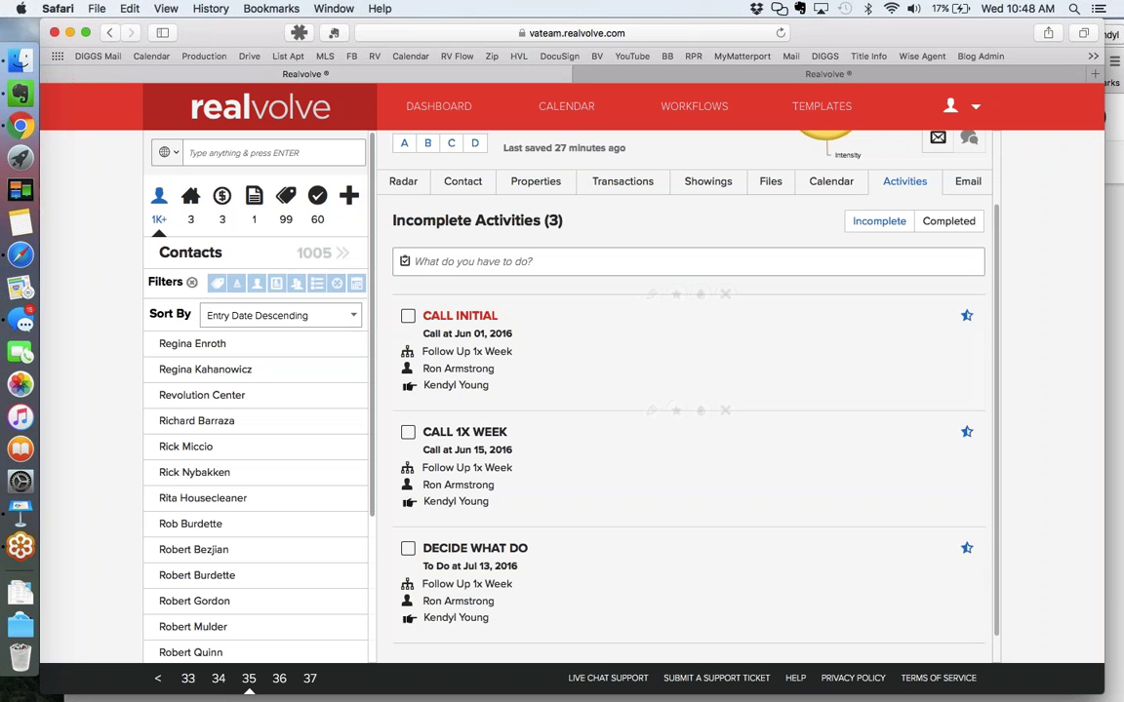
# Step: Delete the Call 1x Week activity together with all activities belonging to the same Follow Up 1x Week workflow
pyautogui.moveTo(727, 295)
pyautogui.moveTo(637, 489)
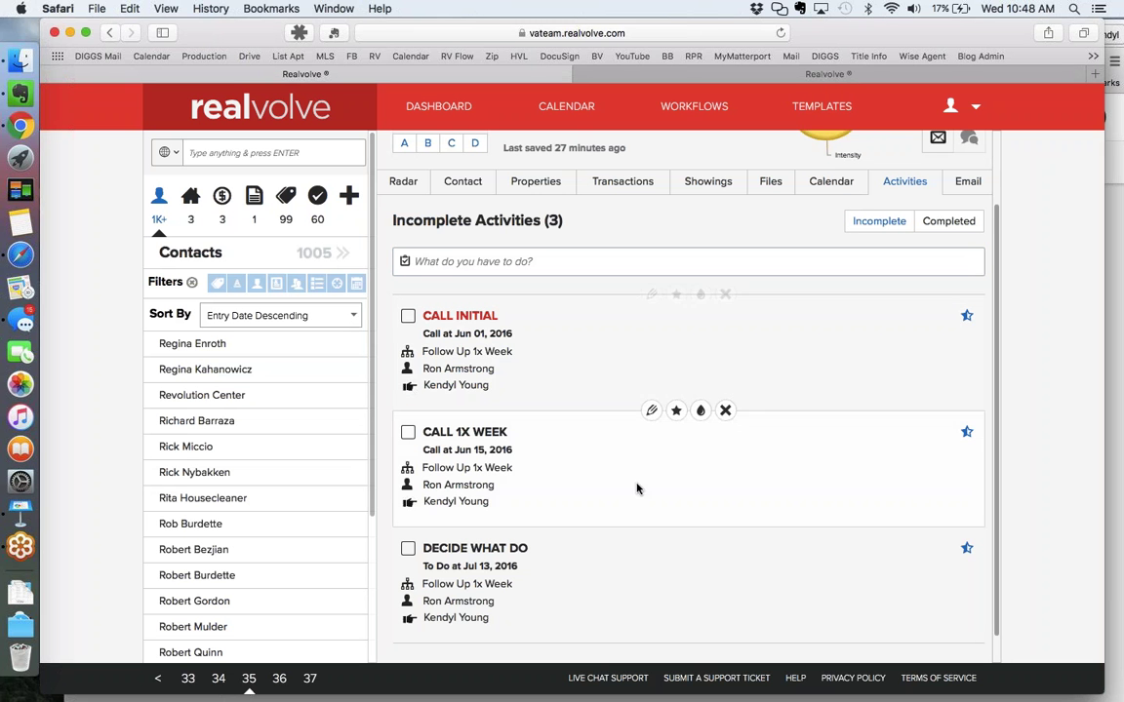
pyautogui.click(727, 411)
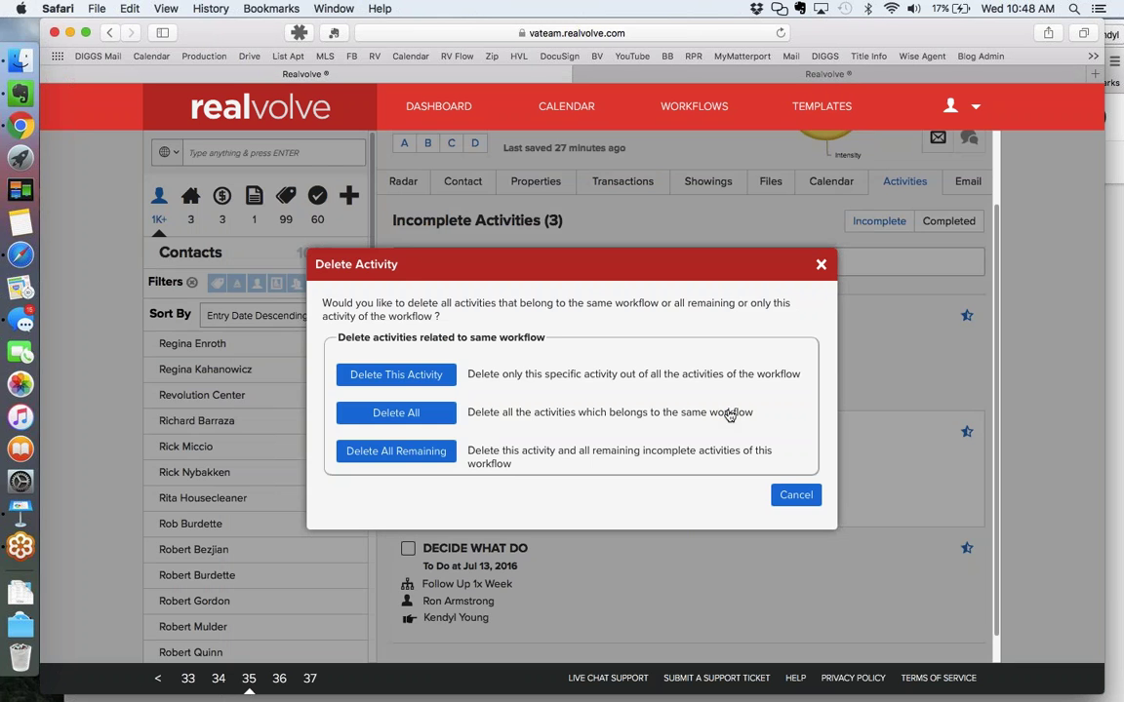
pyautogui.click(396, 412)
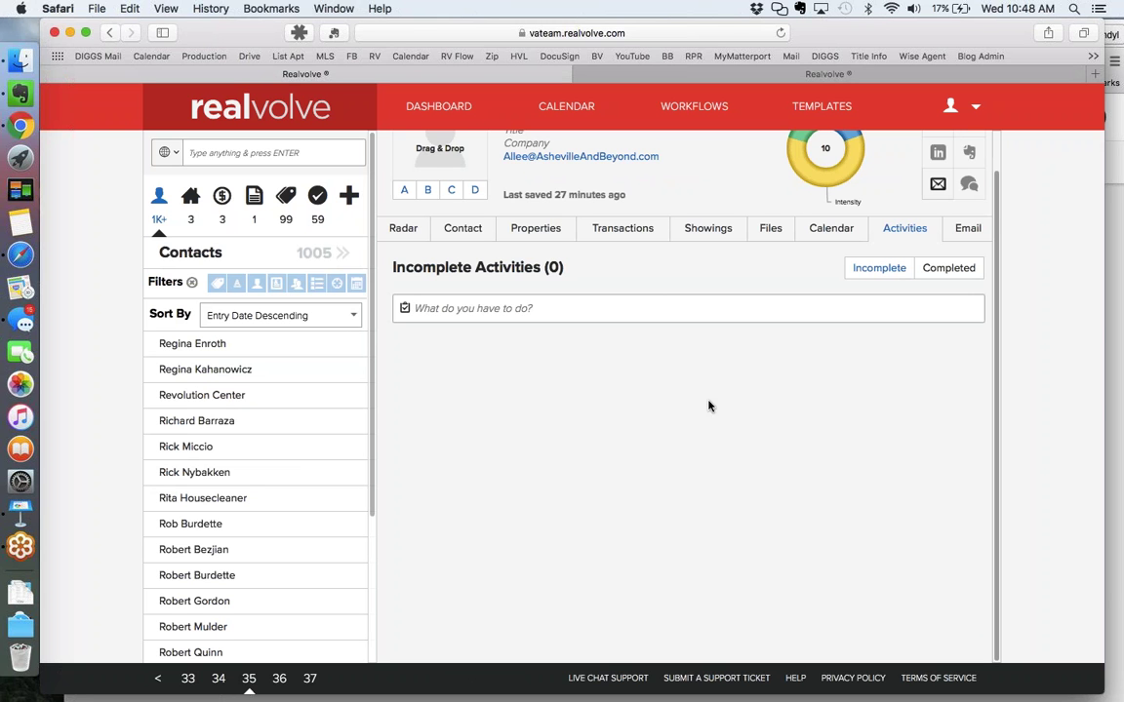
# Step: Return to the workflows page by way of the dashboard and look through the list of available workflows
pyautogui.click(438, 106)
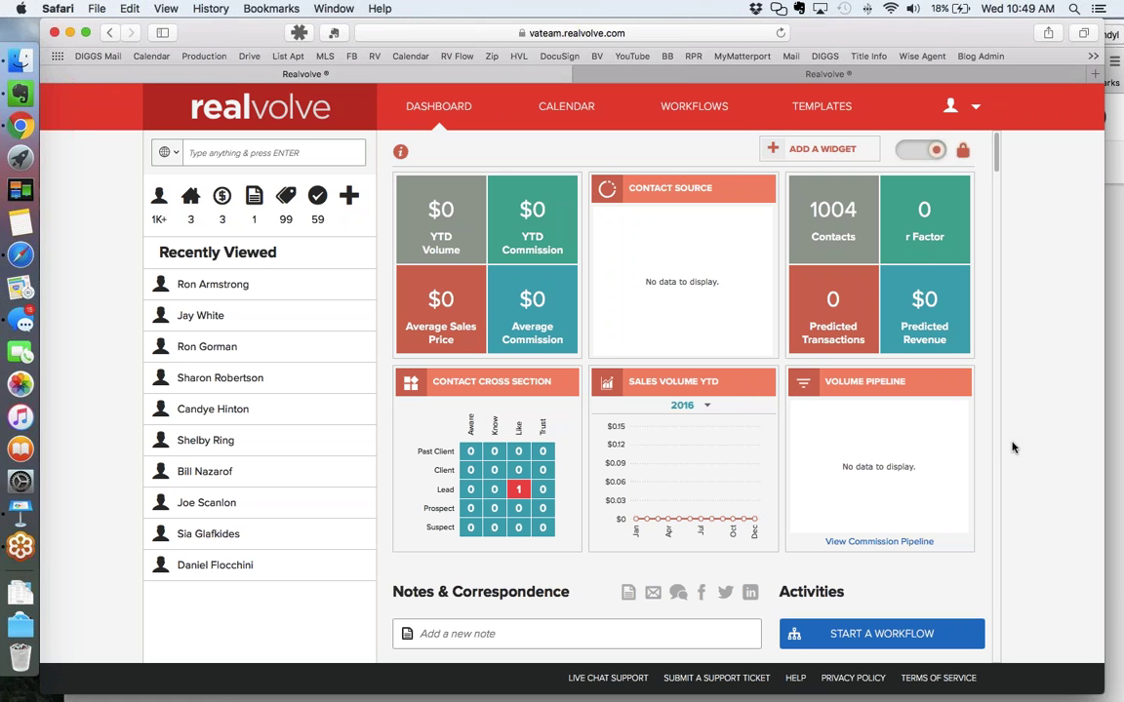
pyautogui.click(672, 101)
pyautogui.click(205, 154)
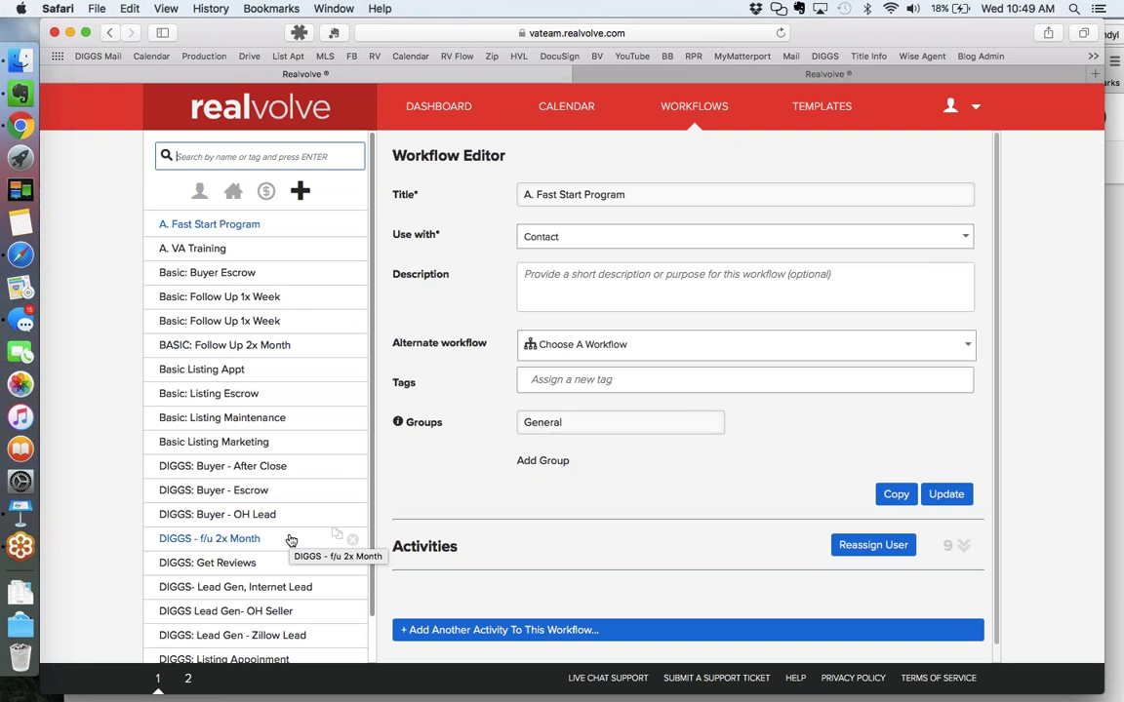
pyautogui.scroll(-2, 291, 540)
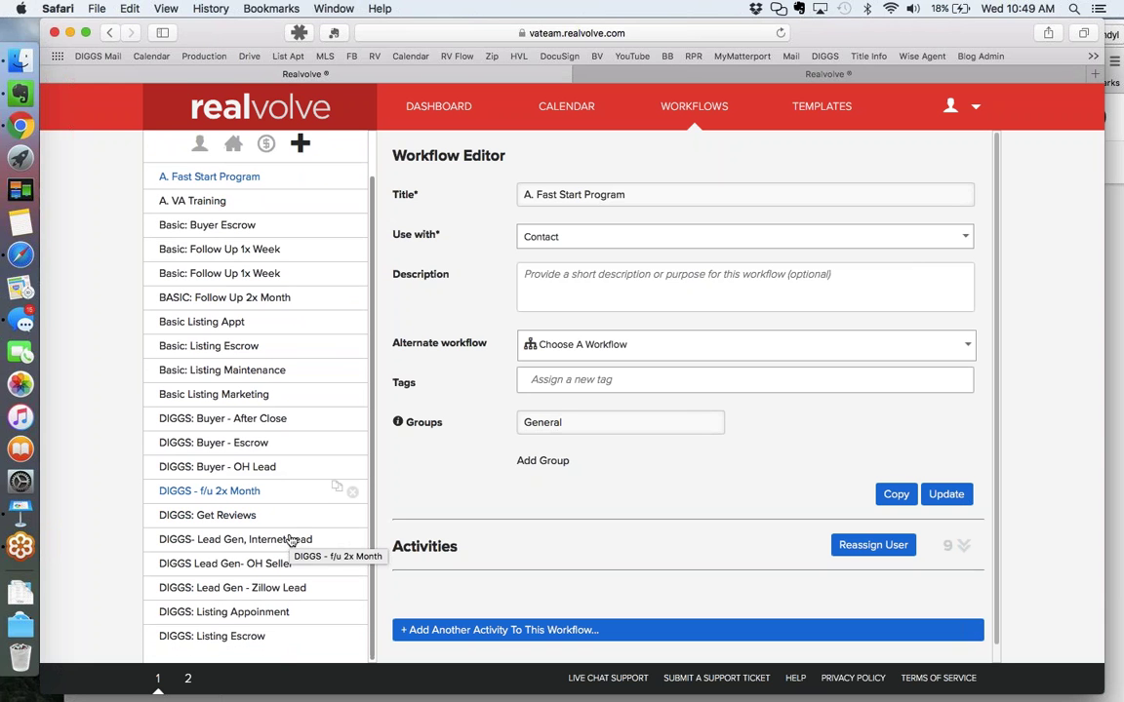